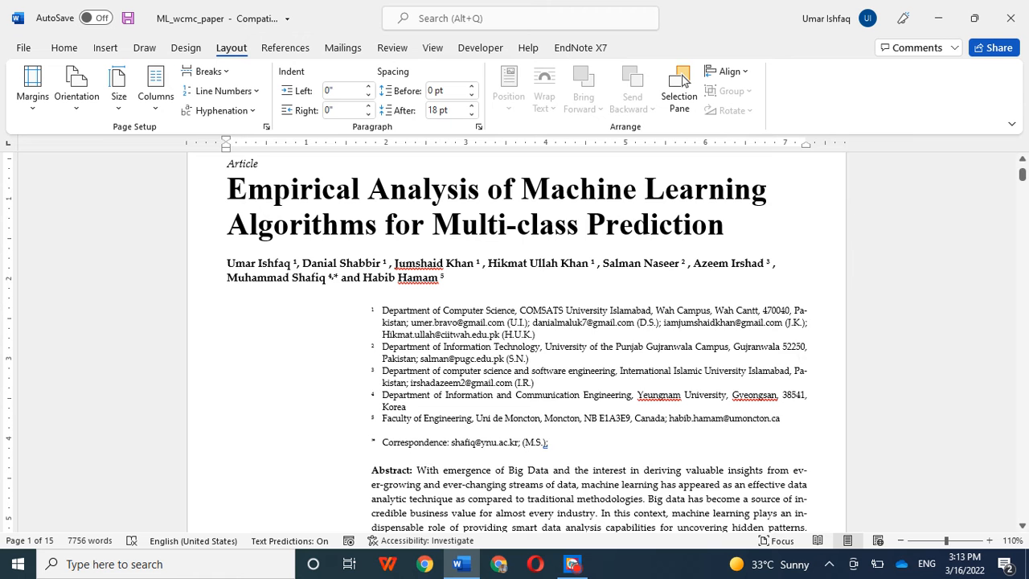
Open Notepad in a maximized window and write the lines Heading, Sub-heading and Table of content
{"action": "scroll", "coordinate": [562, 321], "scroll_direction": "up", "scroll_amount": 3}
{"action": "left_click", "coordinate": [135, 566]}
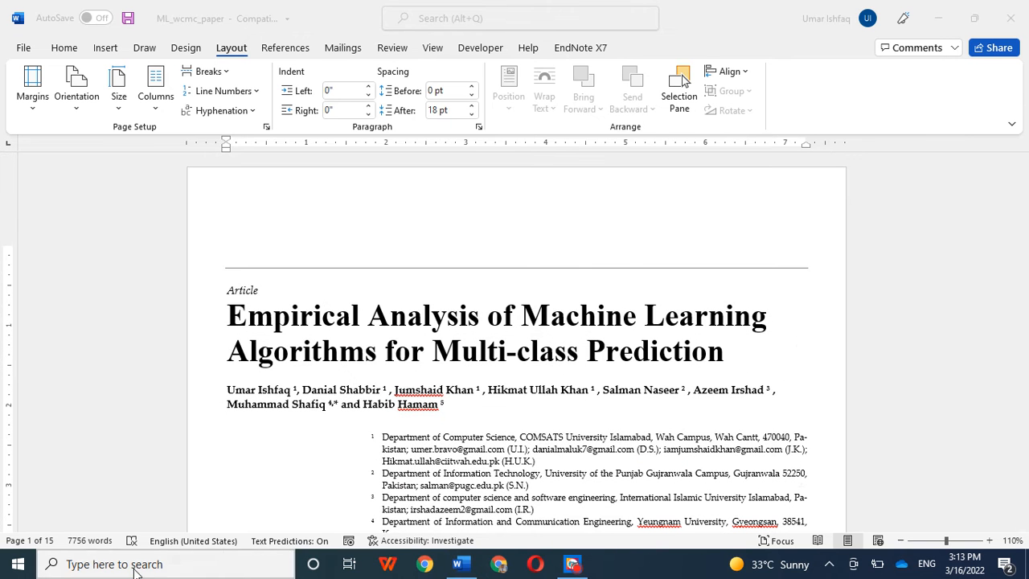
{"action": "type", "text": "note"}
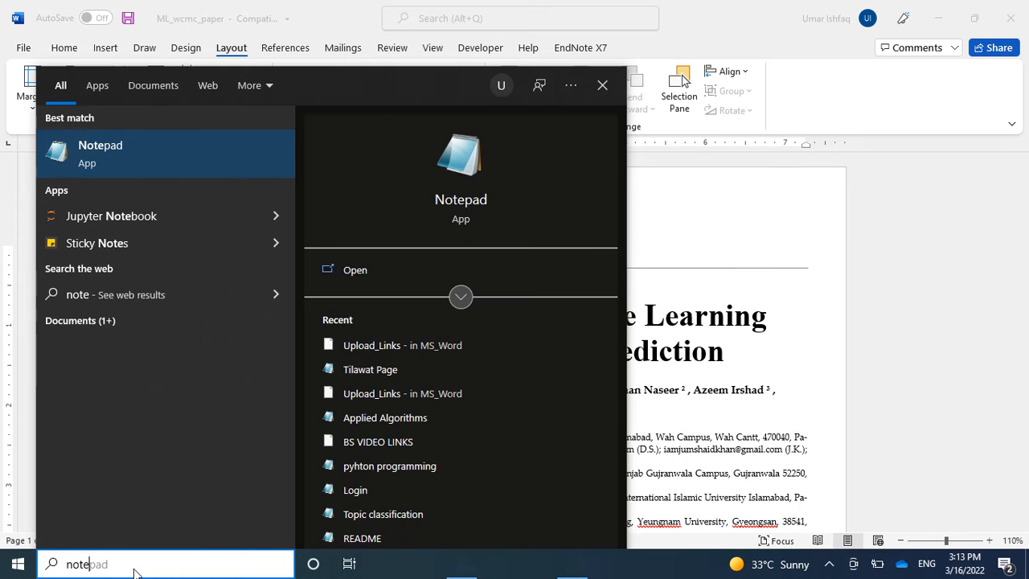
{"action": "key", "text": "Return"}
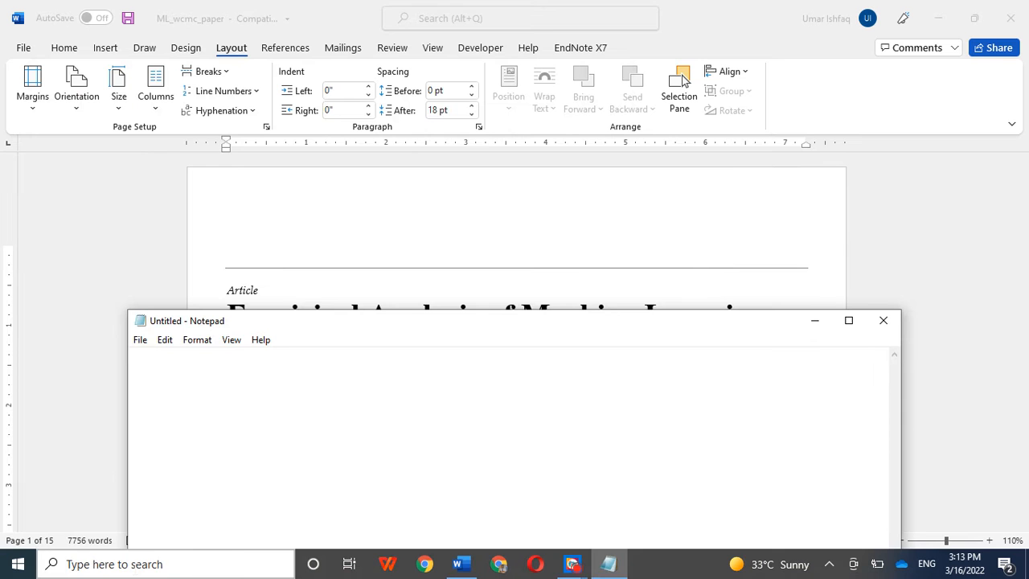
{"action": "left_click", "coordinate": [850, 320]}
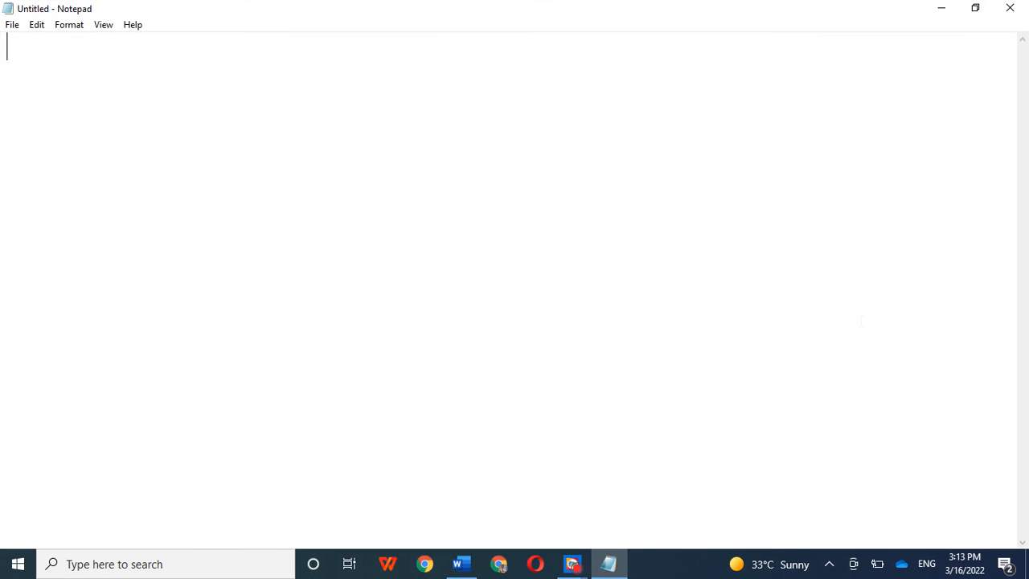
{"action": "type", "text": "Heading"}
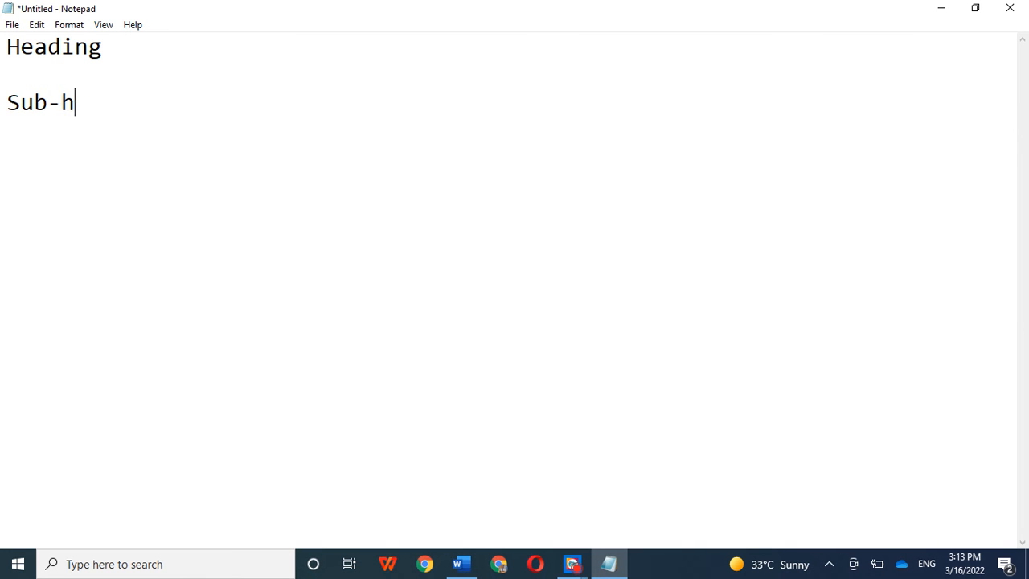
{"action": "type", "text": "eading"}
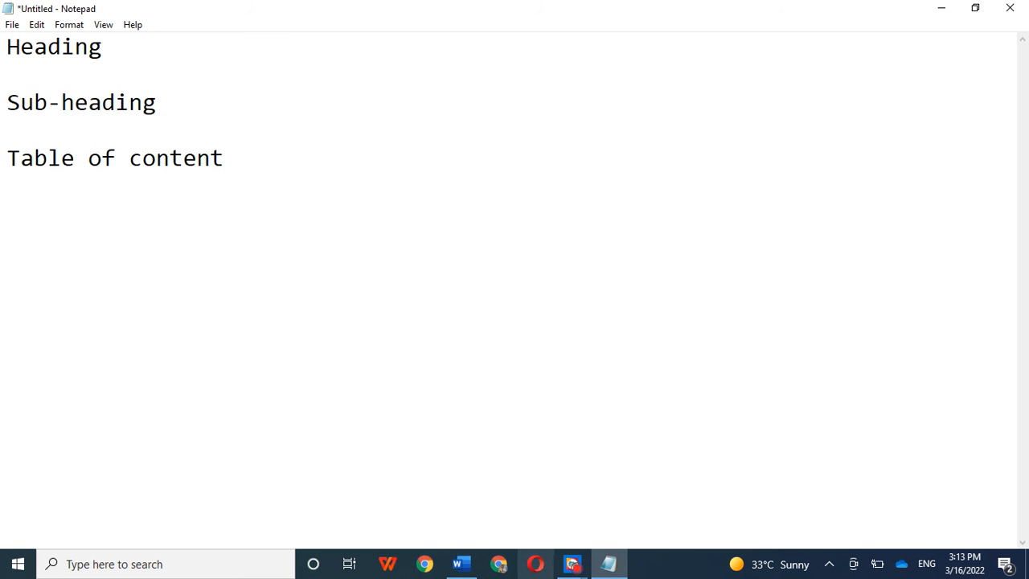
Switch to the ML_wcmc_paper document in Word and look through it from the title page to the 1. Introduction section
{"action": "left_click", "coordinate": [472, 565]}
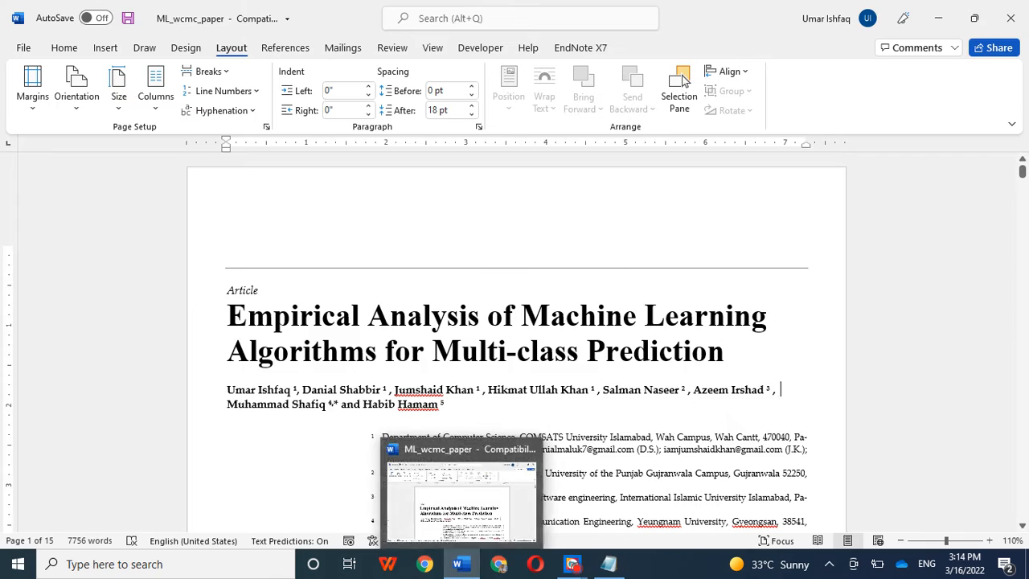
{"action": "scroll", "coordinate": [563, 338], "scroll_direction": "down", "scroll_amount": 7}
{"action": "scroll", "coordinate": [682, 80], "scroll_direction": "up", "scroll_amount": 4}
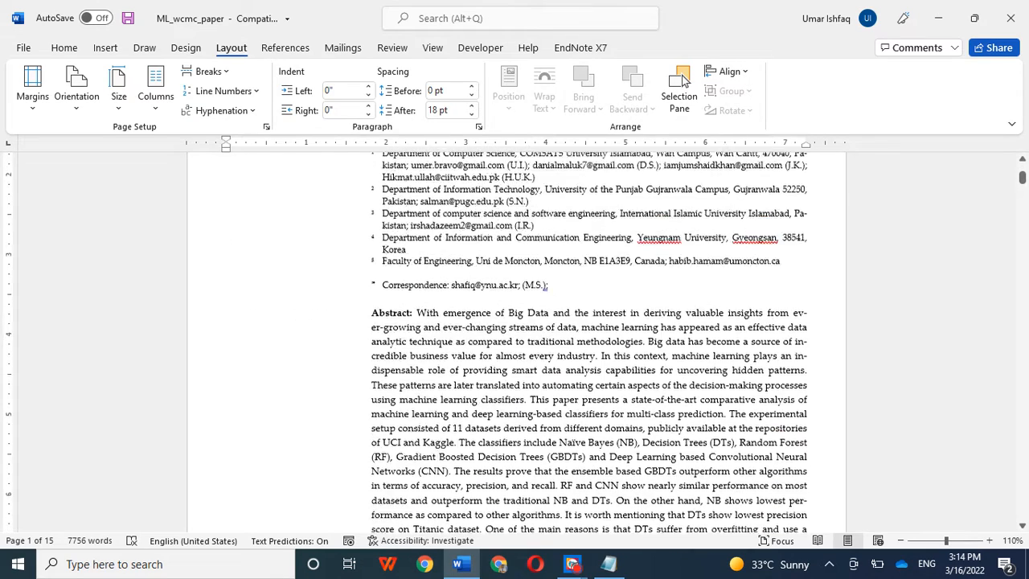
{"action": "scroll", "coordinate": [682, 80], "scroll_direction": "down", "scroll_amount": 5}
{"action": "scroll", "coordinate": [565, 400], "scroll_direction": "down", "scroll_amount": 5}
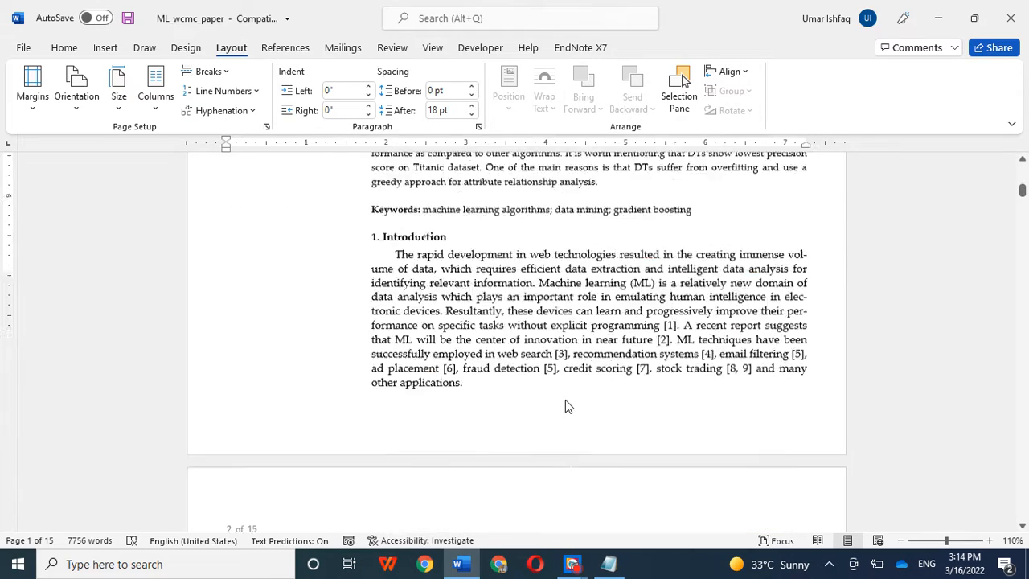
{"action": "scroll", "coordinate": [565, 399], "scroll_direction": "up", "scroll_amount": 2}
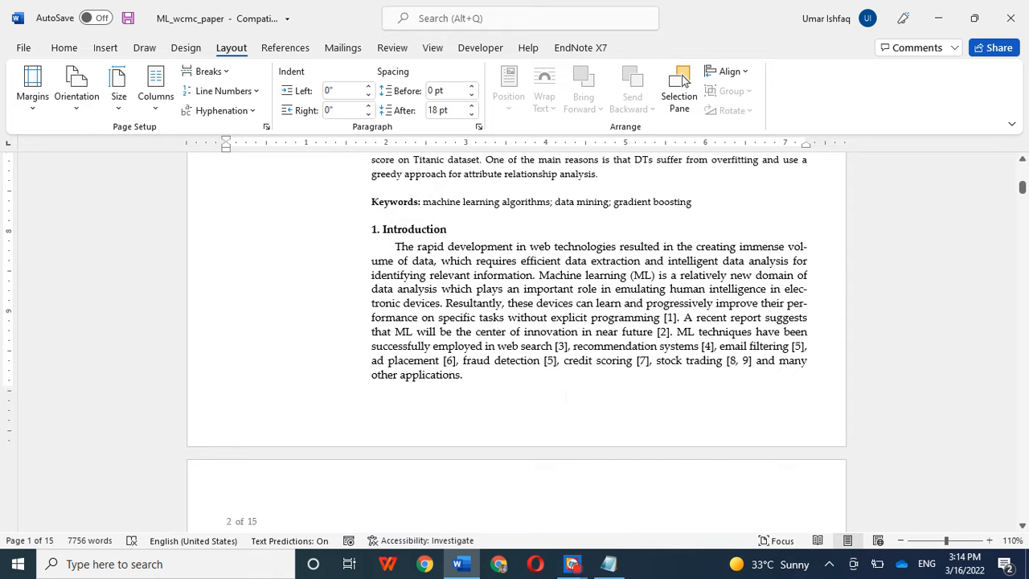
{"action": "scroll", "coordinate": [565, 396], "scroll_direction": "up", "scroll_amount": 3}
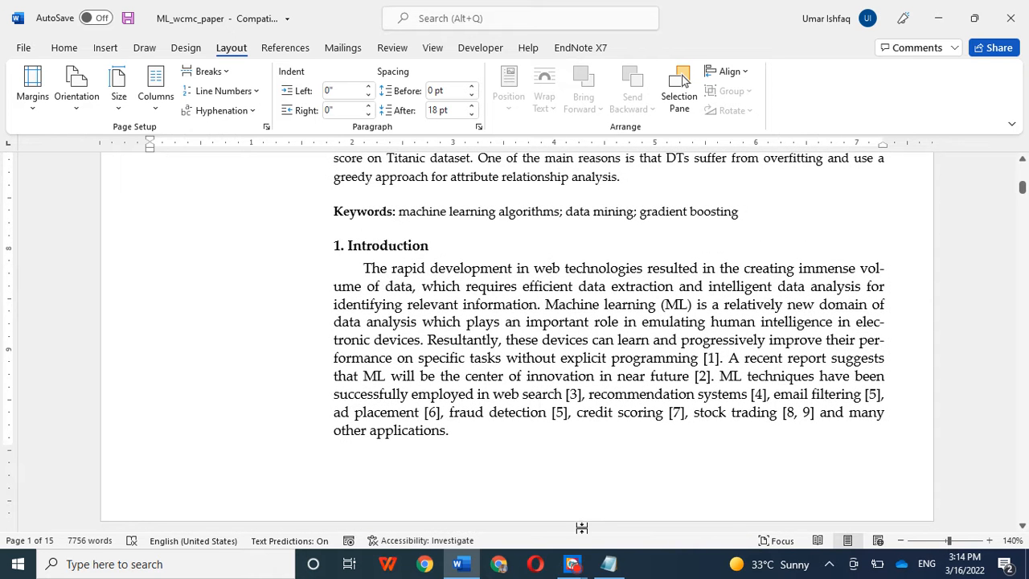
{"action": "mouse_move", "coordinate": [572, 563]}
{"action": "left_click", "coordinate": [625, 493]}
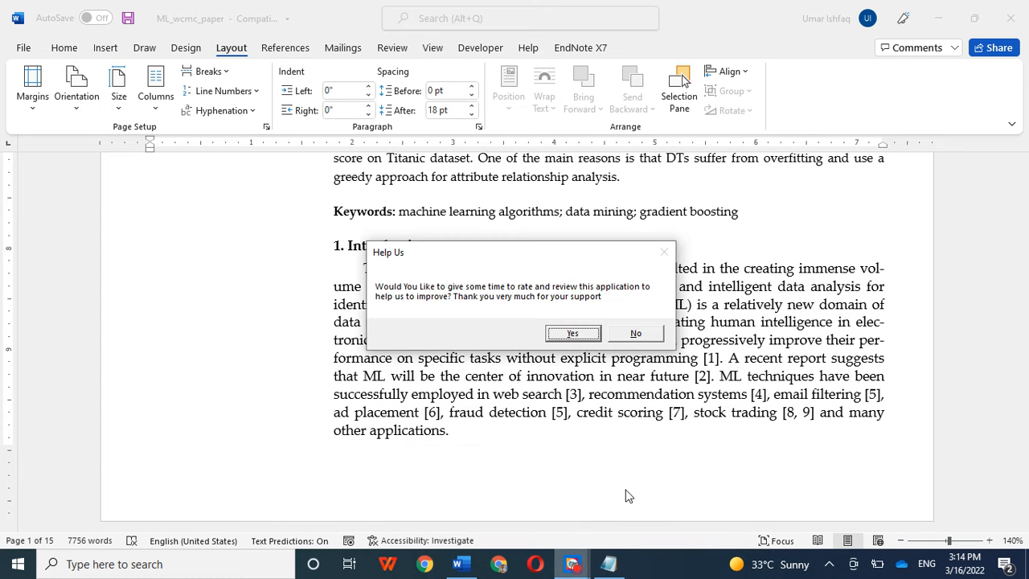
{"action": "left_click", "coordinate": [636, 333]}
{"action": "left_click", "coordinate": [184, 515]}
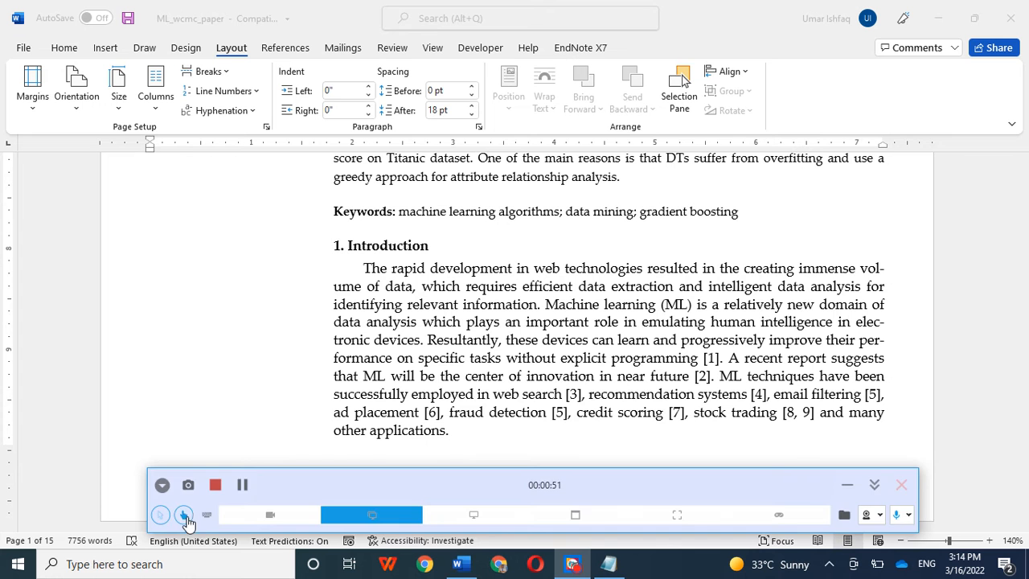
{"action": "left_click", "coordinate": [265, 377]}
Try to apply the Heading 1 style to the "1. Introduction" line
{"action": "left_click_drag", "start_coordinate": [435, 245], "coordinate": [310, 246]}
{"action": "left_click", "coordinate": [63, 47]}
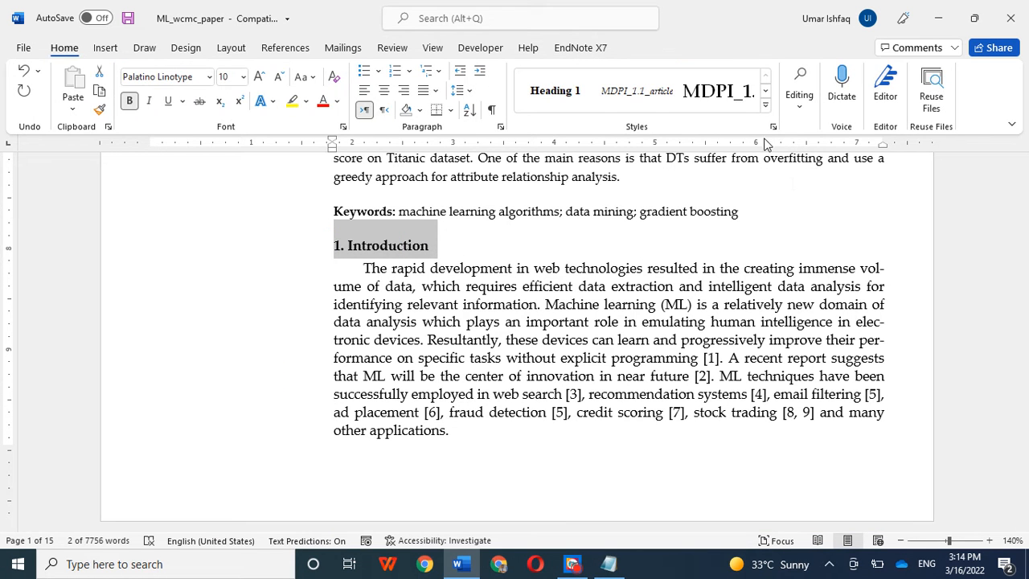
{"action": "left_click", "coordinate": [564, 95]}
Copy the entire content of the paper and paste it into a new blank document
{"action": "key", "text": "ctrl+a"}
{"action": "key", "text": "ctrl+c"}
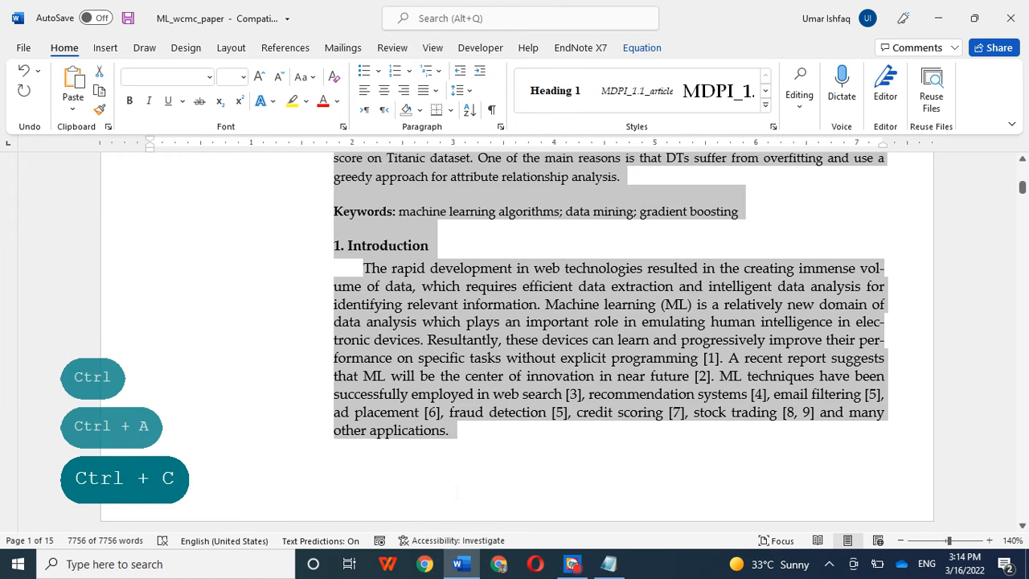
{"action": "key", "text": "ctrl+n"}
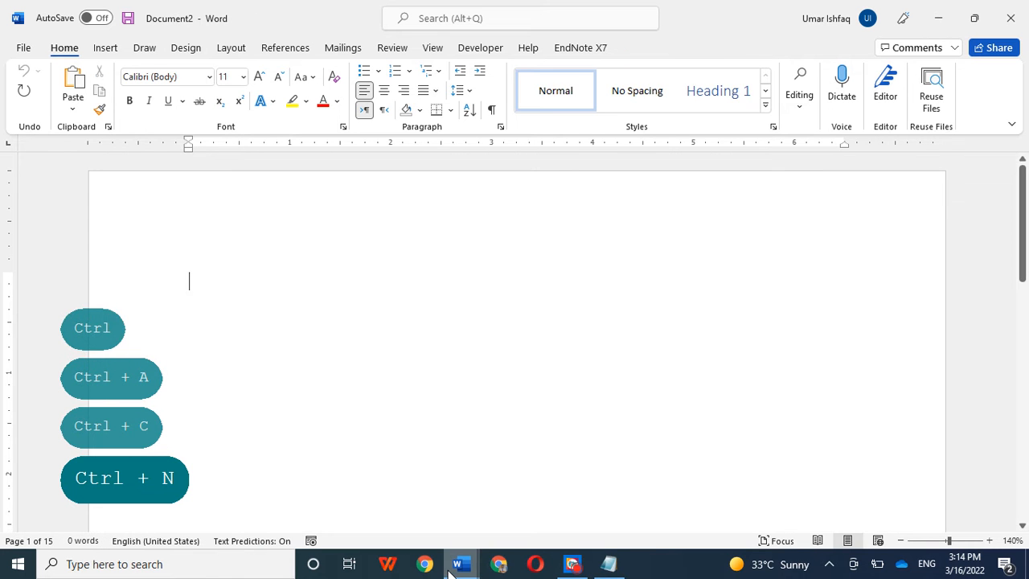
{"action": "key", "text": "ctrl+v"}
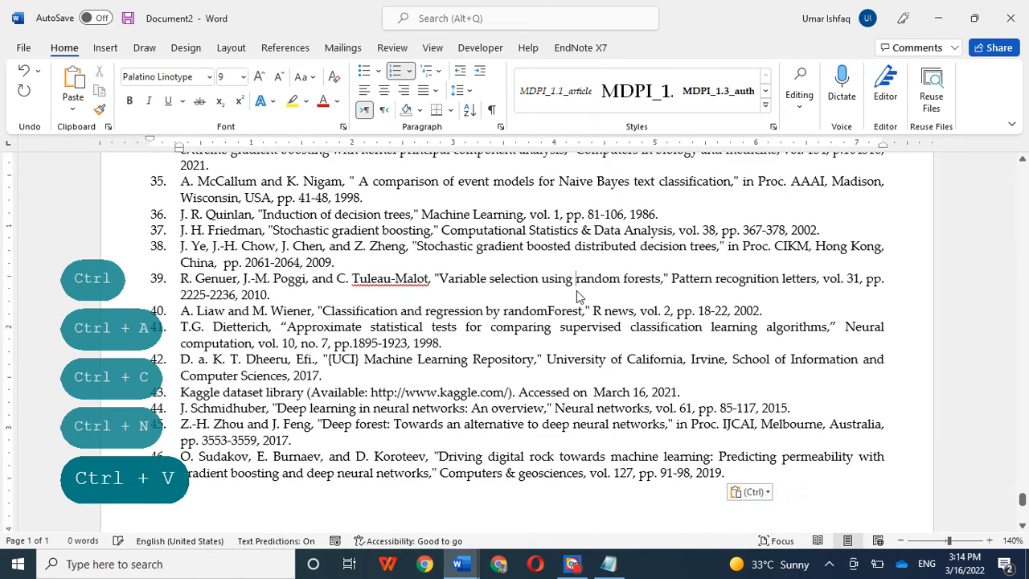
Close the original ML_wcmc_paper document without saving its changes
{"action": "mouse_move", "coordinate": [458, 563]}
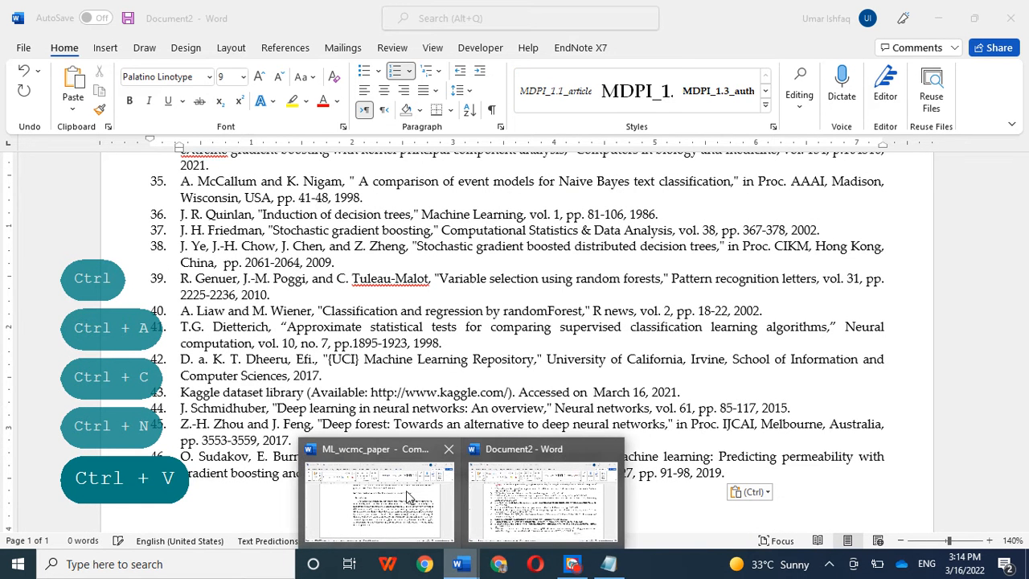
{"action": "left_click", "coordinate": [447, 452]}
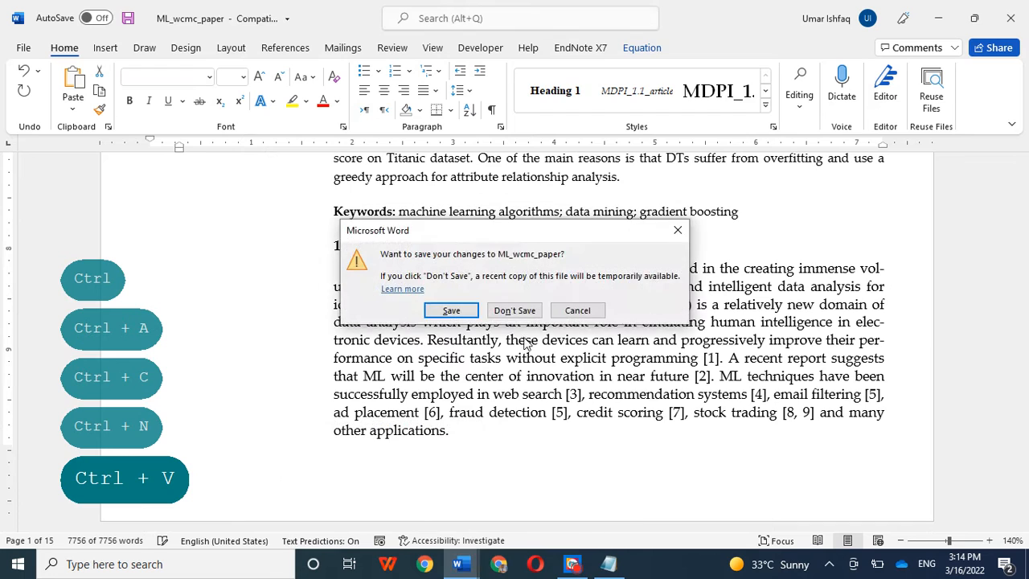
{"action": "left_click", "coordinate": [514, 308]}
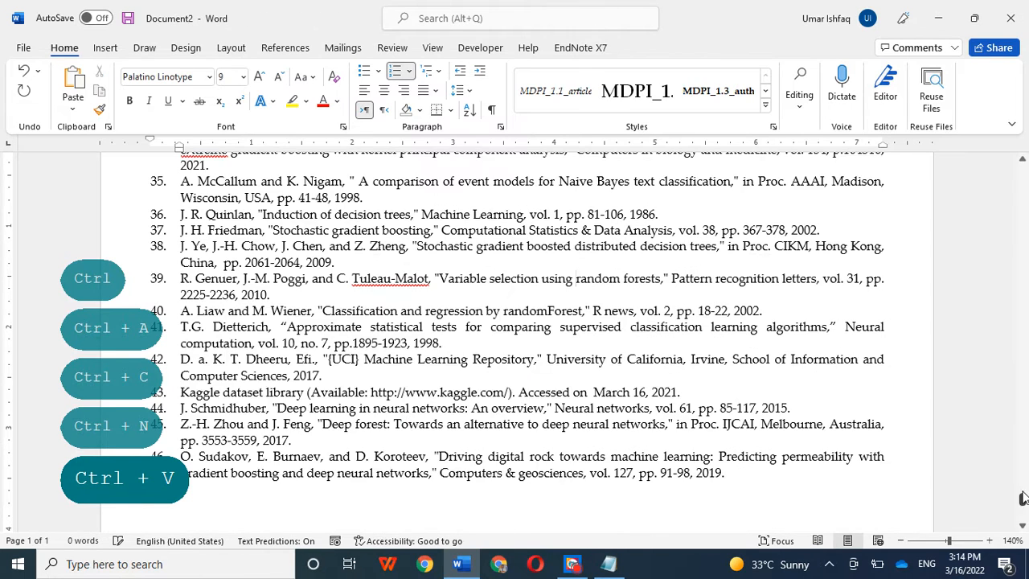
Apply the Heading 1 style to the "1. Introduction" line in the new document and set its font color to black
{"action": "left_click_drag", "start_coordinate": [1022, 498], "coordinate": [1022, 173]}
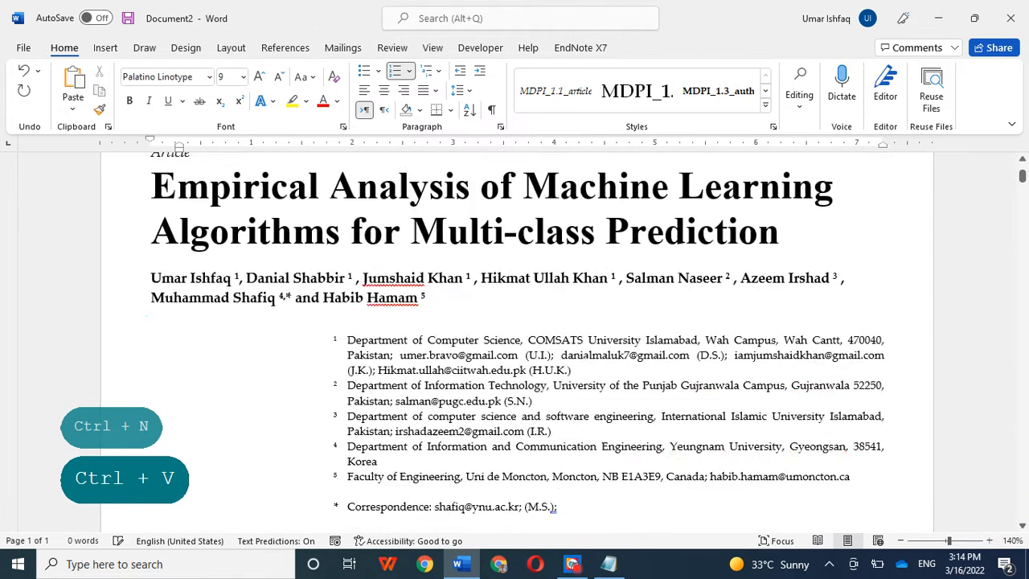
{"action": "scroll", "coordinate": [515, 340], "scroll_direction": "down", "scroll_amount": 2}
{"action": "scroll", "coordinate": [514, 341], "scroll_direction": "up", "scroll_amount": 4}
{"action": "scroll", "coordinate": [514, 341], "scroll_direction": "down", "scroll_amount": 8}
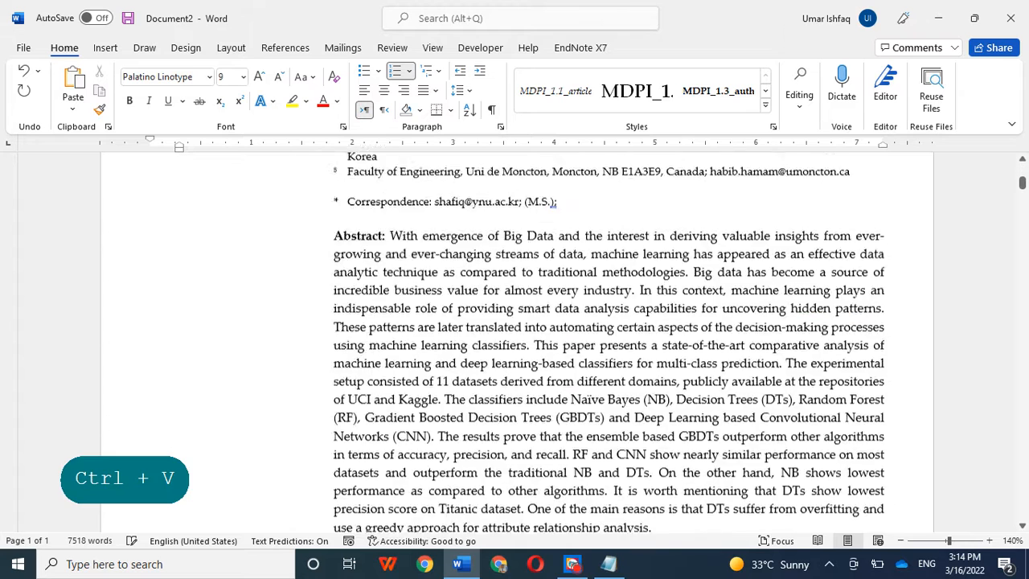
{"action": "scroll", "coordinate": [515, 341], "scroll_direction": "down", "scroll_amount": 12}
{"action": "scroll", "coordinate": [514, 341], "scroll_direction": "up", "scroll_amount": 4}
{"action": "left_click", "coordinate": [438, 279]}
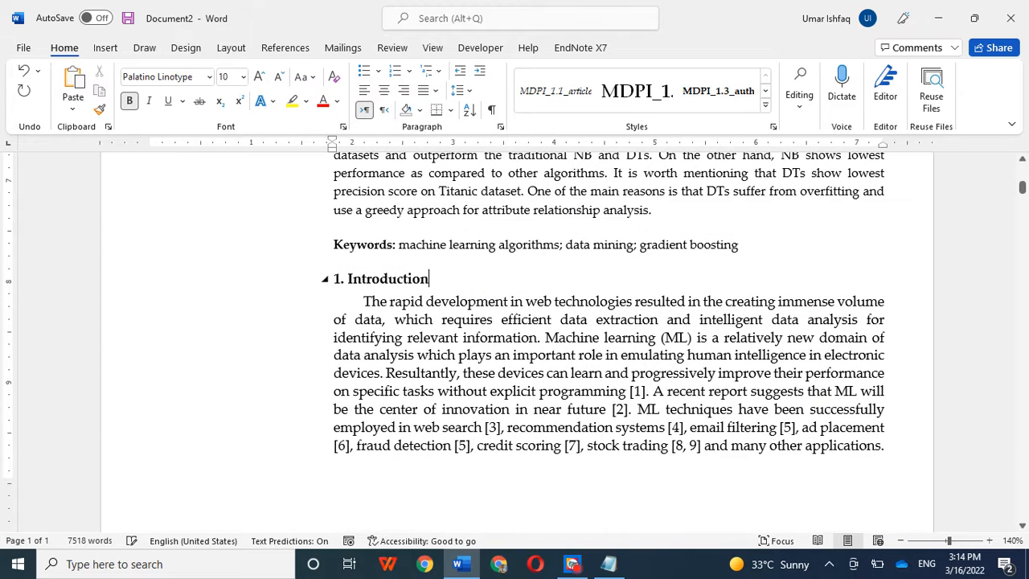
{"action": "left_click", "coordinate": [292, 278]}
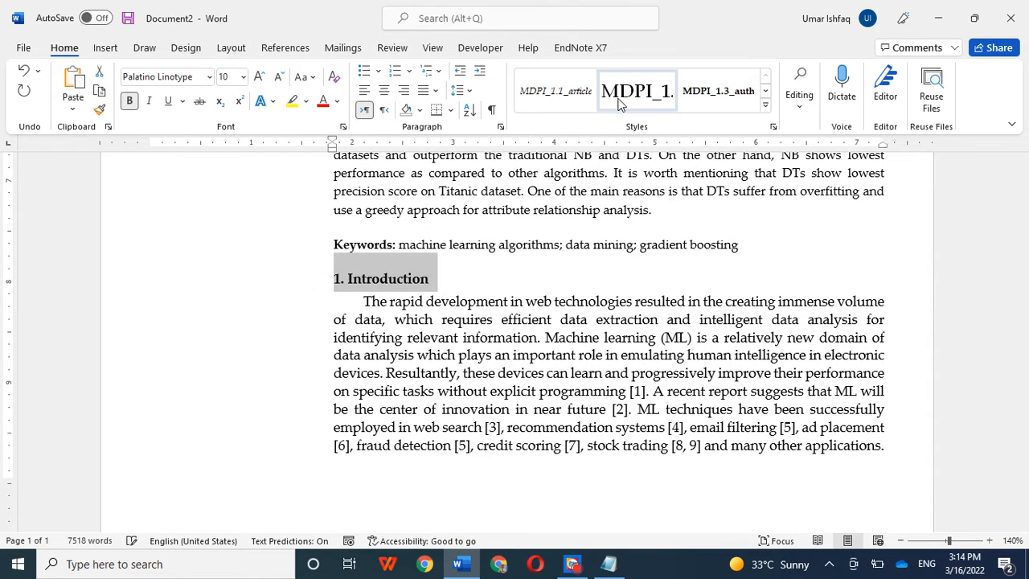
{"action": "left_click", "coordinate": [764, 108]}
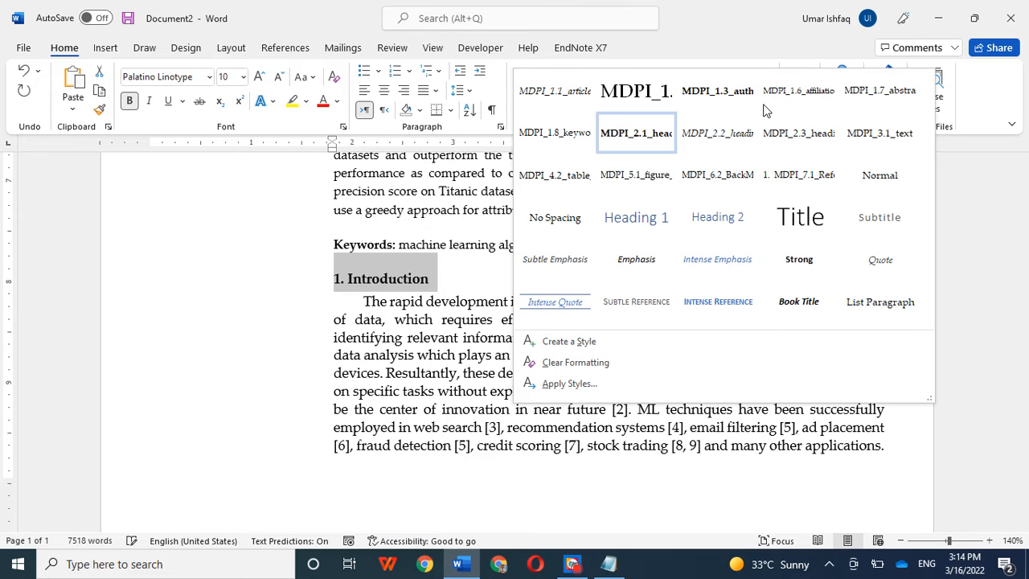
{"action": "left_click", "coordinate": [649, 218]}
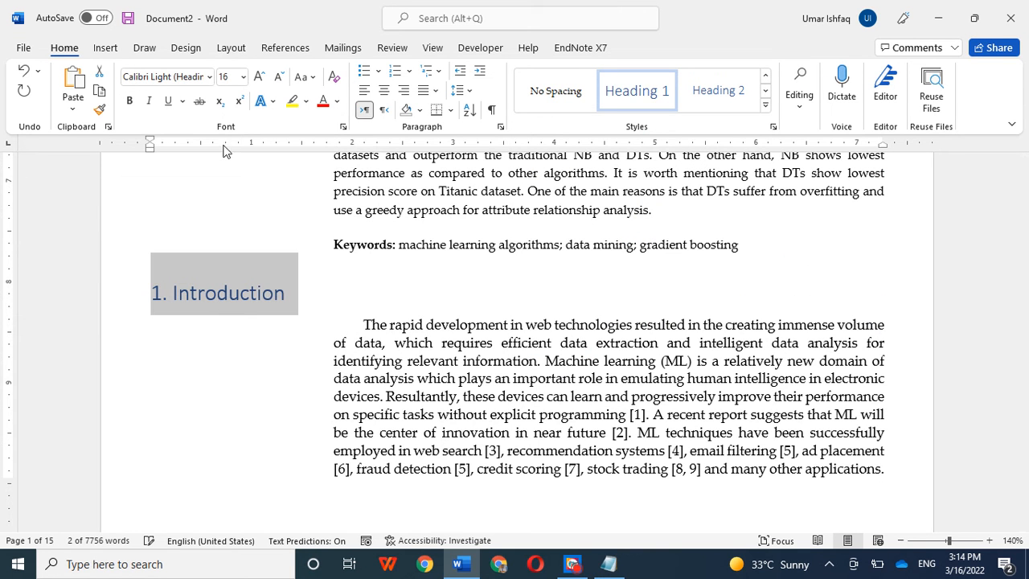
{"action": "left_click", "coordinate": [339, 103]}
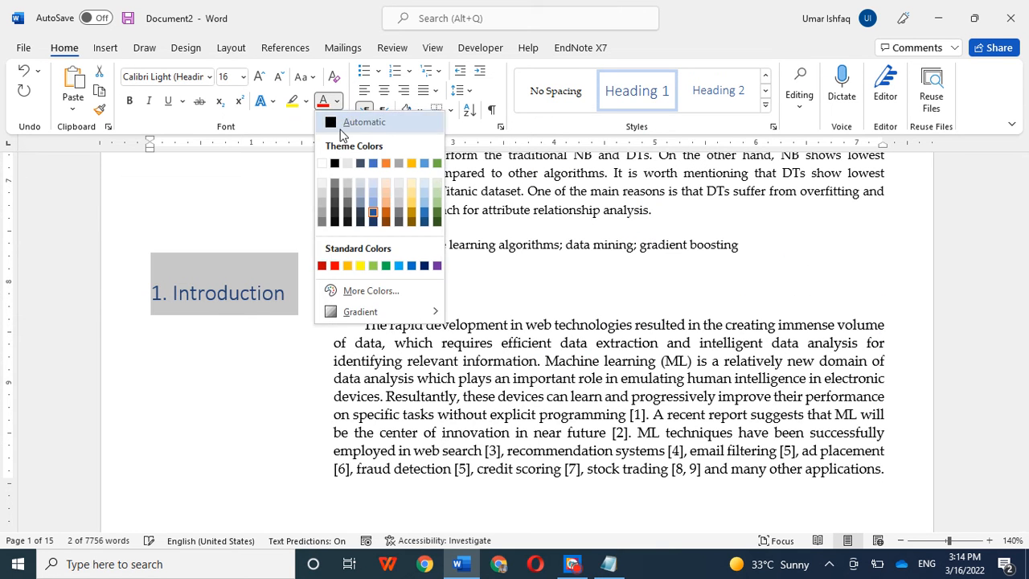
{"action": "left_click", "coordinate": [334, 163]}
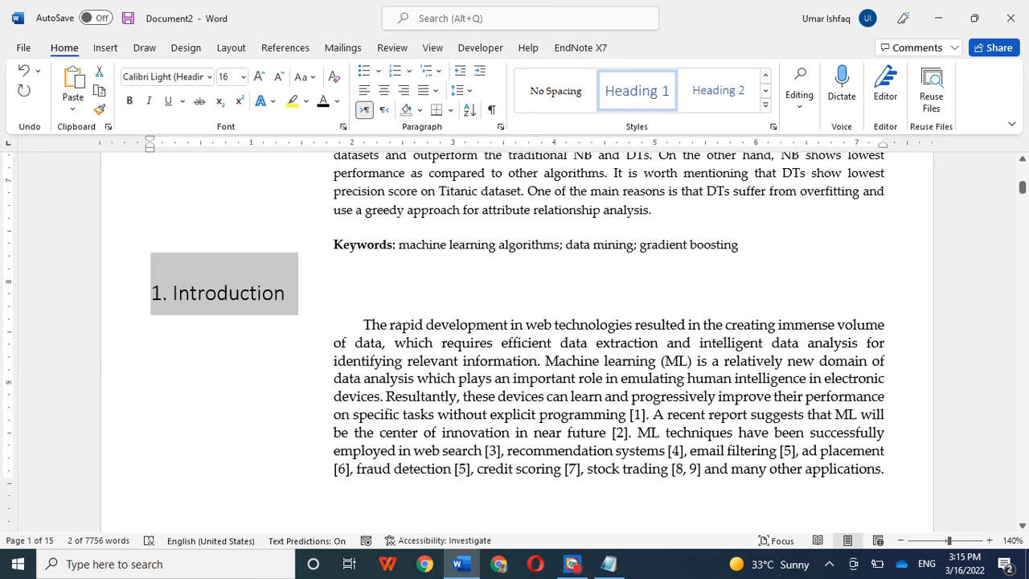
Remove the indents from the first two Introduction paragraphs so they align with the heading at the page margin
{"action": "left_click", "coordinate": [363, 325]}
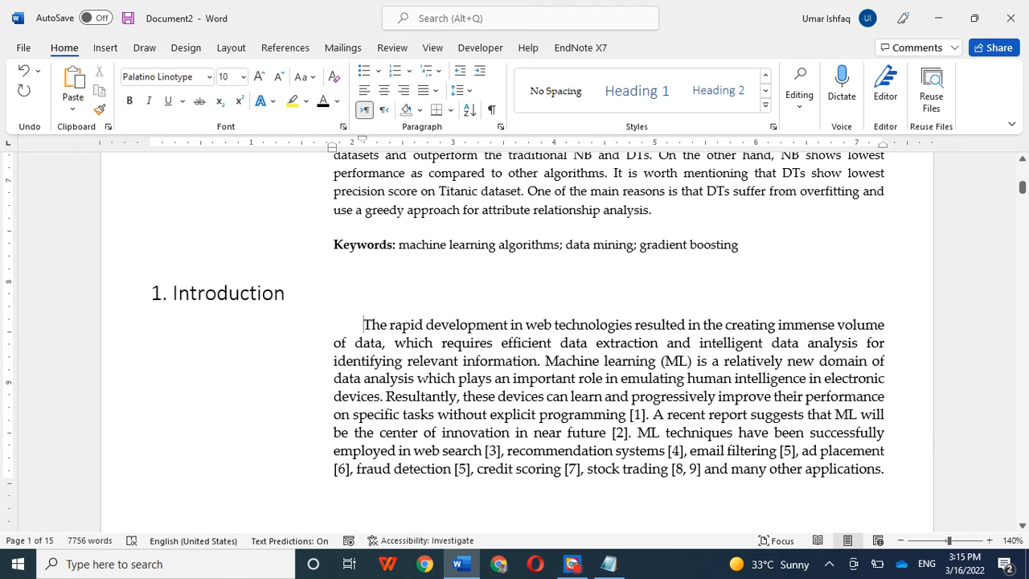
{"action": "key", "text": "BackSpace"}
{"action": "key", "text": "BackSpace"}
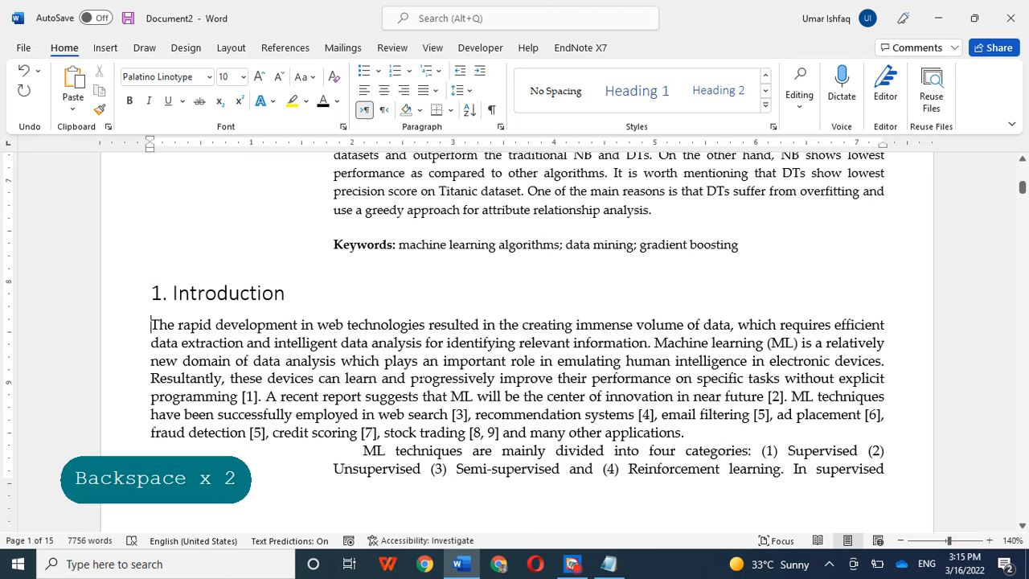
{"action": "left_click", "coordinate": [366, 450]}
{"action": "key", "text": "BackSpace"}
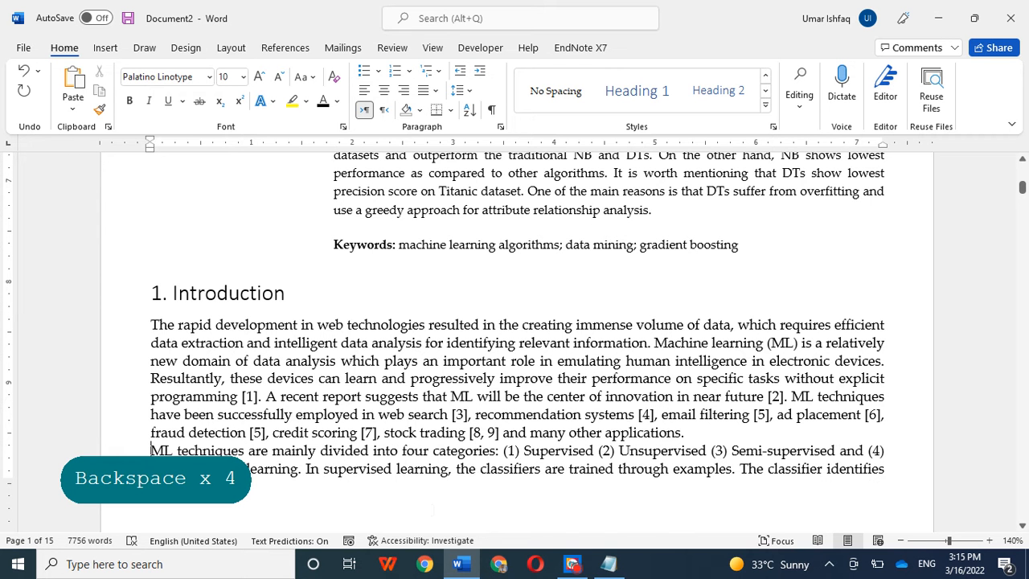
Remove the indents from the paragraph beginning "The objective of the paper" so it starts at the page margin
{"action": "scroll", "coordinate": [514, 338], "scroll_direction": "up", "scroll_amount": 6}
{"action": "scroll", "coordinate": [514, 337], "scroll_direction": "down", "scroll_amount": 8}
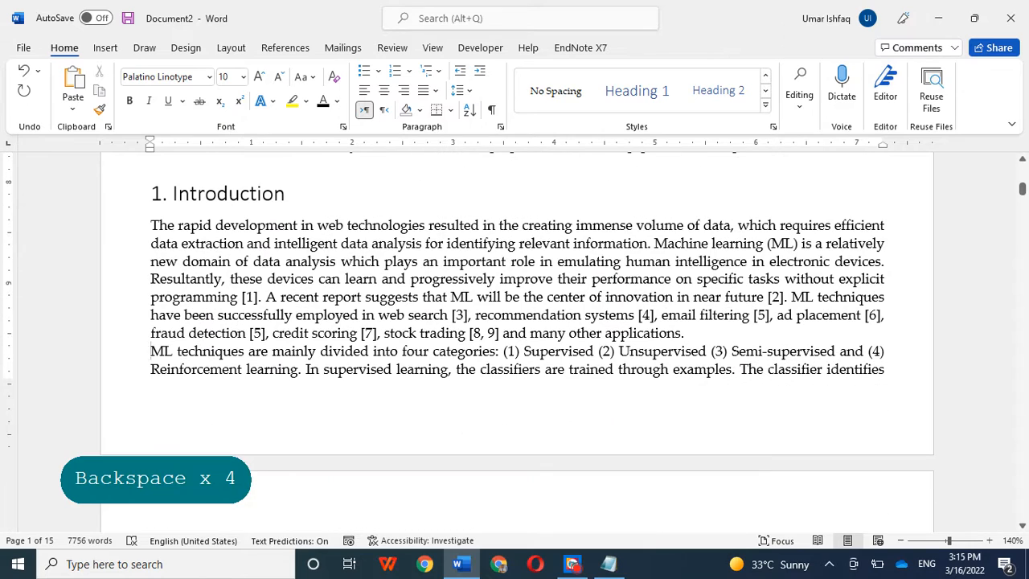
{"action": "left_click", "coordinate": [215, 193]}
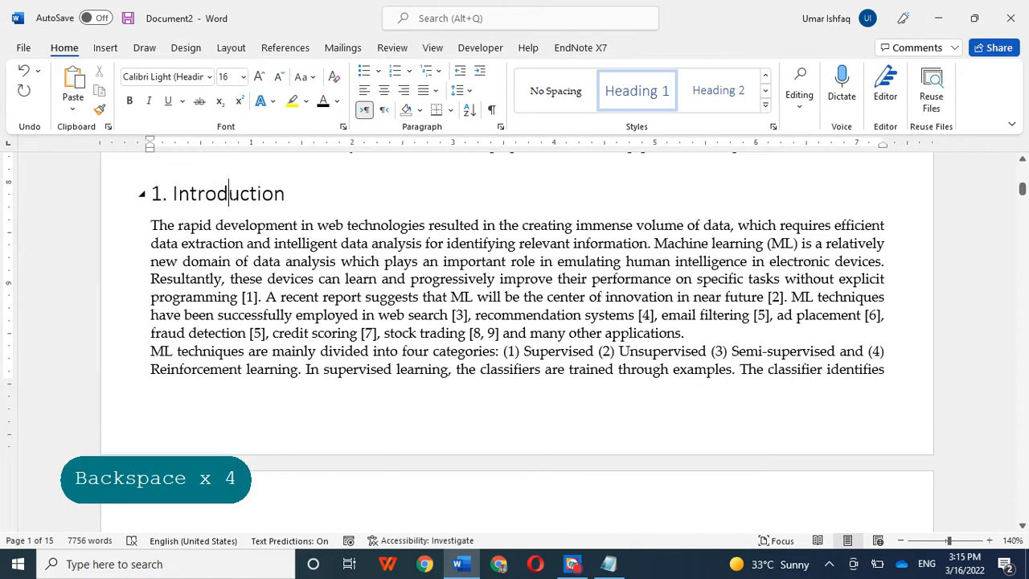
{"action": "scroll", "coordinate": [514, 338], "scroll_direction": "down", "scroll_amount": 6}
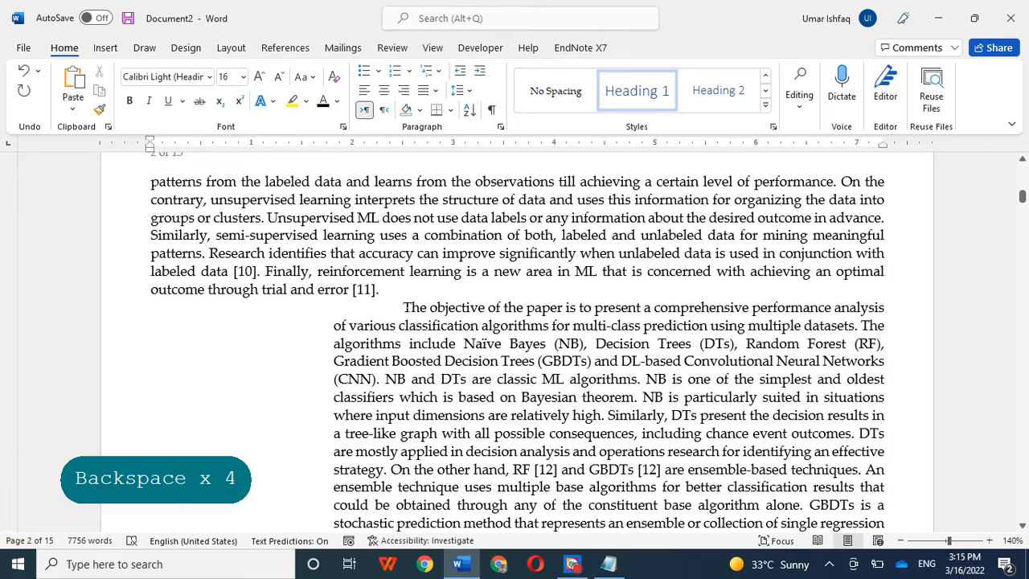
{"action": "left_click", "coordinate": [403, 307]}
{"action": "key", "text": "BackSpace"}
{"action": "key", "text": "BackSpace"}
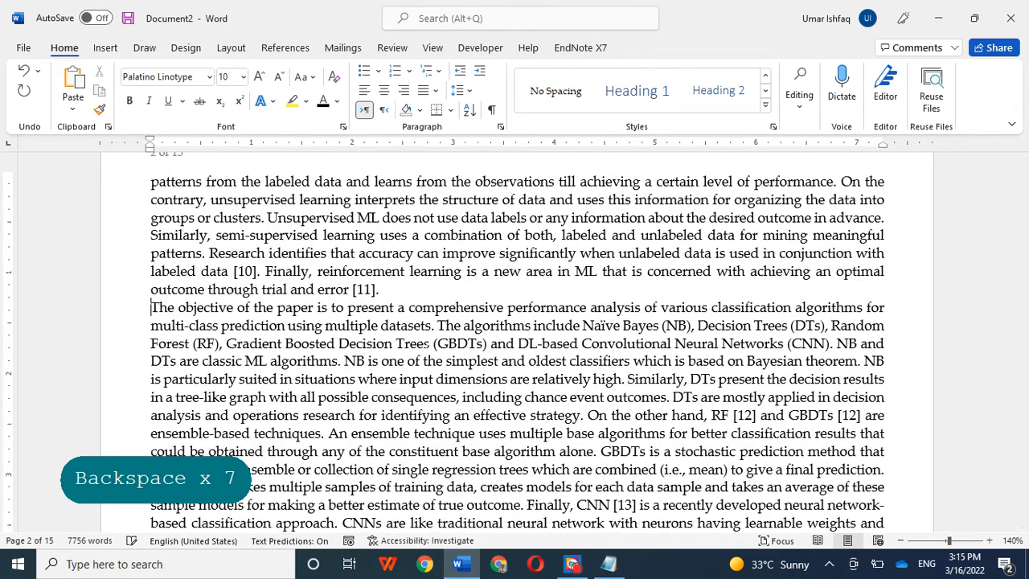
Remove the indents from the highlighted paragraph beginning "This study is inspired" and the following one beginning "This study aims to explore"
{"action": "scroll", "coordinate": [515, 341], "scroll_direction": "down", "scroll_amount": 5}
{"action": "scroll", "coordinate": [514, 342], "scroll_direction": "down", "scroll_amount": 2}
{"action": "left_click", "coordinate": [365, 161]}
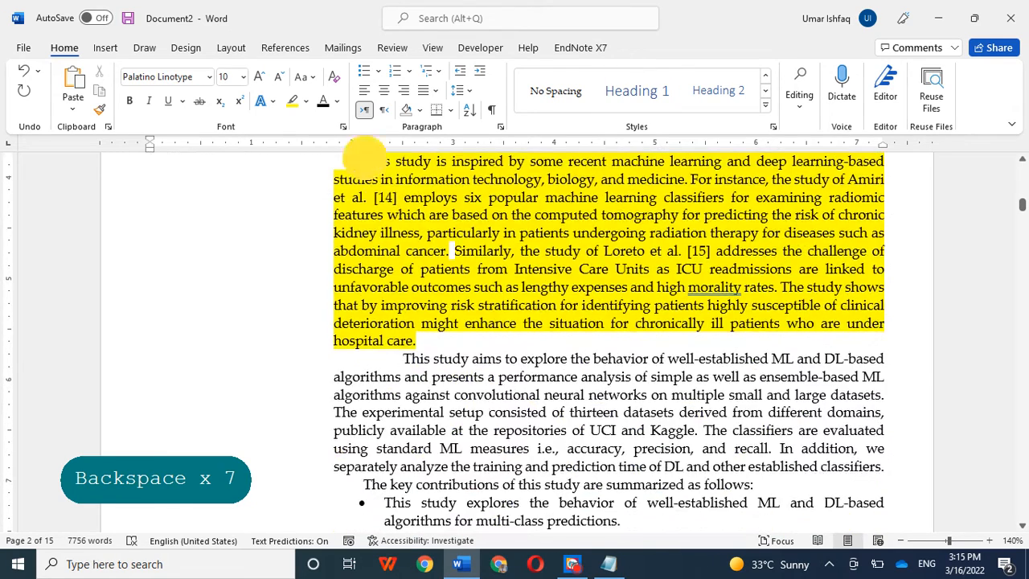
{"action": "key", "text": "BackSpace"}
{"action": "key", "text": "BackSpace"}
{"action": "left_click", "coordinate": [402, 306]}
{"action": "key", "text": "BackSpace"}
{"action": "key", "text": "BackSpace"}
{"action": "key", "text": "BackSpace"}
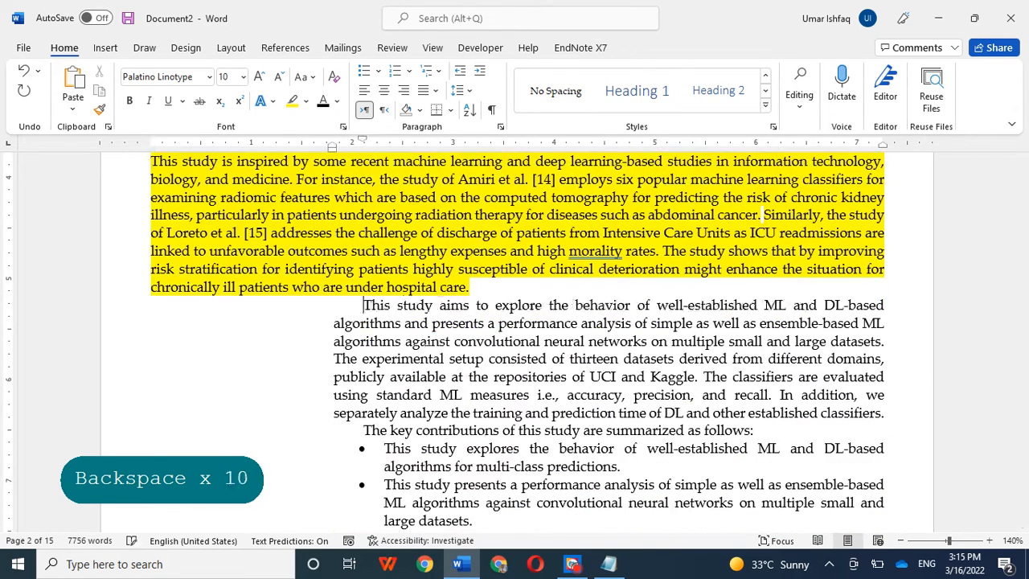
Remove the indents from the line "The key contributions of this study are summarized as follows:" so it starts at the page margin
{"action": "scroll", "coordinate": [514, 341], "scroll_direction": "down", "scroll_amount": 3}
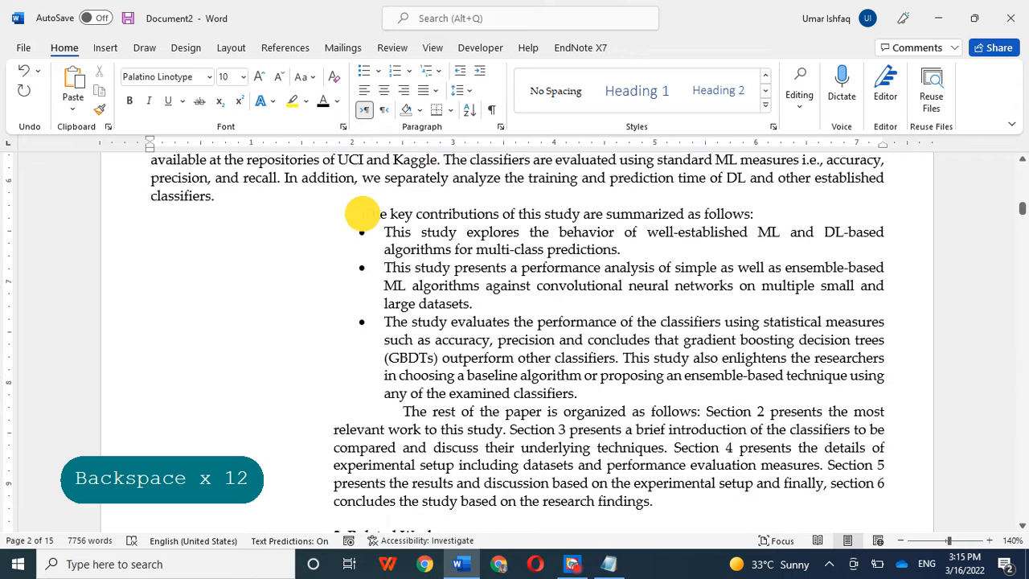
{"action": "left_click", "coordinate": [363, 212]}
{"action": "key", "text": "BackSpace"}
{"action": "key", "text": "BackSpace"}
{"action": "key", "text": "Return"}
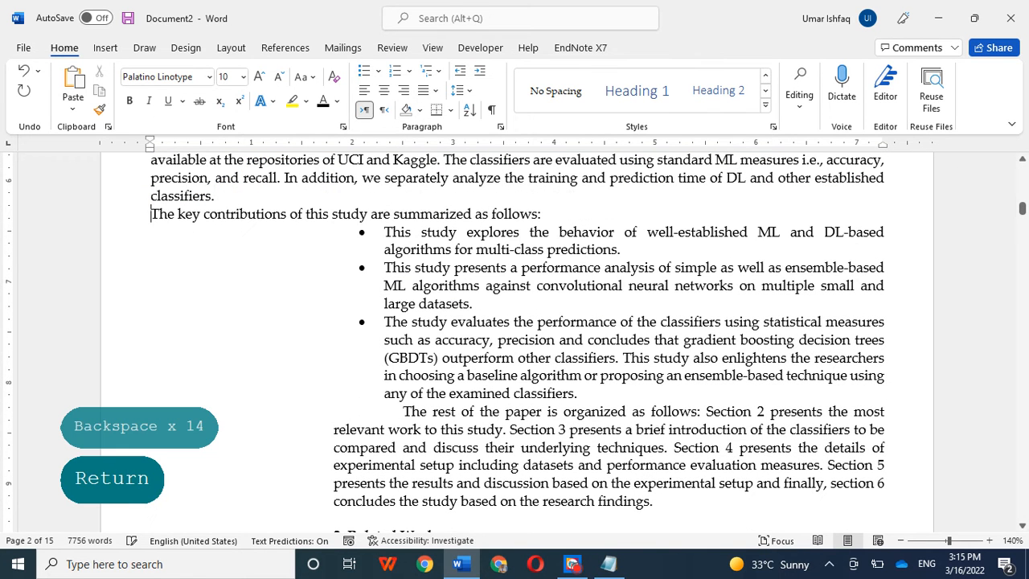
Try to align the first contribution bullet with the margin by stripping its bullet and indent, and restore its bullet formatting
{"action": "left_click", "coordinate": [380, 233]}
{"action": "key", "text": "BackSpace"}
{"action": "key", "text": "BackSpace"}
{"action": "key", "text": "BackSpace"}
{"action": "key", "text": "BackSpace"}
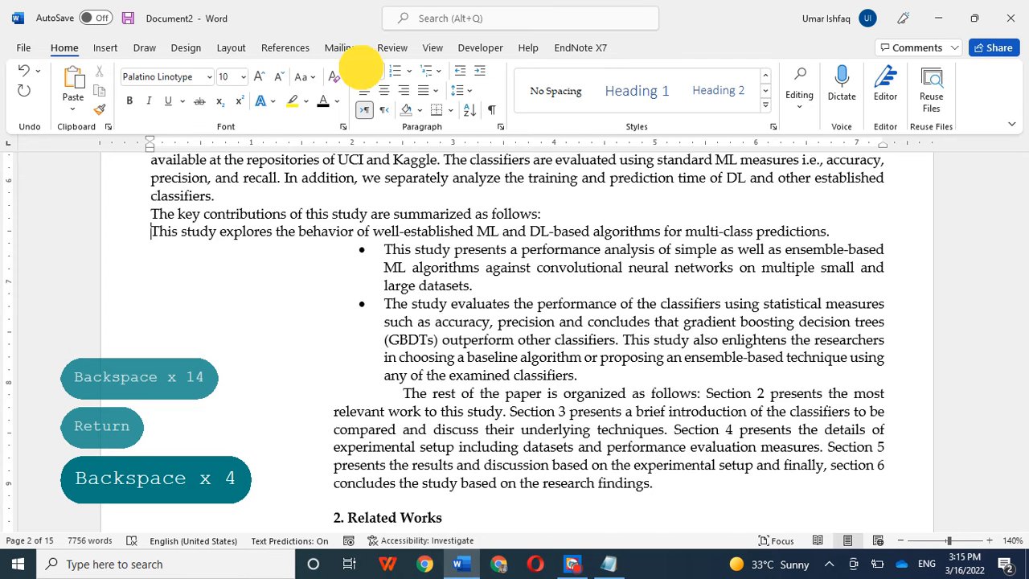
{"action": "left_click", "coordinate": [363, 70]}
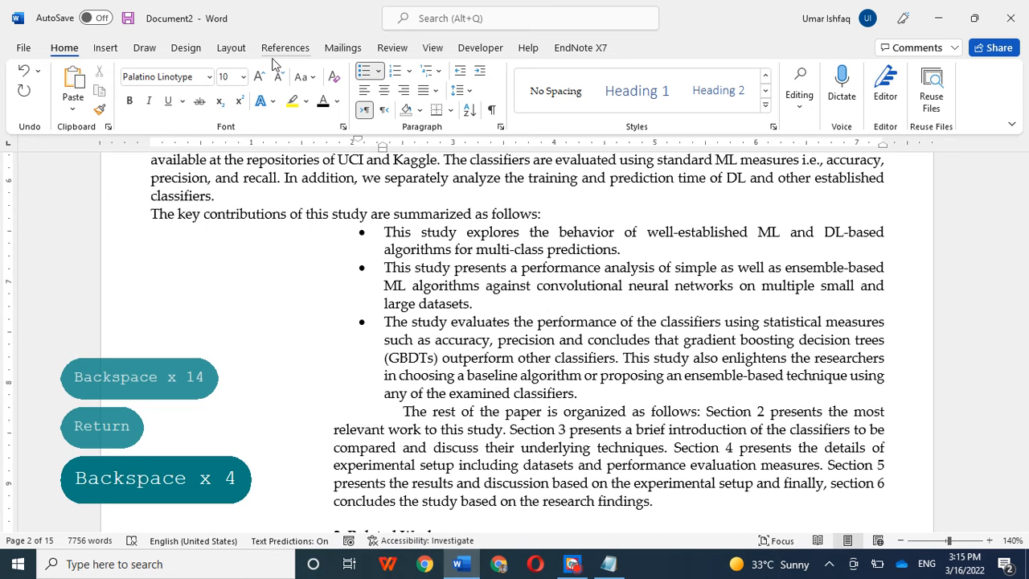
Set the left indent of the first key-contribution bullet, beginning "This study explores the behavior", to 0.3"
{"action": "left_click", "coordinate": [233, 48]}
{"action": "left_click", "coordinate": [368, 94]}
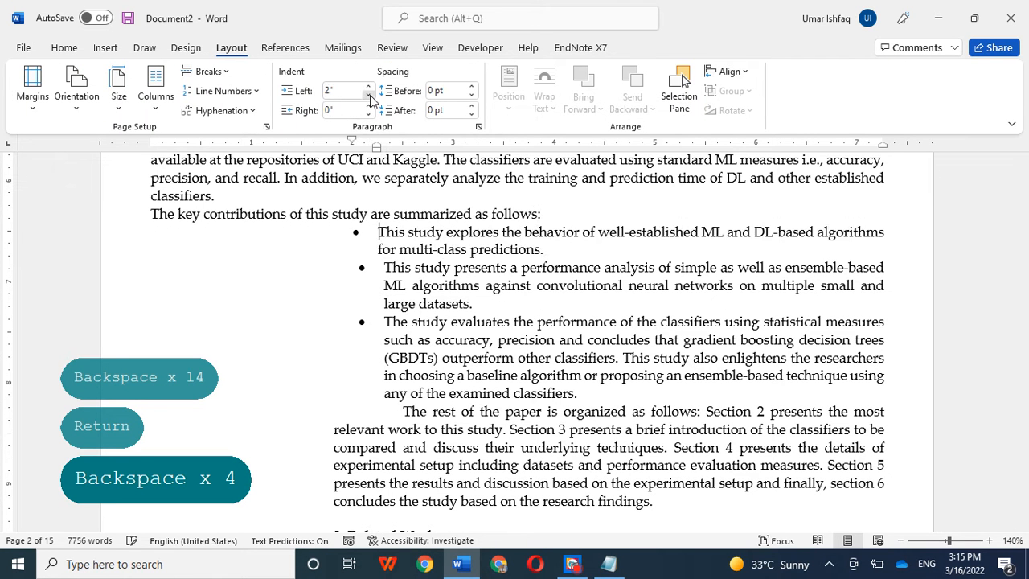
{"action": "left_click", "coordinate": [368, 95]}
{"action": "left_click", "coordinate": [368, 95]}
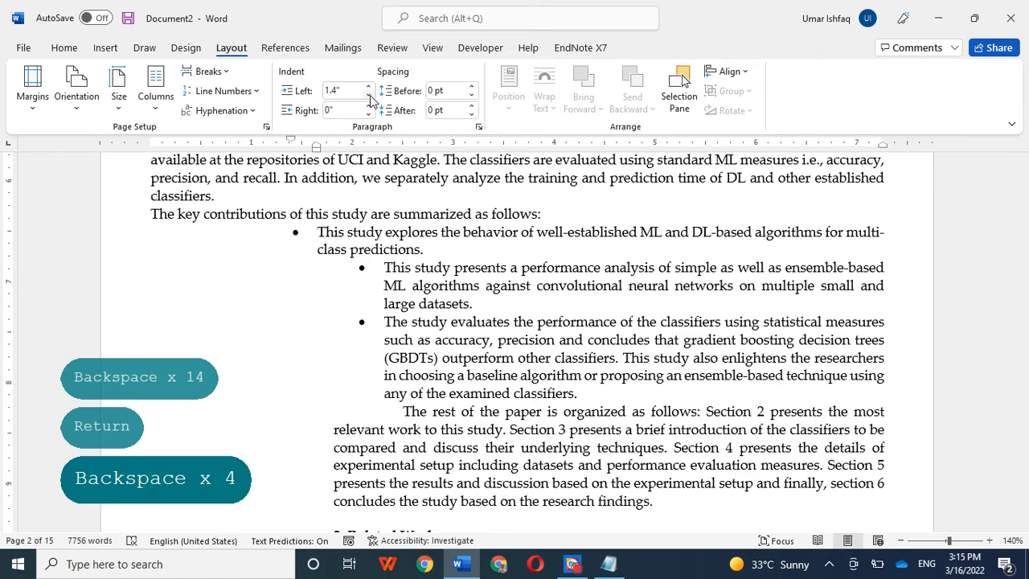
{"action": "left_click", "coordinate": [368, 95]}
{"action": "left_click", "coordinate": [368, 95]}
{"action": "left_click", "coordinate": [368, 94]}
{"action": "left_click", "coordinate": [368, 95]}
{"action": "left_click", "coordinate": [368, 94]}
{"action": "left_click", "coordinate": [368, 94]}
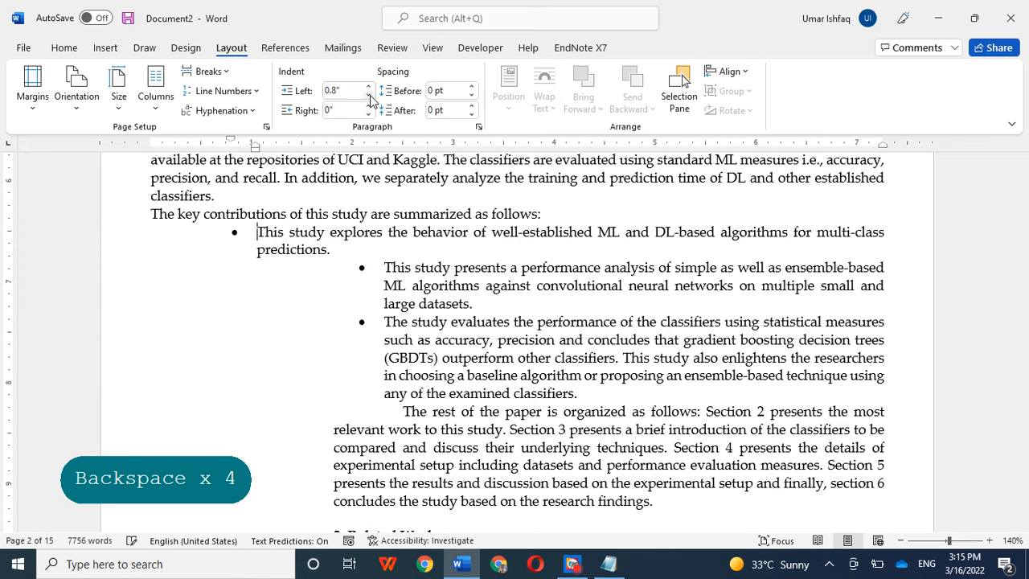
{"action": "left_click", "coordinate": [368, 94]}
{"action": "left_click", "coordinate": [368, 95]}
{"action": "left_click", "coordinate": [368, 95]}
{"action": "left_click", "coordinate": [368, 95]}
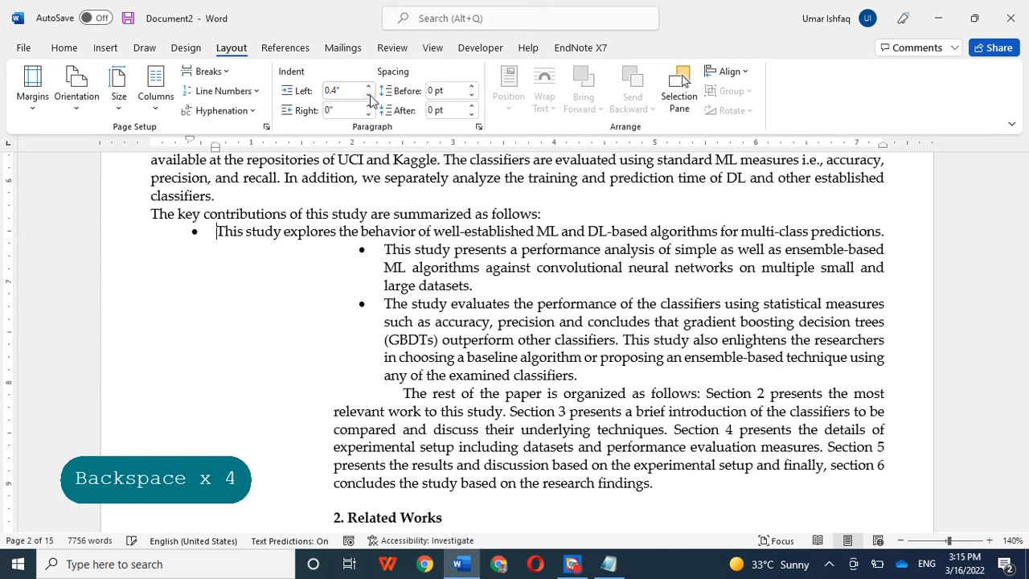
{"action": "left_click", "coordinate": [369, 96]}
{"action": "left_click", "coordinate": [370, 95]}
{"action": "left_click", "coordinate": [369, 86]}
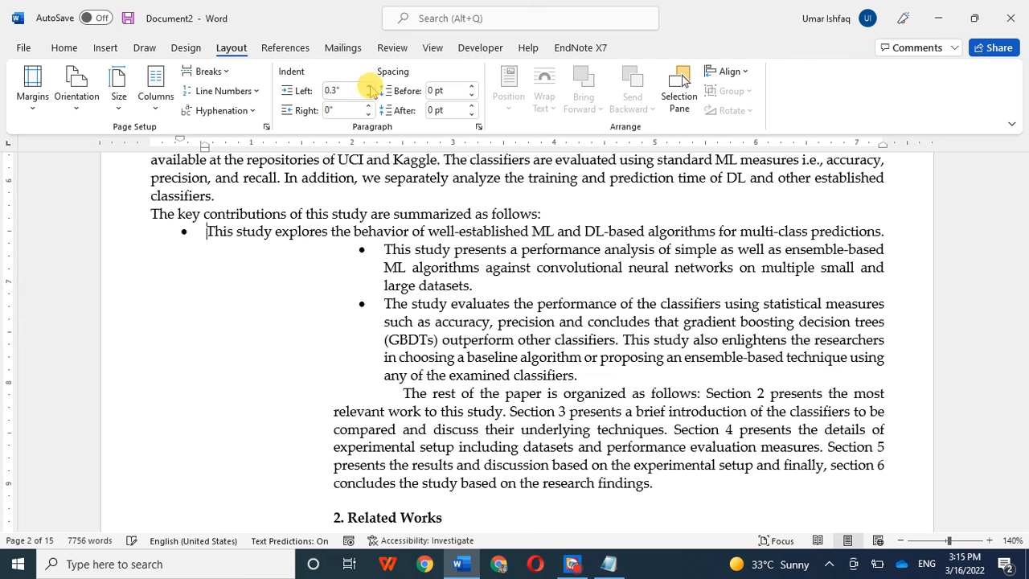
Set the left indent of the second key-contribution bullet, beginning "This study presents a performance analysis", to 0.3"
{"action": "key", "text": "Down"}
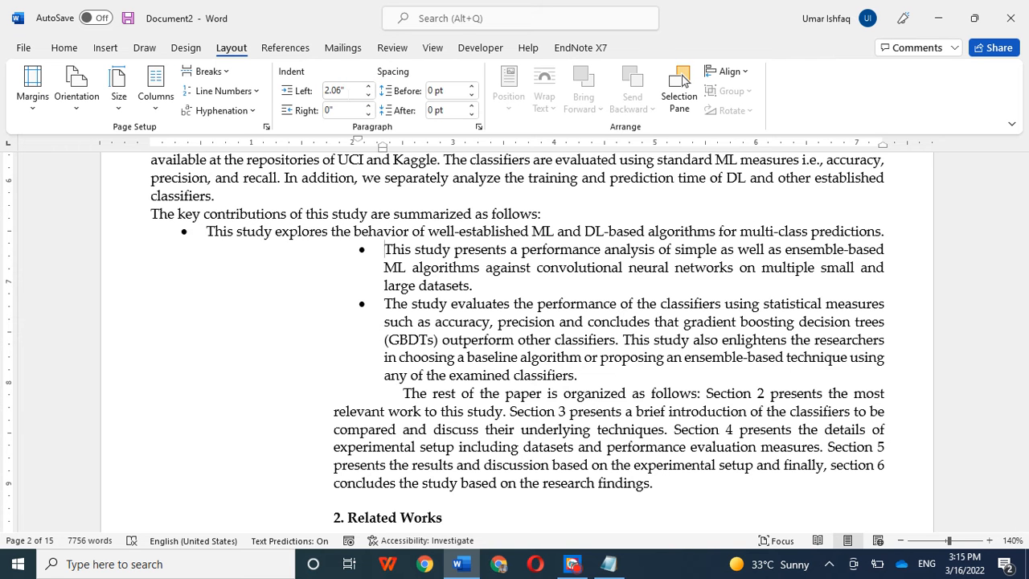
{"action": "left_click", "coordinate": [368, 95]}
{"action": "left_click", "coordinate": [368, 95]}
{"action": "left_click", "coordinate": [368, 94]}
{"action": "left_click", "coordinate": [368, 94]}
{"action": "left_click", "coordinate": [368, 95]}
{"action": "left_click", "coordinate": [368, 95]}
{"action": "left_click", "coordinate": [368, 95]}
{"action": "left_click", "coordinate": [368, 94]}
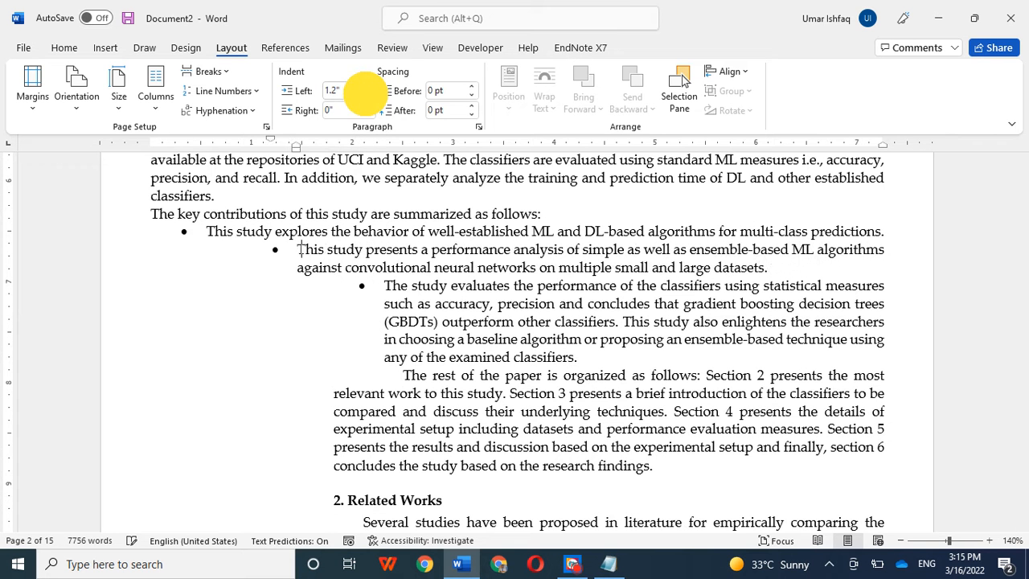
{"action": "left_click", "coordinate": [368, 95]}
{"action": "left_click", "coordinate": [368, 95]}
{"action": "left_click", "coordinate": [368, 95]}
{"action": "left_click", "coordinate": [368, 95]}
{"action": "left_click", "coordinate": [368, 95]}
{"action": "left_click", "coordinate": [368, 95]}
{"action": "left_click", "coordinate": [368, 95]}
{"action": "left_click", "coordinate": [368, 94]}
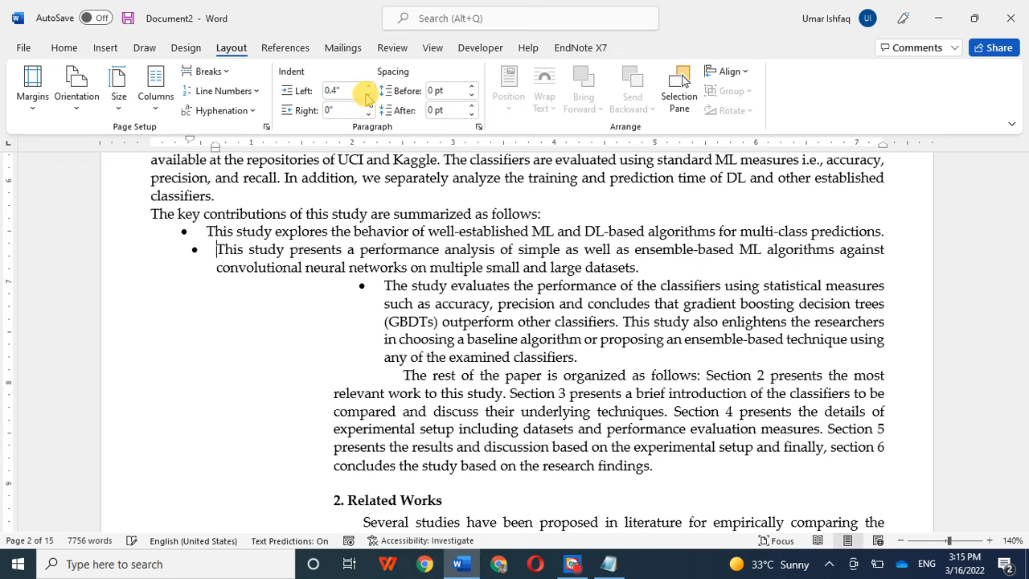
{"action": "left_click", "coordinate": [368, 95]}
{"action": "left_click", "coordinate": [368, 87]}
{"action": "left_click", "coordinate": [368, 87]}
{"action": "left_click", "coordinate": [369, 87]}
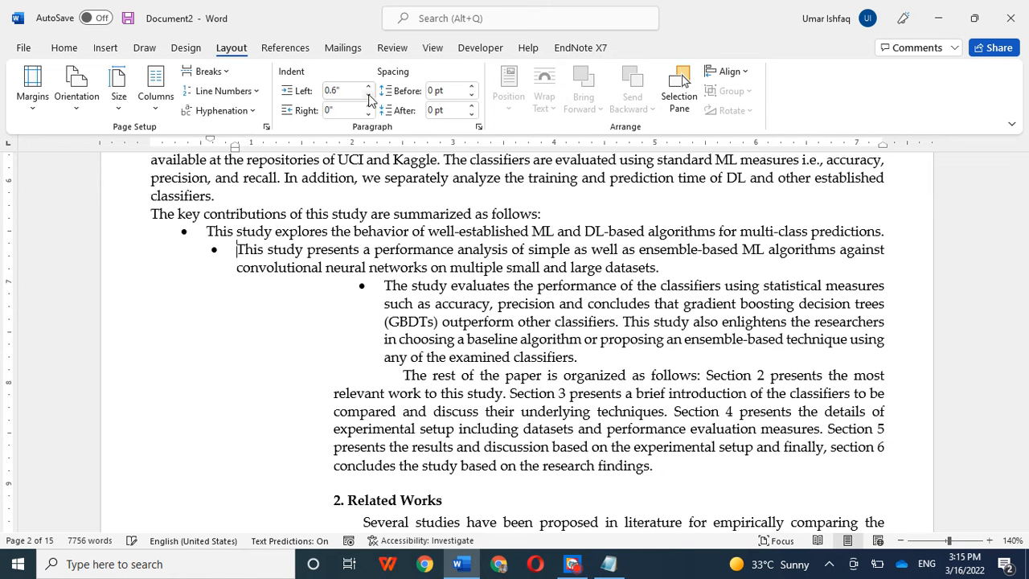
{"action": "left_click", "coordinate": [368, 96]}
{"action": "left_click", "coordinate": [368, 95]}
{"action": "left_click", "coordinate": [368, 96]}
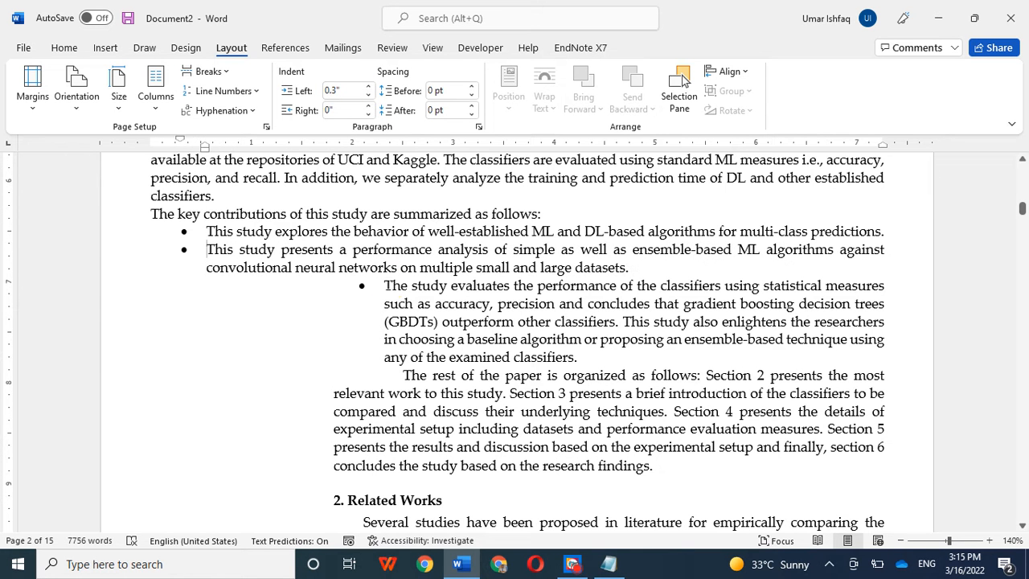
Set the left indent of the third key-contribution bullet, beginning "The study evaluates the performance", to 0.3"
{"action": "left_click", "coordinate": [388, 284]}
{"action": "left_click", "coordinate": [368, 95]}
{"action": "left_click", "coordinate": [368, 95]}
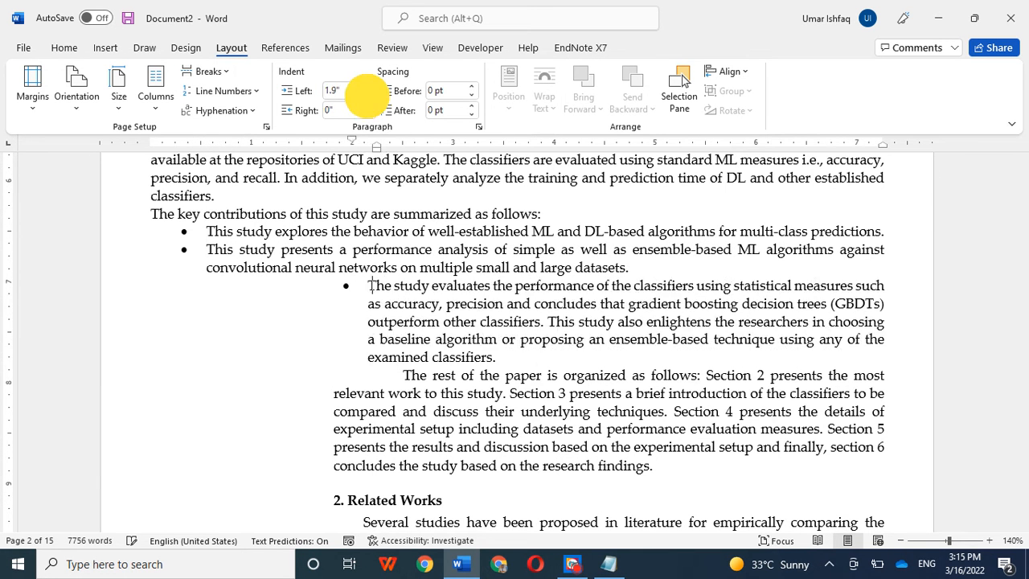
{"action": "left_click", "coordinate": [368, 96]}
{"action": "left_click", "coordinate": [368, 95]}
{"action": "left_click", "coordinate": [368, 96]}
{"action": "left_click", "coordinate": [368, 95]}
{"action": "left_click", "coordinate": [368, 96]}
{"action": "left_click", "coordinate": [368, 96]}
{"action": "left_click", "coordinate": [368, 95]}
{"action": "left_click", "coordinate": [368, 96]}
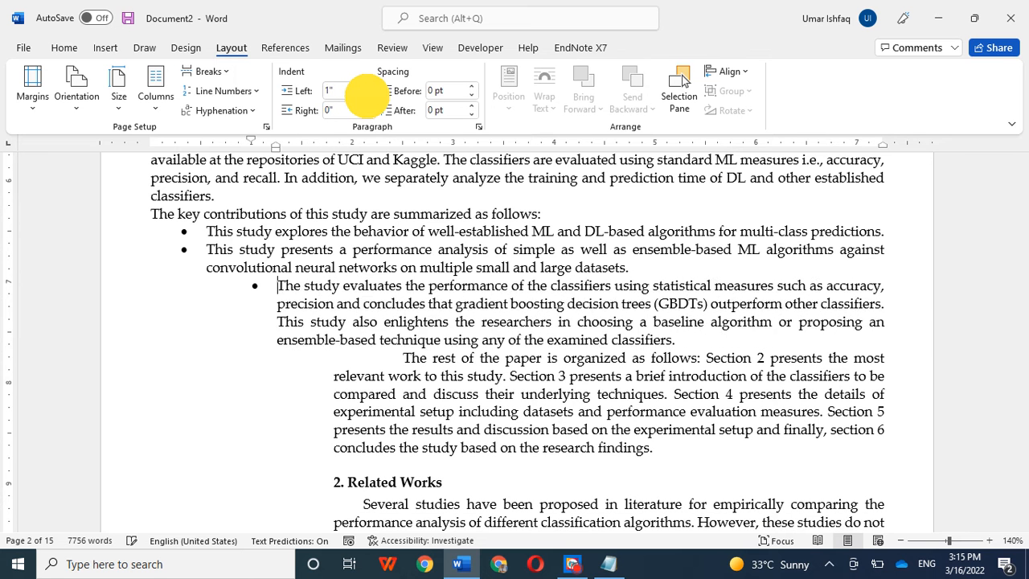
{"action": "left_click", "coordinate": [368, 96]}
{"action": "left_click", "coordinate": [368, 96]}
{"action": "left_click", "coordinate": [368, 95]}
{"action": "left_click", "coordinate": [368, 96]}
{"action": "left_click", "coordinate": [368, 96]}
{"action": "left_click", "coordinate": [368, 95]}
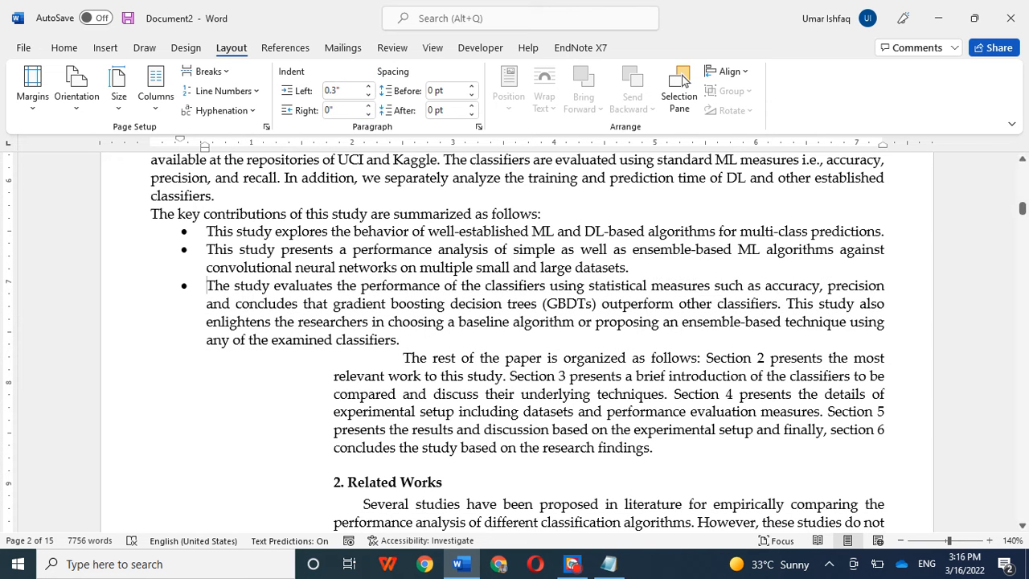
Remove the indents from the paragraph beginning "The rest of the paper is organized" so it starts at the page margin
{"action": "key", "text": "BackSpace"}
{"action": "key", "text": "BackSpace"}
{"action": "key", "text": "BackSpace"}
{"action": "key", "text": "BackSpace"}
{"action": "key", "text": "BackSpace"}
{"action": "key", "text": "BackSpace"}
{"action": "key", "text": "BackSpace"}
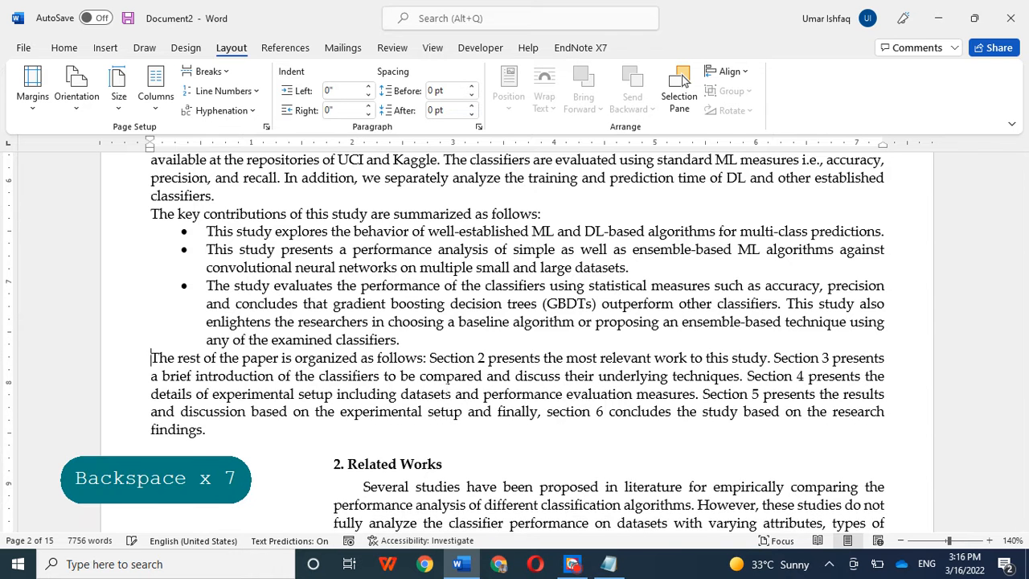
{"action": "scroll", "coordinate": [448, 386], "scroll_direction": "down", "scroll_amount": 3}
{"action": "left_click", "coordinate": [436, 315]}
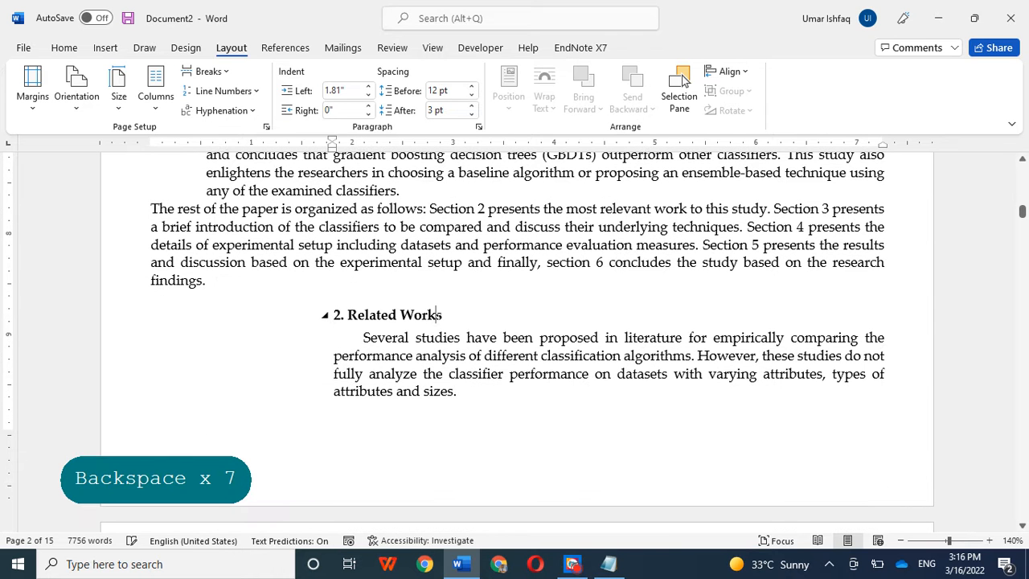
{"action": "left_click", "coordinate": [284, 311]}
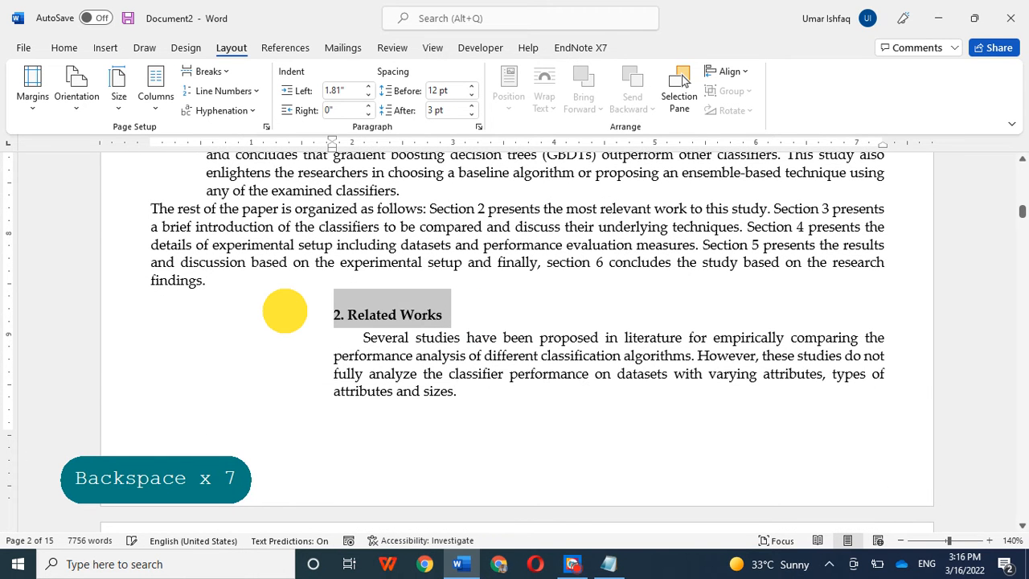
{"action": "left_click", "coordinate": [64, 47]}
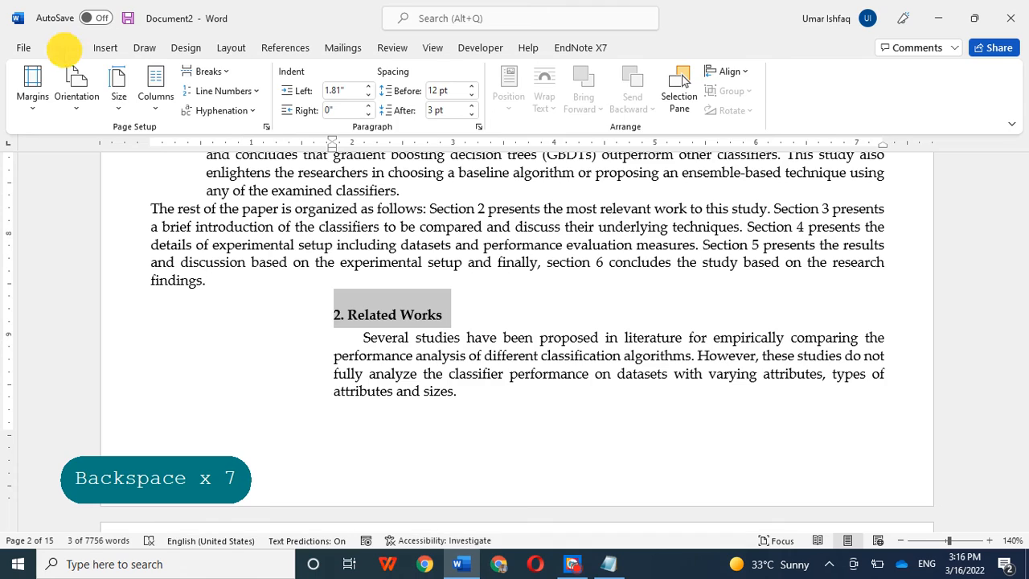
Replace the plain-text number before the Introduction heading with an automatic "1." list number
{"action": "scroll", "coordinate": [515, 321], "scroll_direction": "up", "scroll_amount": 15}
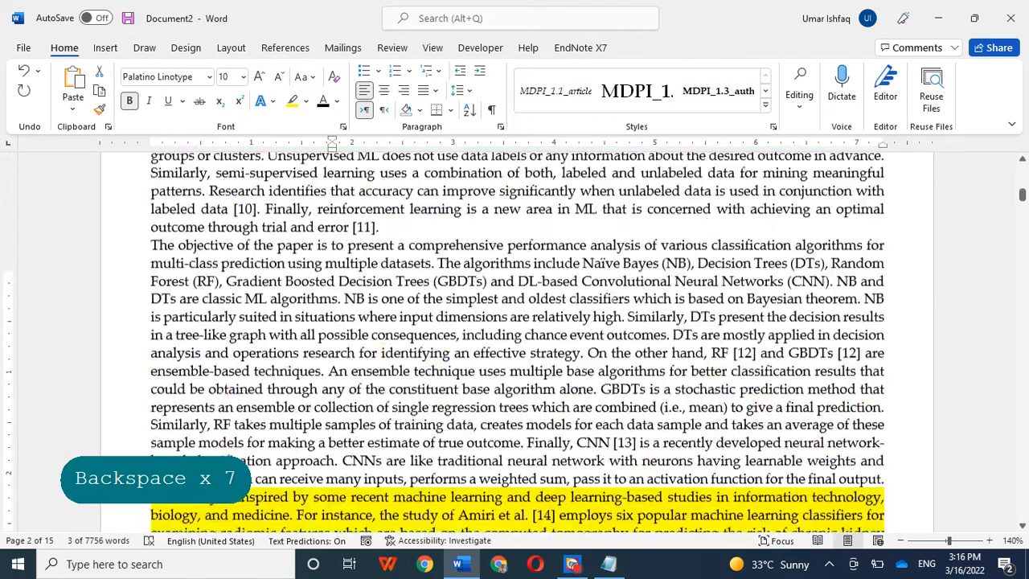
{"action": "scroll", "coordinate": [514, 342], "scroll_direction": "up", "scroll_amount": 5}
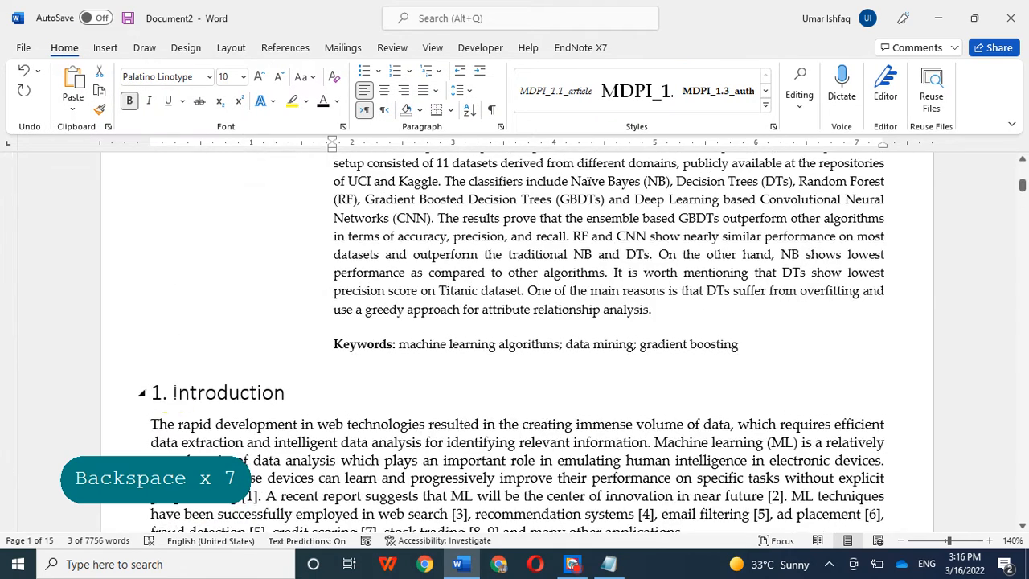
{"action": "left_click", "coordinate": [174, 392]}
{"action": "key", "text": "BackSpace"}
{"action": "key", "text": "BackSpace"}
{"action": "key", "text": "BackSpace"}
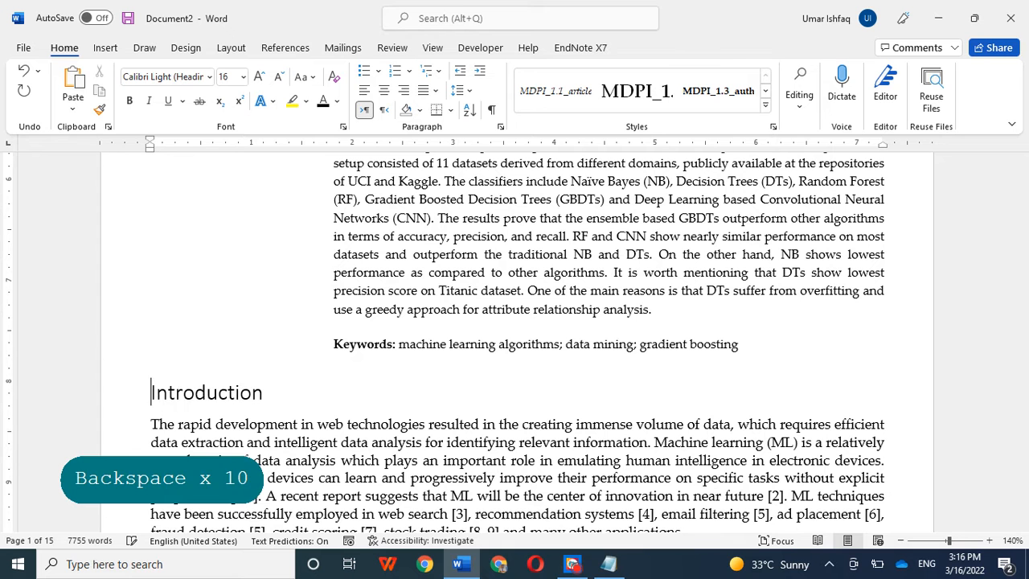
{"action": "type", "text": "1."}
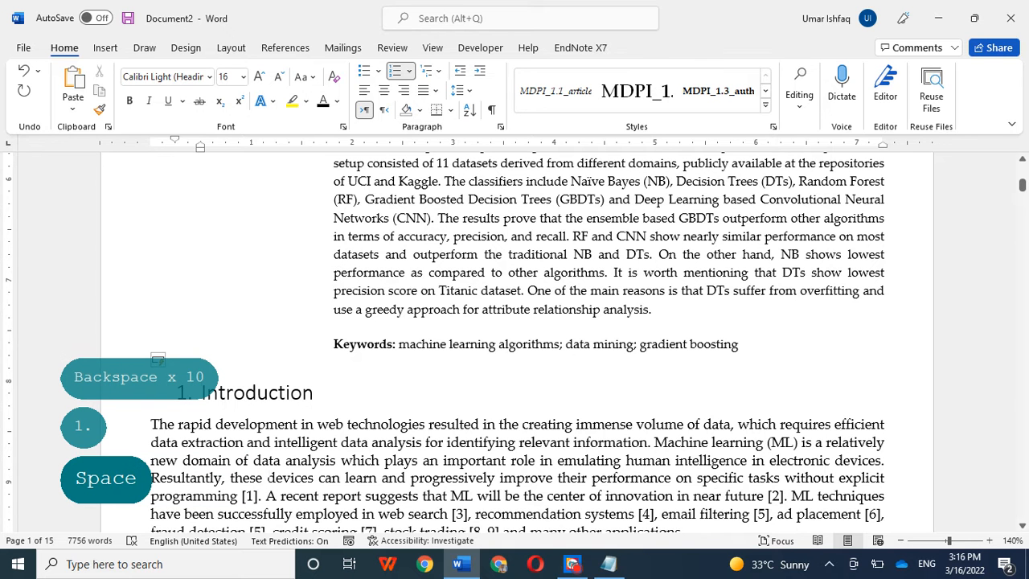
Change the font of the Introduction heading to Times New Roman (Headings)
{"action": "left_click", "coordinate": [50, 392]}
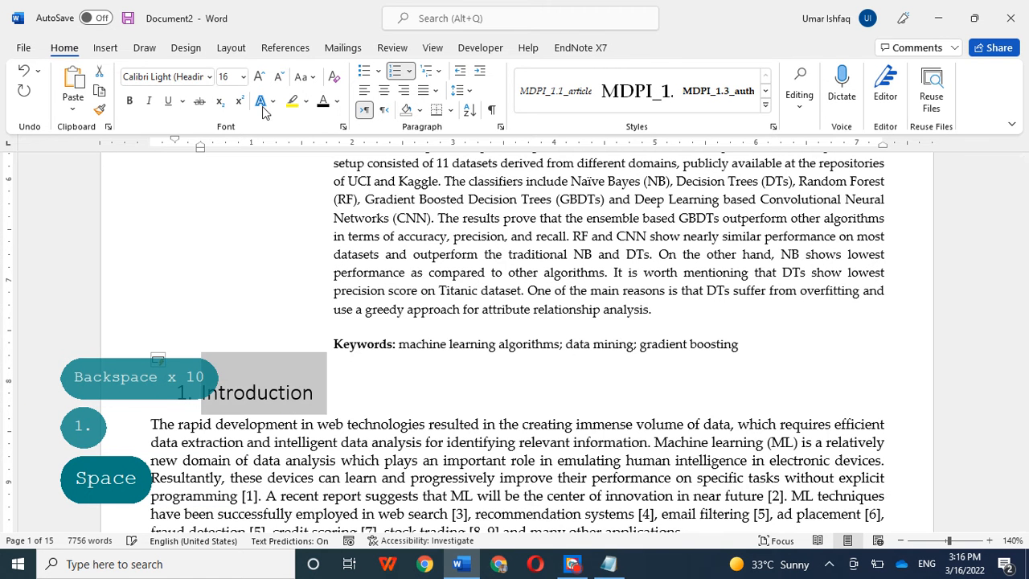
{"action": "left_click", "coordinate": [208, 77]}
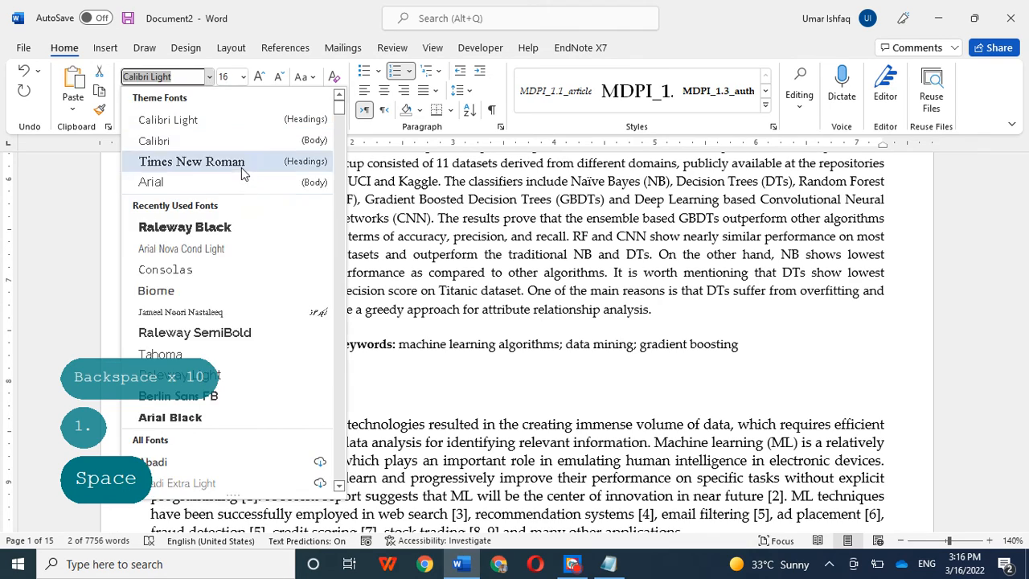
{"action": "left_click", "coordinate": [241, 167]}
{"action": "left_click", "coordinate": [359, 374]}
Apply the Heading 1 style to the "2. Related Works" line and select the restyled heading
{"action": "scroll", "coordinate": [359, 374], "scroll_direction": "down", "scroll_amount": 3}
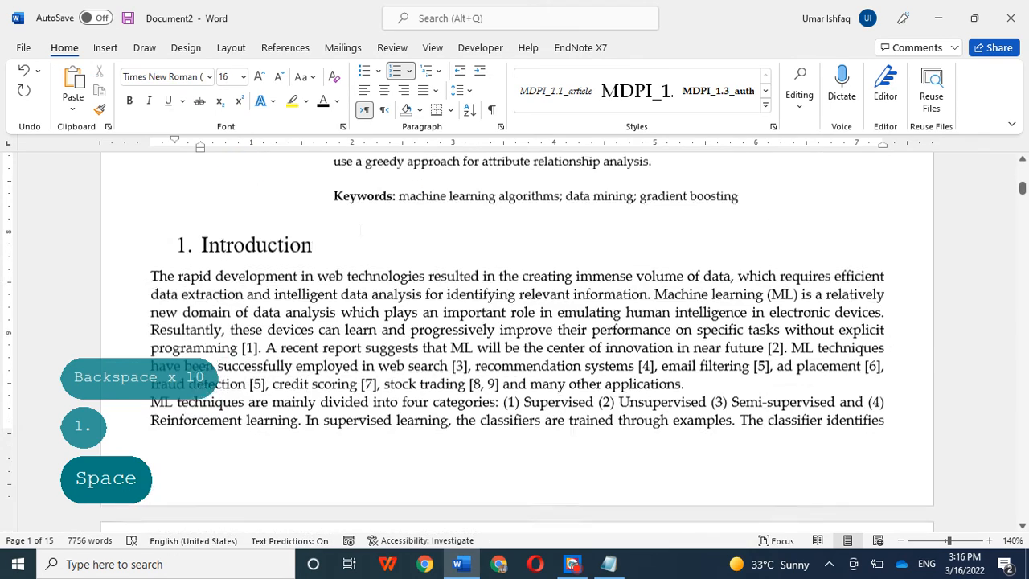
{"action": "scroll", "coordinate": [270, 265], "scroll_direction": "down", "scroll_amount": 20}
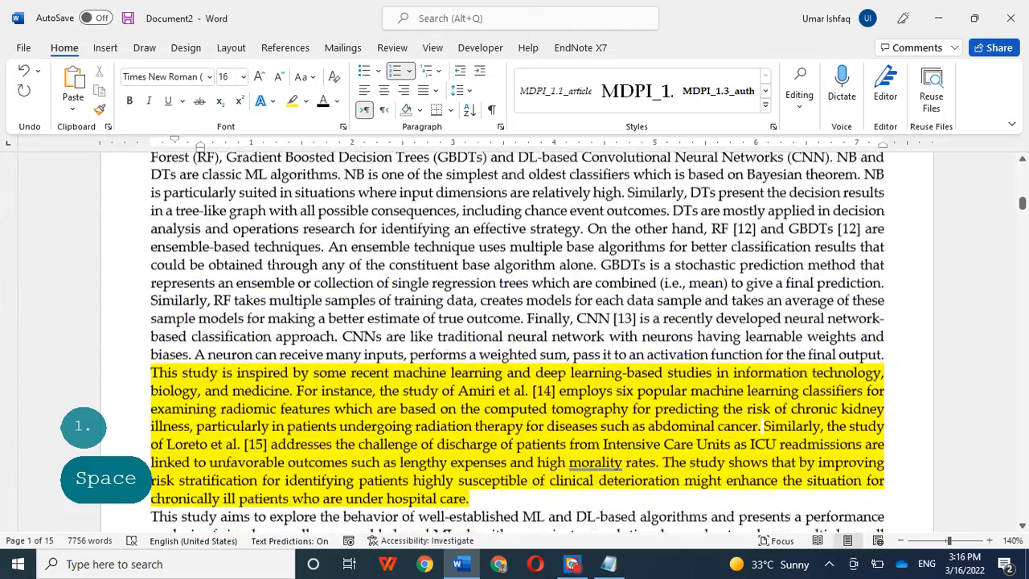
{"action": "scroll", "coordinate": [453, 264], "scroll_direction": "down", "scroll_amount": 2}
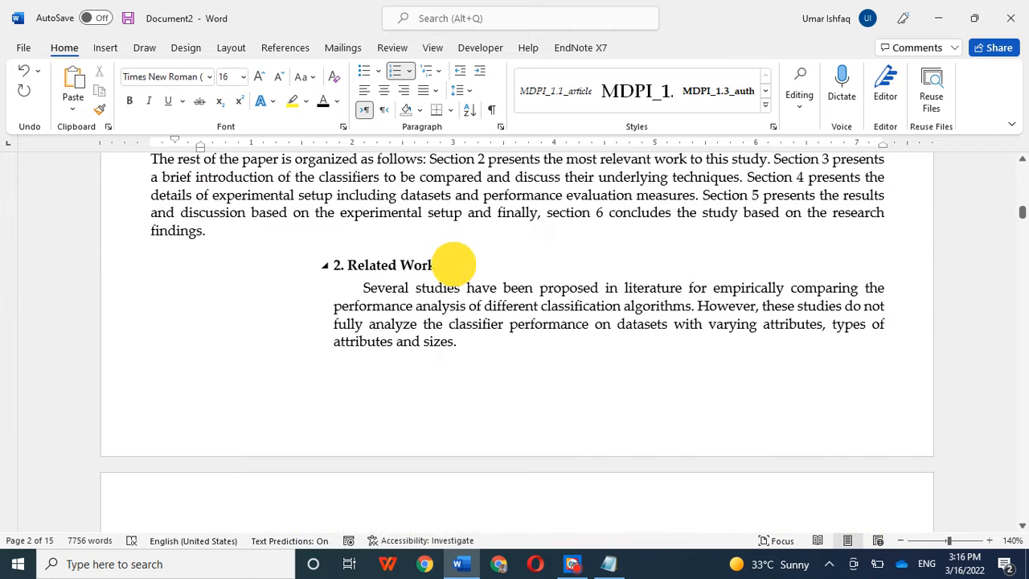
{"action": "left_click_drag", "start_coordinate": [453, 264], "coordinate": [285, 255]}
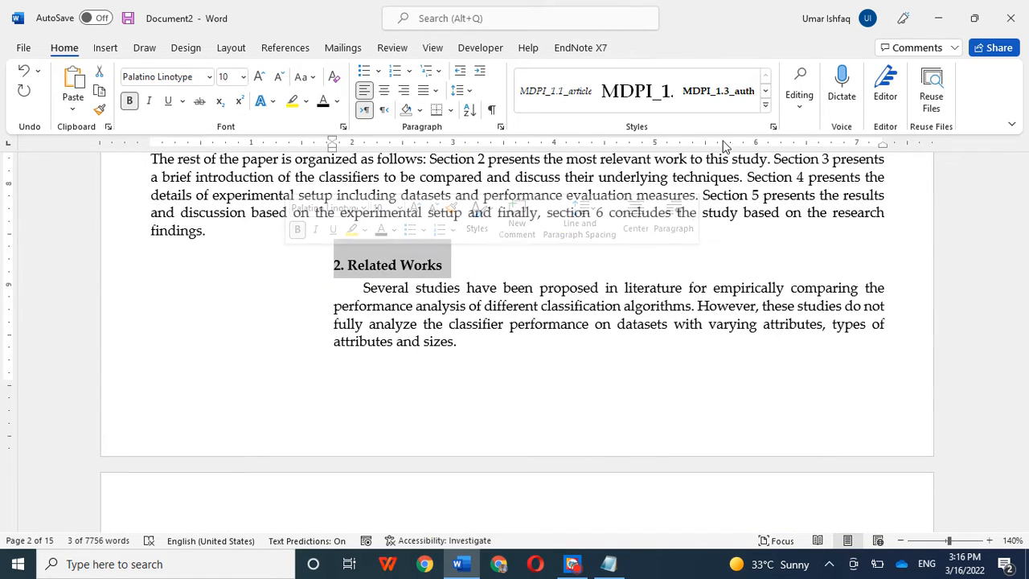
{"action": "left_click", "coordinate": [764, 105]}
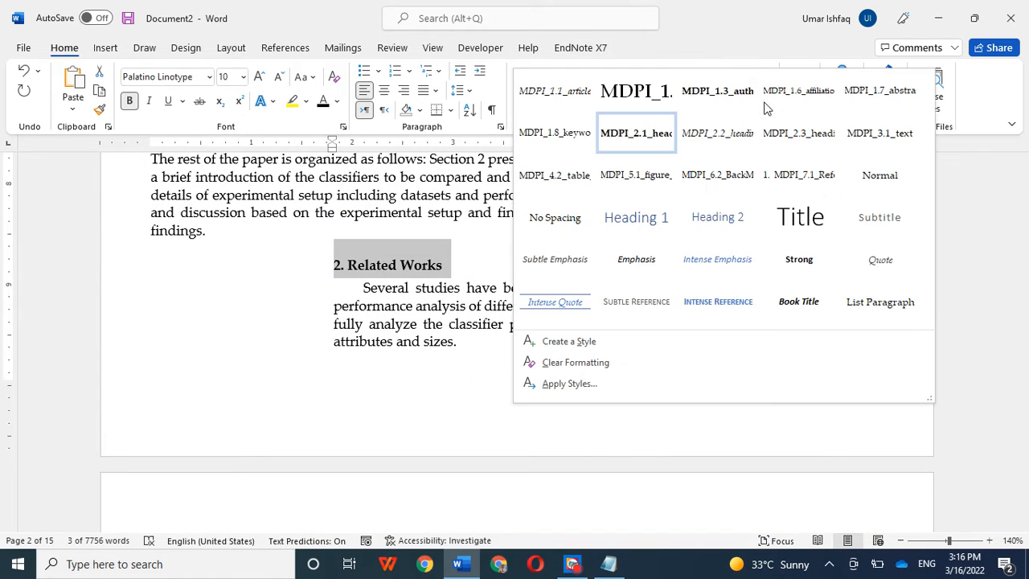
{"action": "left_click", "coordinate": [636, 217]}
{"action": "left_click", "coordinate": [206, 304]}
{"action": "left_click_drag", "start_coordinate": [152, 281], "coordinate": [6, 287]}
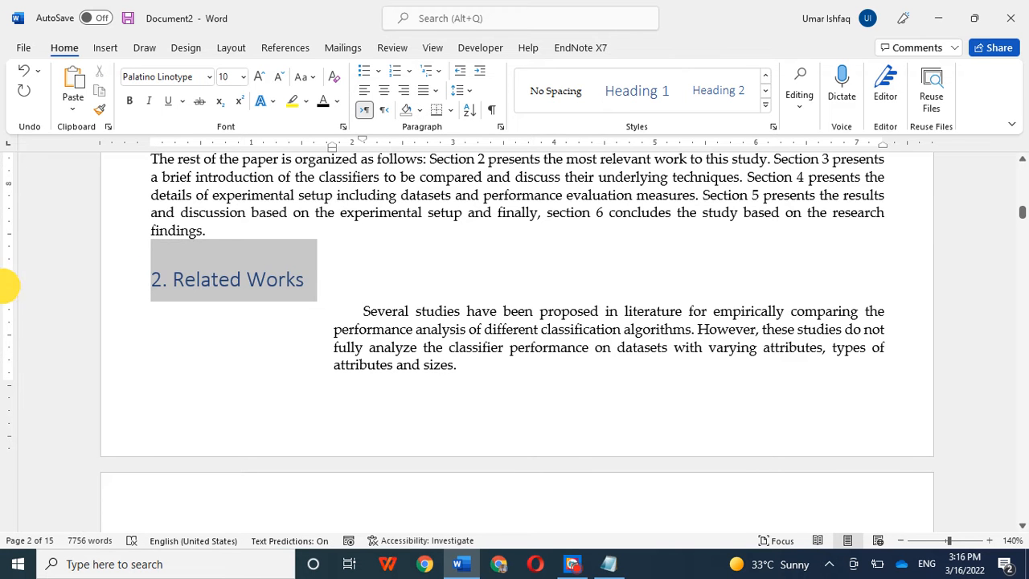
Set the "2. Related Works" heading to black text in the Times New Roman (Headings) font
{"action": "left_click", "coordinate": [322, 103]}
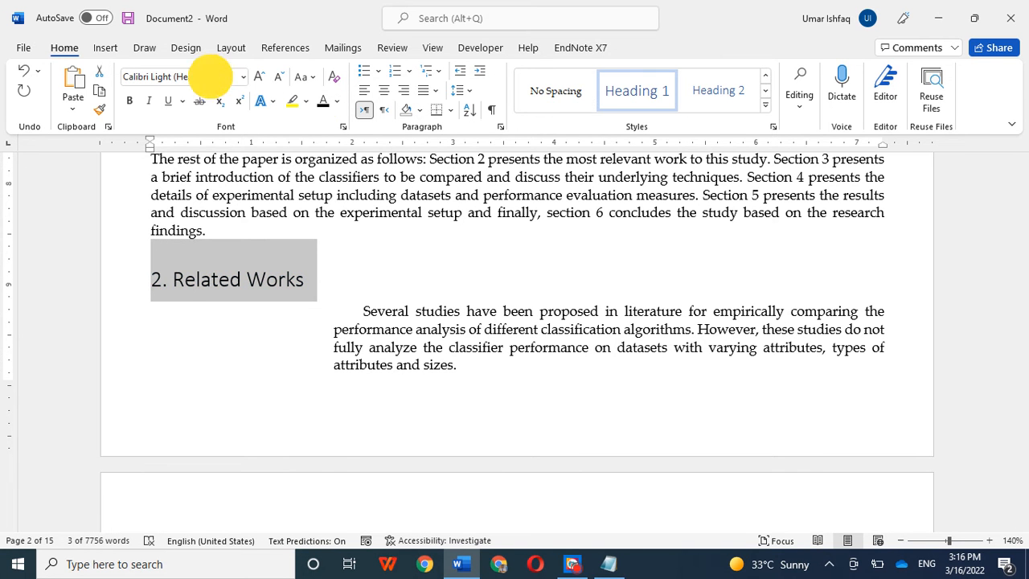
{"action": "left_click", "coordinate": [210, 76]}
{"action": "left_click", "coordinate": [214, 160]}
Remove the indents from the paragraphs beginning "Several studies have been proposed" and "In StatLog project" so both start at the page margin
{"action": "left_click", "coordinate": [365, 314]}
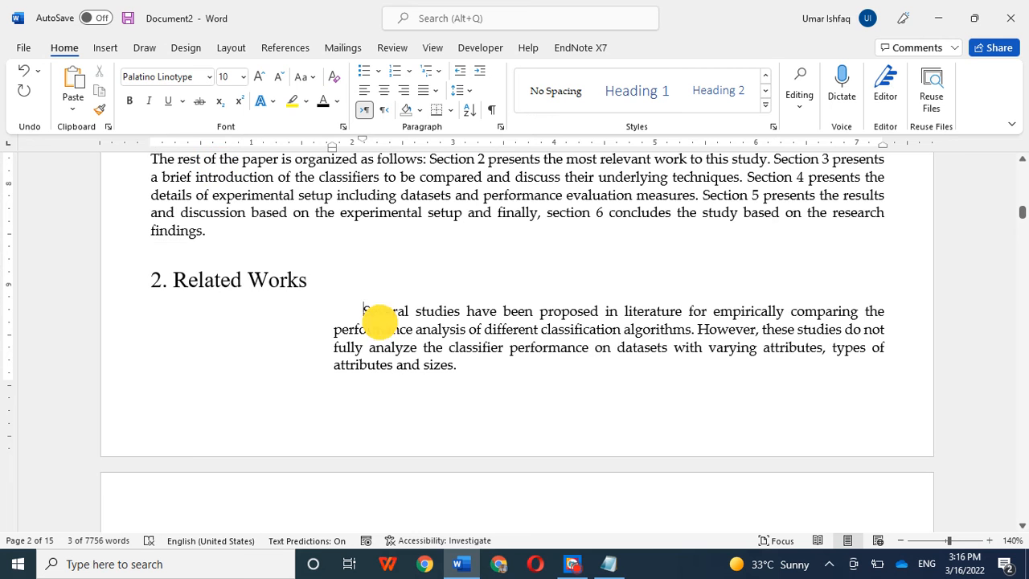
{"action": "key", "text": "BackSpace"}
{"action": "key", "text": "BackSpace"}
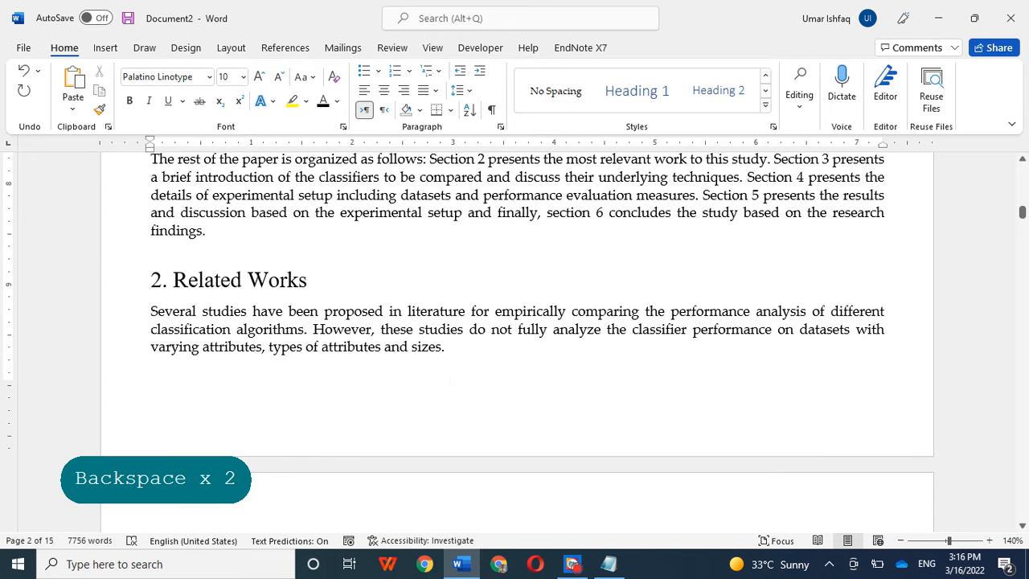
{"action": "scroll", "coordinate": [448, 379], "scroll_direction": "down", "scroll_amount": 4}
{"action": "left_click", "coordinate": [402, 332]}
{"action": "key", "text": "BackSpace"}
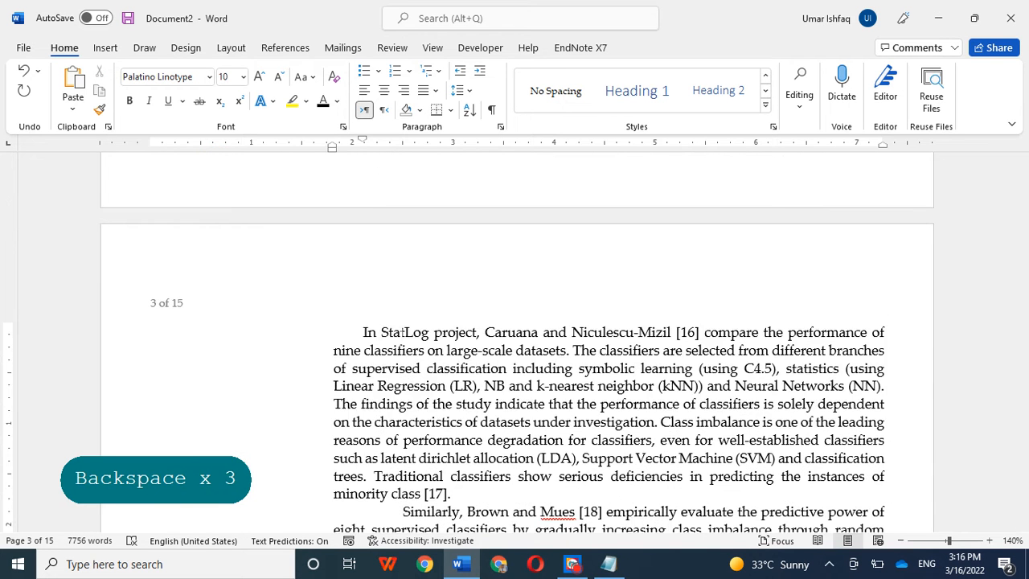
{"action": "key", "text": "BackSpace"}
{"action": "key", "text": "BackSpace"}
Remove the indents from the next two paragraphs, the one citing [18] and the one beginning "Surprisingly, over the past decade"
{"action": "scroll", "coordinate": [402, 332], "scroll_direction": "down", "scroll_amount": 4}
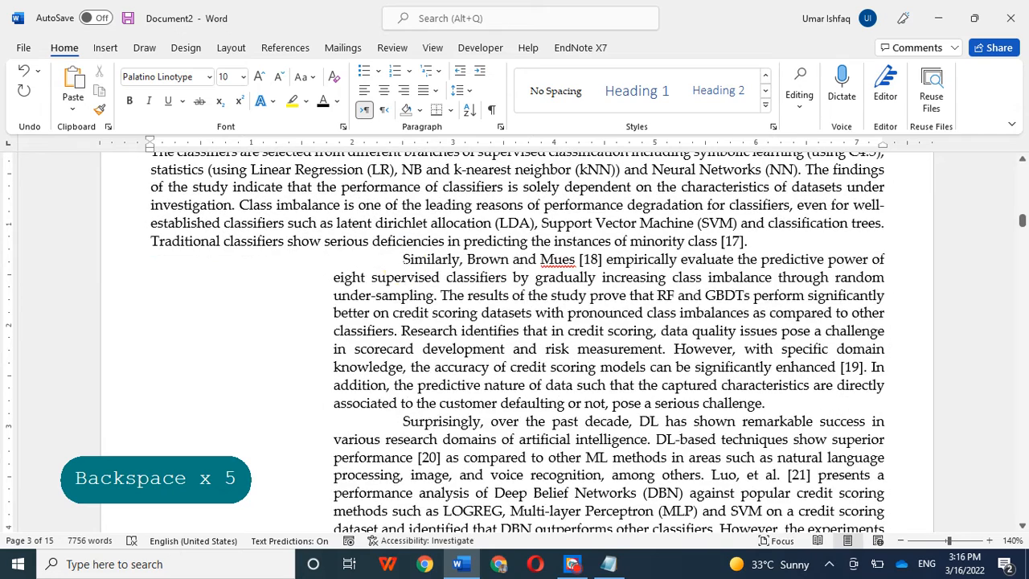
{"action": "left_click", "coordinate": [402, 258]}
{"action": "key", "text": "BackSpace"}
{"action": "key", "text": "BackSpace"}
{"action": "key", "text": "BackSpace"}
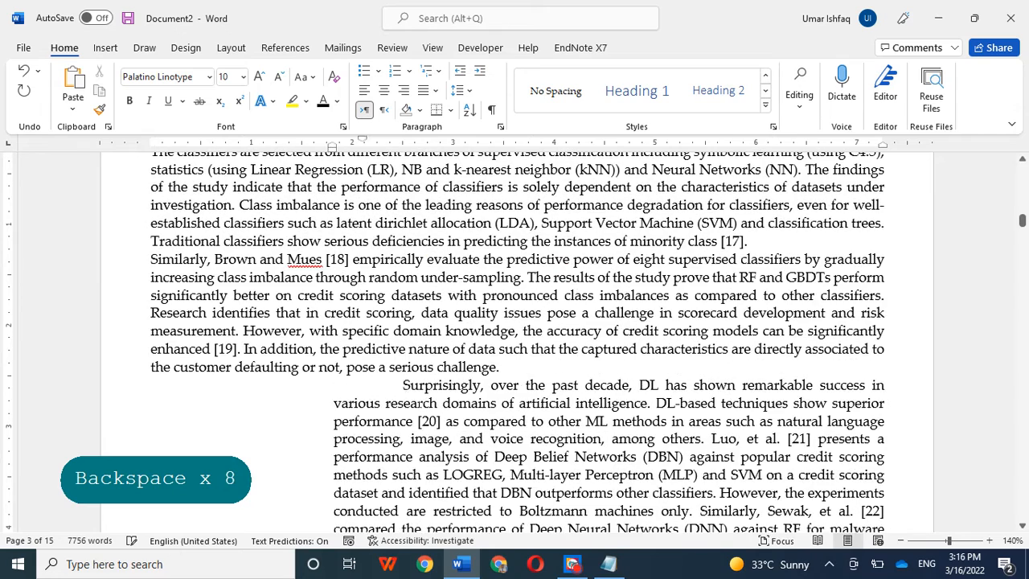
{"action": "left_click", "coordinate": [402, 385]}
{"action": "key", "text": "BackSpace"}
{"action": "key", "text": "BackSpace"}
{"action": "key", "text": "BackSpace"}
Align the paragraphs beginning "On the other hand" and "In addition to proposing a novel ensemble approach" with the page margin by removing their indents
{"action": "scroll", "coordinate": [406, 348], "scroll_direction": "down", "scroll_amount": 4}
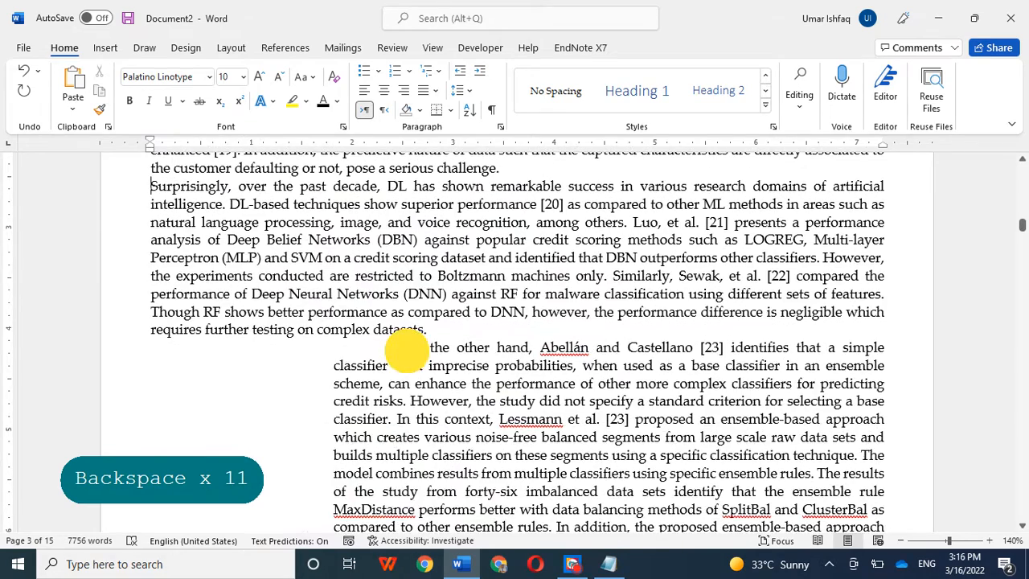
{"action": "left_click", "coordinate": [407, 348]}
{"action": "key", "text": "BackSpace"}
{"action": "key", "text": "BackSpace"}
{"action": "key", "text": "BackSpace"}
{"action": "scroll", "coordinate": [408, 353], "scroll_direction": "down", "scroll_amount": 4}
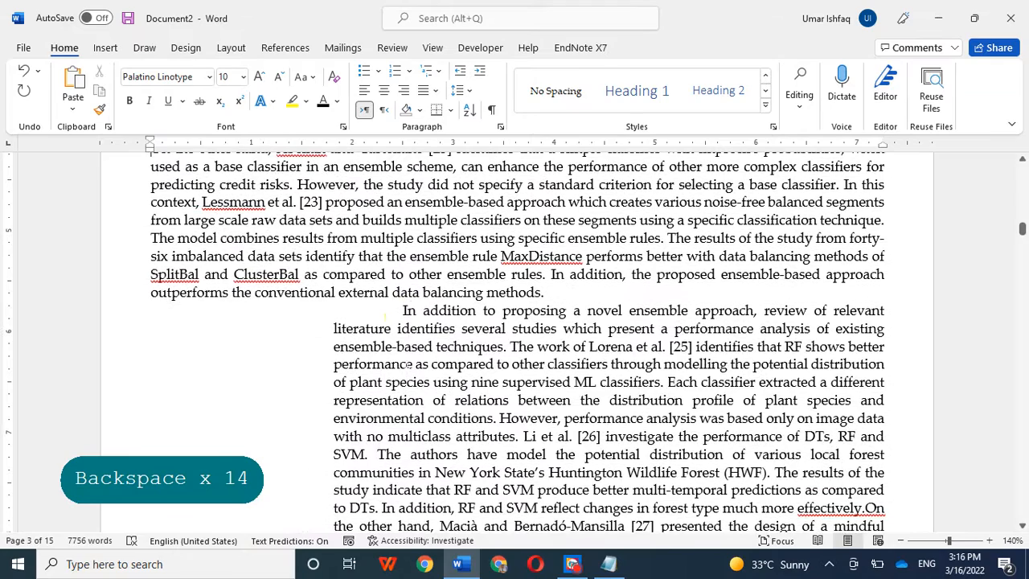
{"action": "left_click", "coordinate": [402, 310]}
{"action": "key", "text": "BackSpace"}
{"action": "key", "text": "BackSpace"}
Remove the indents from the paragraphs beginning "Similarly, automatic extraction of keywords" and "Diagnostic classification of fatal diseases"
{"action": "scroll", "coordinate": [517, 338], "scroll_direction": "down", "scroll_amount": 5}
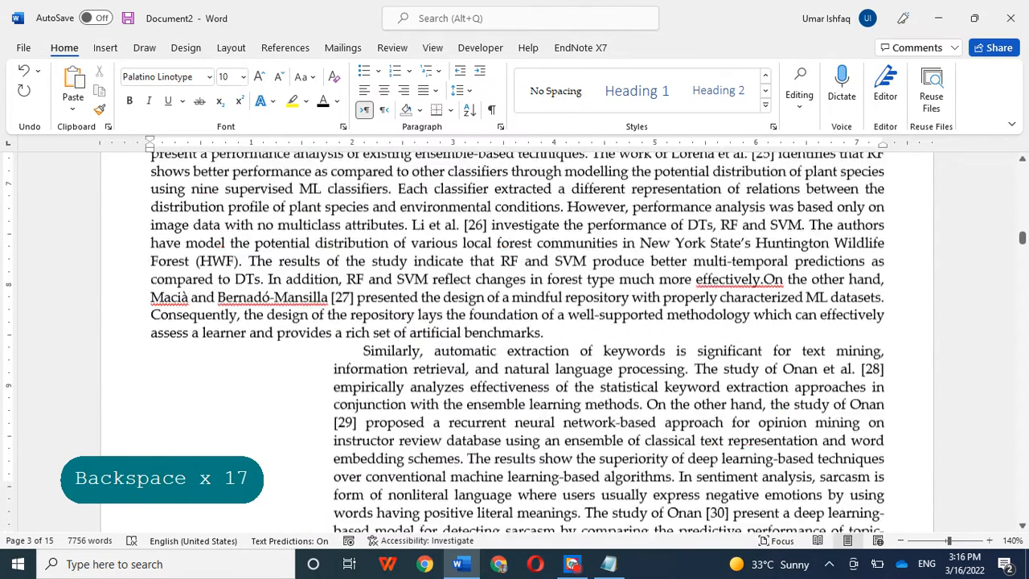
{"action": "key", "text": "BackSpace"}
{"action": "key", "text": "BackSpace"}
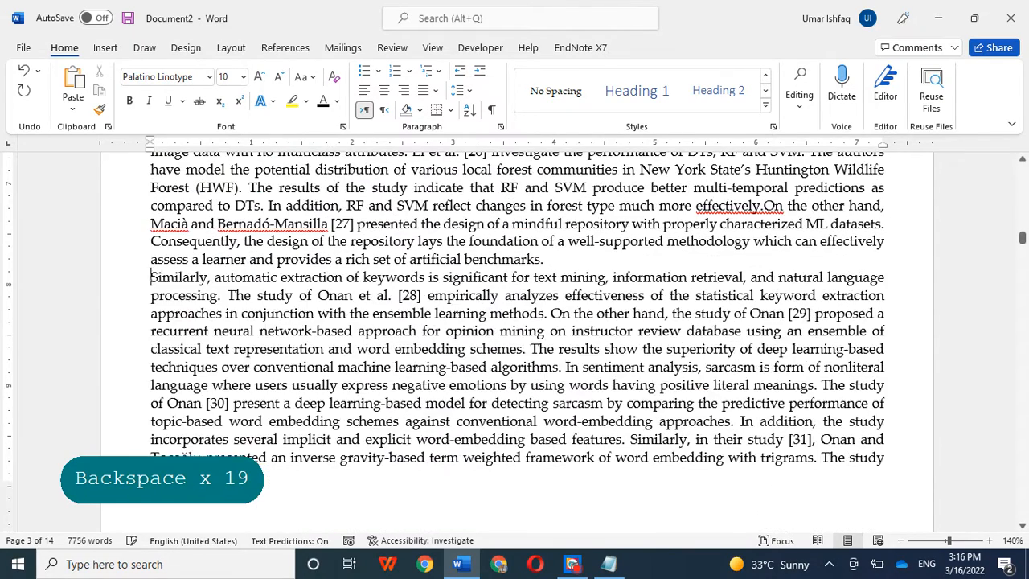
{"action": "scroll", "coordinate": [385, 438], "scroll_direction": "down", "scroll_amount": 8}
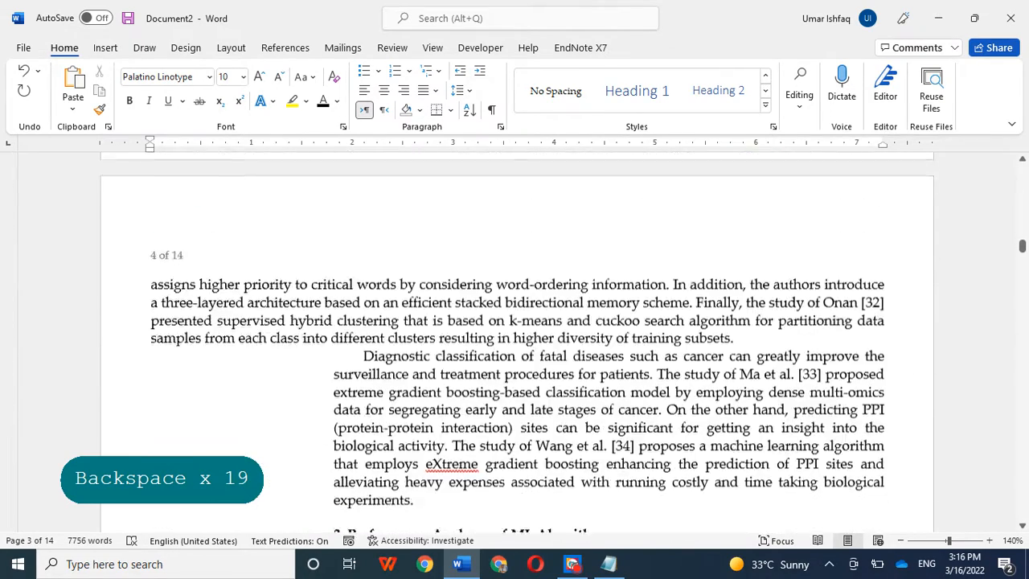
{"action": "left_click", "coordinate": [361, 351]}
{"action": "key", "text": "BackSpace"}
{"action": "key", "text": "BackSpace"}
Delete the typed number and indent of the "Performance Analyses of ML Algorithms" heading and remove the indents from the paragraph below it
{"action": "scroll", "coordinate": [362, 351], "scroll_direction": "down", "scroll_amount": 4}
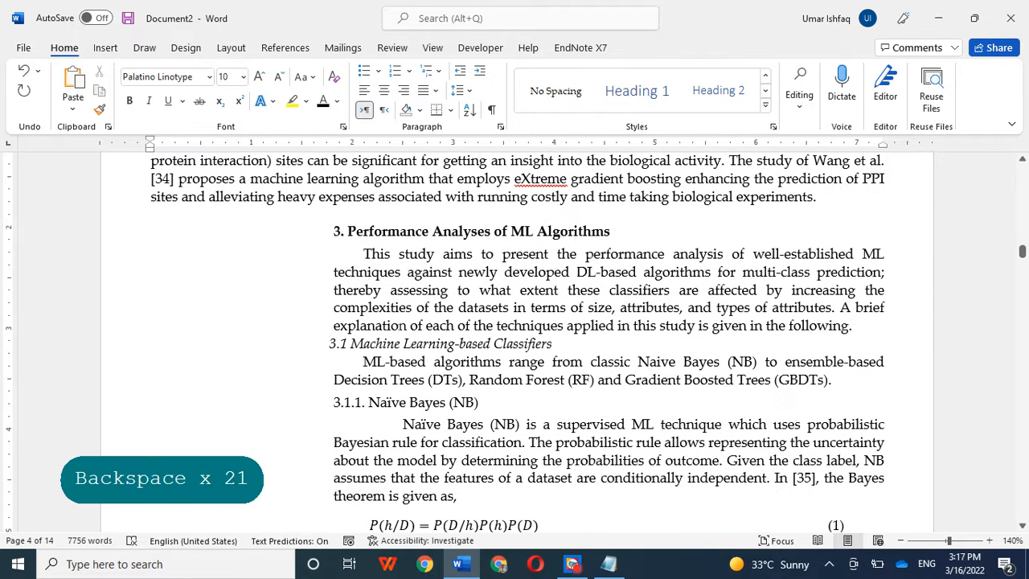
{"action": "left_click", "coordinate": [348, 231]}
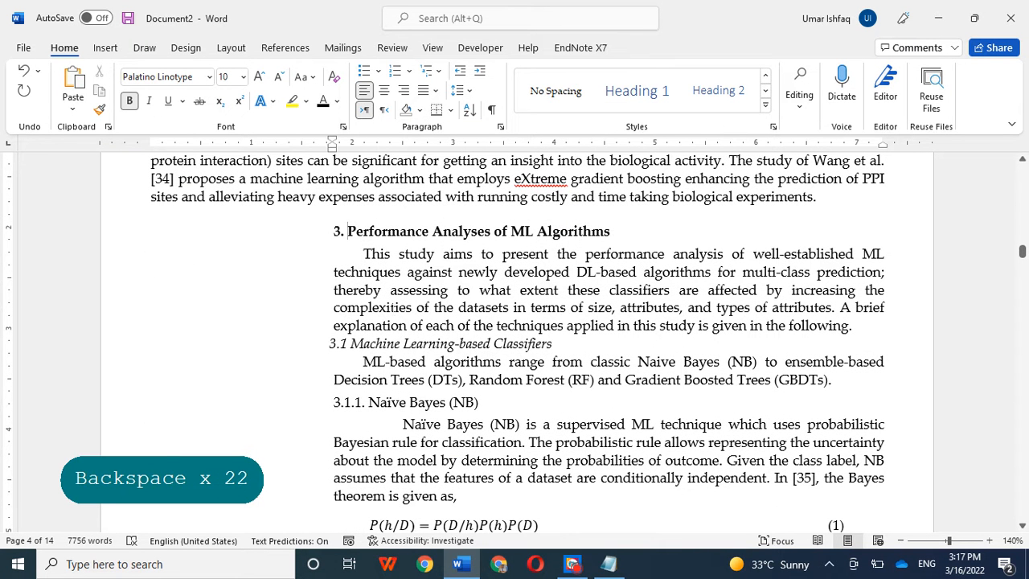
{"action": "key", "text": "BackSpace"}
{"action": "key", "text": "BackSpace"}
{"action": "key", "text": "BackSpace"}
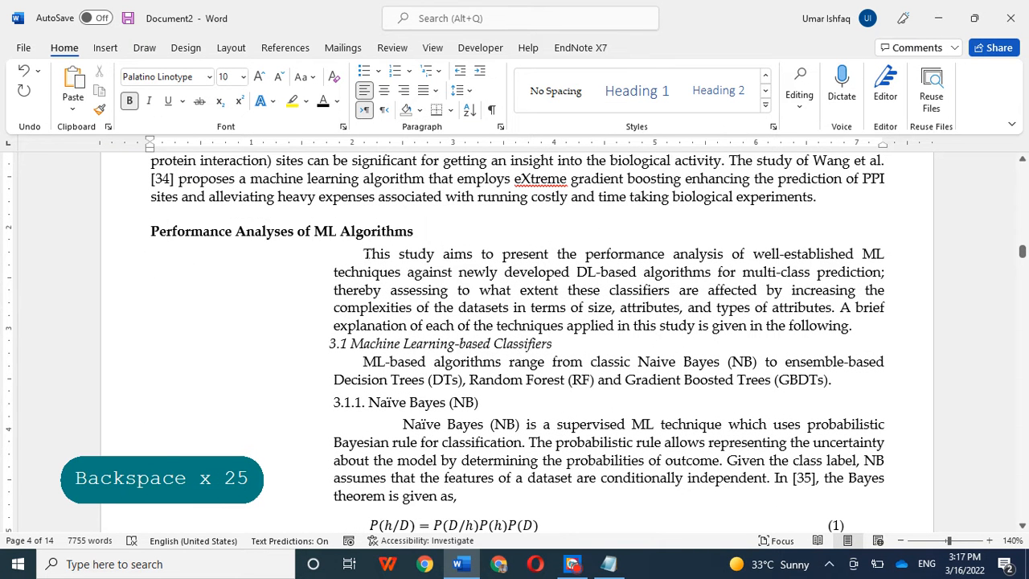
{"action": "key", "text": "BackSpace"}
{"action": "key", "text": "BackSpace"}
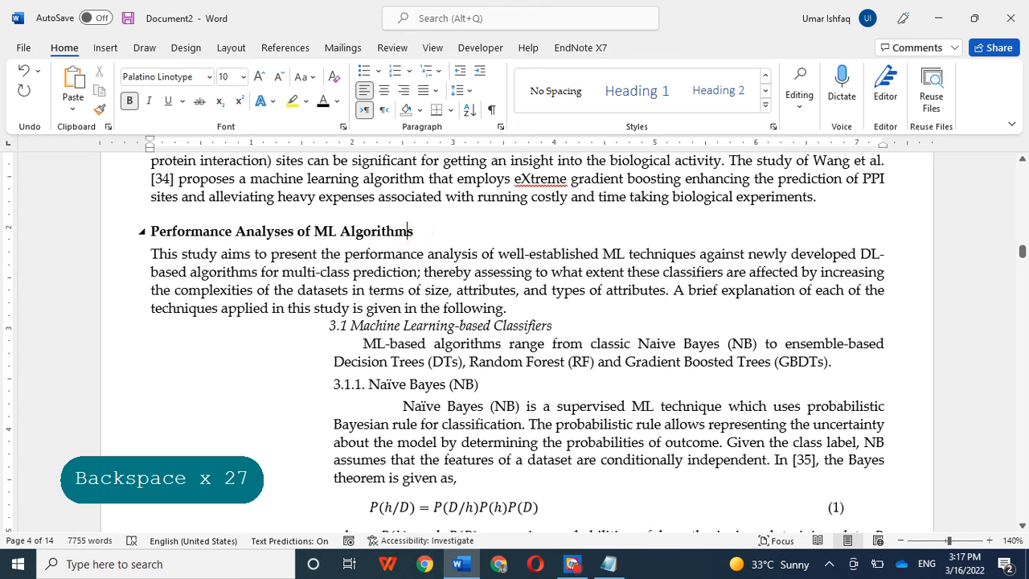
Apply the Heading 1 style to "Performance Analyses of ML Algorithms" and add an automatic list number before it
{"action": "left_click", "coordinate": [120, 231]}
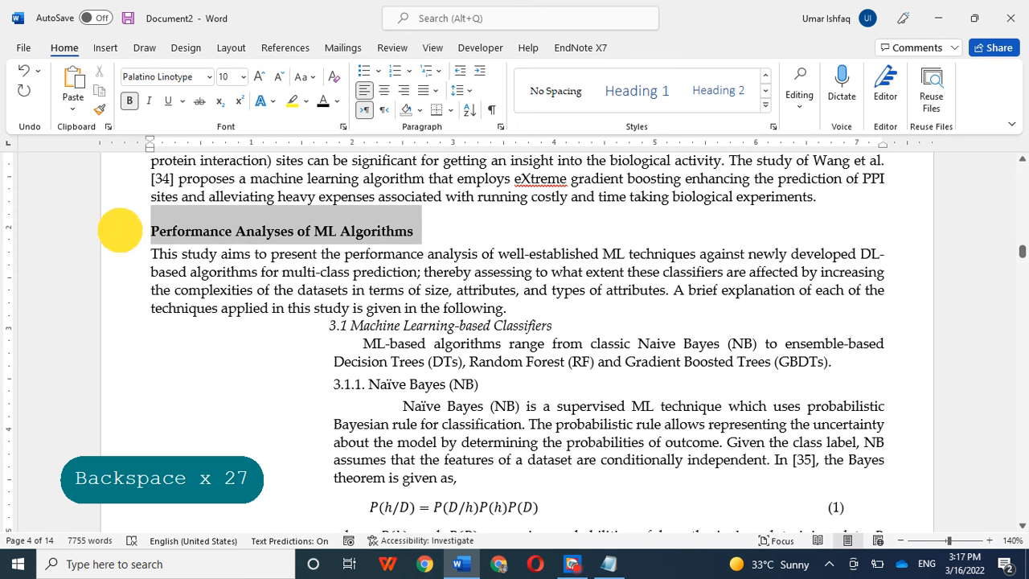
{"action": "left_click", "coordinate": [765, 105]}
{"action": "left_click", "coordinate": [653, 217]}
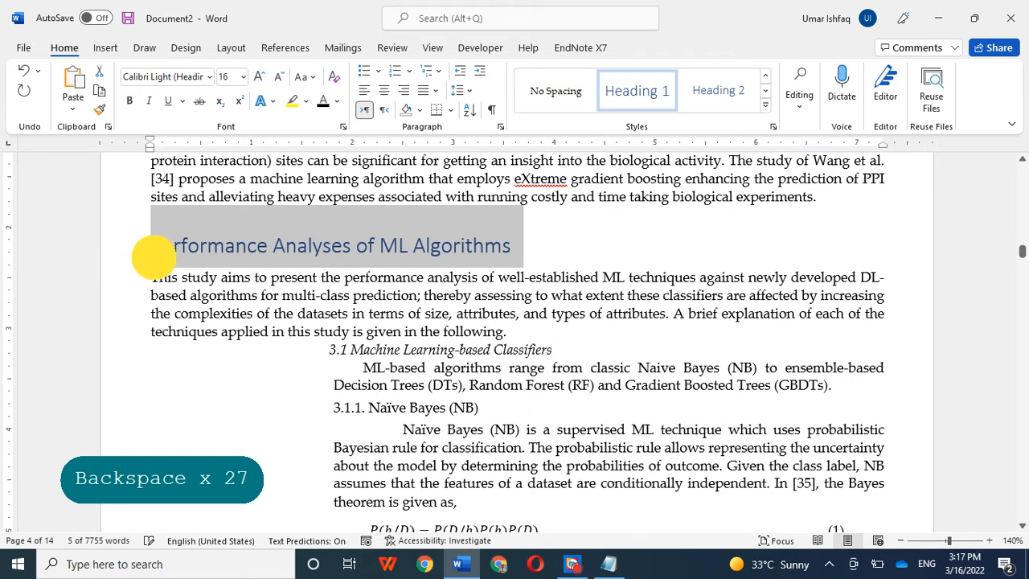
{"action": "left_click", "coordinate": [152, 254]}
{"action": "type", "text": "3."}
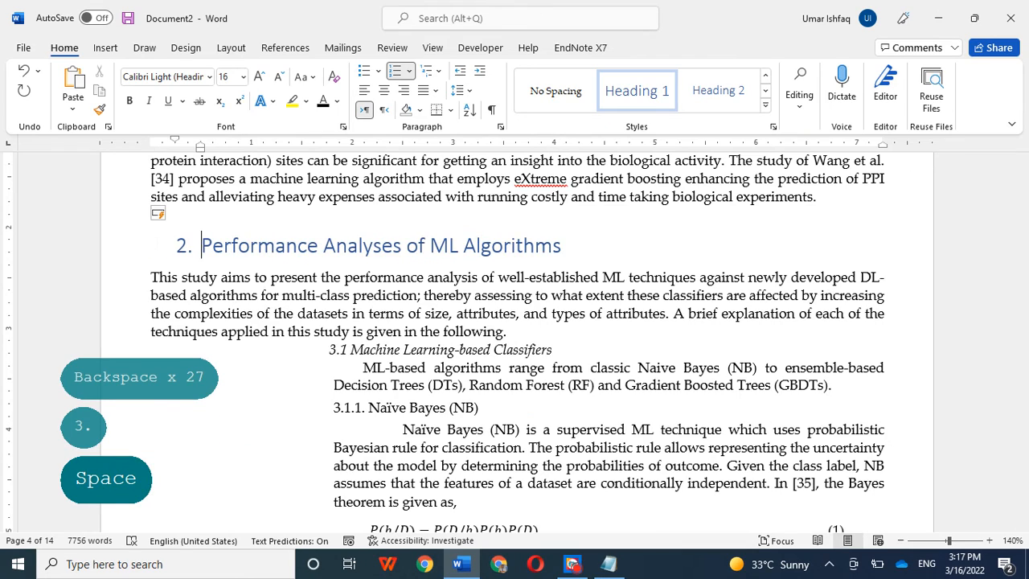
Replace the plain-text number before the Related Works heading with an automatic "2." list number
{"action": "scroll", "coordinate": [514, 341], "scroll_direction": "up", "scroll_amount": 20}
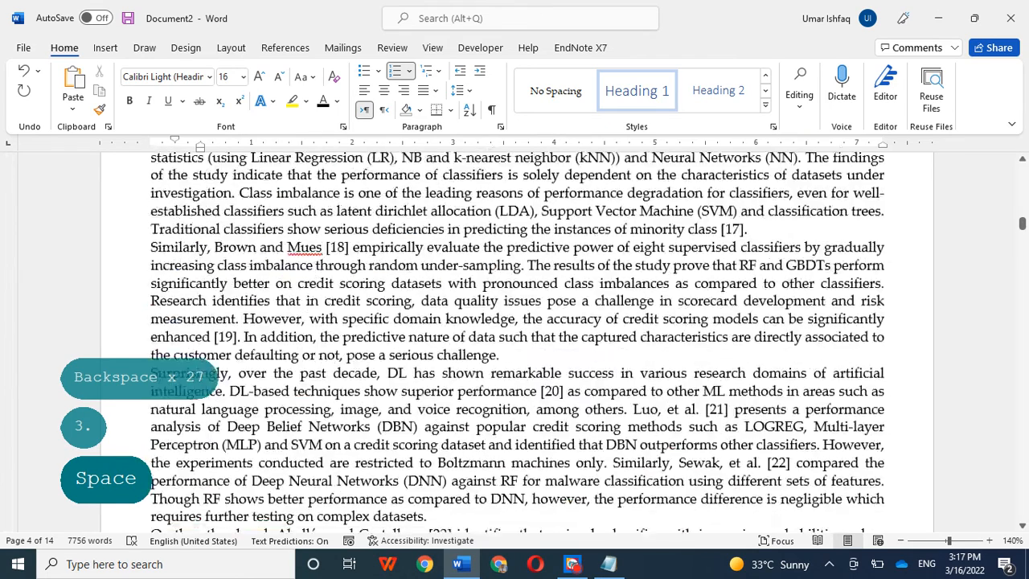
{"action": "scroll", "coordinate": [514, 342], "scroll_direction": "up", "scroll_amount": 6}
{"action": "left_click", "coordinate": [173, 180]}
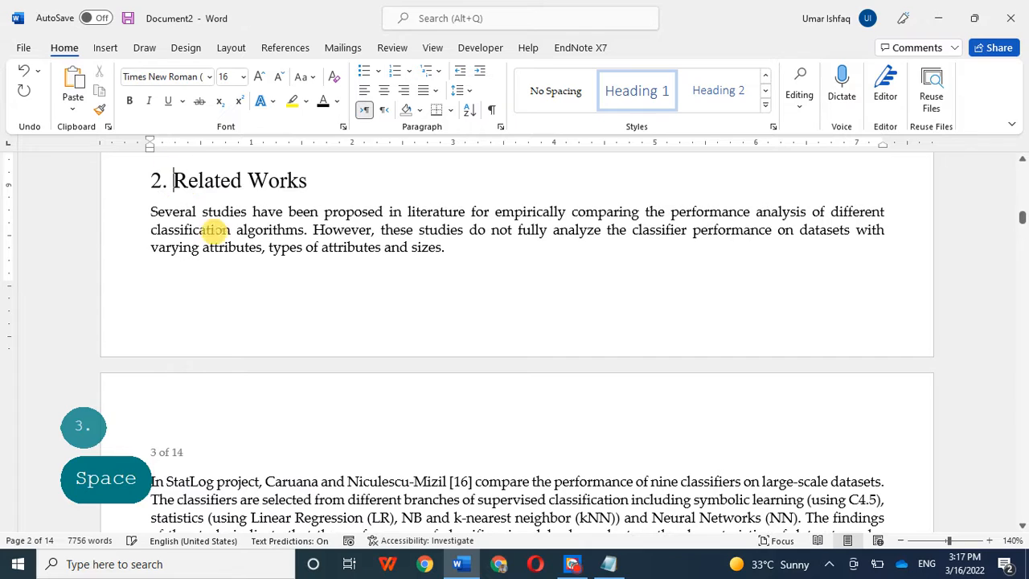
{"action": "key", "text": "BackSpace"}
{"action": "key", "text": "BackSpace"}
{"action": "key", "text": "BackSpace"}
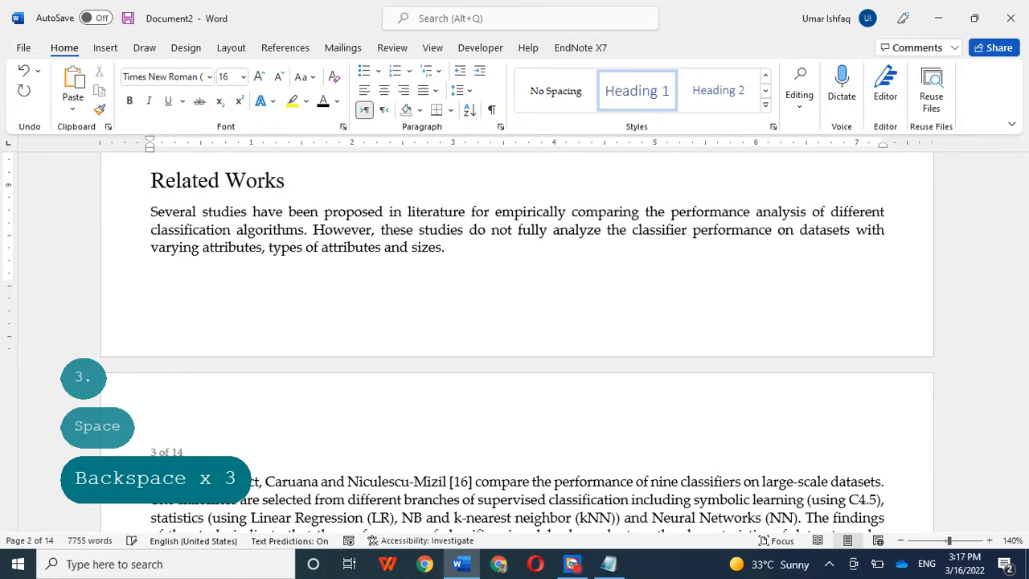
{"action": "type", "text": "2."}
{"action": "left_click", "coordinate": [299, 180]}
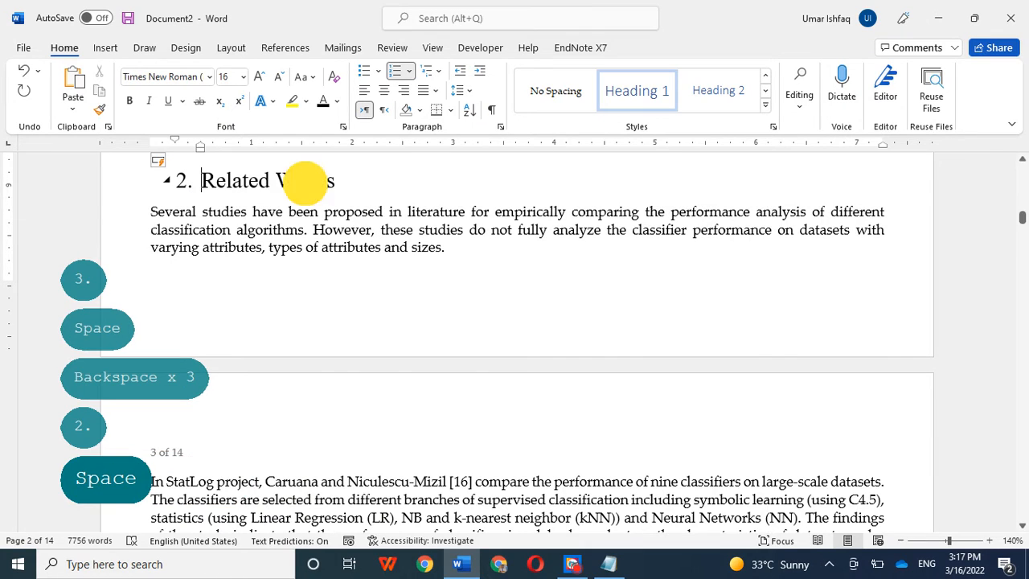
Set the "Performance Analyses of ML Algorithms" heading to black text in the Times New Roman (Headings) font
{"action": "scroll", "coordinate": [301, 180], "scroll_direction": "down", "scroll_amount": 10}
{"action": "scroll", "coordinate": [517, 342], "scroll_direction": "down", "scroll_amount": 15}
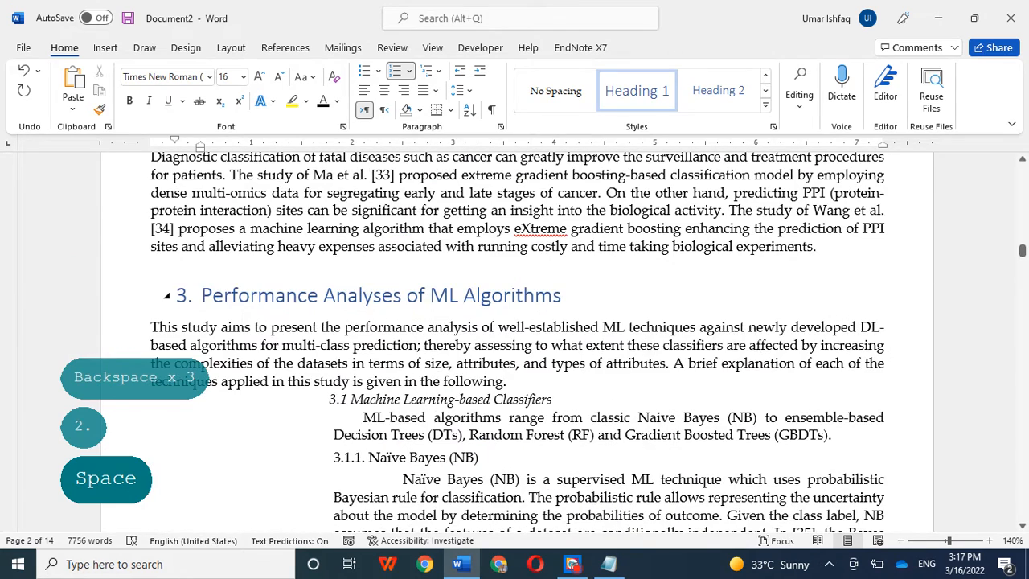
{"action": "left_click", "coordinate": [201, 295]}
{"action": "left_click", "coordinate": [18, 293]}
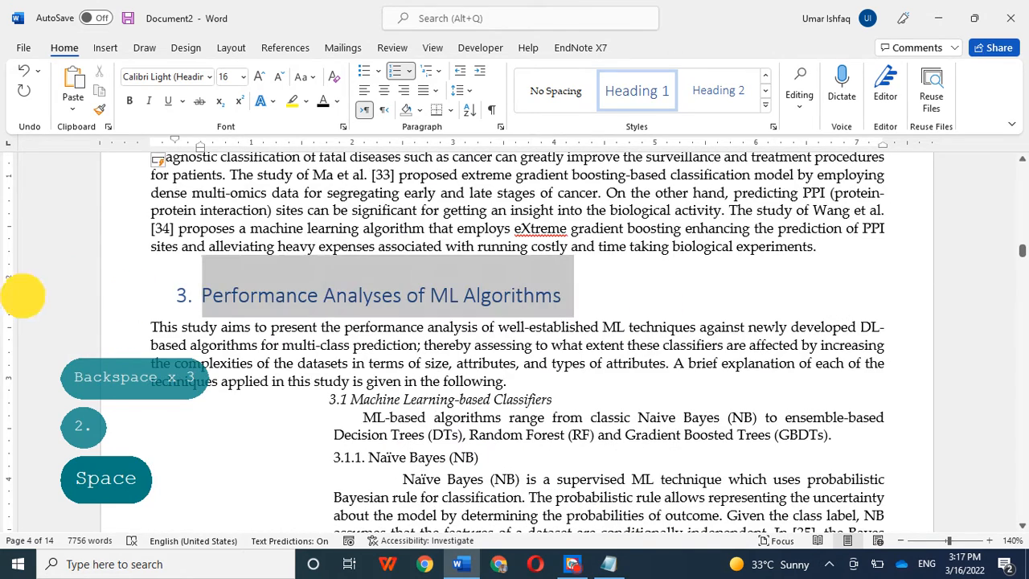
{"action": "left_click", "coordinate": [209, 77]}
{"action": "left_click", "coordinate": [171, 163]}
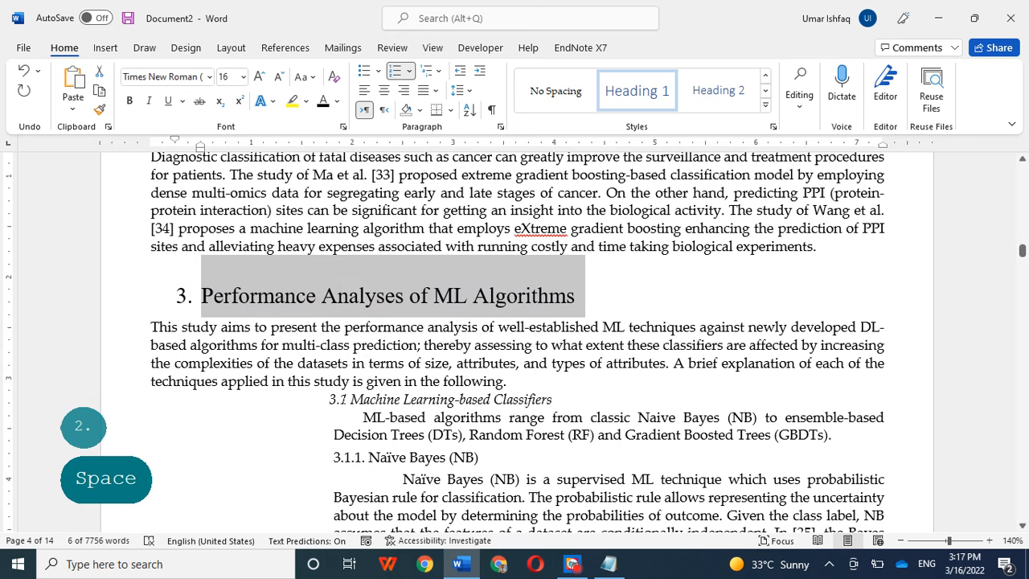
Switch to Notepad, highlight the "Sub-heading" line in the notes, and return to the Word document
{"action": "key", "text": "ctrl"}
{"action": "scroll", "coordinate": [524, 381], "scroll_direction": "up", "scroll_amount": 1}
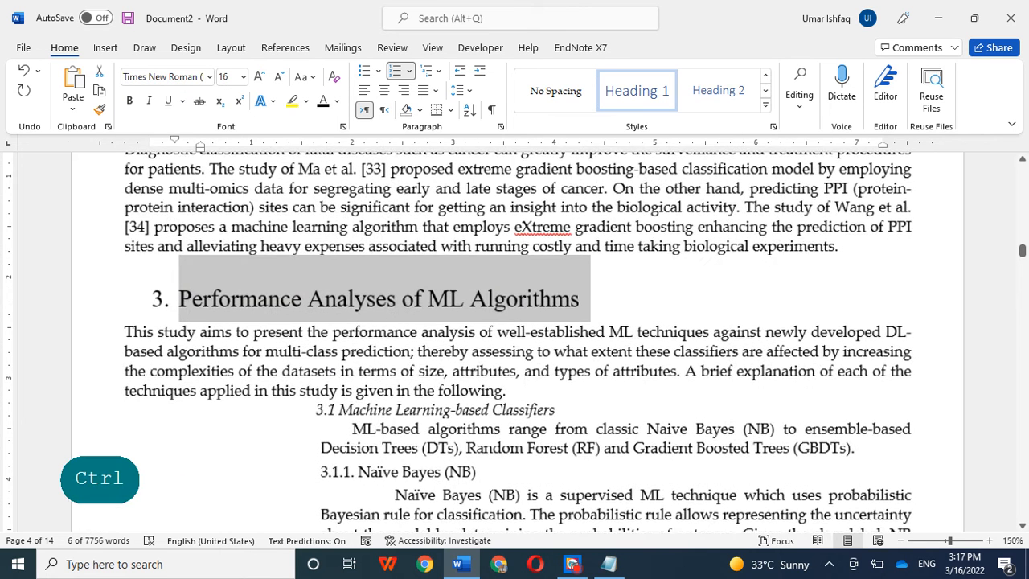
{"action": "left_click", "coordinate": [366, 367]}
{"action": "scroll", "coordinate": [626, 166], "scroll_direction": "down", "scroll_amount": 3}
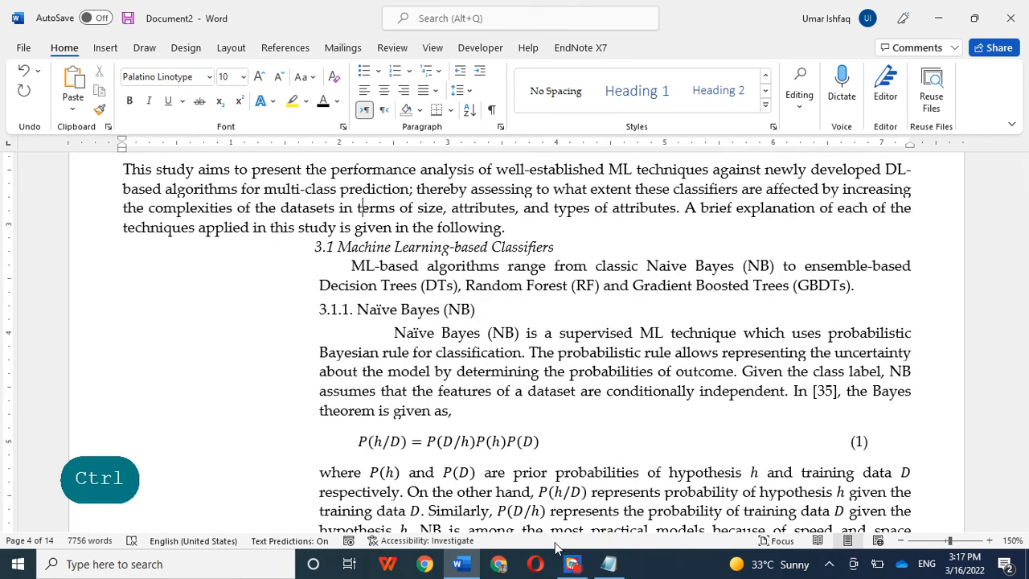
{"action": "left_click", "coordinate": [608, 563]}
{"action": "left_click_drag", "start_coordinate": [157, 103], "coordinate": [8, 102]}
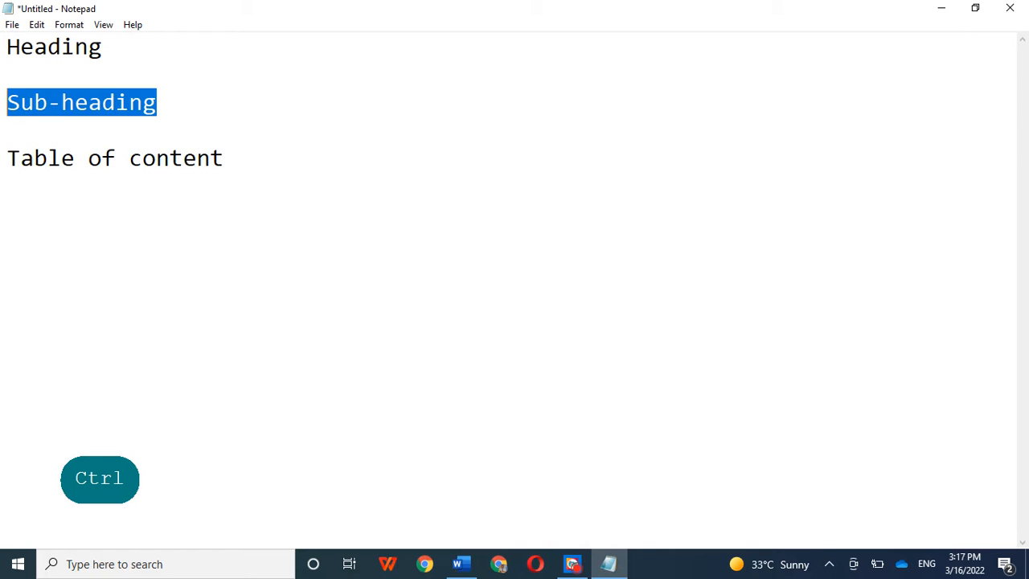
{"action": "left_click", "coordinate": [613, 563]}
Apply the Heading 2 style to the "3.1 Machine Learning-based Classifiers" line
{"action": "left_click", "coordinate": [395, 247]}
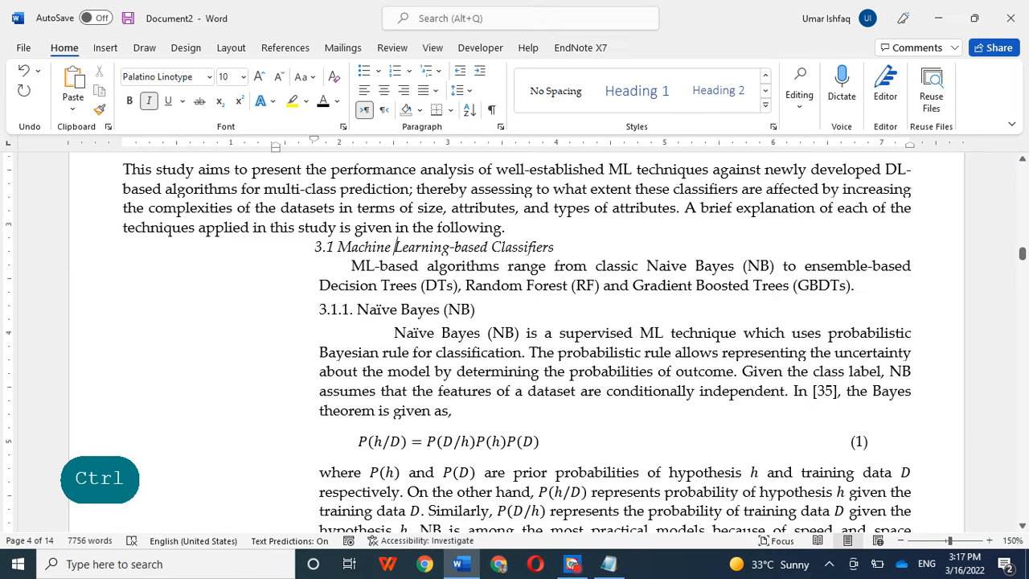
{"action": "left_click", "coordinate": [470, 249], "text": "ctrl"}
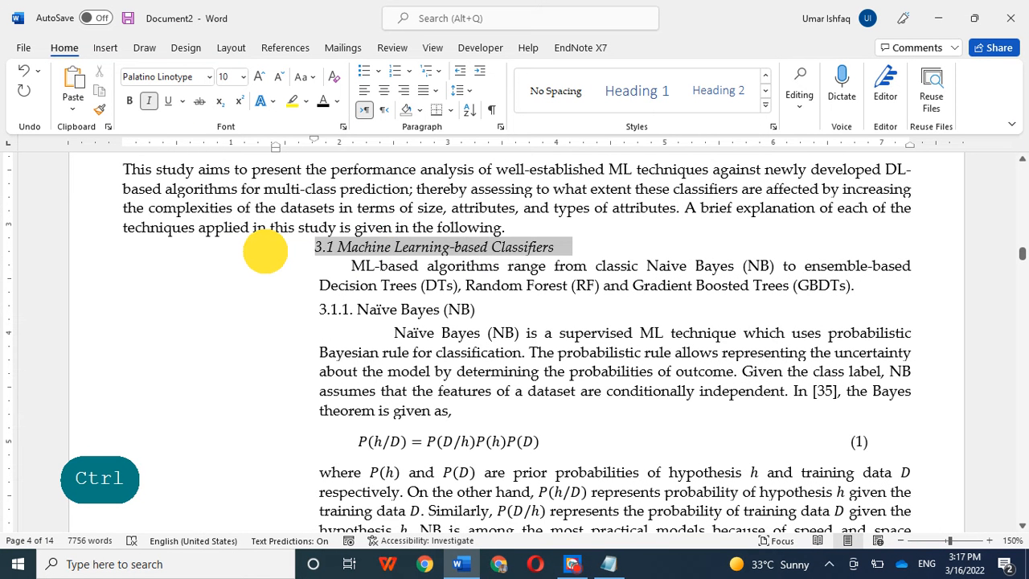
{"action": "left_click", "coordinate": [766, 104]}
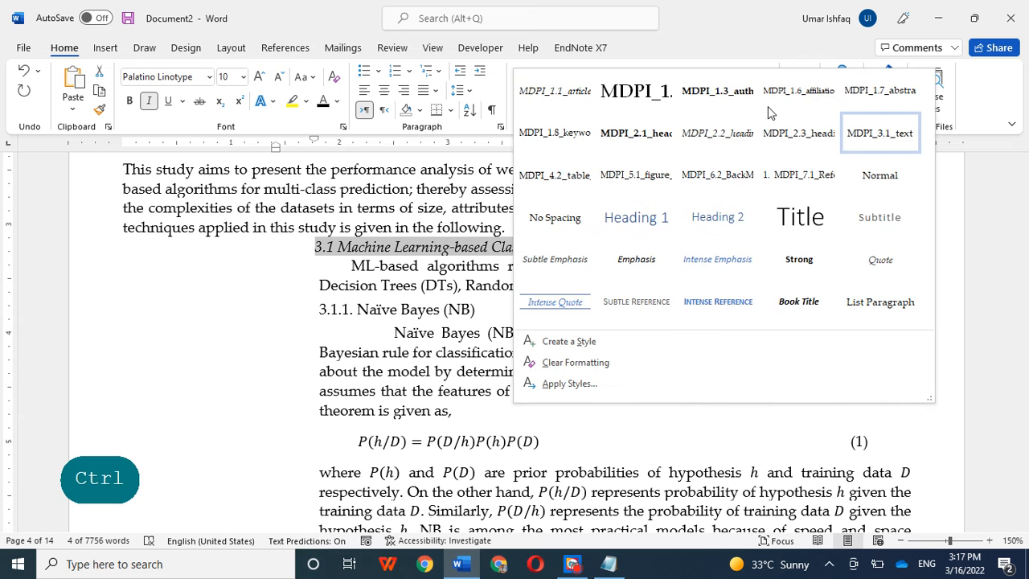
{"action": "left_click", "coordinate": [718, 215]}
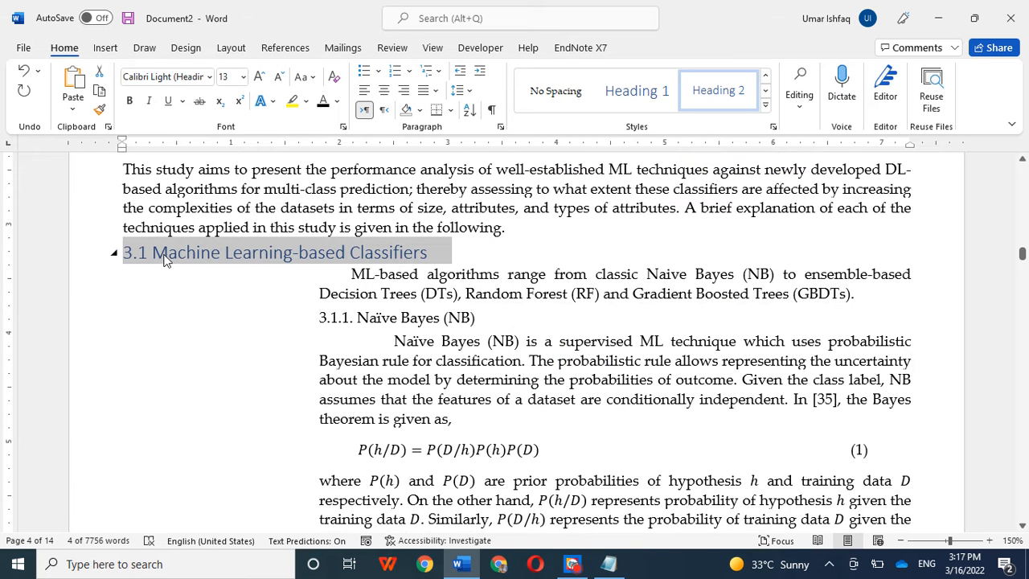
Set the "3.1 Machine Learning-based Classifiers" subheading to black text in the Times New Roman (Headings) font
{"action": "left_click", "coordinate": [320, 103]}
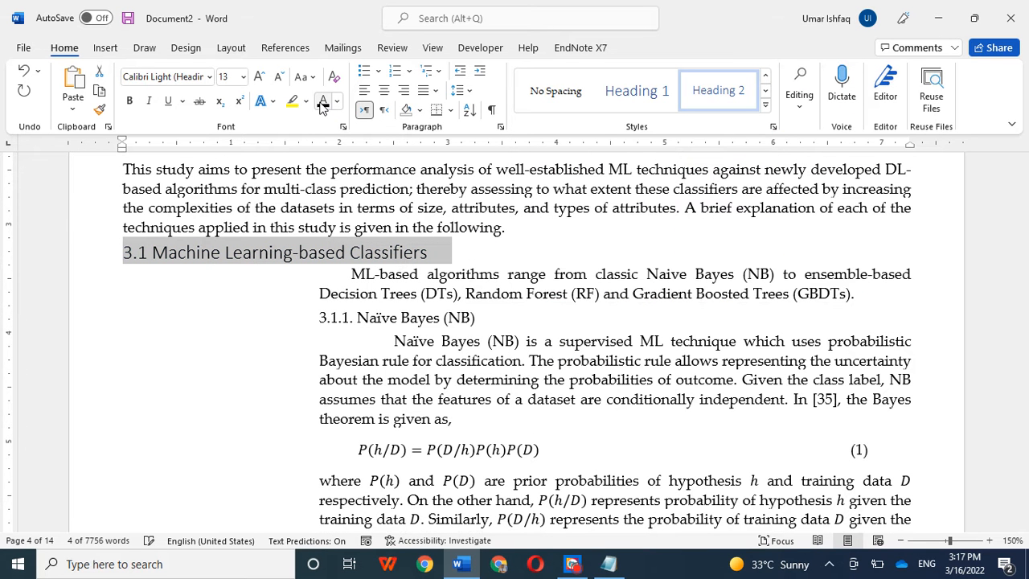
{"action": "left_click", "coordinate": [208, 76]}
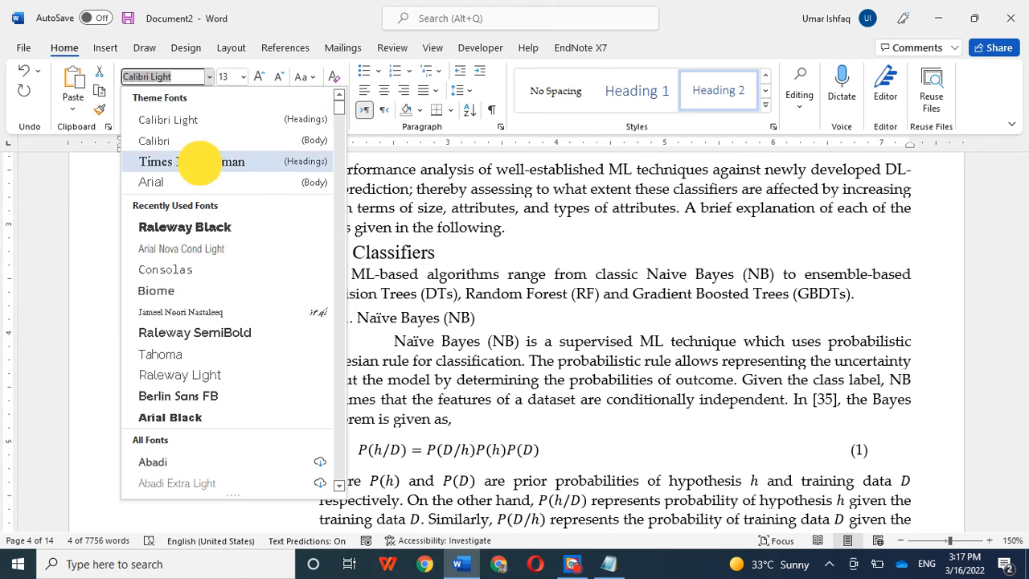
{"action": "left_click", "coordinate": [201, 160]}
{"action": "left_click", "coordinate": [350, 274]}
{"action": "scroll", "coordinate": [240, 281], "scroll_direction": "up", "scroll_amount": 3}
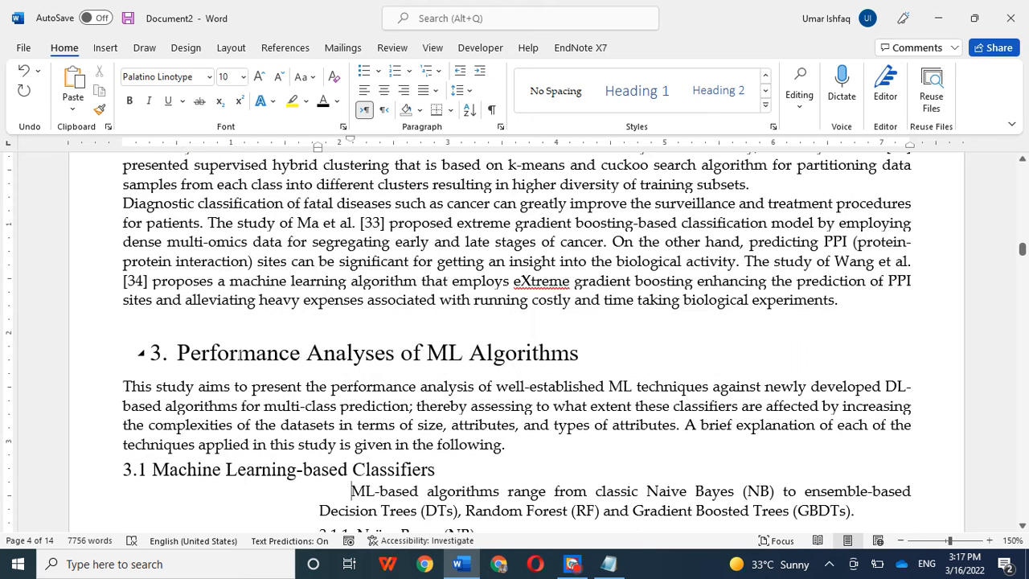
Compare the indentation of the "Performance Analyses of ML Algorithms" heading with its body text and the 3.1 sub-heading
{"action": "scroll", "coordinate": [239, 354], "scroll_direction": "down", "scroll_amount": 2}
{"action": "left_click", "coordinate": [225, 306]}
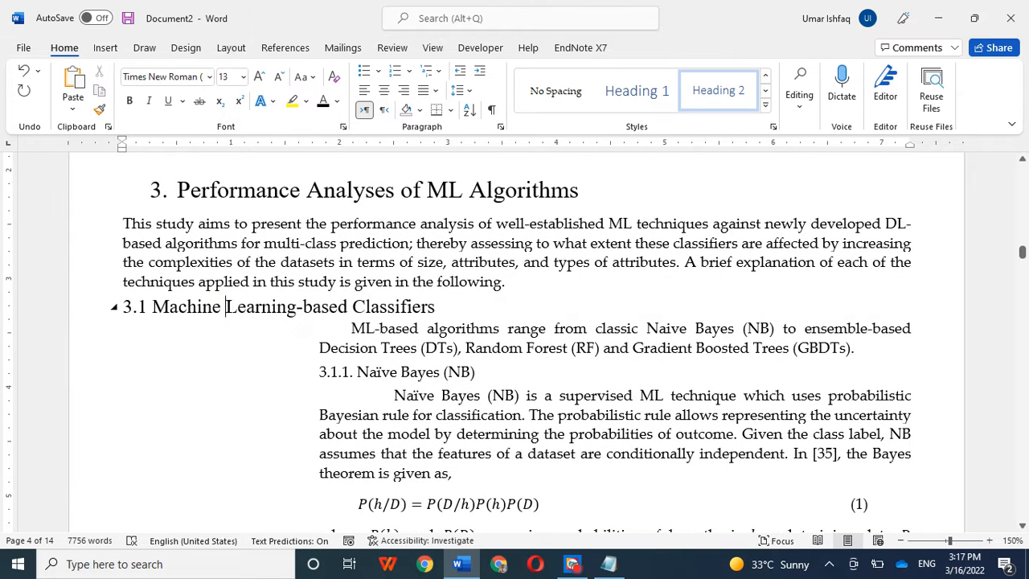
{"action": "left_click", "coordinate": [193, 190]}
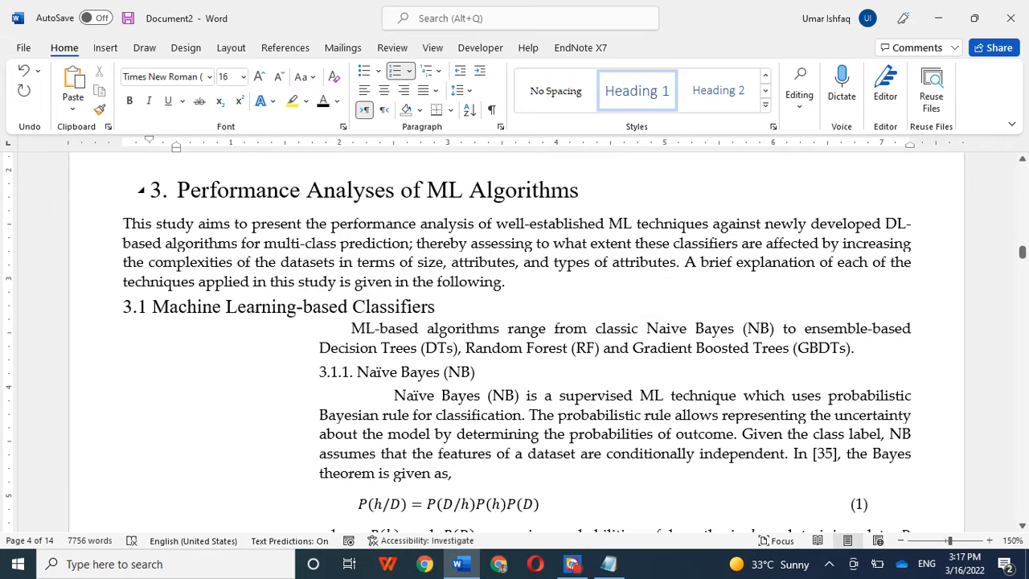
{"action": "scroll", "coordinate": [517, 341], "scroll_direction": "up", "scroll_amount": 1}
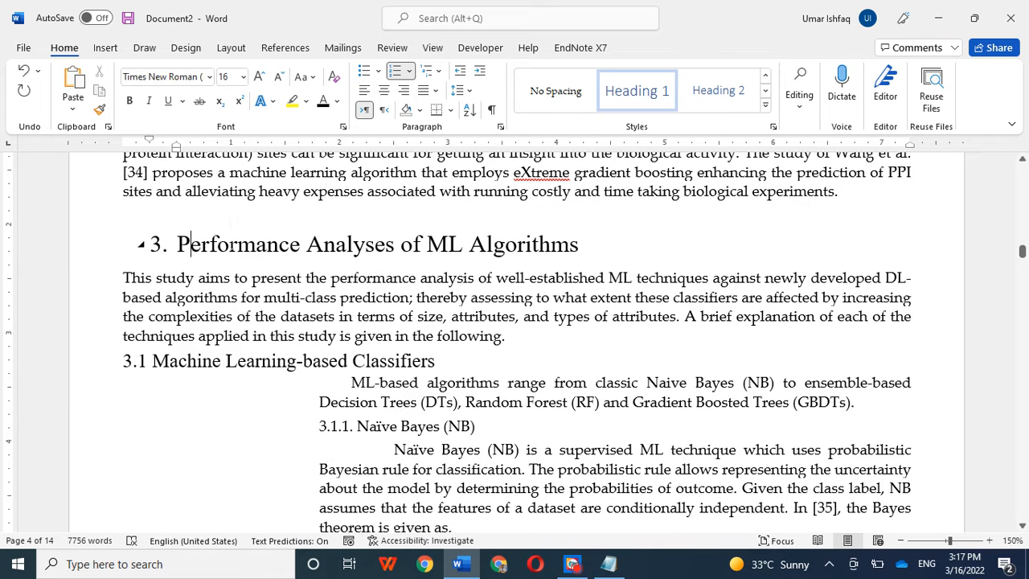
{"action": "left_click_drag", "start_coordinate": [579, 246], "coordinate": [69, 246]}
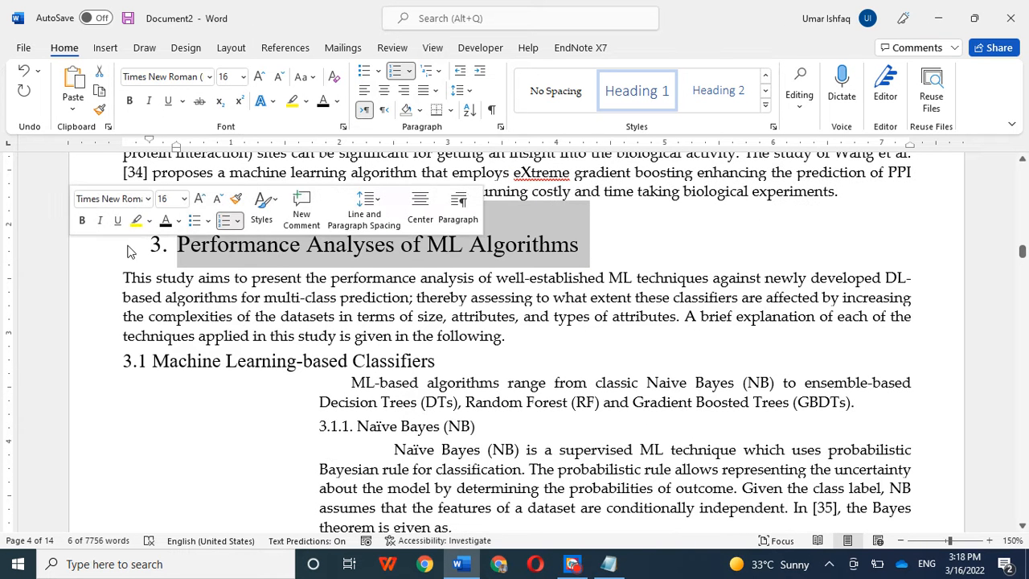
{"action": "left_click", "coordinate": [176, 246]}
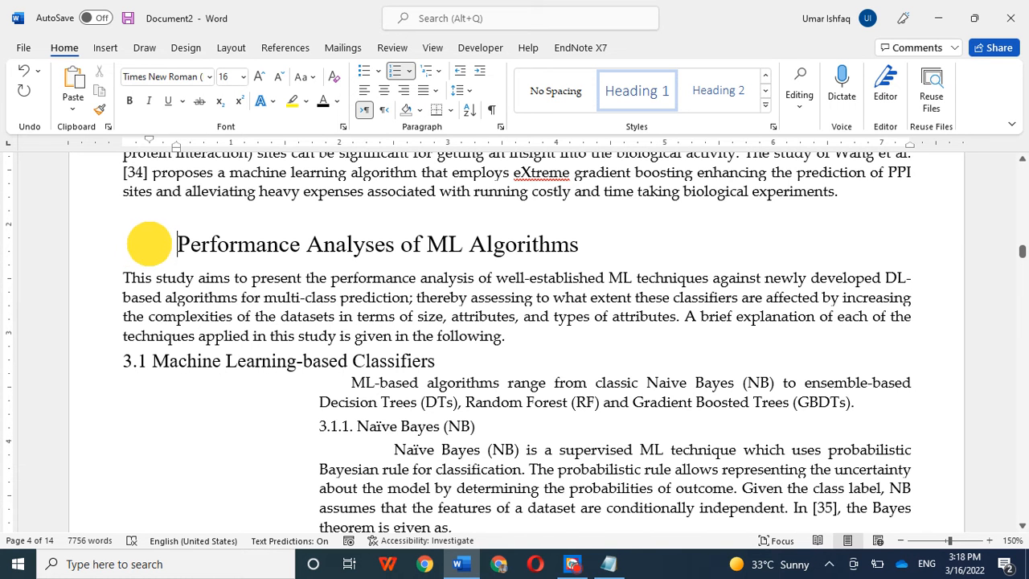
{"action": "double_click", "coordinate": [137, 277]}
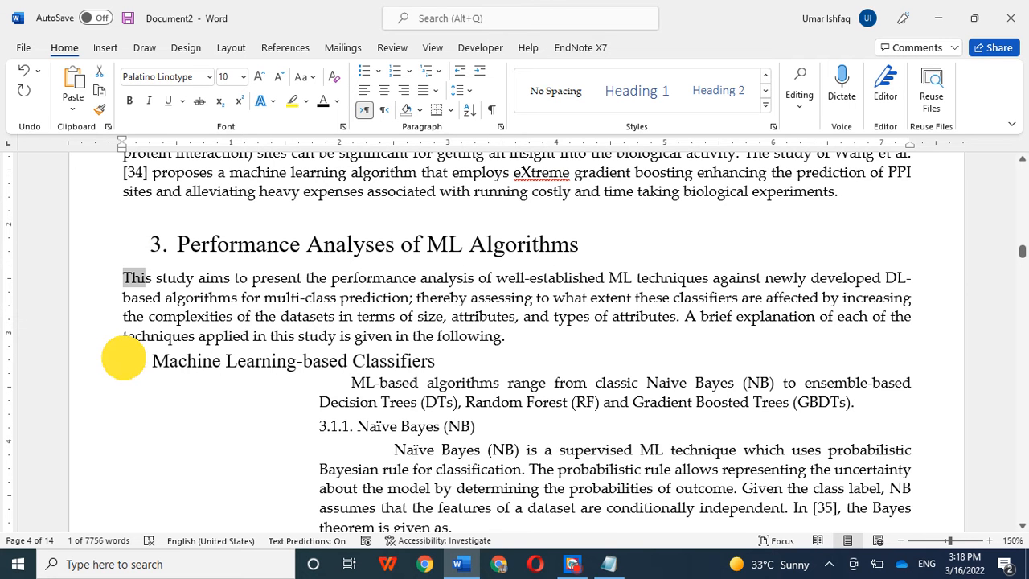
{"action": "left_click", "coordinate": [121, 361]}
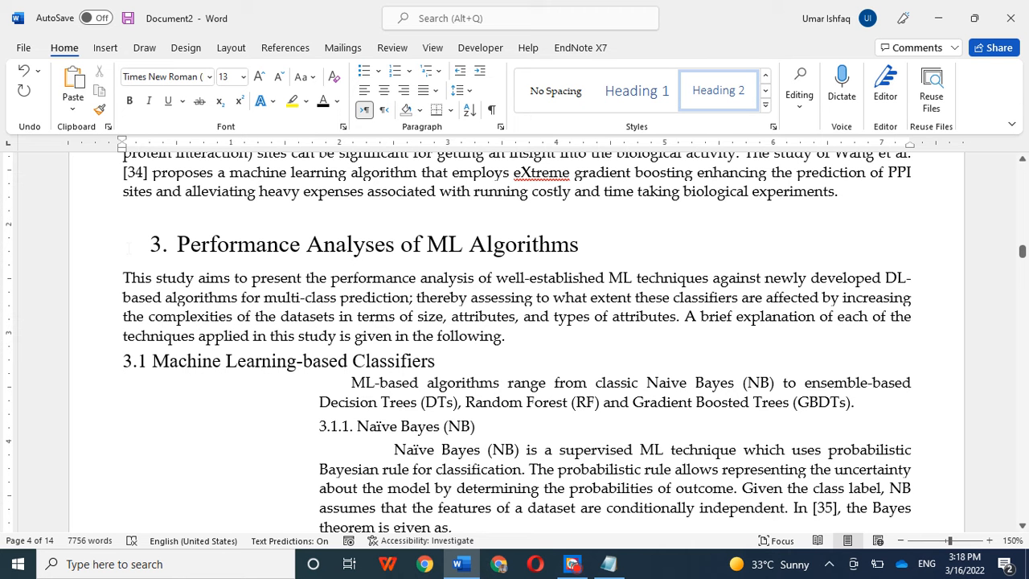
{"action": "left_click", "coordinate": [176, 244]}
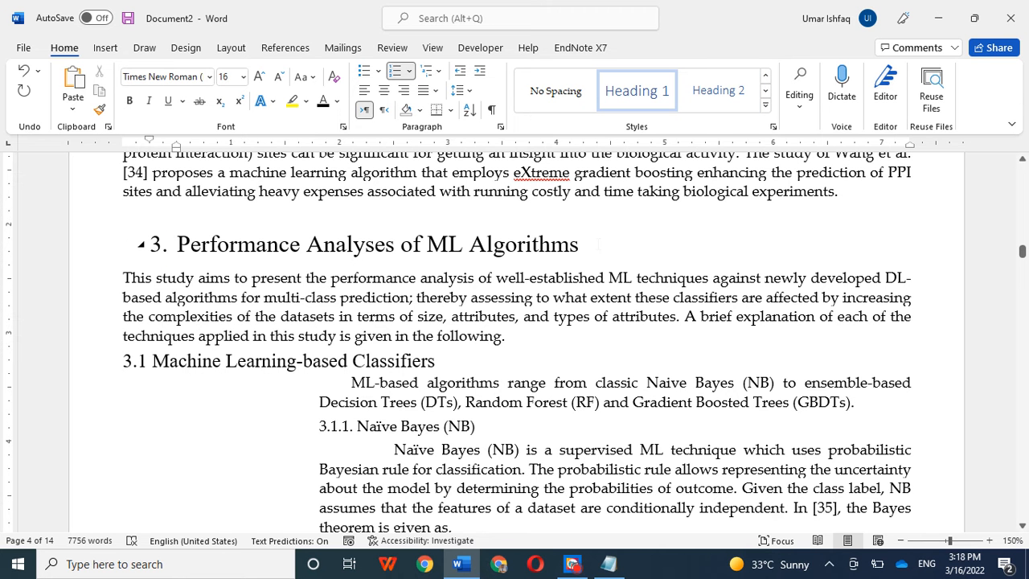
Set the left indent of the "Related Works" heading to 0 inches
{"action": "left_click", "coordinate": [598, 245]}
{"action": "scroll", "coordinate": [524, 287], "scroll_direction": "up", "scroll_amount": 10}
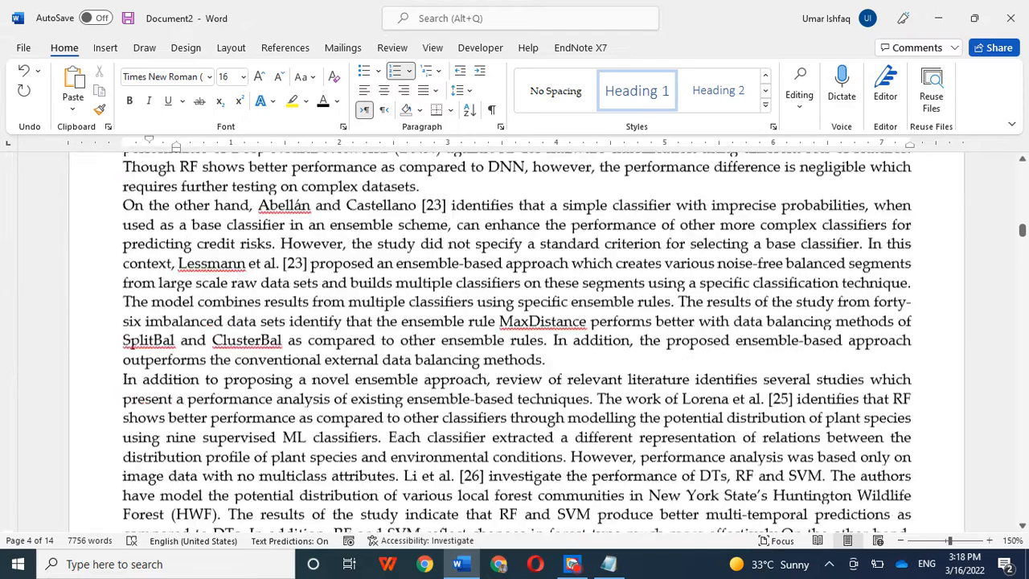
{"action": "scroll", "coordinate": [526, 289], "scroll_direction": "up", "scroll_amount": 12}
{"action": "scroll", "coordinate": [526, 289], "scroll_direction": "down", "scroll_amount": 3}
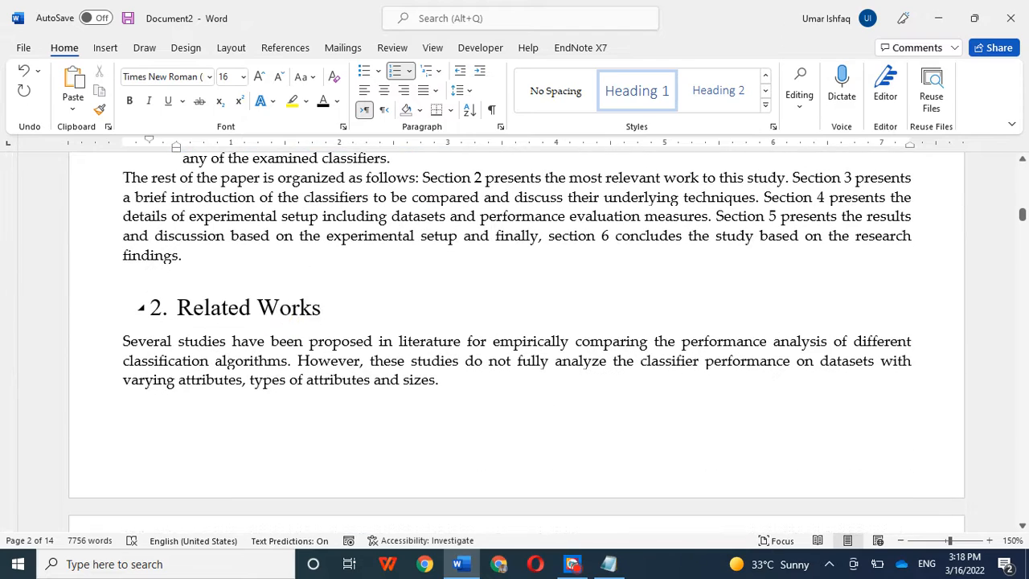
{"action": "left_click", "coordinate": [279, 307]}
{"action": "left_click", "coordinate": [85, 309]}
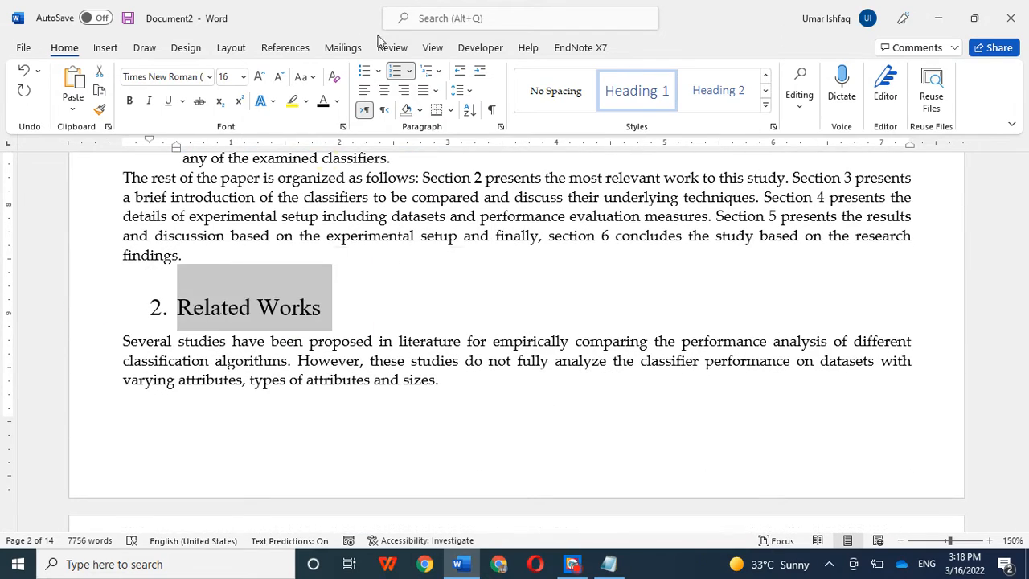
{"action": "left_click", "coordinate": [231, 49]}
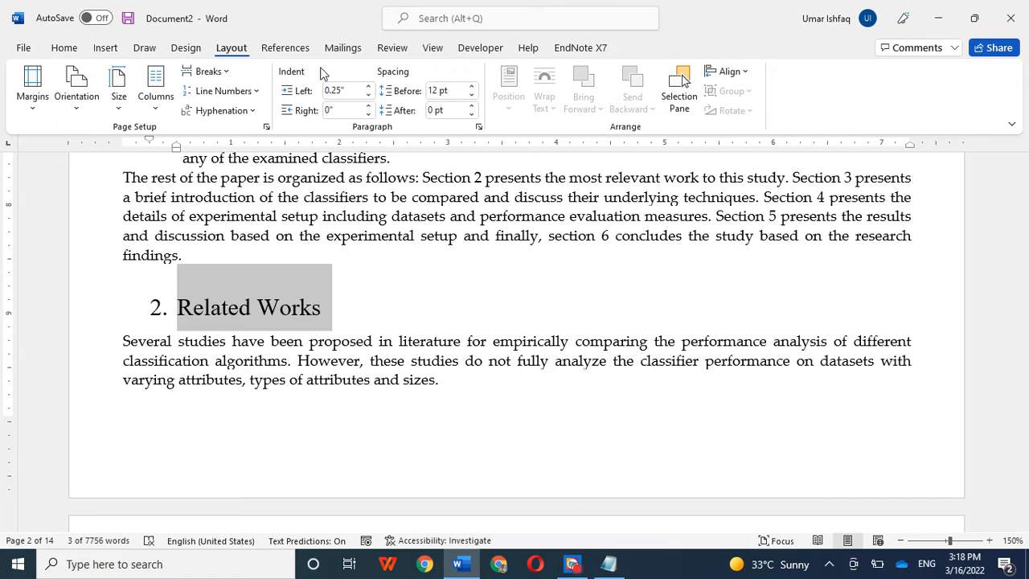
{"action": "left_click", "coordinate": [368, 97]}
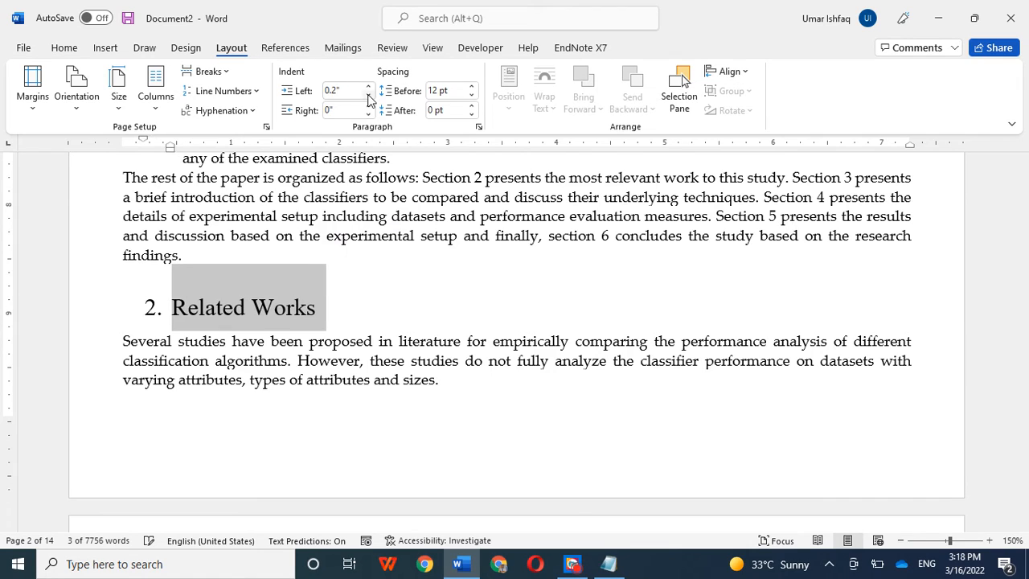
{"action": "left_click", "coordinate": [368, 97]}
{"action": "left_click", "coordinate": [368, 97]}
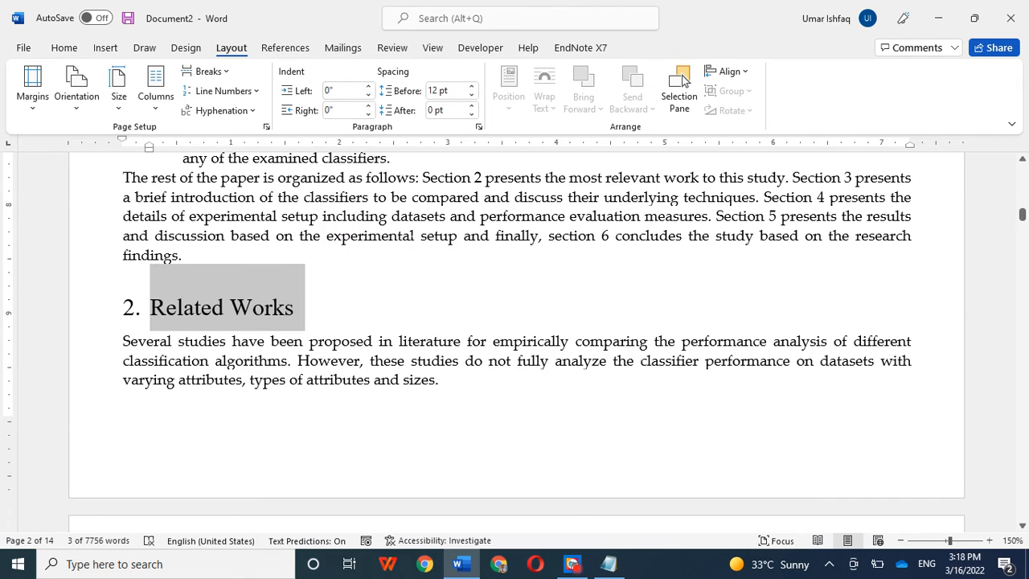
Set the left indent of the "Introduction" heading to 0 inches
{"action": "scroll", "coordinate": [682, 81], "scroll_direction": "up", "scroll_amount": 15}
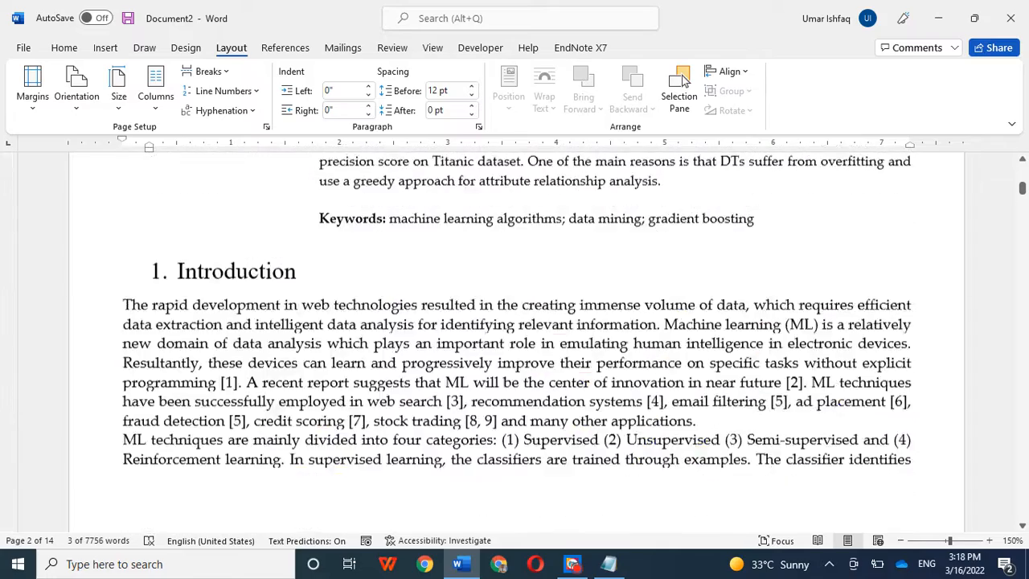
{"action": "scroll", "coordinate": [346, 282], "scroll_direction": "up", "scroll_amount": 3}
{"action": "scroll", "coordinate": [345, 282], "scroll_direction": "down", "scroll_amount": 4}
{"action": "left_click", "coordinate": [260, 233]}
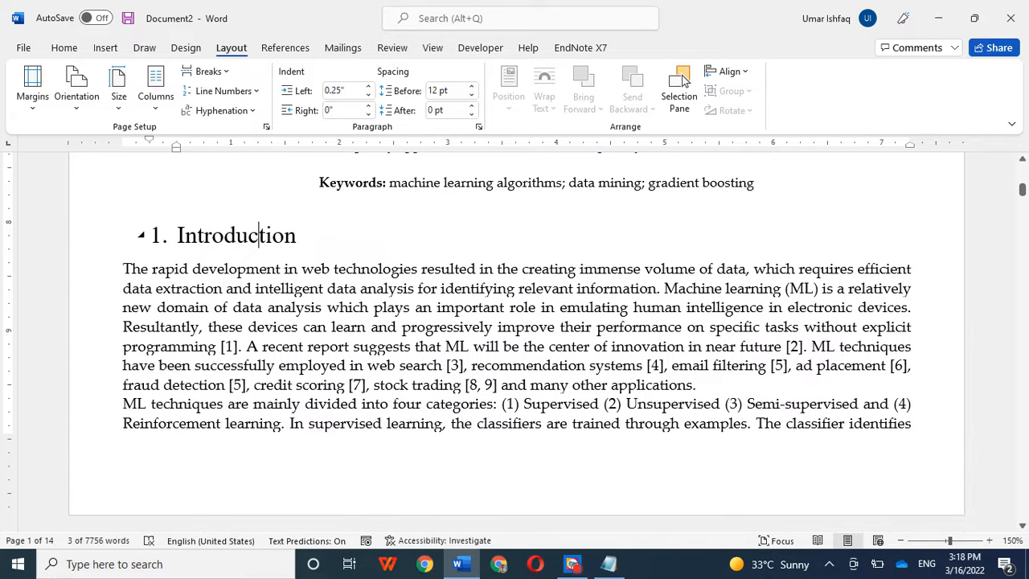
{"action": "left_click", "coordinate": [368, 95]}
{"action": "left_click", "coordinate": [368, 95]}
{"action": "left_click", "coordinate": [368, 95]}
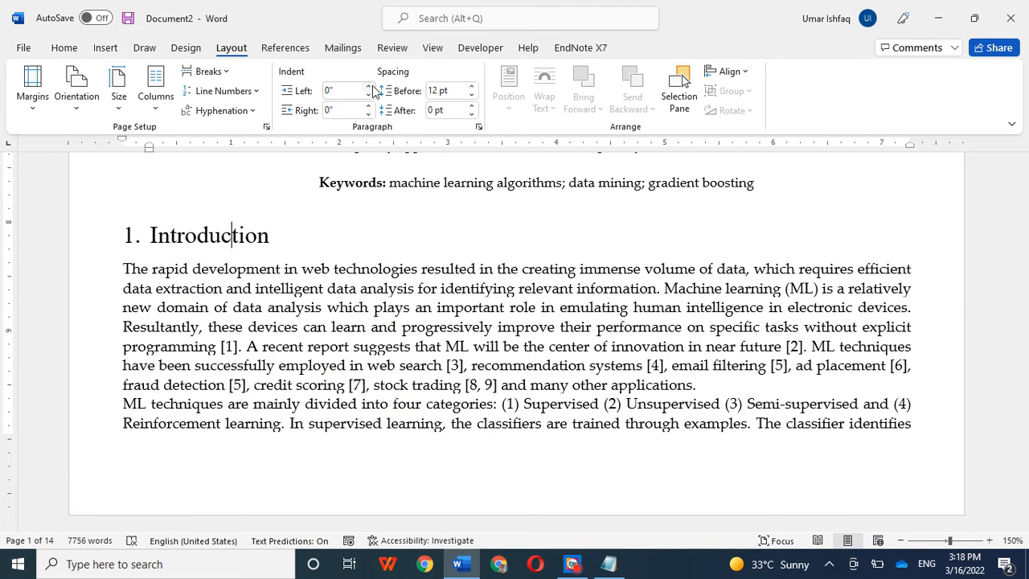
Try a 0.6-inch left indent on the "Introduction" heading and return it to 0 inches
{"action": "left_click", "coordinate": [371, 86]}
{"action": "left_click", "coordinate": [371, 87]}
{"action": "left_click", "coordinate": [371, 87]}
{"action": "left_click", "coordinate": [370, 87]}
{"action": "left_click", "coordinate": [371, 87]}
{"action": "left_click", "coordinate": [371, 87]}
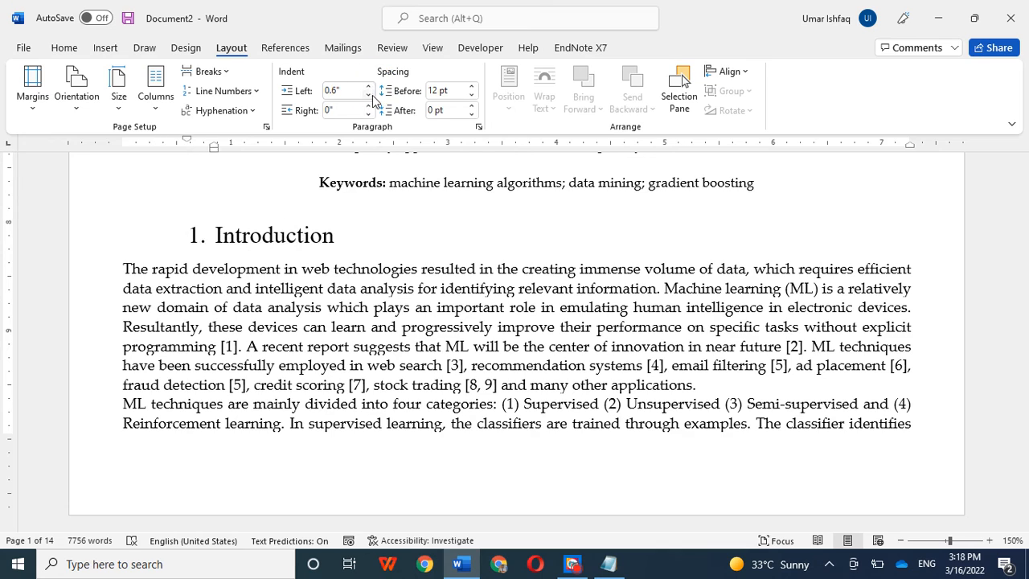
{"action": "left_click", "coordinate": [368, 95]}
{"action": "left_click", "coordinate": [368, 95]}
{"action": "left_click", "coordinate": [369, 95]}
{"action": "left_click", "coordinate": [369, 95]}
{"action": "left_click", "coordinate": [368, 94]}
{"action": "left_click", "coordinate": [369, 95]}
Set the left indent of the "Performance Analyses of ML Algorithms" heading to 0 inches
{"action": "scroll", "coordinate": [376, 252], "scroll_direction": "down", "scroll_amount": 3}
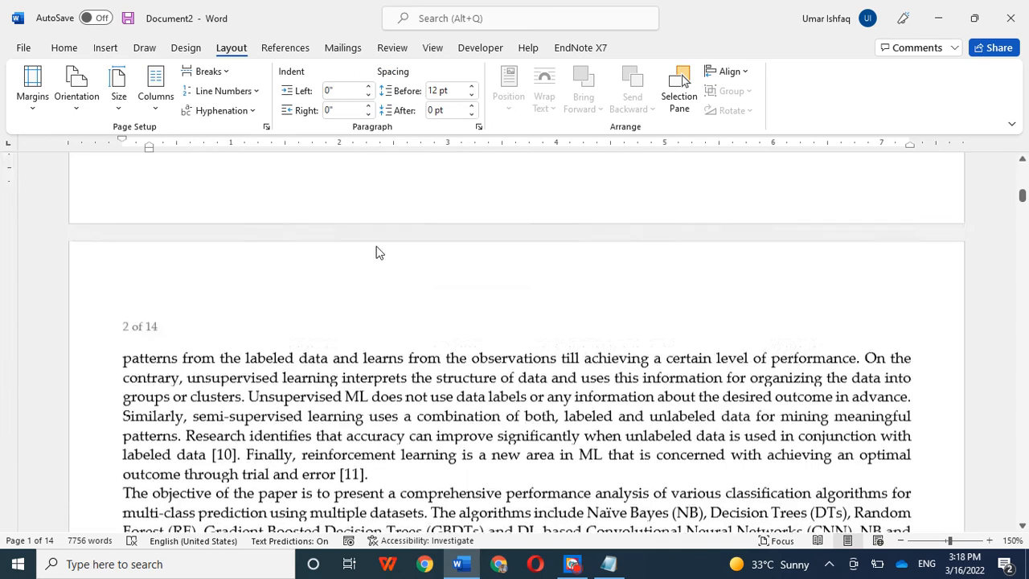
{"action": "scroll", "coordinate": [376, 252], "scroll_direction": "down", "scroll_amount": 20}
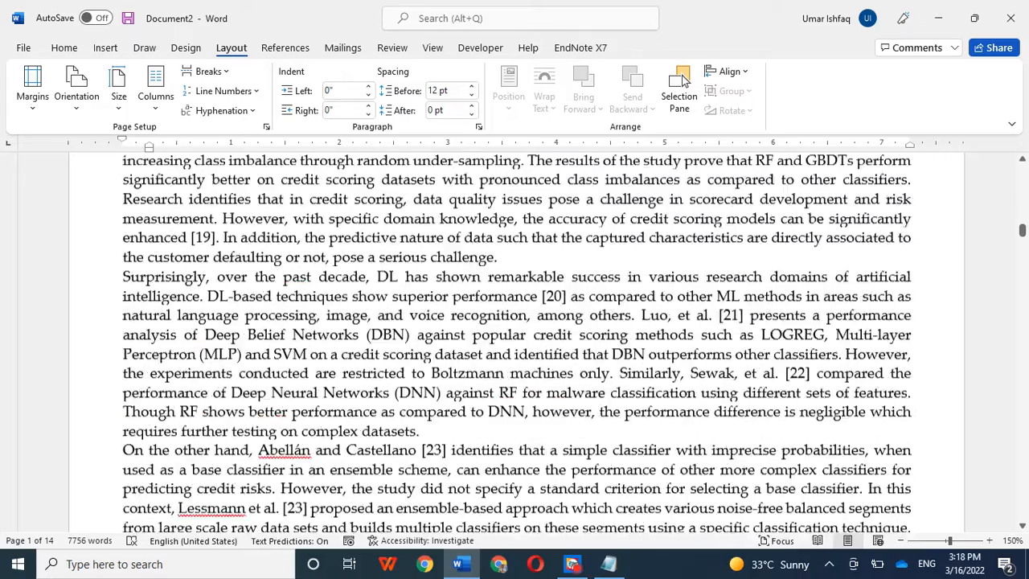
{"action": "scroll", "coordinate": [378, 252], "scroll_direction": "down", "scroll_amount": 20}
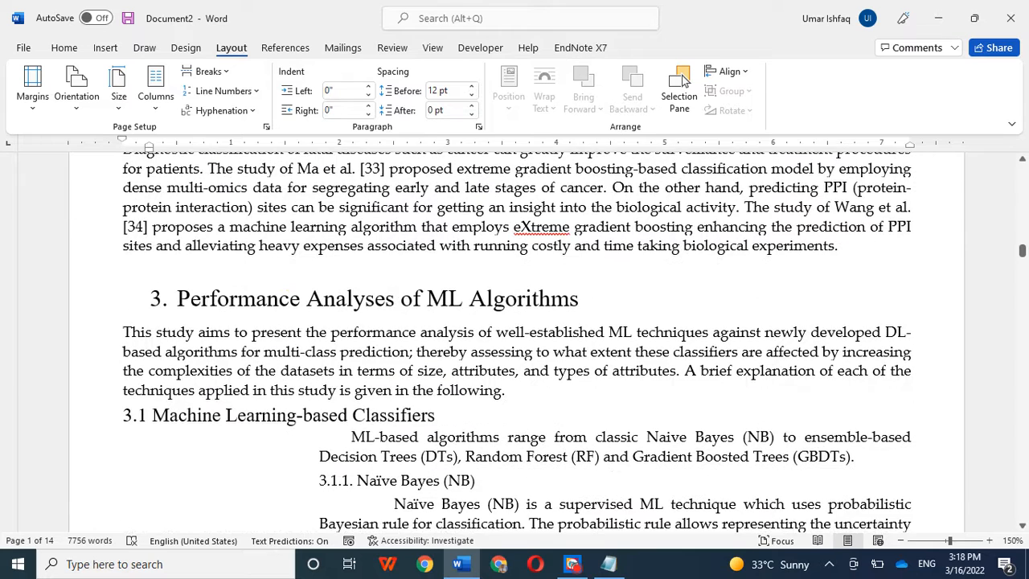
{"action": "left_click", "coordinate": [207, 298]}
{"action": "left_click", "coordinate": [368, 96]}
{"action": "left_click", "coordinate": [368, 96]}
{"action": "left_click", "coordinate": [368, 95]}
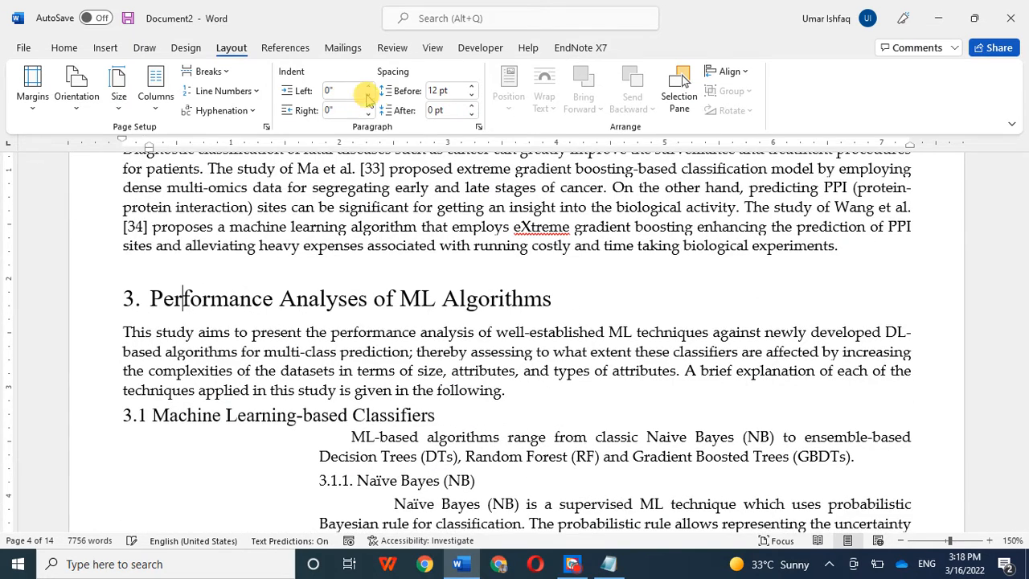
Set the spacing before the "3.1 Machine Learning-based Classifiers" sub-heading to 12 pt
{"action": "scroll", "coordinate": [241, 386], "scroll_direction": "down", "scroll_amount": 5}
{"action": "left_click", "coordinate": [295, 199]}
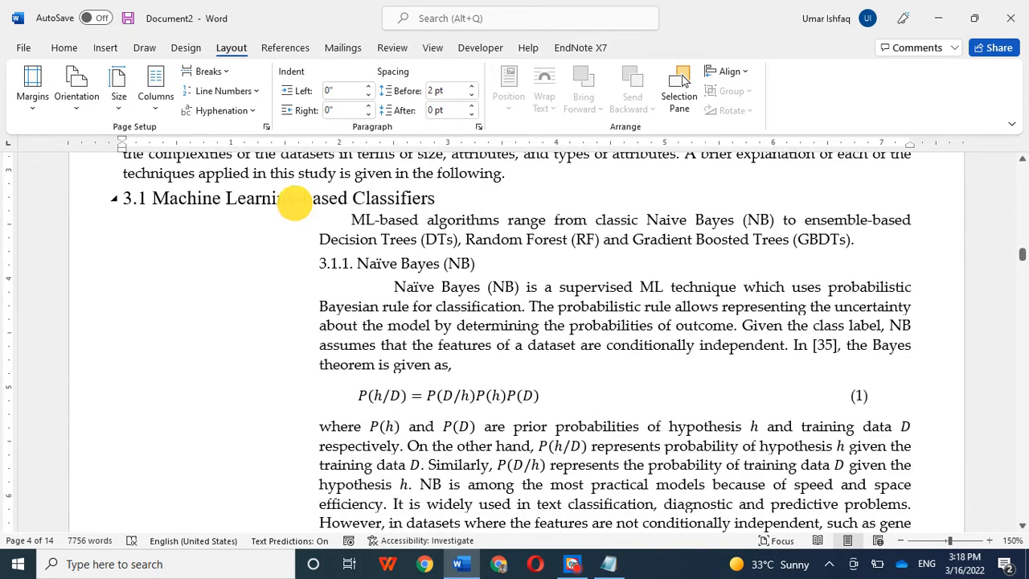
{"action": "scroll", "coordinate": [164, 363], "scroll_direction": "up", "scroll_amount": 4}
{"action": "left_click", "coordinate": [164, 362]}
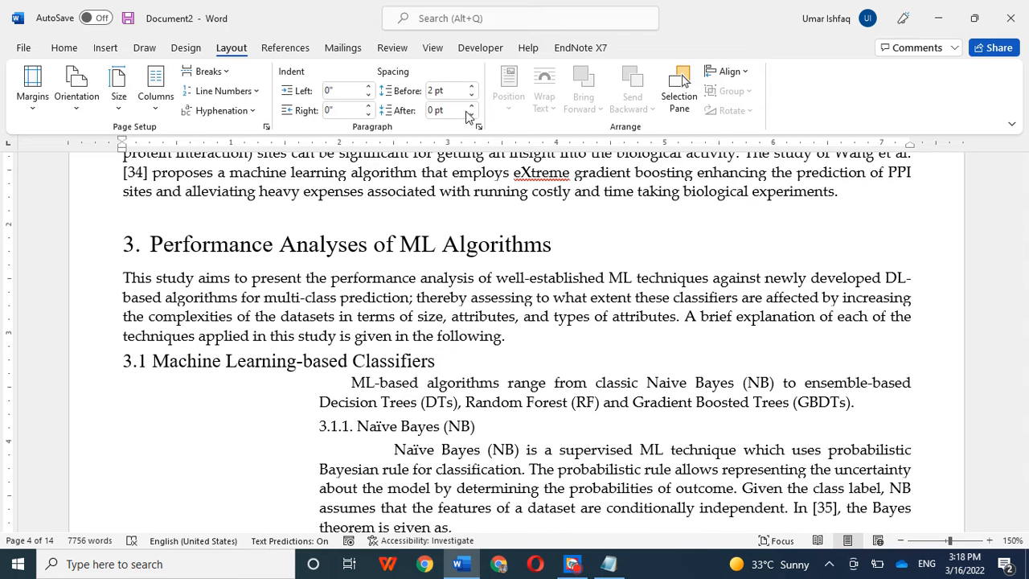
{"action": "left_click", "coordinate": [472, 86]}
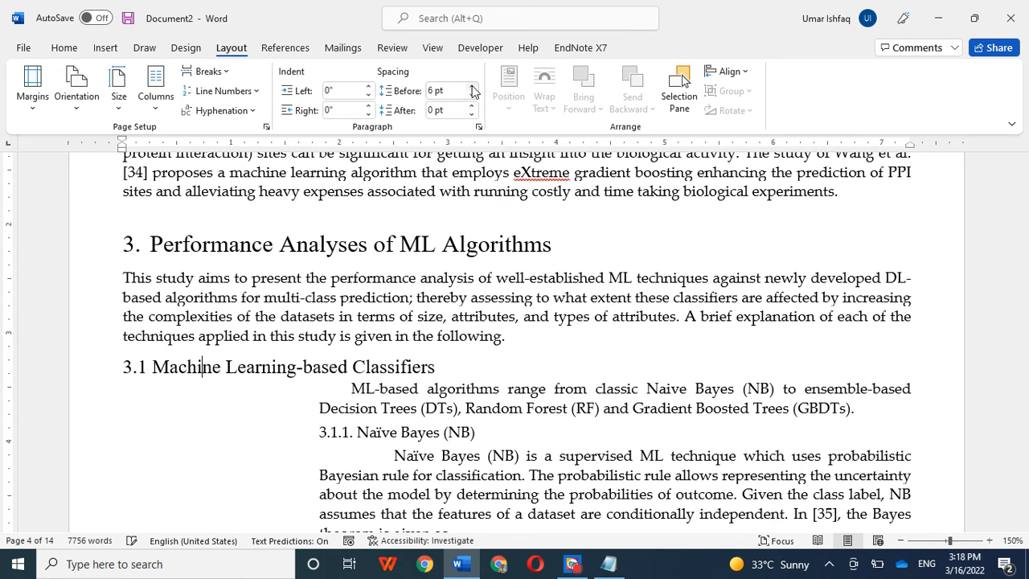
{"action": "left_click", "coordinate": [473, 86]}
Remove the first-line and left indents from the "ML-based algorithms" paragraph below the 3.1 sub-heading
{"action": "scroll", "coordinate": [515, 341], "scroll_direction": "down", "scroll_amount": 2}
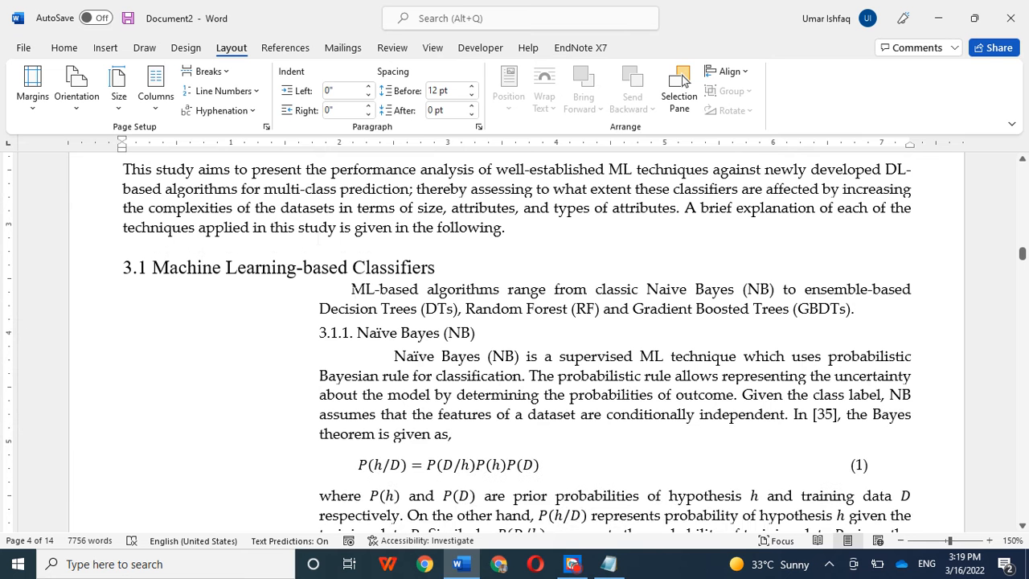
{"action": "key", "text": "Down"}
{"action": "key", "text": "BackSpace"}
{"action": "key", "text": "BackSpace"}
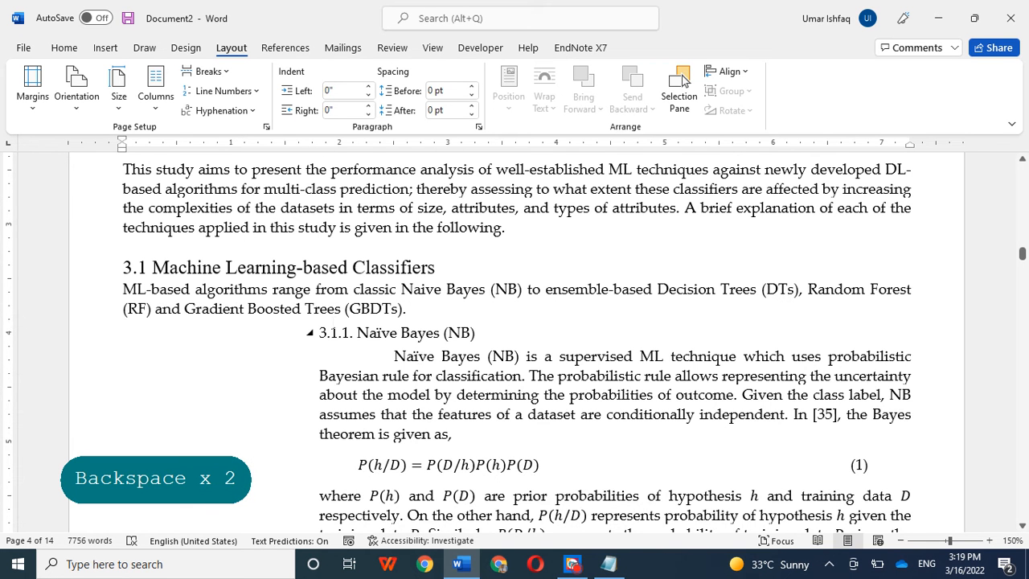
Apply the Heading 3 style to the "3.1.1. Naïve Bayes (NB)" line
{"action": "scroll", "coordinate": [335, 327], "scroll_direction": "down", "scroll_amount": 1}
{"action": "left_click", "coordinate": [377, 280]}
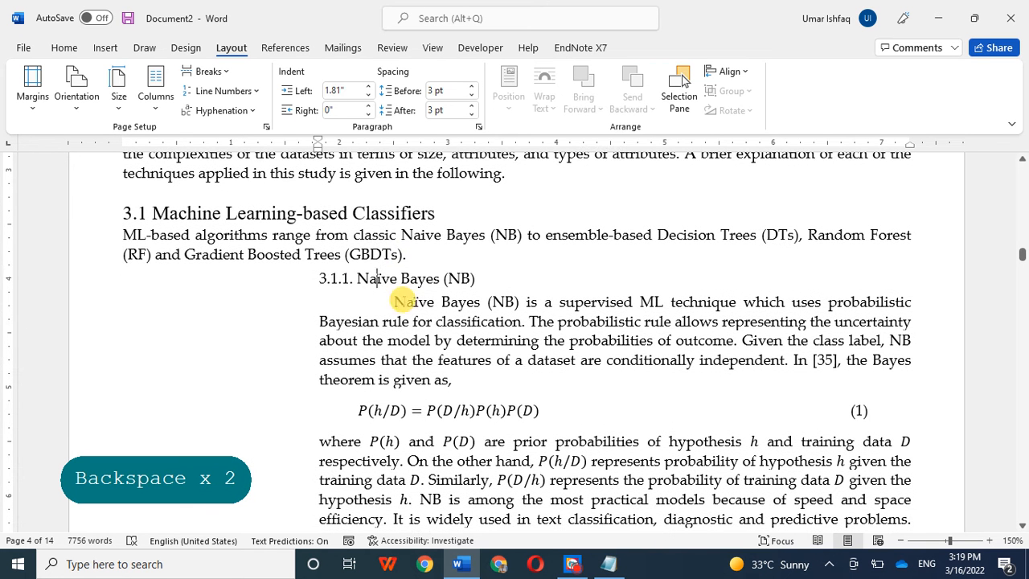
{"action": "left_click", "coordinate": [310, 278]}
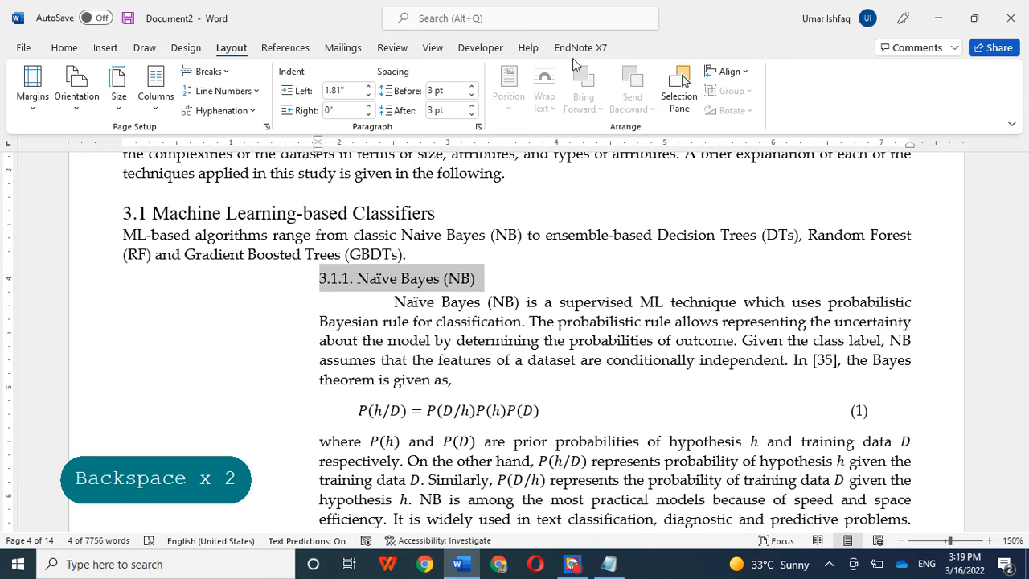
{"action": "left_click", "coordinate": [64, 48]}
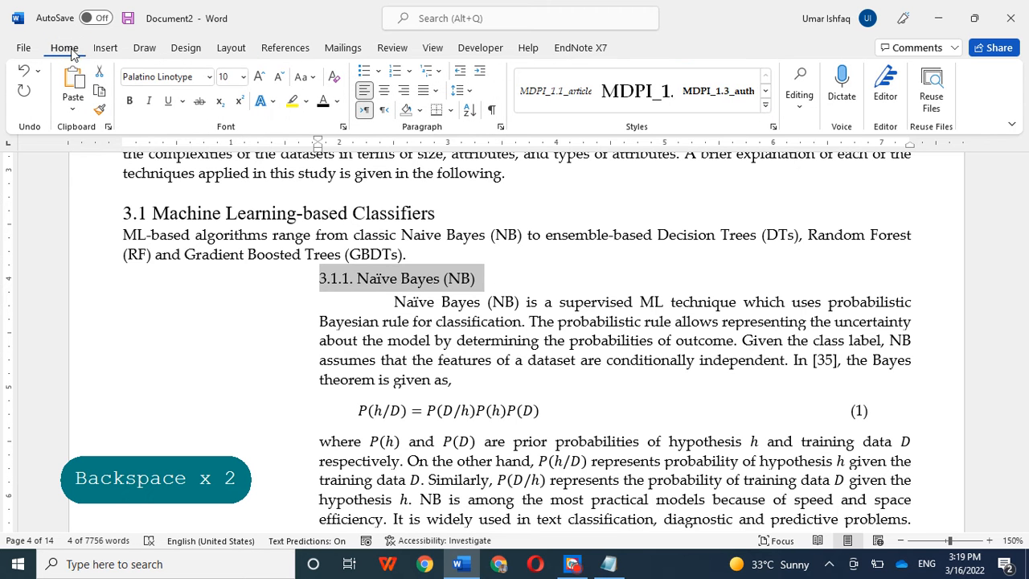
{"action": "left_click", "coordinate": [766, 110]}
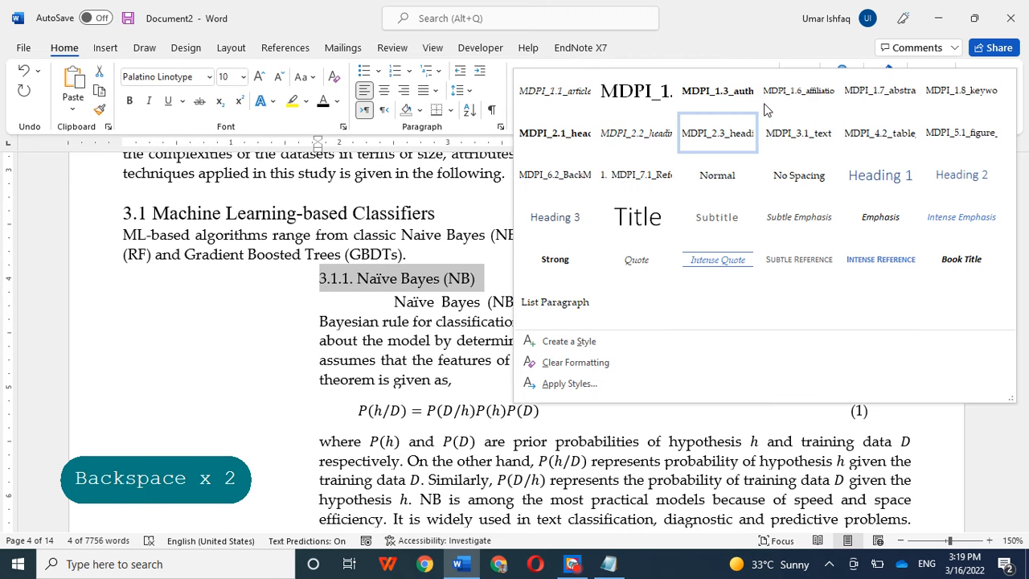
{"action": "left_click", "coordinate": [556, 217]}
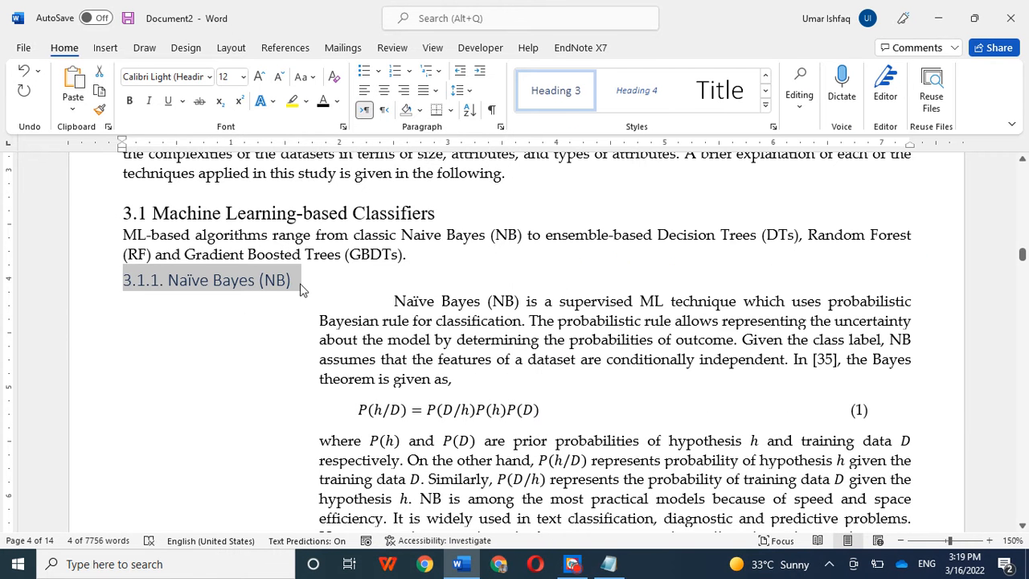
Set the "3.1.1. Naïve Bayes (NB)" sub-heading to black text in the Times New Roman (Headings) font
{"action": "left_click", "coordinate": [318, 104]}
{"action": "left_click", "coordinate": [211, 78]}
{"action": "left_click", "coordinate": [187, 161]}
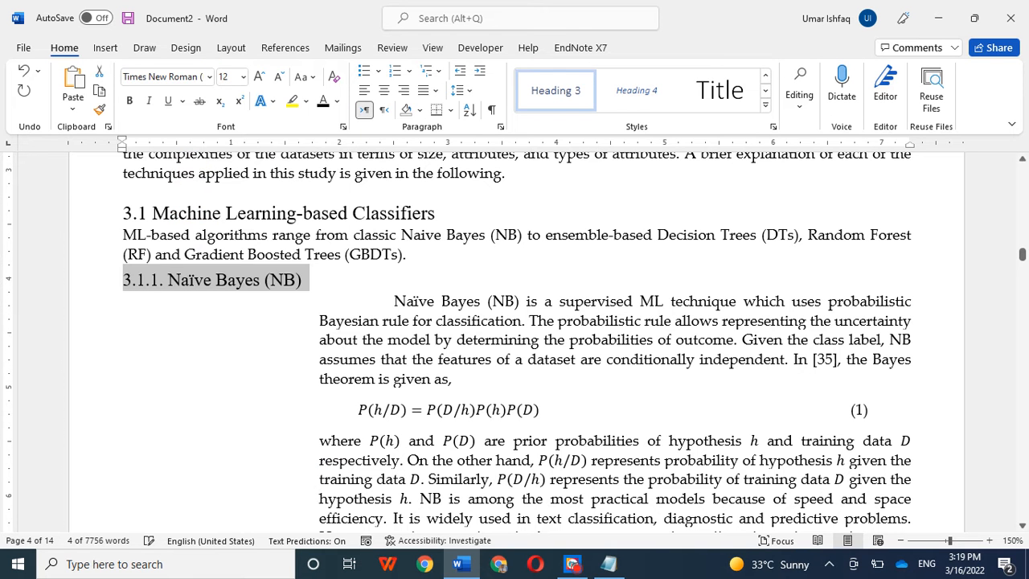
Set the spacing before the "3.1.1. Naïve Bayes (NB)" sub-heading to 6 pt
{"action": "left_click", "coordinate": [239, 294]}
{"action": "left_click", "coordinate": [230, 48]}
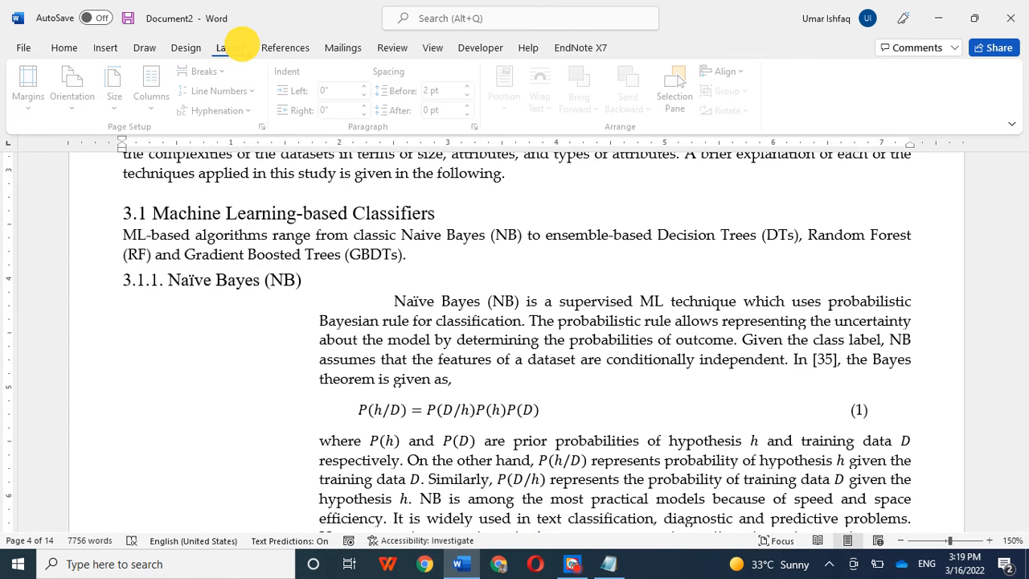
{"action": "left_click", "coordinate": [472, 87]}
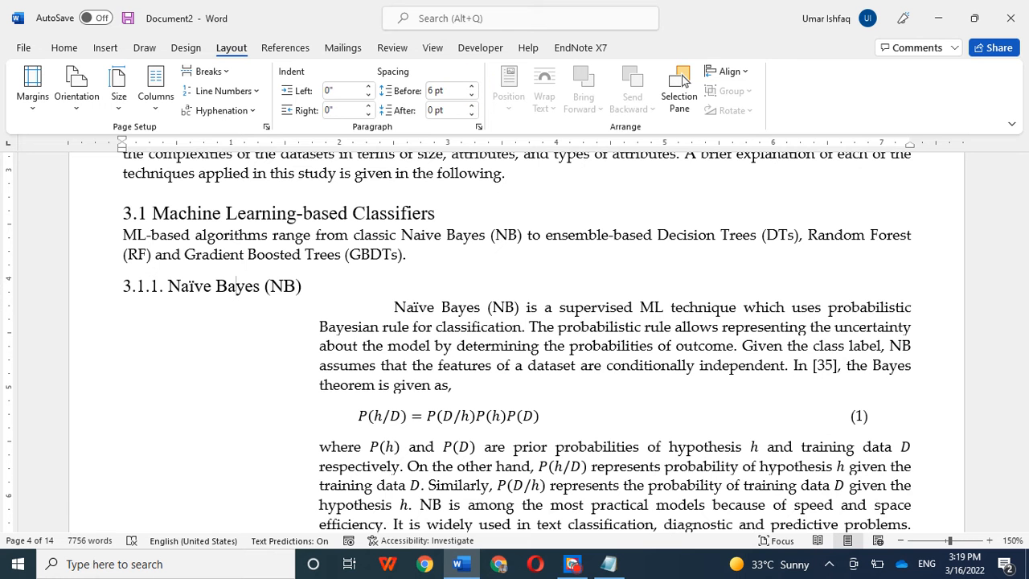
Remove the first-line and left indents from the "Naïve Bayes (NB) is a supervised ML technique" paragraph below the 3.1.1 sub-heading
{"action": "key", "text": "Down"}
{"action": "key", "text": "BackSpace"}
{"action": "key", "text": "BackSpace"}
{"action": "key", "text": "BackSpace"}
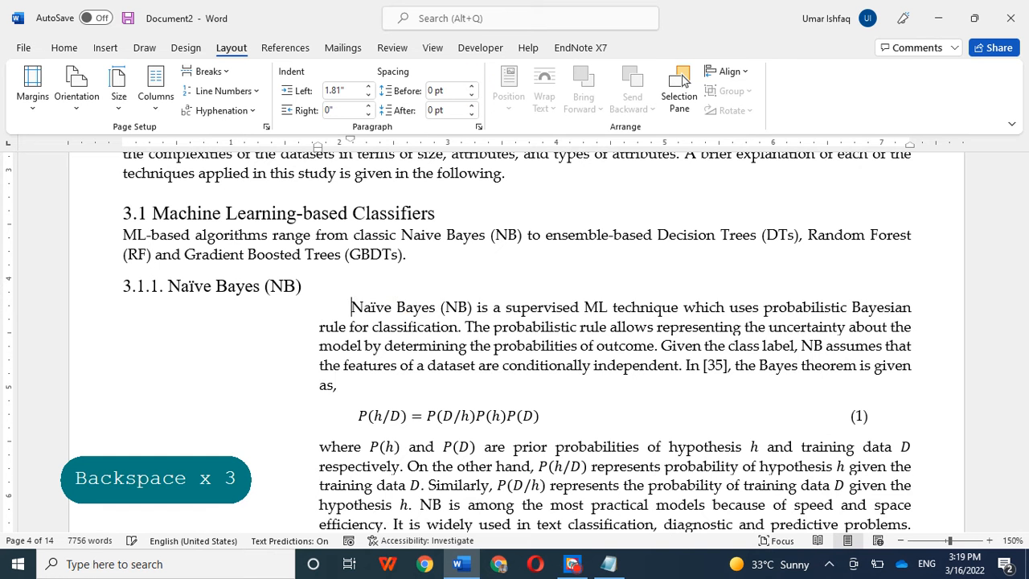
{"action": "key", "text": "BackSpace"}
{"action": "key", "text": "BackSpace"}
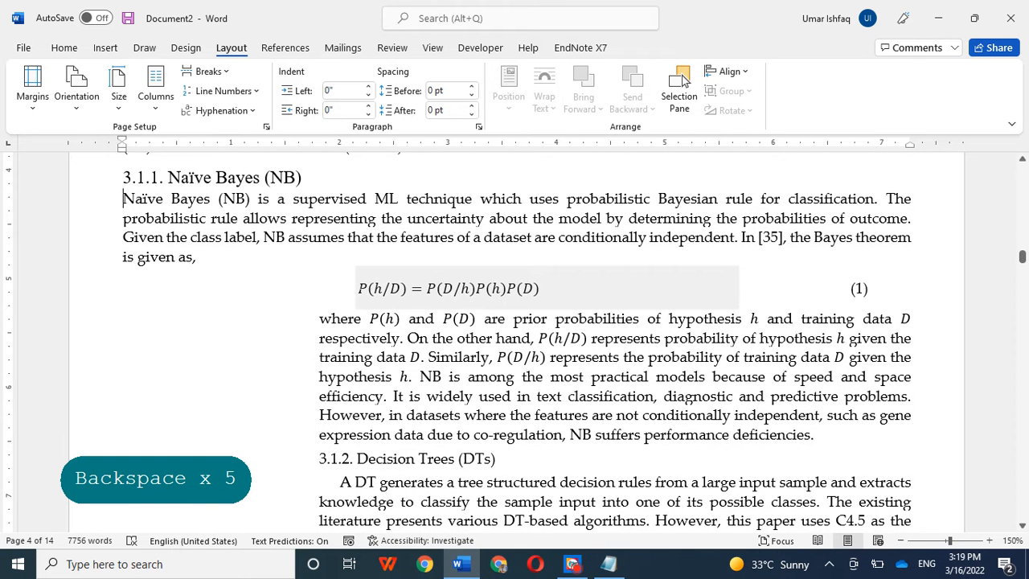
Remove the left indent from the "where P(h) and P(D)" paragraph below equation (1)
{"action": "left_click", "coordinate": [359, 288]}
{"action": "left_click", "coordinate": [350, 319]}
{"action": "left_click", "coordinate": [319, 318]}
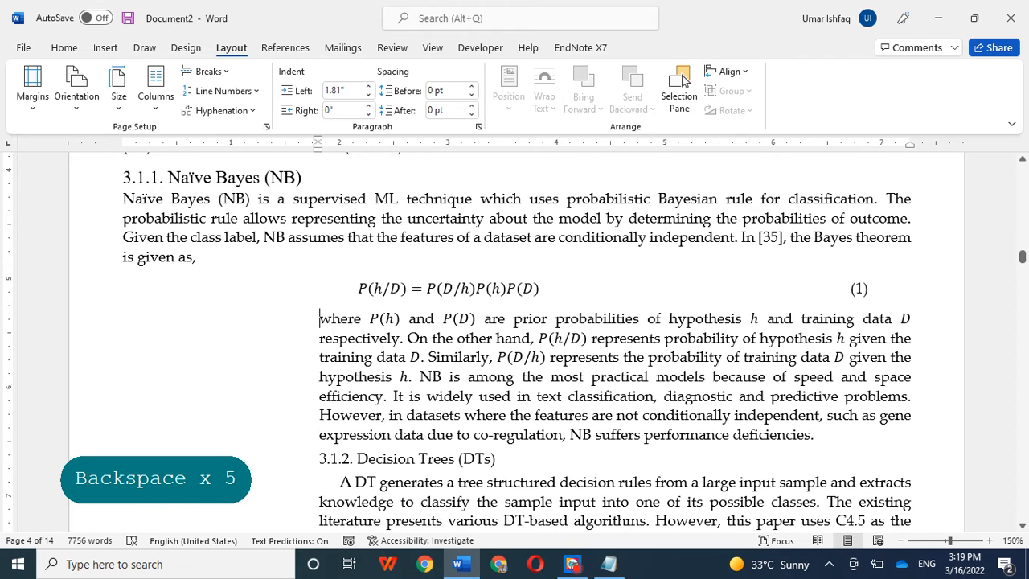
{"action": "key", "text": "BackSpace"}
{"action": "scroll", "coordinate": [334, 339], "scroll_direction": "down", "scroll_amount": 1}
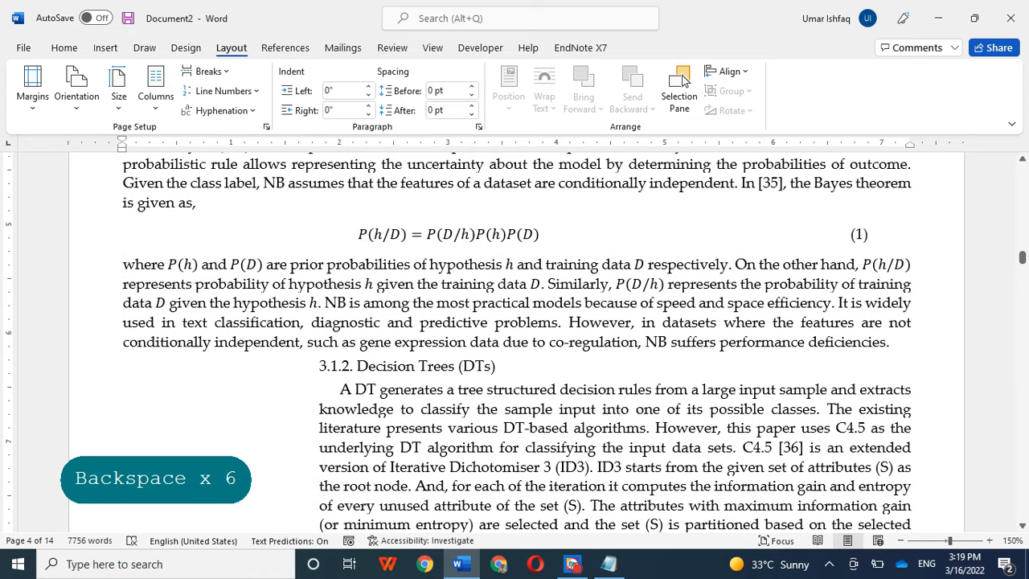
Apply the Heading 3 style to the "3.1.2. Decision Trees (DTs)" line
{"action": "left_click", "coordinate": [357, 233]}
{"action": "left_click", "coordinate": [320, 365]}
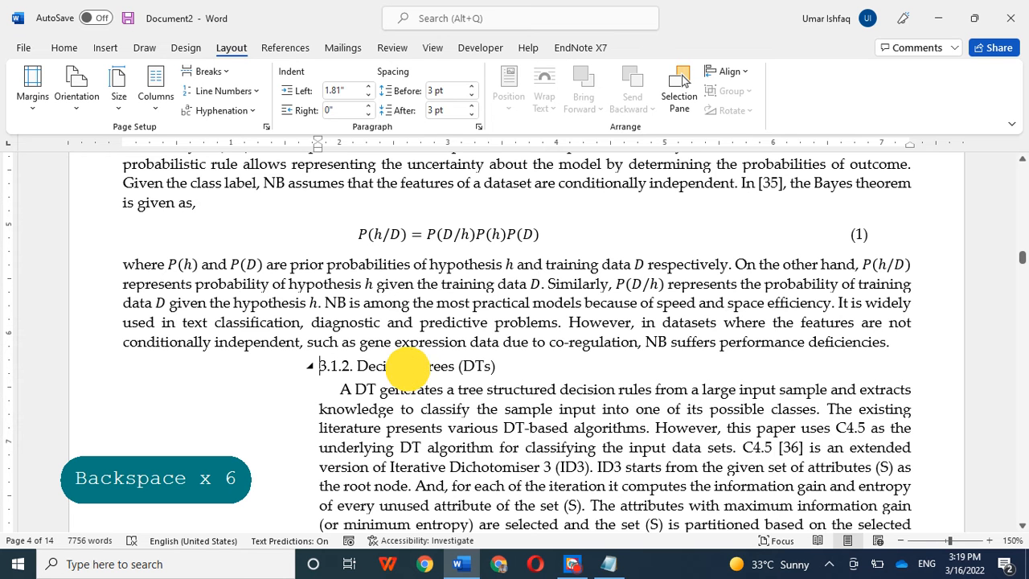
{"action": "left_click_drag", "start_coordinate": [507, 366], "coordinate": [250, 367]}
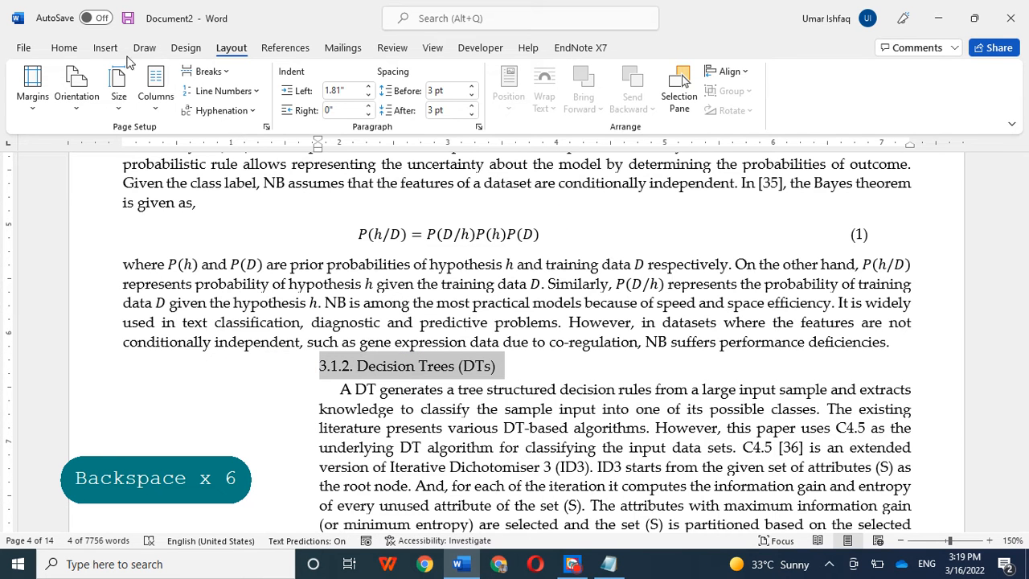
{"action": "left_click", "coordinate": [65, 50]}
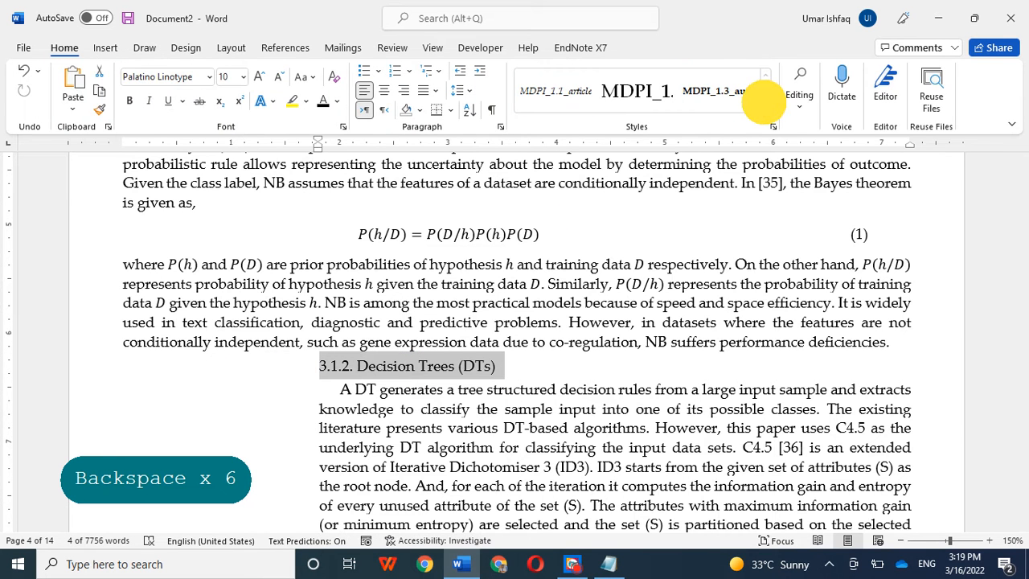
{"action": "left_click", "coordinate": [771, 115]}
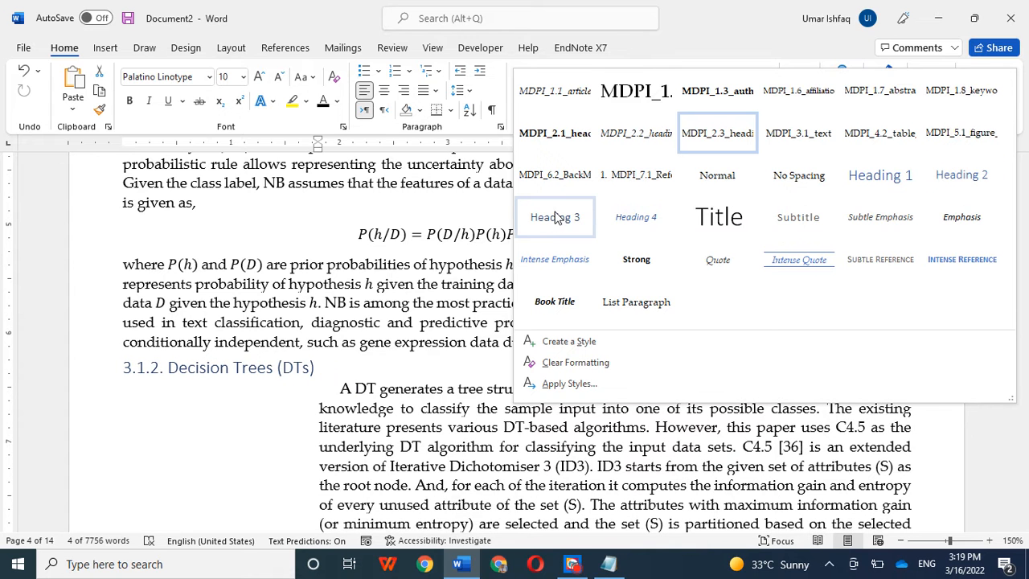
{"action": "left_click", "coordinate": [566, 220]}
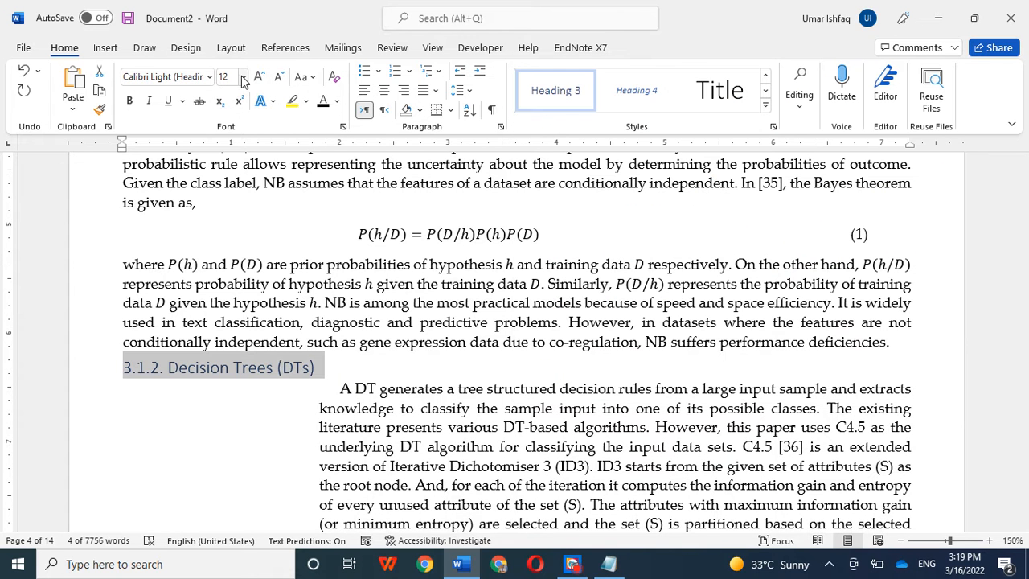
Set the "3.1.2. Decision Trees (DTs)" sub-heading to black text in the Times New Roman (Headings) font
{"action": "left_click", "coordinate": [210, 77]}
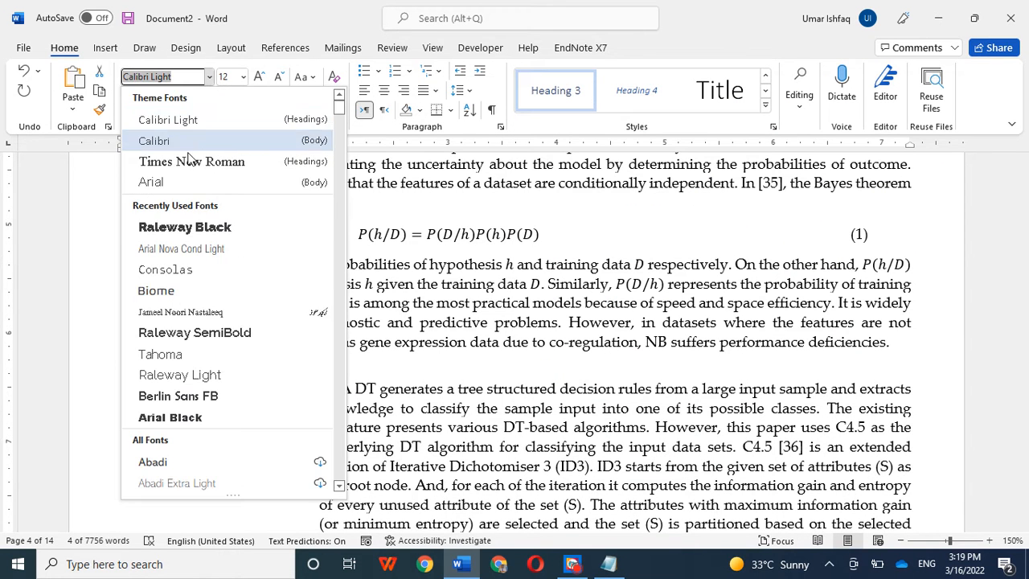
{"action": "left_click", "coordinate": [188, 161]}
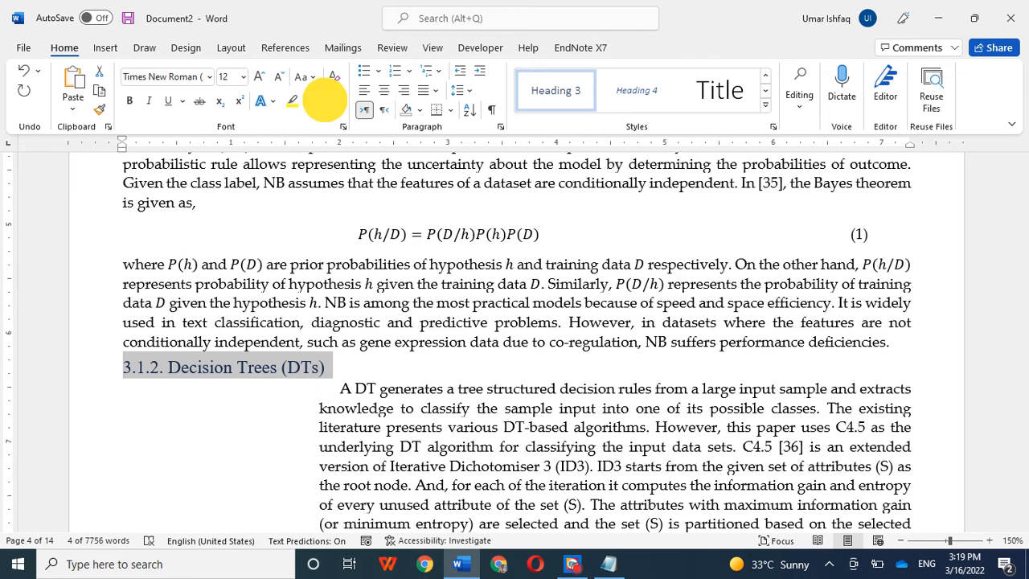
{"action": "left_click", "coordinate": [339, 388]}
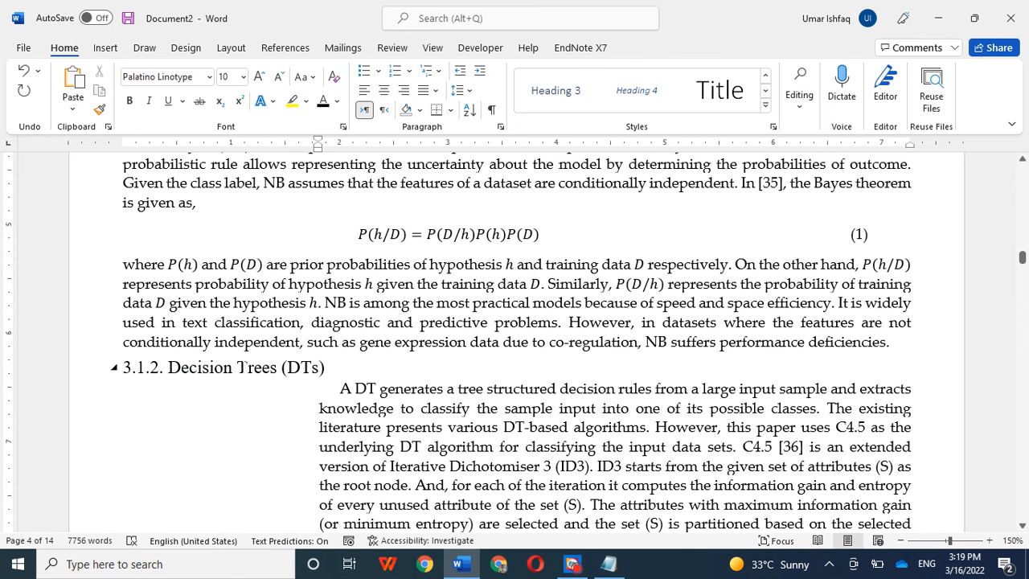
Compare the style and font size of the 3.1.2 sub-heading with those of the 3.1.1 and 3.1 headings
{"action": "left_click", "coordinate": [237, 367]}
{"action": "scroll", "coordinate": [237, 367], "scroll_direction": "up", "scroll_amount": 5}
{"action": "left_click", "coordinate": [233, 340]}
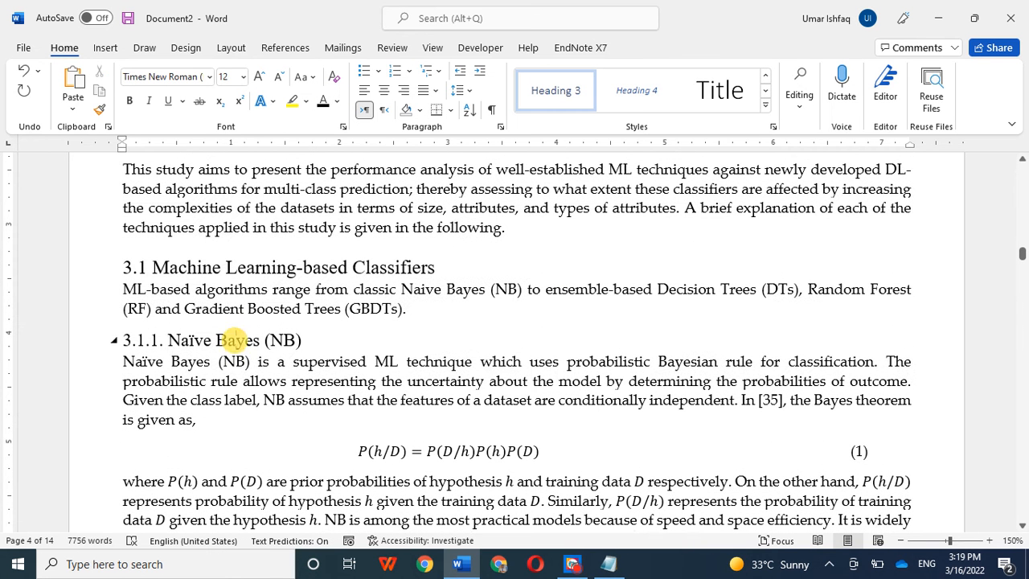
{"action": "left_click", "coordinate": [226, 268]}
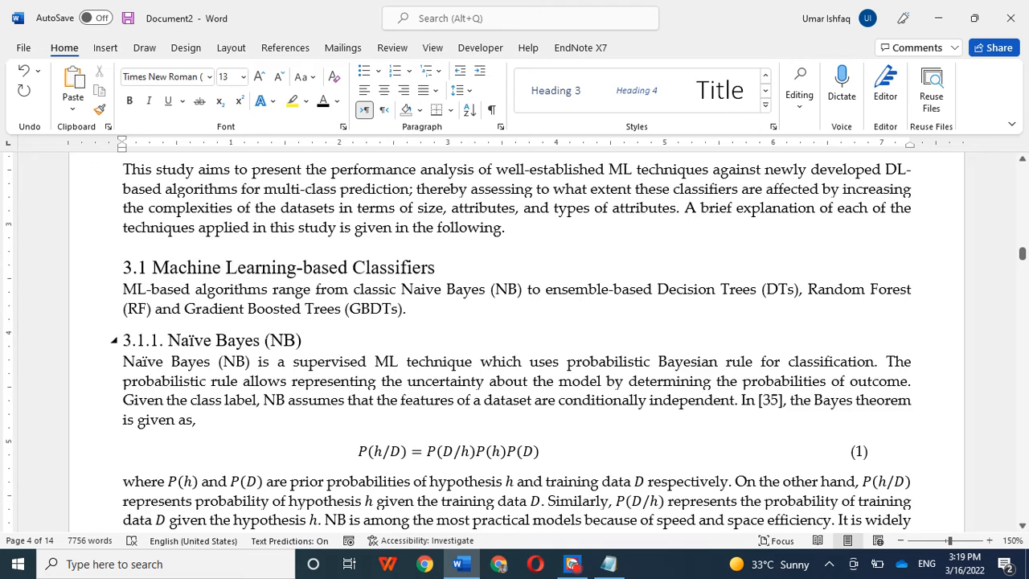
{"action": "scroll", "coordinate": [242, 313], "scroll_direction": "down", "scroll_amount": 5}
{"action": "left_click", "coordinate": [242, 313]}
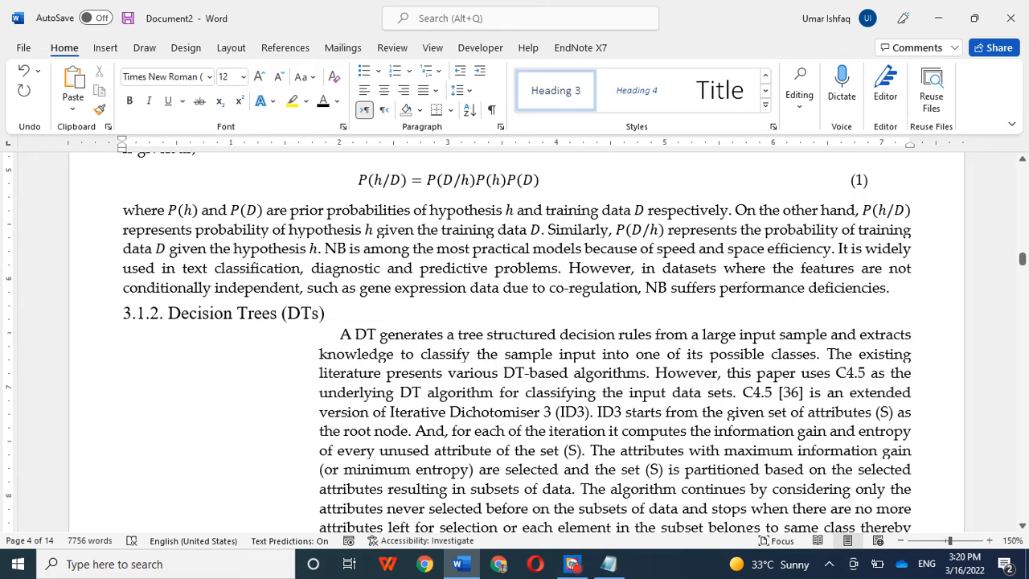
Remove the first-line and left indents from the "A DT generates" paragraph below the 3.1.2 sub-heading
{"action": "left_click", "coordinate": [341, 335]}
{"action": "key", "text": "BackSpace"}
{"action": "key", "text": "BackSpace"}
{"action": "key", "text": "BackSpace"}
{"action": "key", "text": "BackSpace"}
{"action": "key", "text": "BackSpace"}
{"action": "key", "text": "BackSpace"}
{"action": "key", "text": "BackSpace"}
{"action": "key", "text": "BackSpace"}
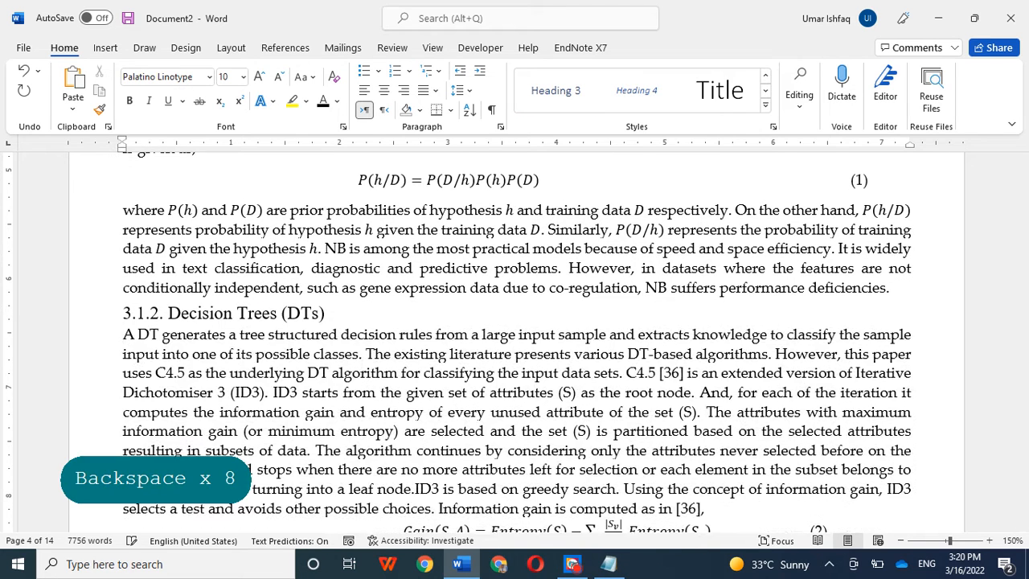
Remove the left indent from the "where S represents the training set" paragraph below equation (2)
{"action": "scroll", "coordinate": [514, 337], "scroll_direction": "down", "scroll_amount": 3}
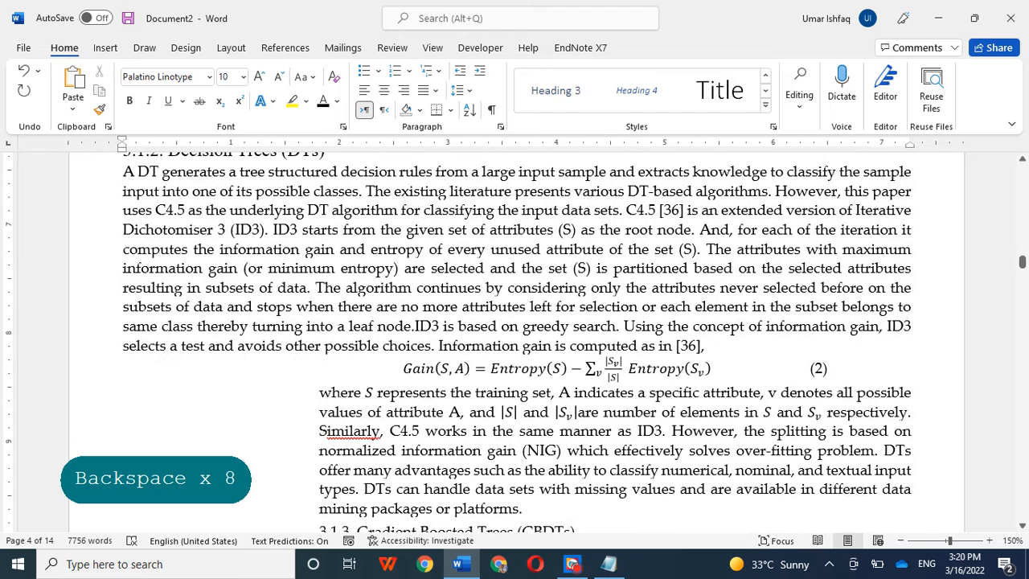
{"action": "key", "text": "BackSpace"}
{"action": "scroll", "coordinate": [514, 338], "scroll_direction": "down", "scroll_amount": 3}
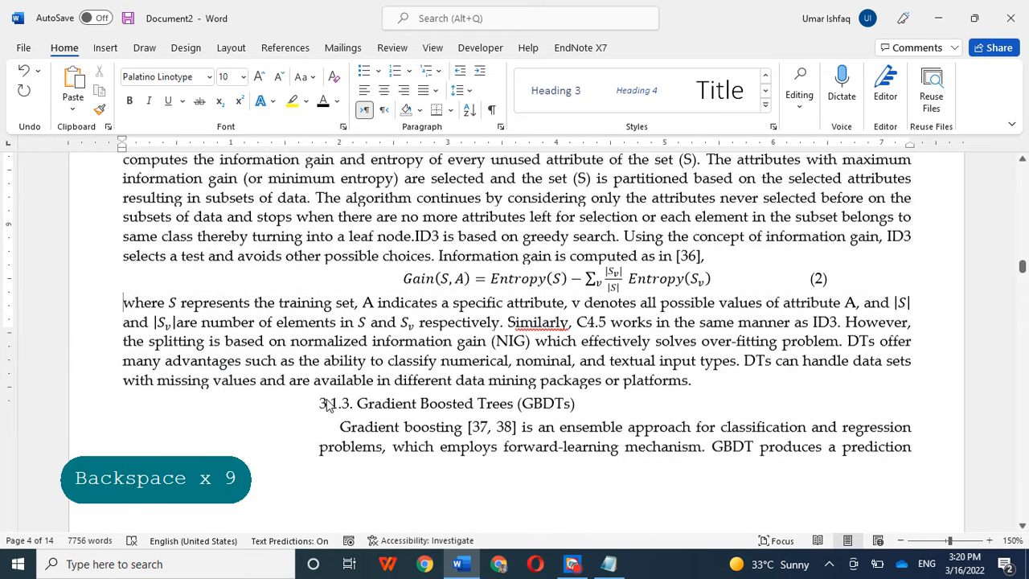
Apply Heading 3 to the "3.1.3. Gradient Boosted Trees (GBDTs)" line and format it in black Times New Roman (Headings)
{"action": "left_click", "coordinate": [386, 277]}
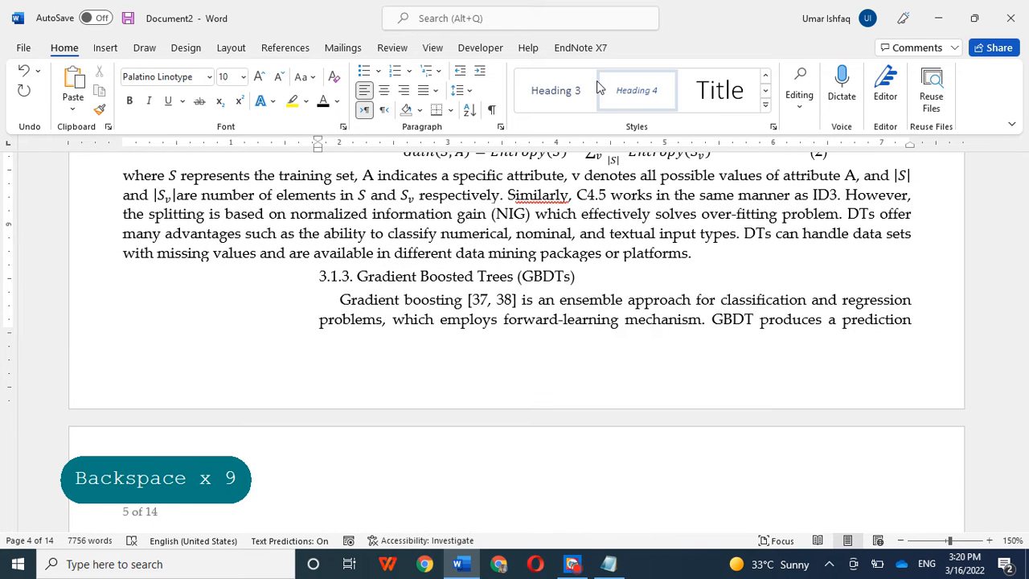
{"action": "left_click", "coordinate": [555, 90]}
{"action": "left_click", "coordinate": [80, 277]}
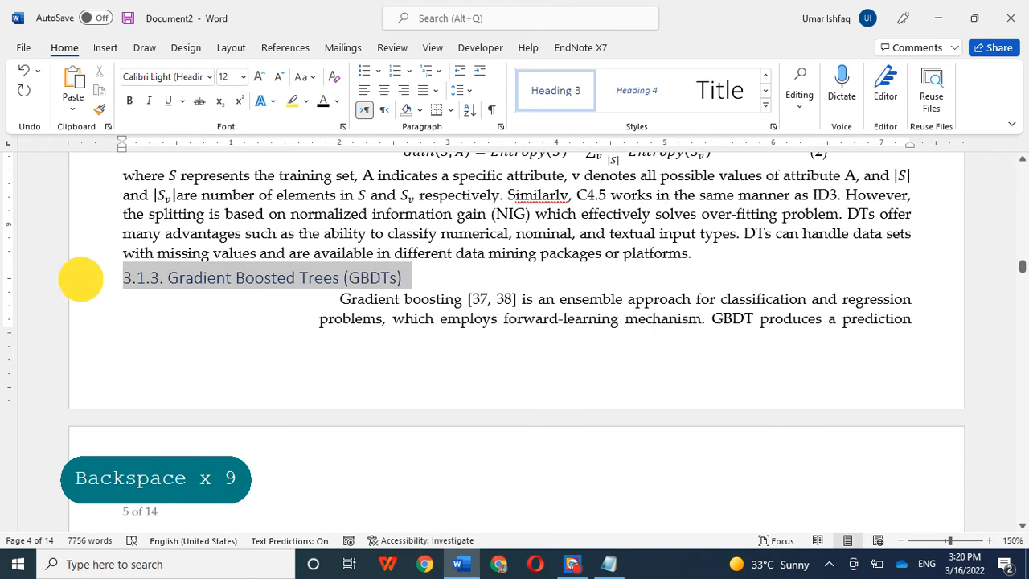
{"action": "left_click", "coordinate": [209, 76]}
Set the spacing before the "3.1.2. Decision Trees (DTs)" sub-heading to 12 pt
{"action": "scroll", "coordinate": [254, 389], "scroll_direction": "up", "scroll_amount": 8}
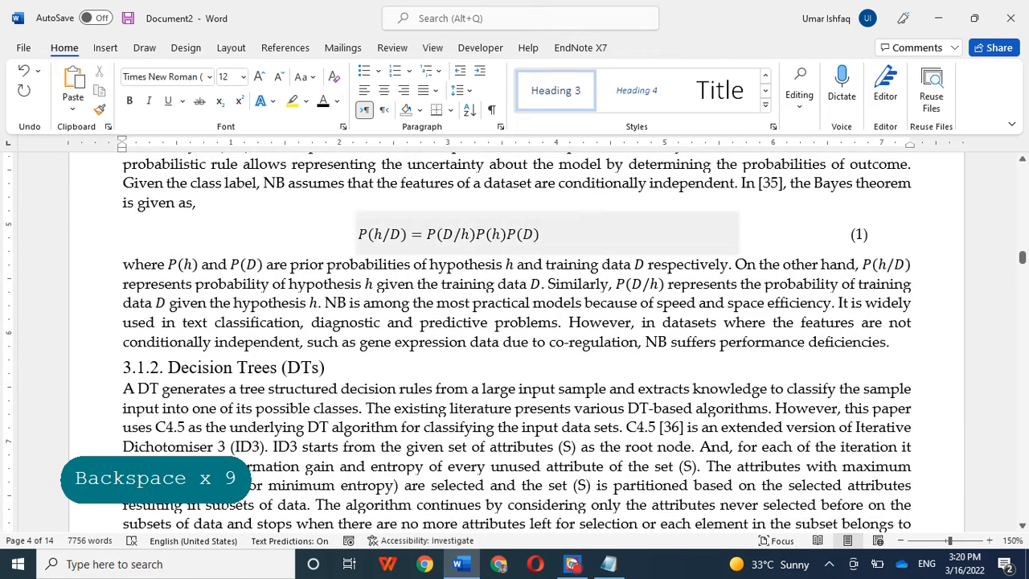
{"action": "left_click", "coordinate": [254, 367]}
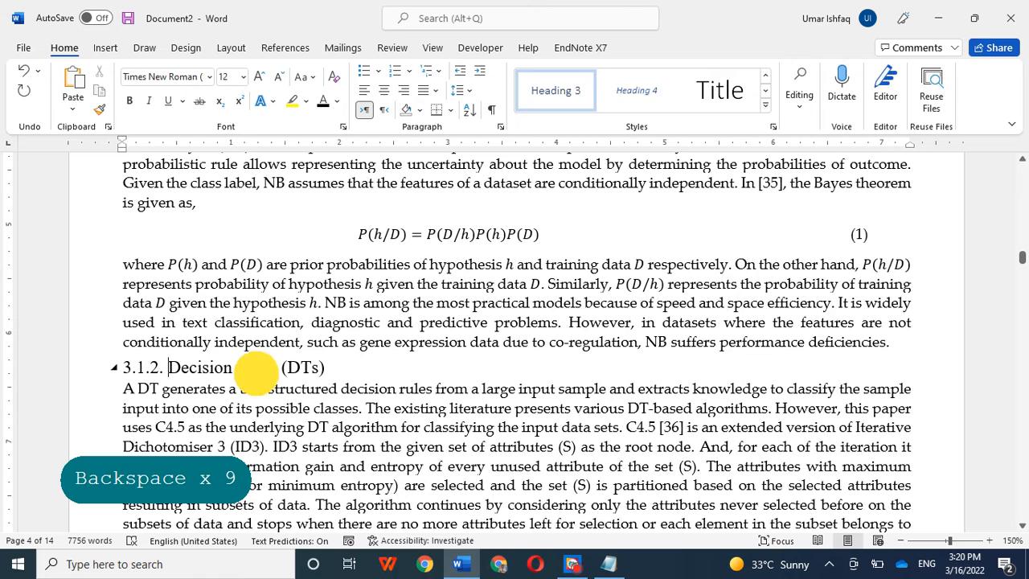
{"action": "left_click", "coordinate": [231, 50]}
{"action": "left_click", "coordinate": [471, 86]}
{"action": "left_click", "coordinate": [471, 86]}
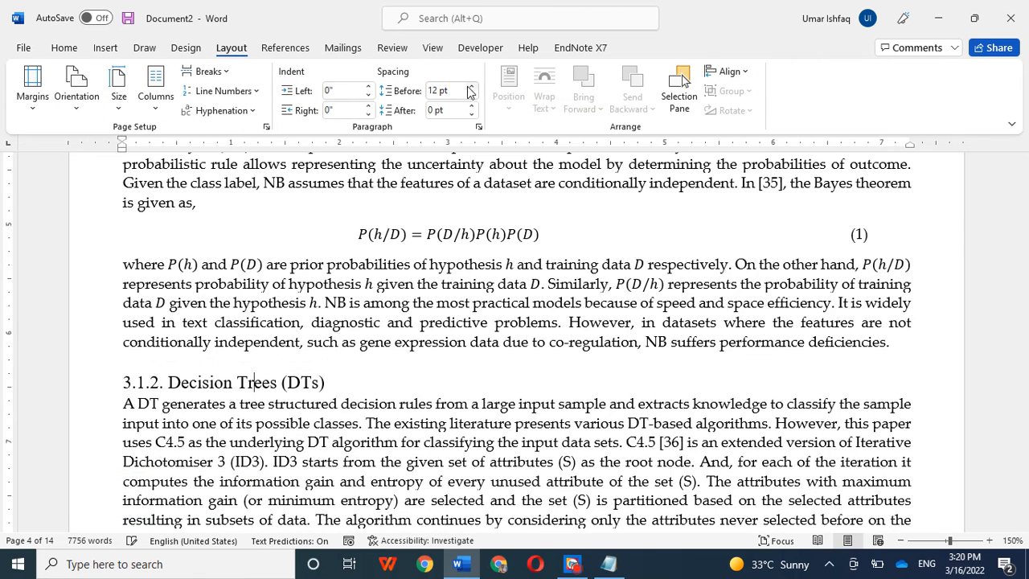
Remove the first-line and left indents from the "Gradient boosting [37, 38]" paragraph below the 3.1.3 sub-heading
{"action": "scroll", "coordinate": [515, 338], "scroll_direction": "down", "scroll_amount": 5}
{"action": "scroll", "coordinate": [477, 275], "scroll_direction": "down", "scroll_amount": 1}
{"action": "left_click", "coordinate": [477, 275]}
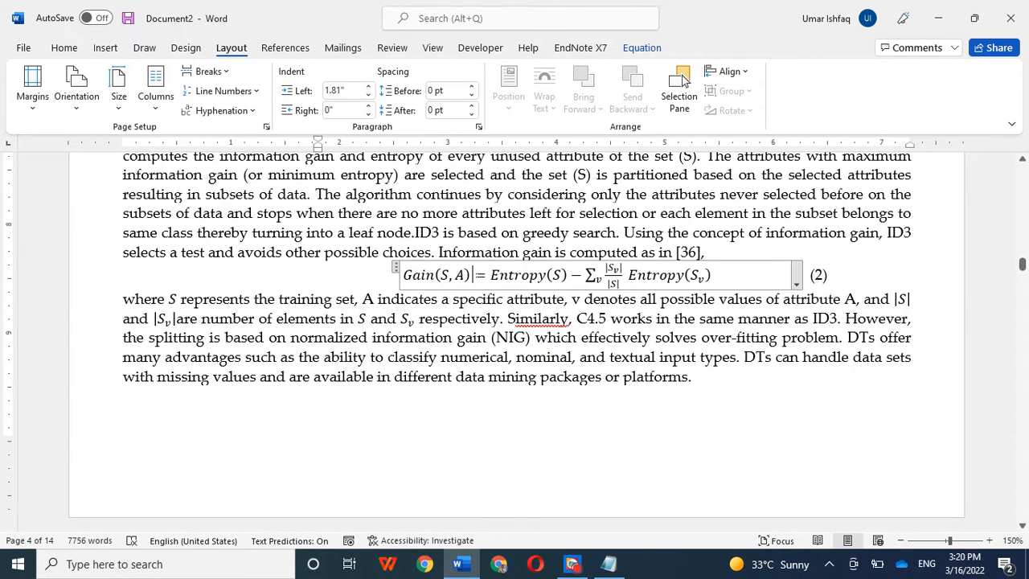
{"action": "scroll", "coordinate": [379, 337], "scroll_direction": "down", "scroll_amount": 4}
{"action": "scroll", "coordinate": [515, 337], "scroll_direction": "down", "scroll_amount": 2}
{"action": "left_click", "coordinate": [266, 274]}
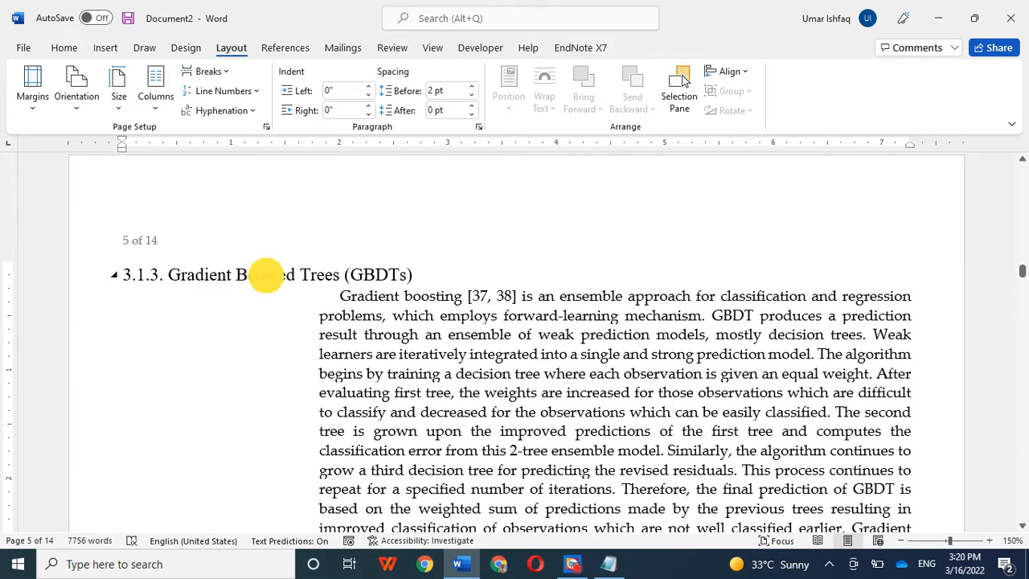
{"action": "key", "text": "BackSpace"}
{"action": "key", "text": "BackSpace"}
{"action": "key", "text": "BackSpace"}
{"action": "key", "text": "BackSpace"}
{"action": "key", "text": "BackSpace"}
{"action": "key", "text": "BackSpace"}
{"action": "key", "text": "BackSpace"}
{"action": "key", "text": "BackSpace"}
{"action": "key", "text": "BackSpace"}
{"action": "key", "text": "BackSpace"}
{"action": "key", "text": "BackSpace"}
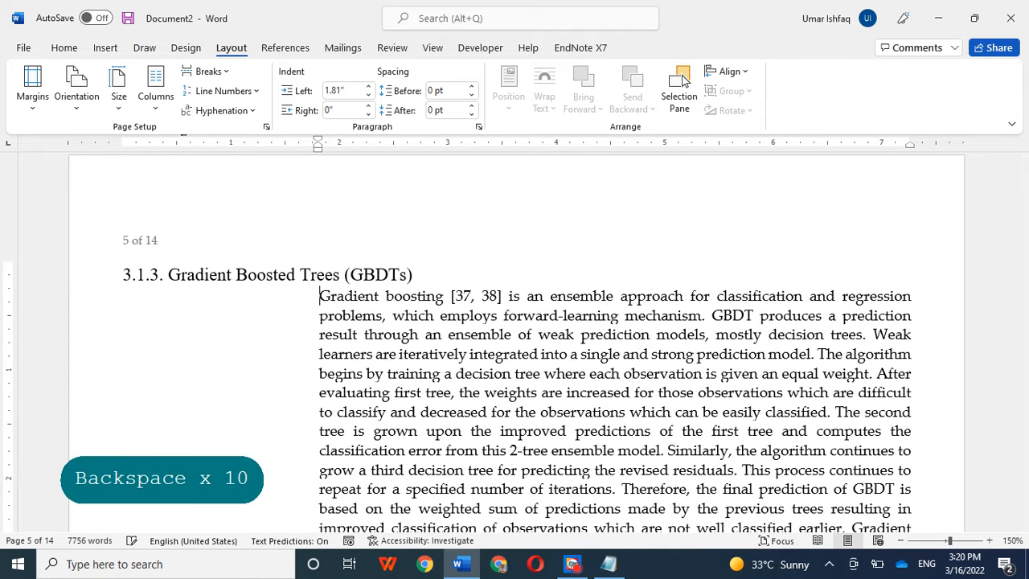
Remove the left indent from the paragraph about index i and training dataset size n below equation (3)
{"action": "scroll", "coordinate": [681, 78], "scroll_direction": "down", "scroll_amount": 3}
{"action": "left_click", "coordinate": [321, 326]}
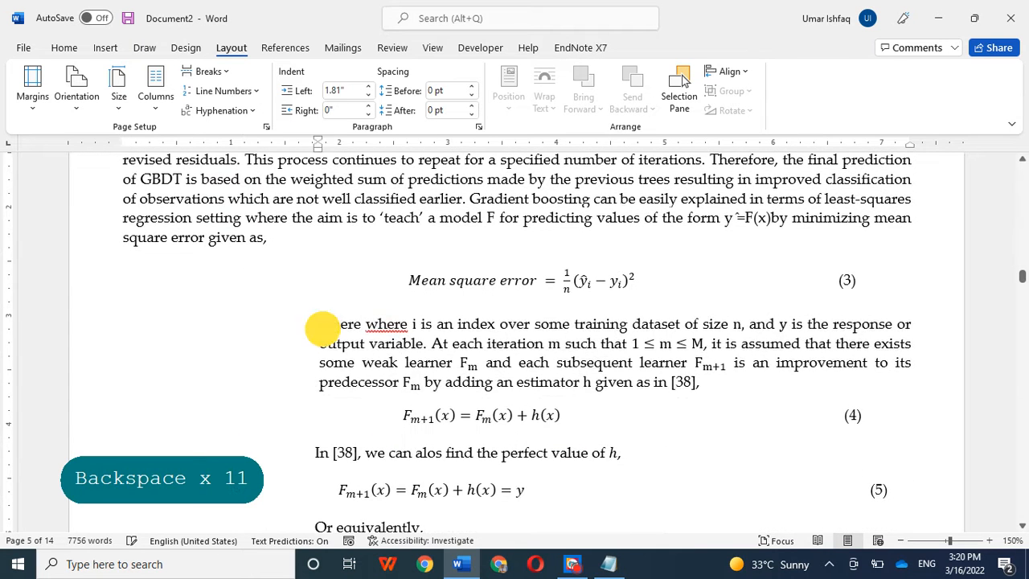
{"action": "key", "text": "BackSpace"}
Apply the Heading 3 style to the "3.1.4. Random Forest (RF)" line
{"action": "scroll", "coordinate": [681, 78], "scroll_direction": "down", "scroll_amount": 5}
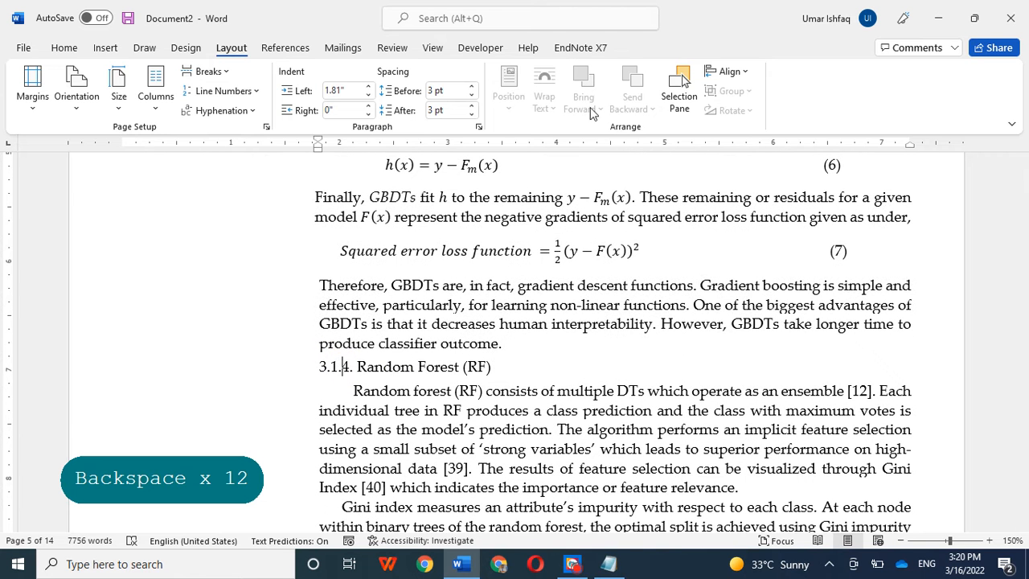
{"action": "left_click", "coordinate": [77, 49]}
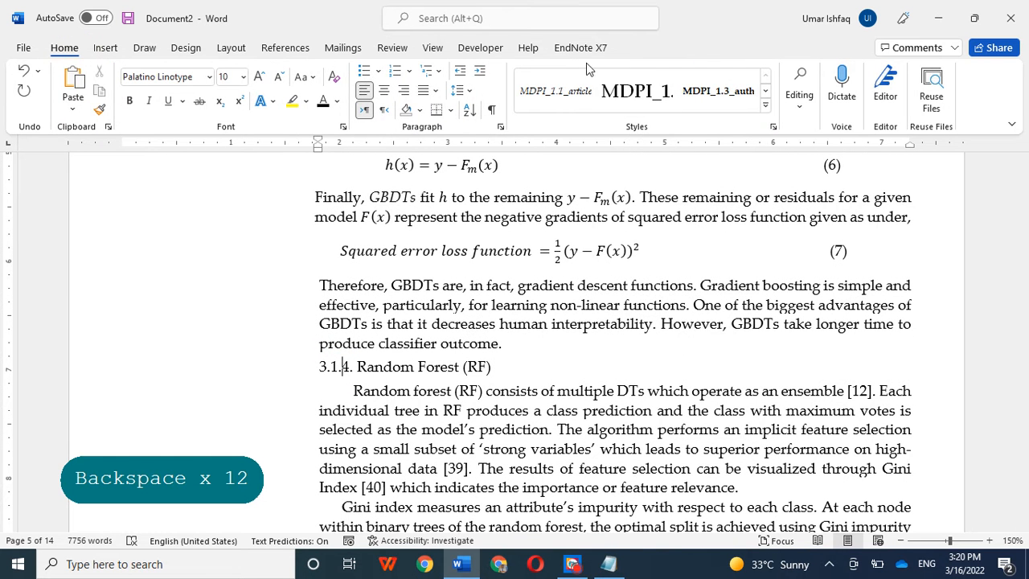
{"action": "left_click", "coordinate": [765, 105]}
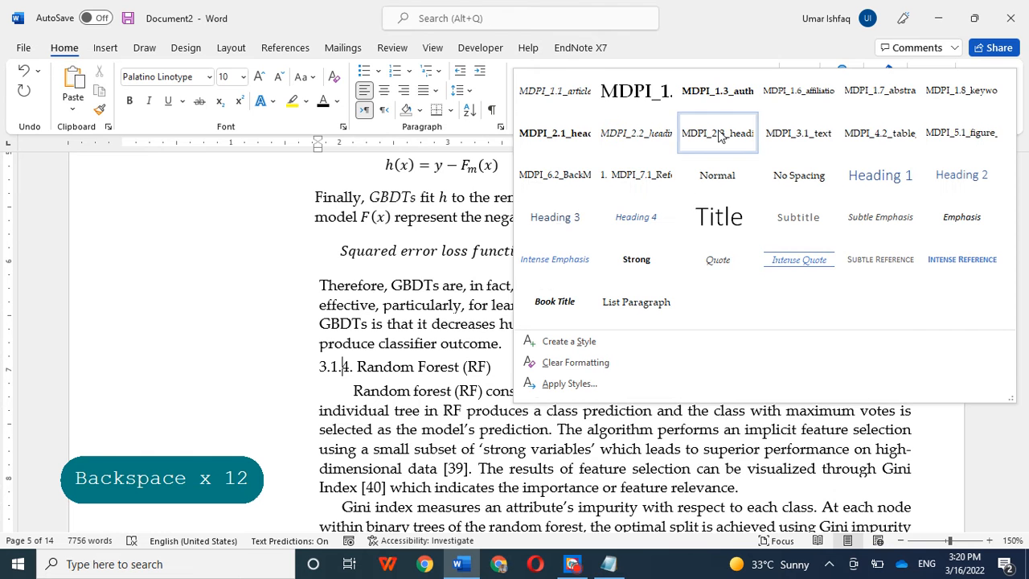
{"action": "left_click", "coordinate": [561, 218]}
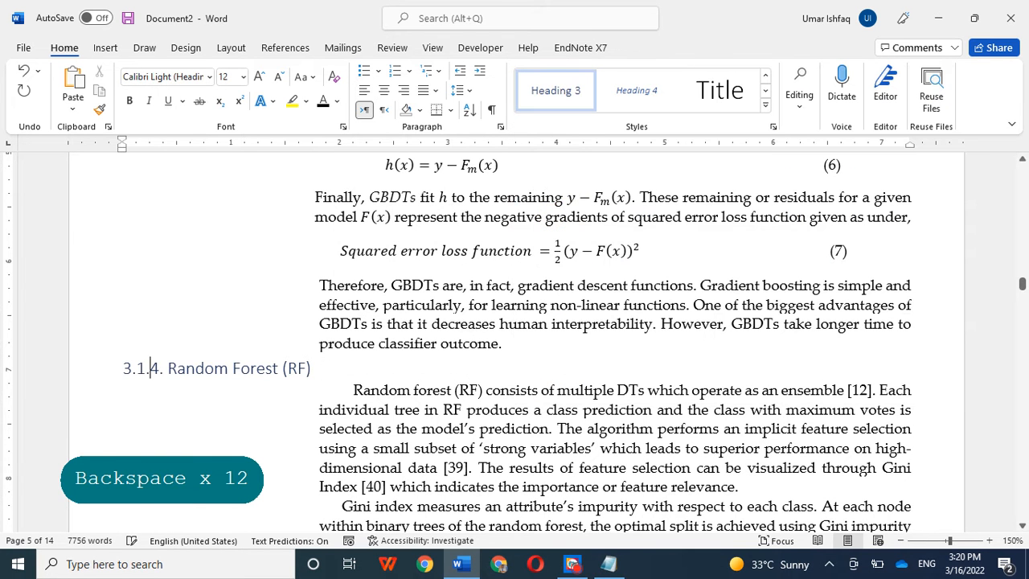
Set the "3.1.4. Random Forest (RF)" sub-heading to black text in the Times New Roman (Headings) font
{"action": "left_click_drag", "start_coordinate": [121, 368], "coordinate": [315, 368]}
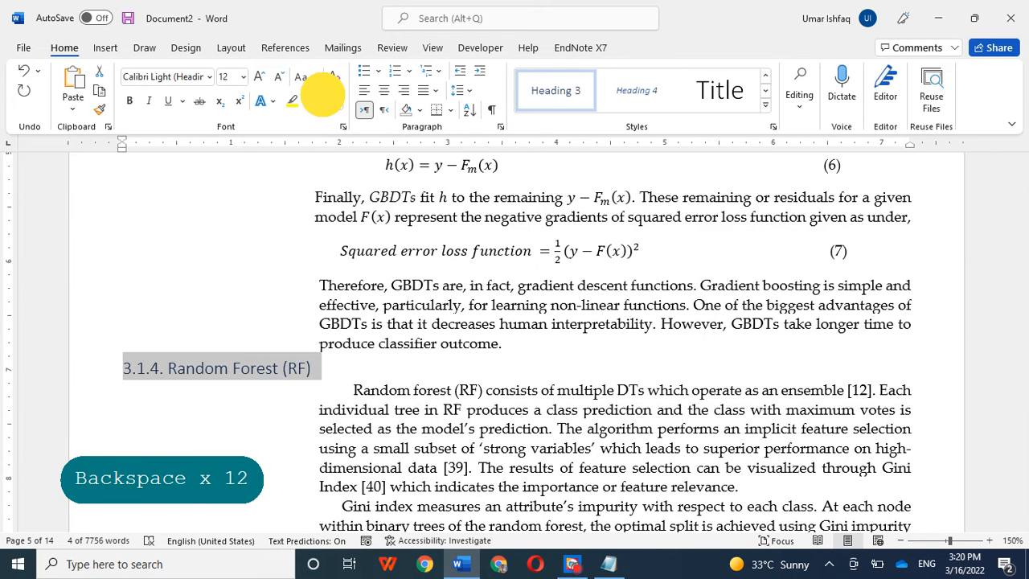
{"action": "left_click", "coordinate": [209, 76]}
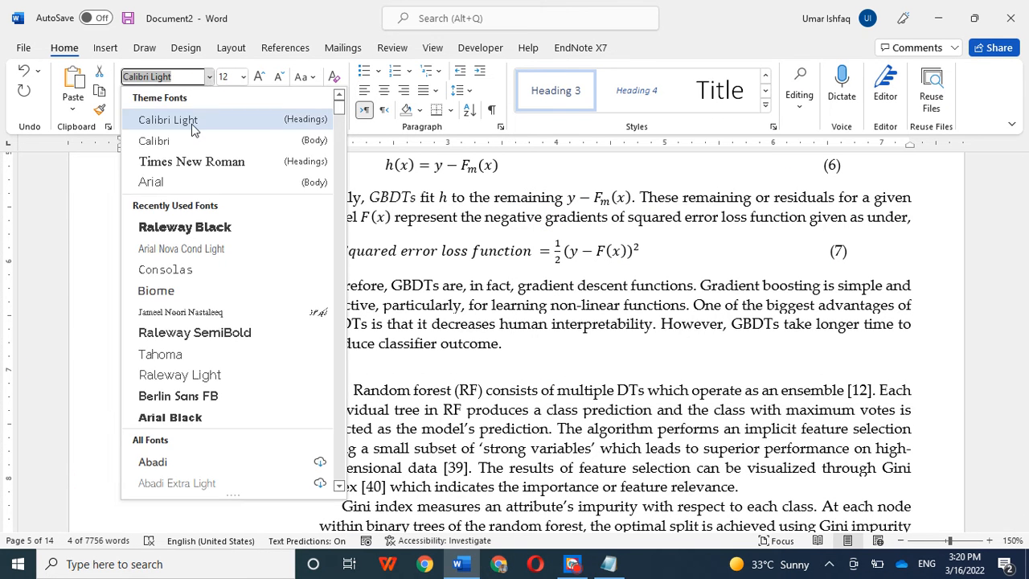
{"action": "left_click", "coordinate": [173, 159]}
Remove the first-line and left indents from the "Random forest (RF) consists of multiple DTs" paragraph below the 3.1.4 sub-heading
{"action": "left_click", "coordinate": [348, 390]}
{"action": "key", "text": "BackSpace"}
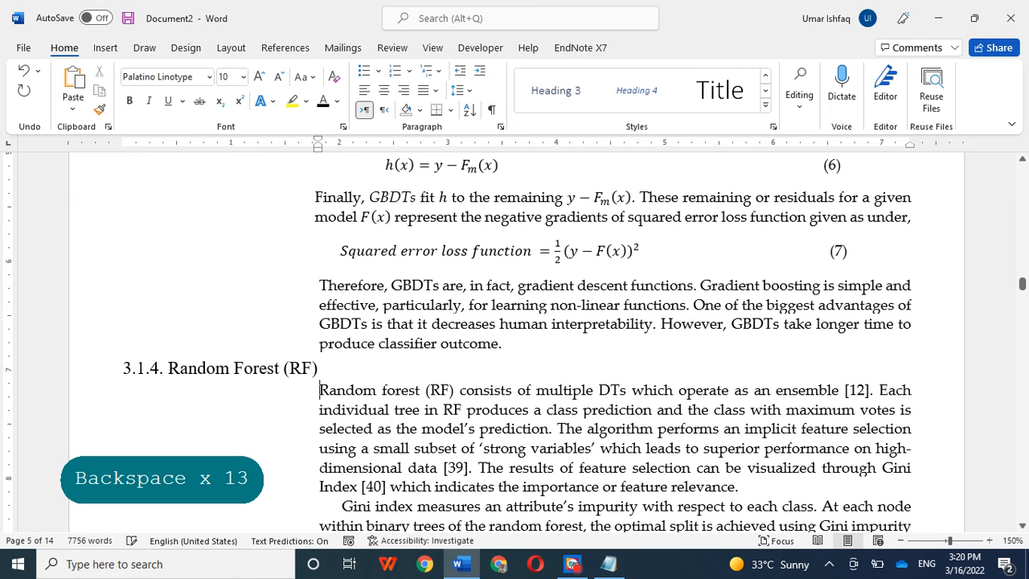
{"action": "key", "text": "BackSpace"}
{"action": "scroll", "coordinate": [570, 303], "scroll_direction": "down", "scroll_amount": 2}
{"action": "scroll", "coordinate": [516, 340], "scroll_direction": "down", "scroll_amount": 1}
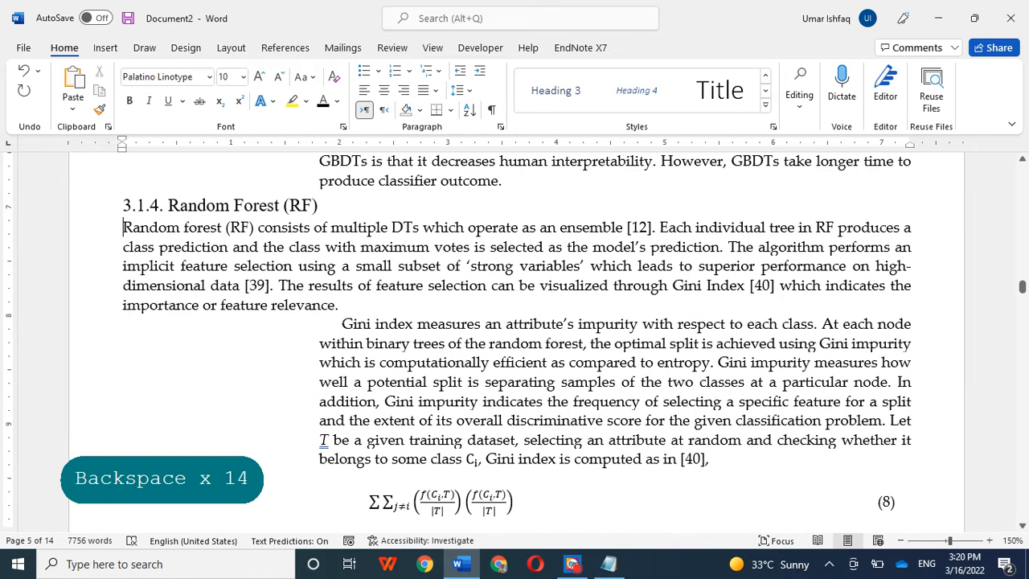
Remove the first-line and left indents from the "Gini index measures an attribute's impurity" paragraph in section 3.1.4
{"action": "left_click", "coordinate": [341, 324]}
{"action": "key", "text": "BackSpace"}
{"action": "key", "text": "BackSpace"}
{"action": "key", "text": "Right"}
{"action": "key", "text": "BackSpace"}
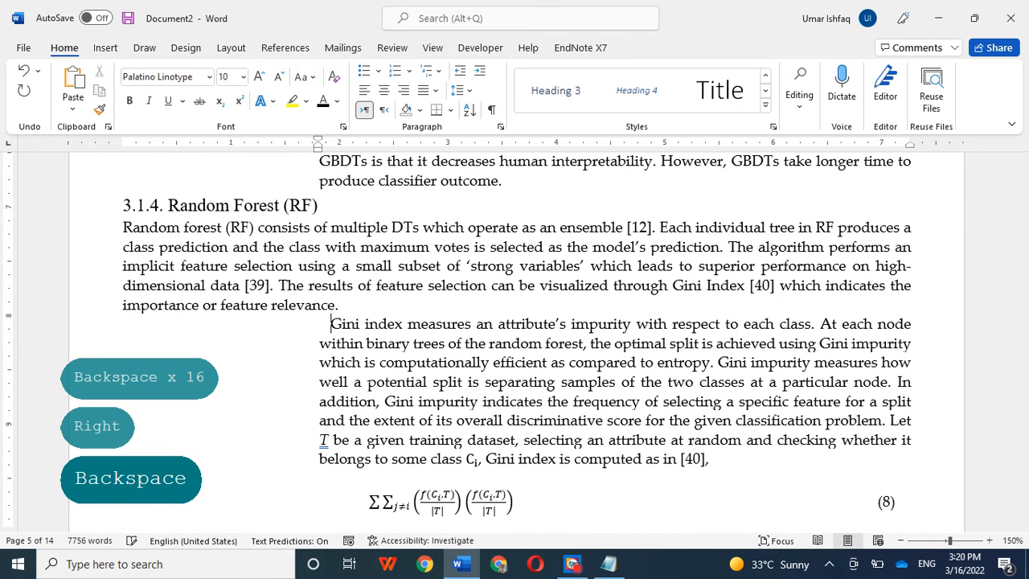
{"action": "key", "text": "BackSpace"}
{"action": "key", "text": "BackSpace"}
{"action": "key", "text": "BackSpace"}
{"action": "key", "text": "BackSpace"}
Remove the left indent from the paragraph starting "where" below equation (8), at the beginning of page 6
{"action": "scroll", "coordinate": [514, 338], "scroll_direction": "down", "scroll_amount": 1}
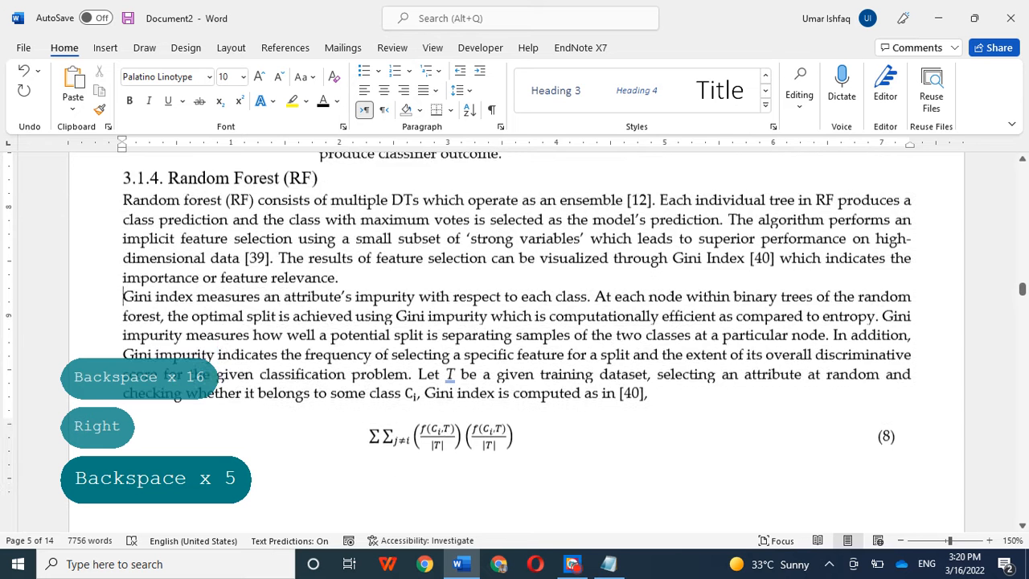
{"action": "scroll", "coordinate": [367, 393], "scroll_direction": "down", "scroll_amount": 7}
{"action": "left_click", "coordinate": [320, 258]}
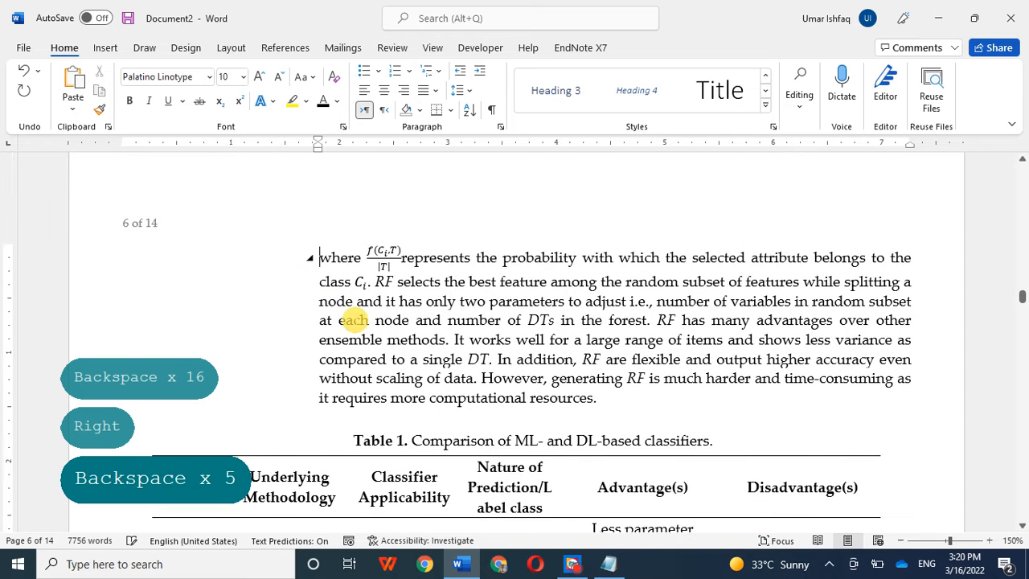
{"action": "key", "text": "BackSpace"}
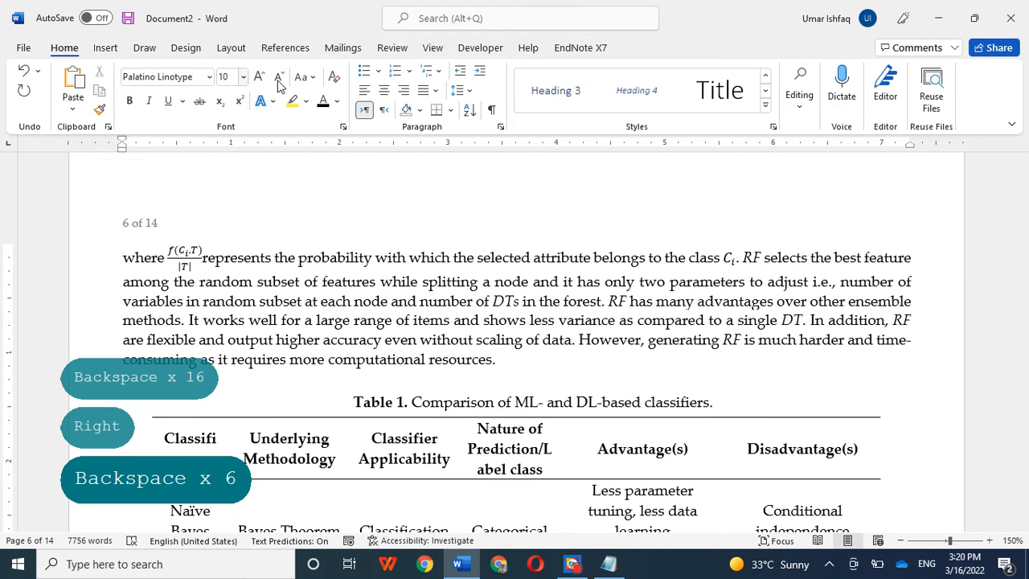
Try clearing the formatting at the start of the "where" paragraph on page 6, and undo it
{"action": "left_click", "coordinate": [157, 253]}
{"action": "left_click", "coordinate": [122, 257]}
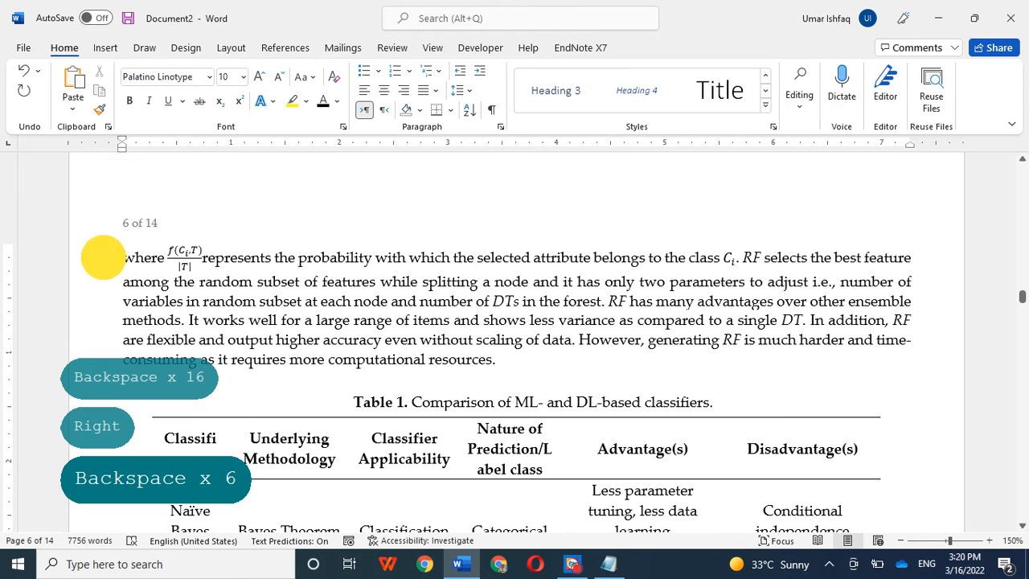
{"action": "left_click", "coordinate": [334, 83]}
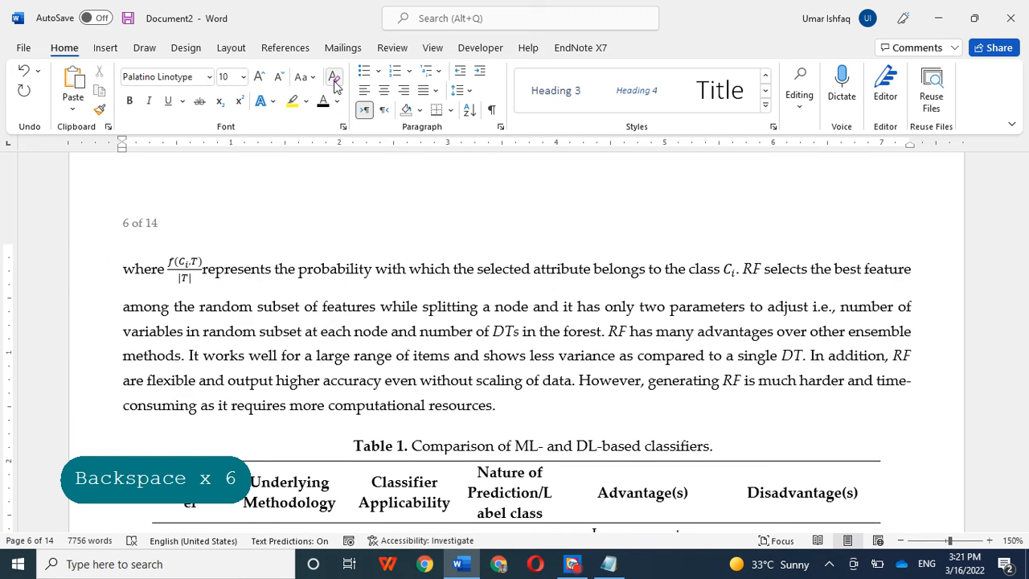
{"action": "left_click_drag", "start_coordinate": [126, 269], "coordinate": [538, 403]}
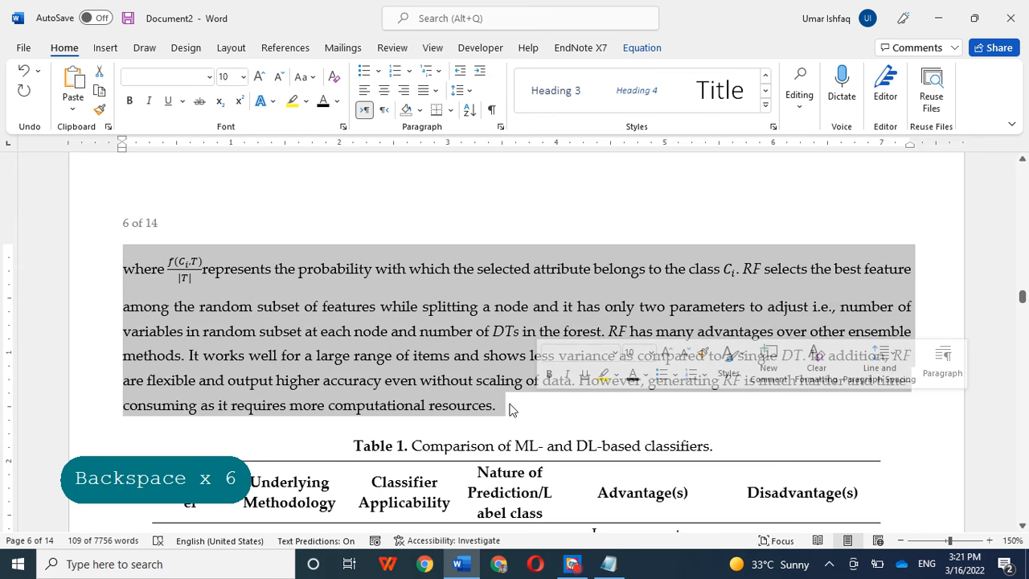
{"action": "left_click", "coordinate": [438, 307]}
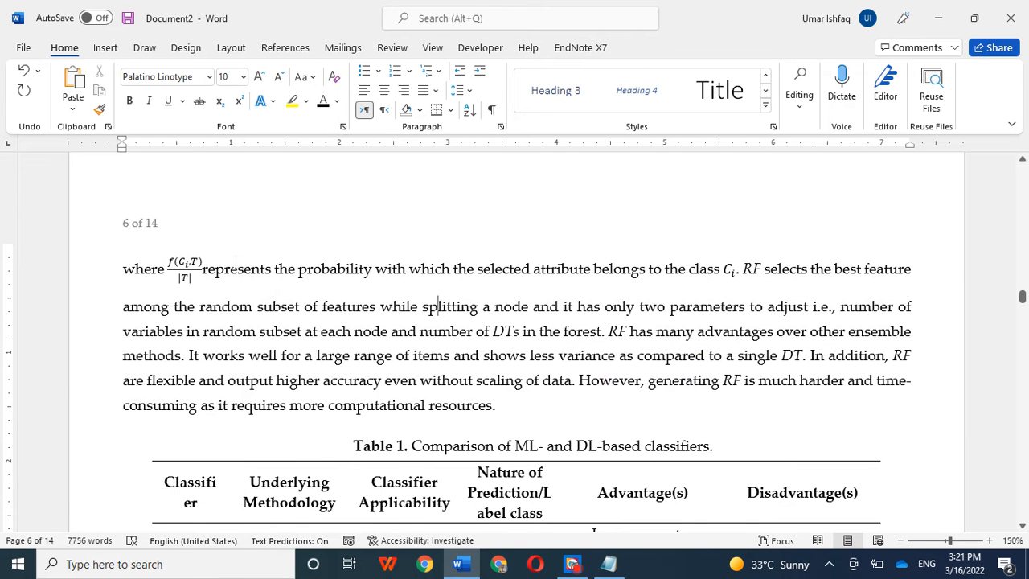
{"action": "key", "text": "ctrl+z"}
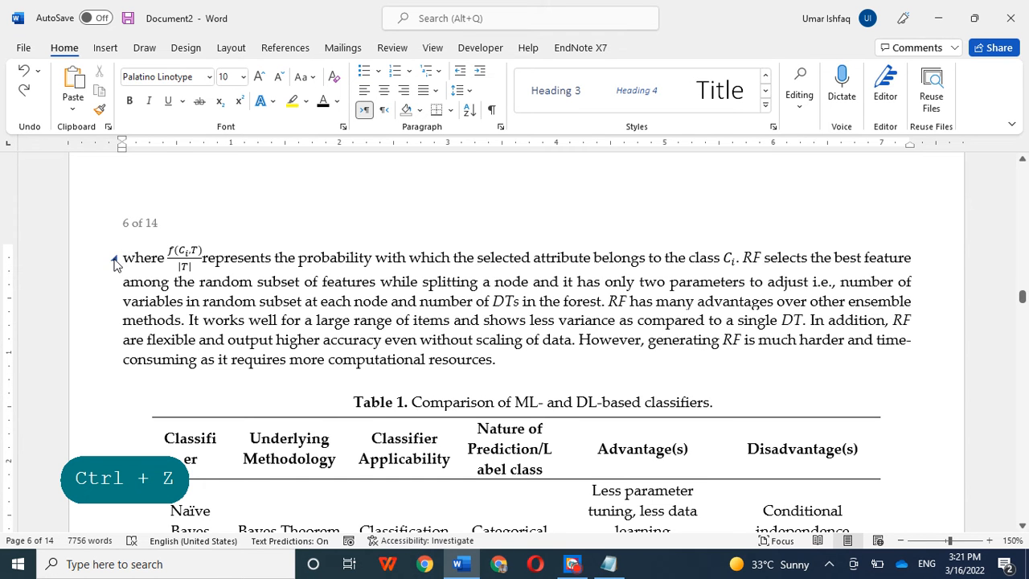
Clear all formatting from the whole "where" paragraph above Table 1, including its italic abbreviations
{"action": "left_click_drag", "start_coordinate": [125, 258], "coordinate": [478, 320]}
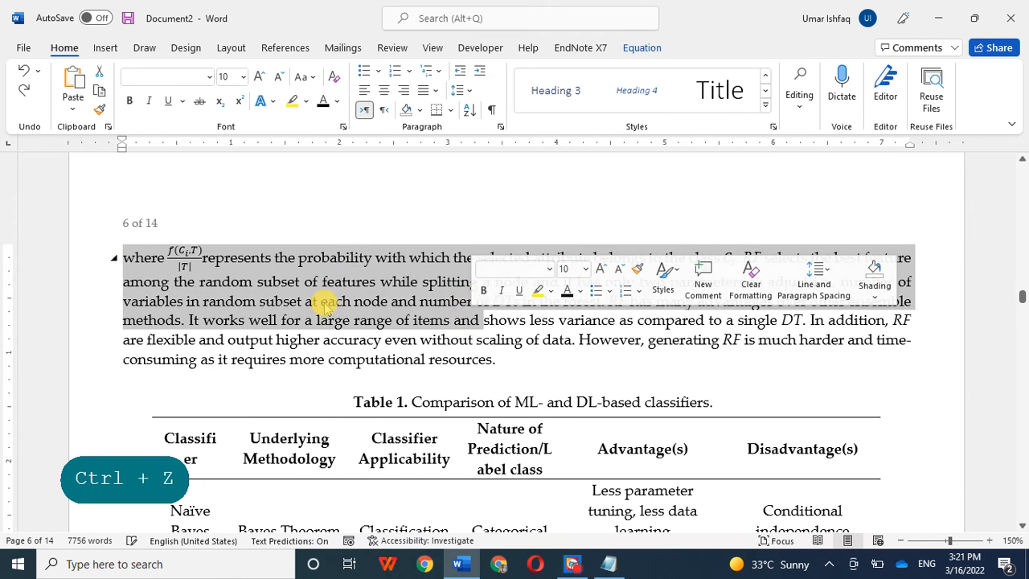
{"action": "left_click", "coordinate": [123, 264]}
{"action": "left_click_drag", "start_coordinate": [123, 264], "coordinate": [533, 371]}
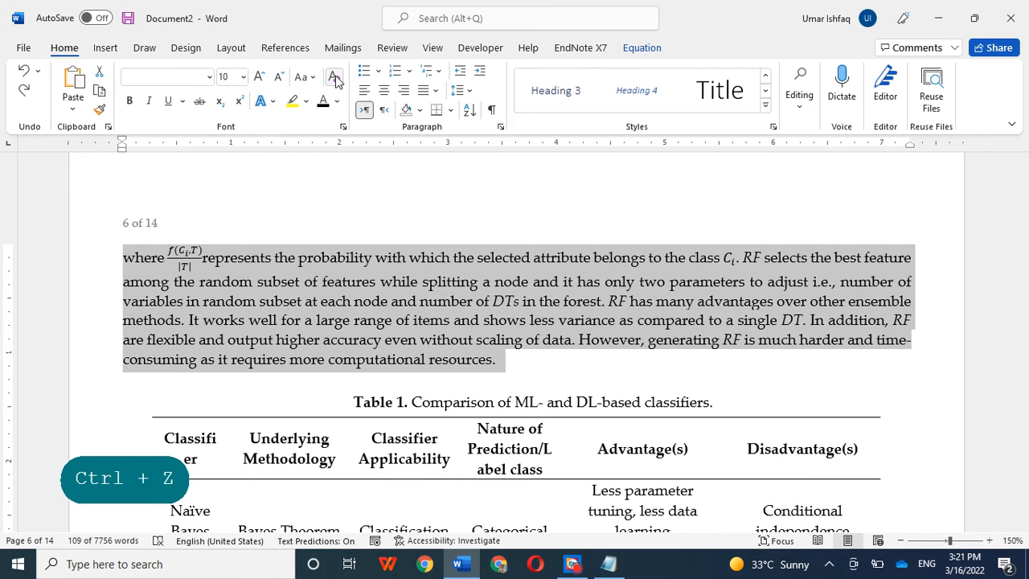
{"action": "left_click", "coordinate": [335, 79]}
{"action": "left_click", "coordinate": [524, 379]}
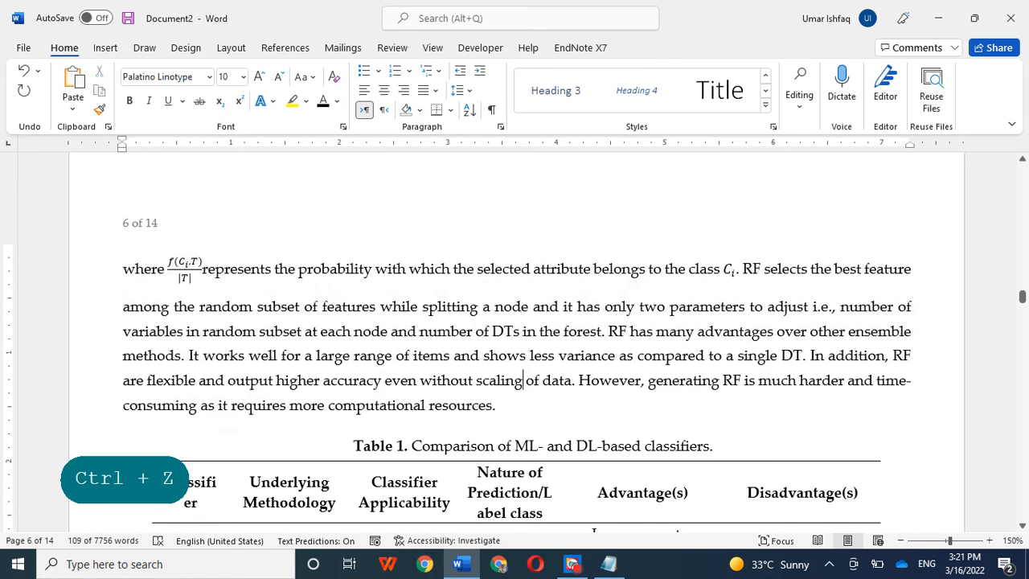
Apply the Heading 2 style to the "3.2. Deep Learning based Classifiers" line below Table 1
{"action": "scroll", "coordinate": [524, 380], "scroll_direction": "down", "scroll_amount": 2}
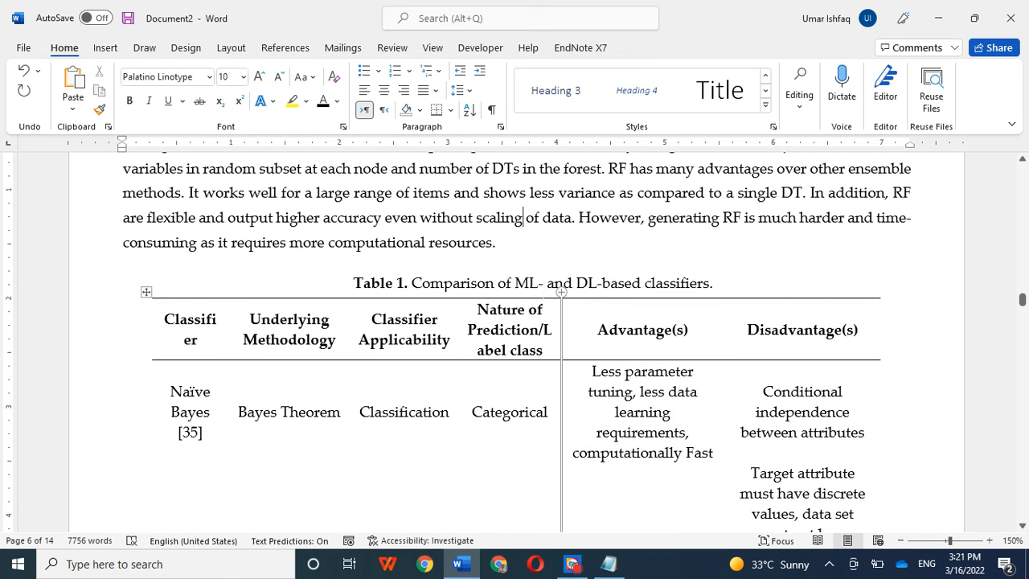
{"action": "scroll", "coordinate": [521, 342], "scroll_direction": "down", "scroll_amount": 8}
{"action": "scroll", "coordinate": [514, 340], "scroll_direction": "down", "scroll_amount": 1}
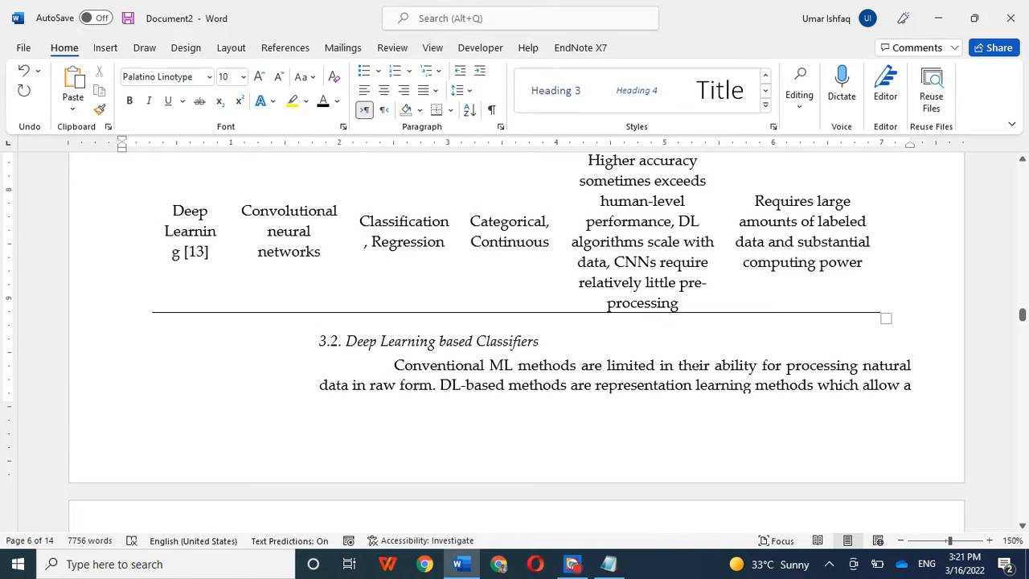
{"action": "left_click", "coordinate": [514, 340]}
{"action": "left_click", "coordinate": [86, 345]}
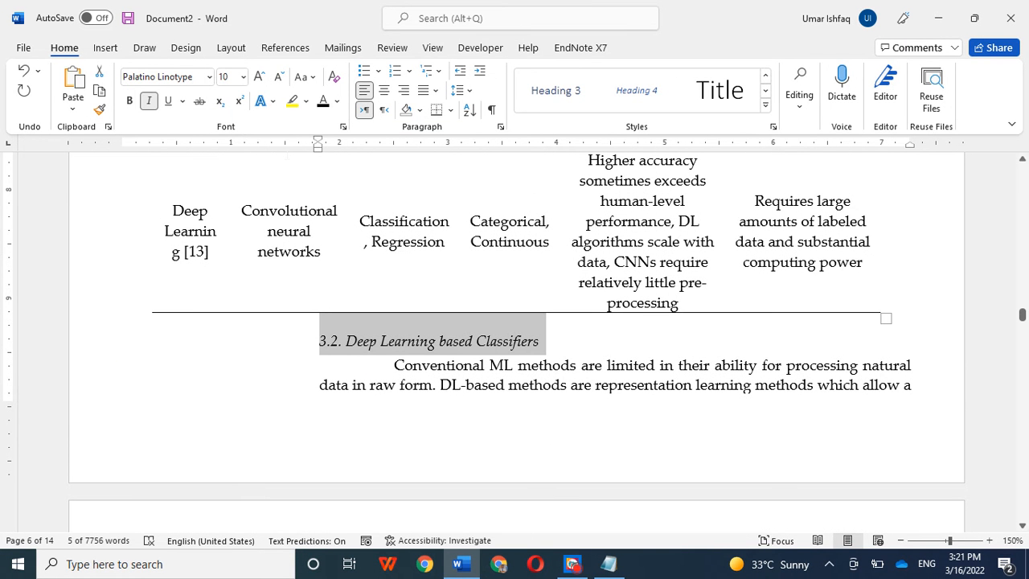
{"action": "left_click", "coordinate": [765, 105]}
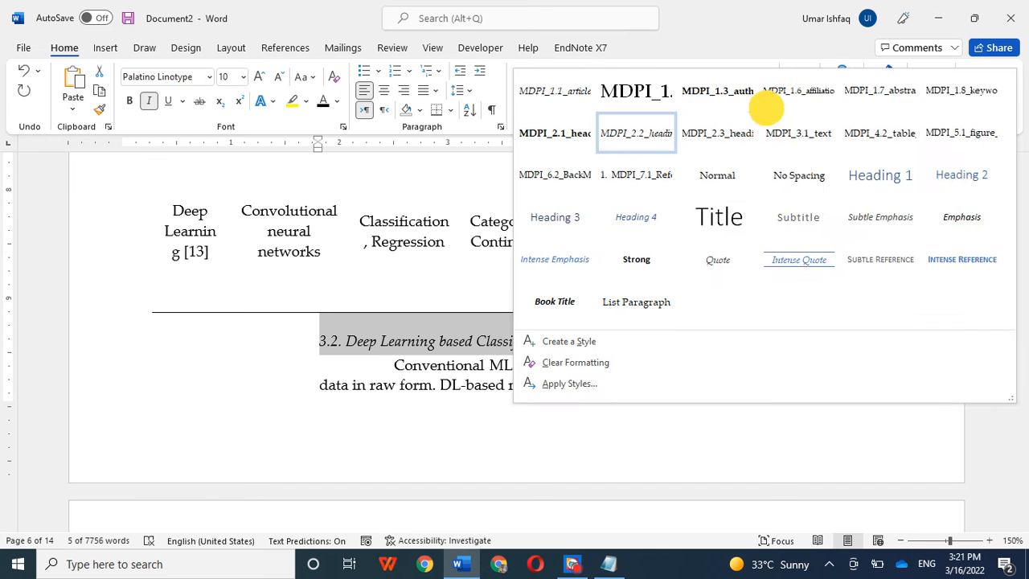
{"action": "left_click", "coordinate": [956, 179]}
Set the "3.2. Deep Learning based Classifiers" heading to black text in the Times New Roman (Headings) font
{"action": "left_click", "coordinate": [324, 106]}
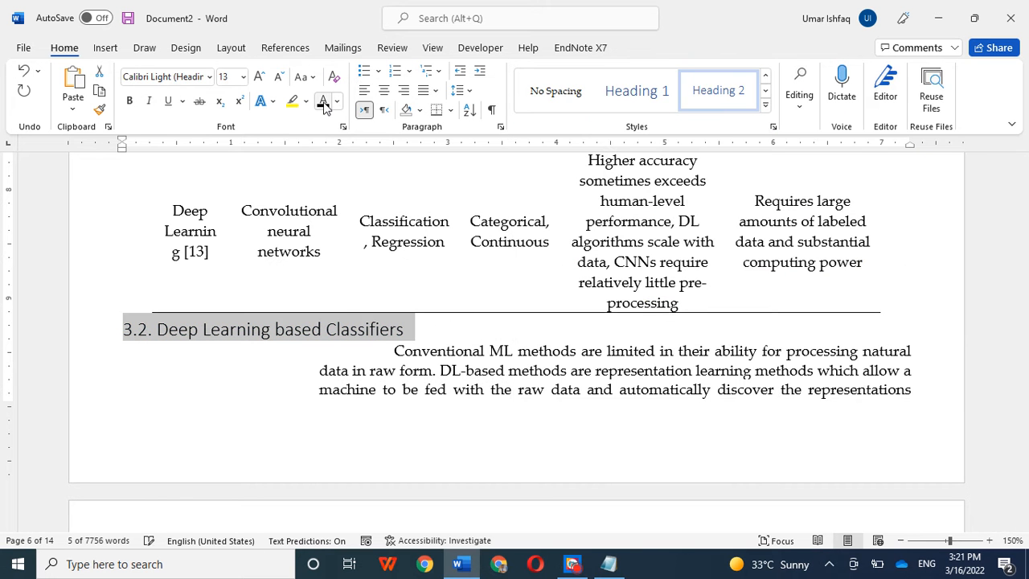
{"action": "left_click", "coordinate": [208, 76]}
{"action": "left_click", "coordinate": [184, 159]}
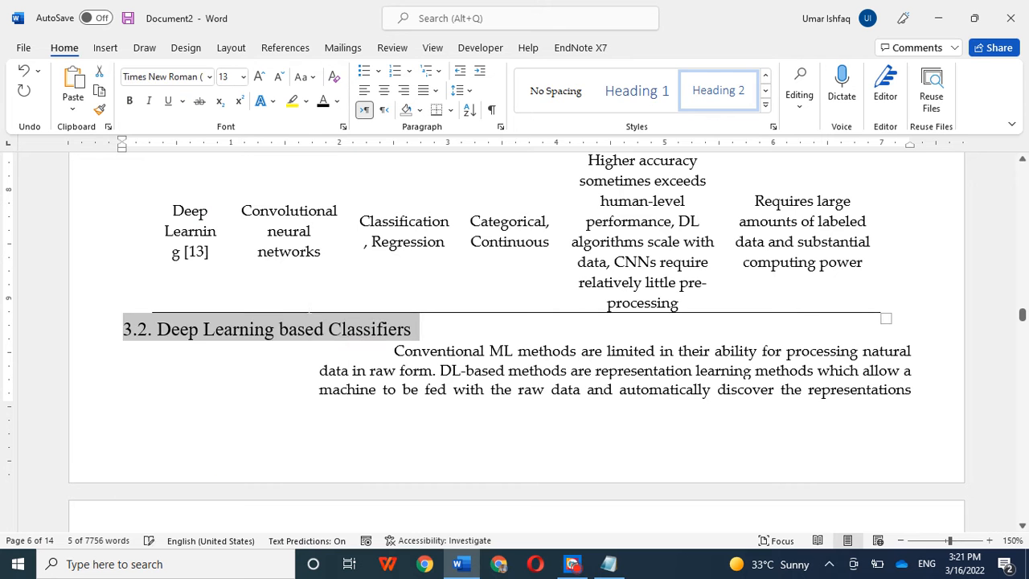
Remove the first-line and left indents from the "Conventional ML methods are limited" paragraph below the 3.2 heading
{"action": "left_click", "coordinate": [388, 352]}
{"action": "key", "text": "BackSpace"}
{"action": "key", "text": "BackSpace"}
{"action": "key", "text": "BackSpace"}
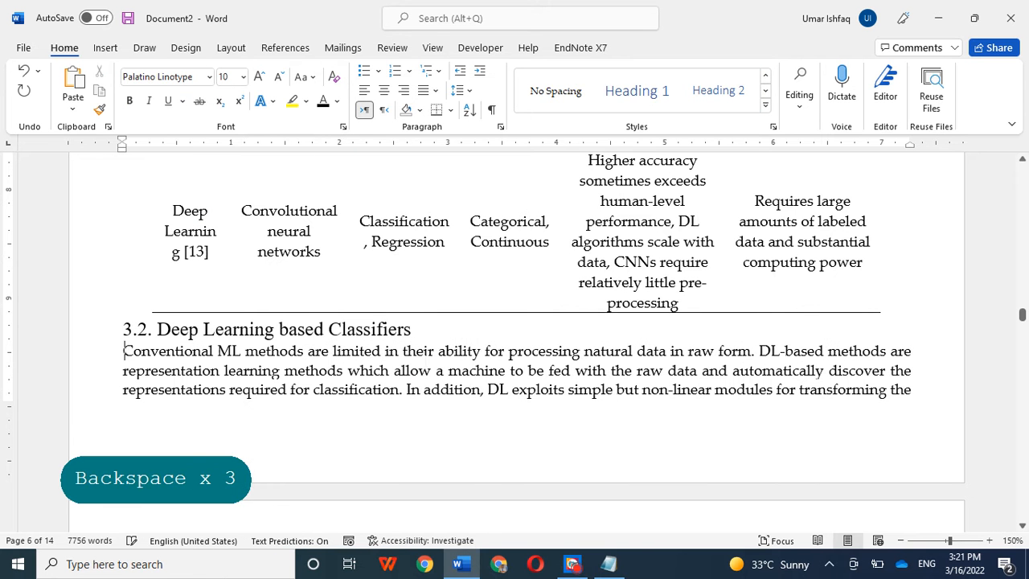
Set the spacing before the "3.2. Deep Learning based Classifiers" heading to 12 pt
{"action": "left_click", "coordinate": [299, 329]}
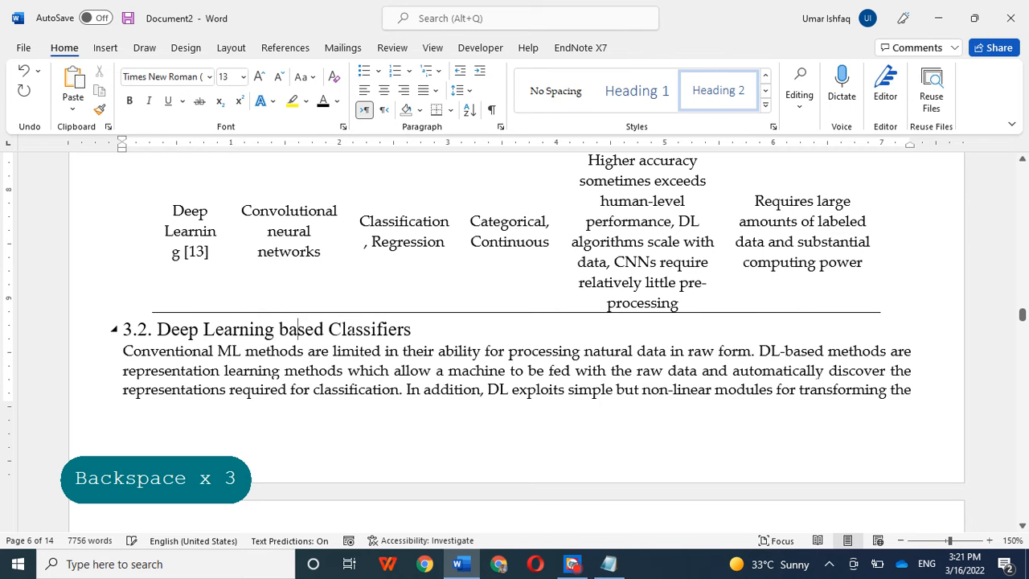
{"action": "left_click", "coordinate": [231, 48]}
{"action": "left_click", "coordinate": [470, 86]}
{"action": "left_click", "coordinate": [471, 86]}
Apply the Heading 3 style to the "3.2.1. Convolutional Neural Network (CNN)" line on page 7
{"action": "scroll", "coordinate": [546, 294], "scroll_direction": "down", "scroll_amount": 10}
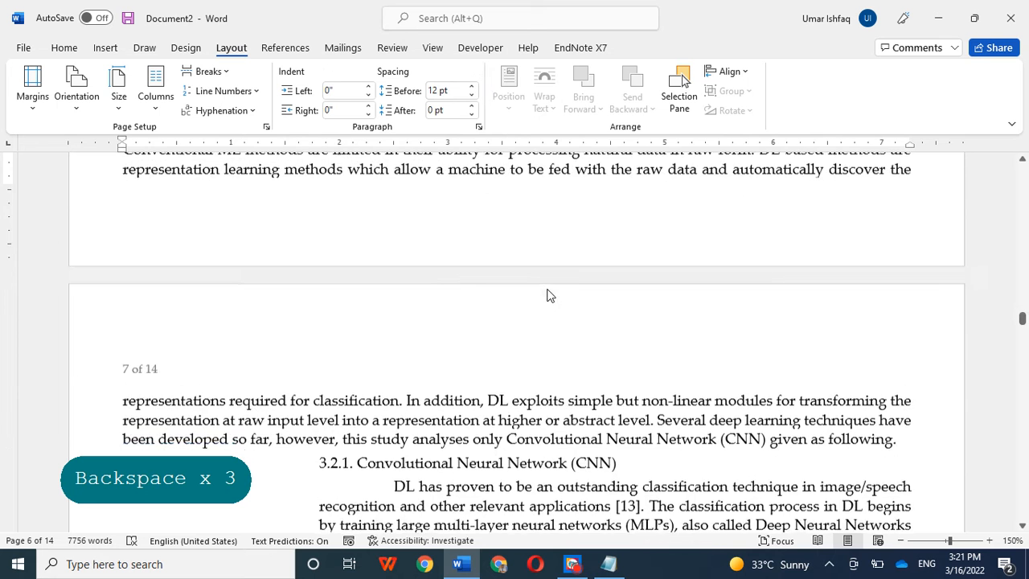
{"action": "left_click", "coordinate": [357, 190]}
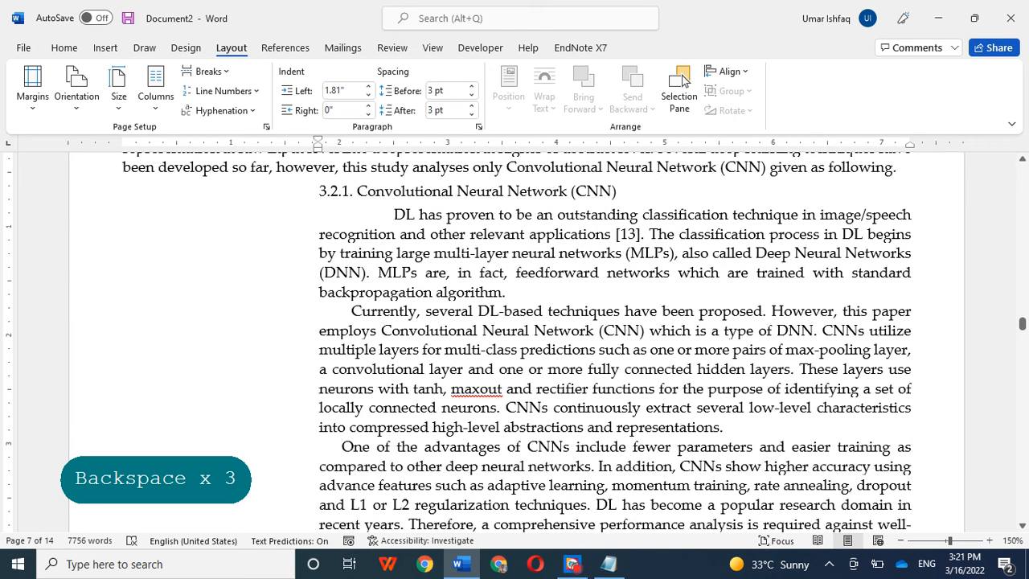
{"action": "left_click", "coordinate": [63, 47]}
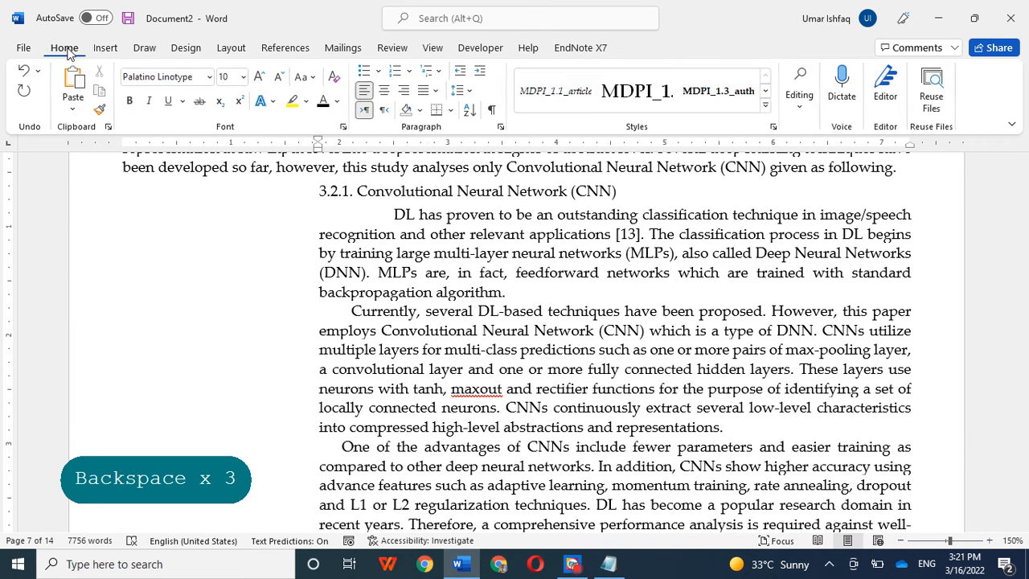
{"action": "left_click", "coordinate": [766, 109]}
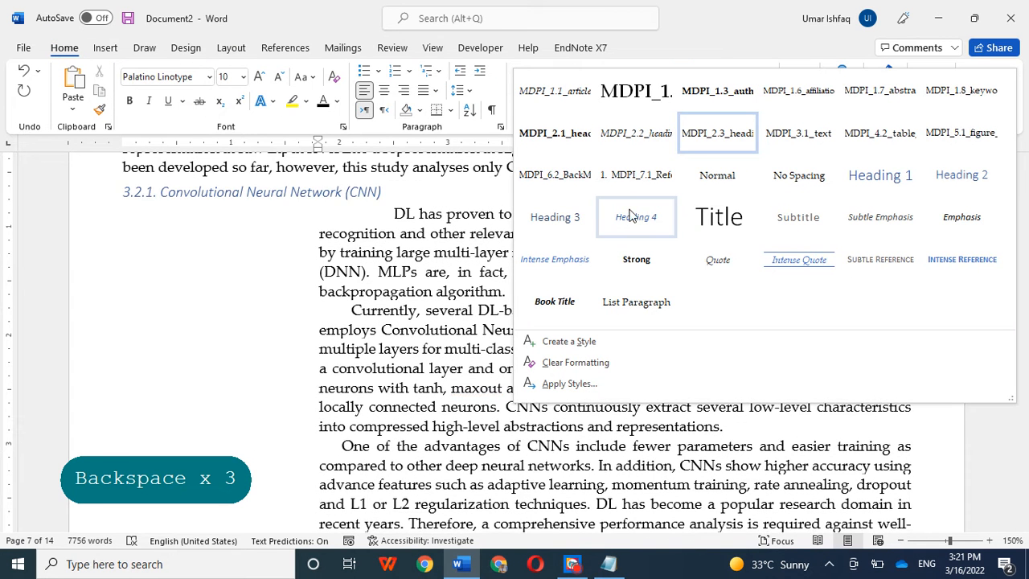
{"action": "left_click", "coordinate": [565, 214]}
Set the "3.2.1. Convolutional Neural Network (CNN)" sub-heading to black text in the Times New Roman (Headings) font
{"action": "left_click_drag", "start_coordinate": [452, 193], "coordinate": [19, 188]}
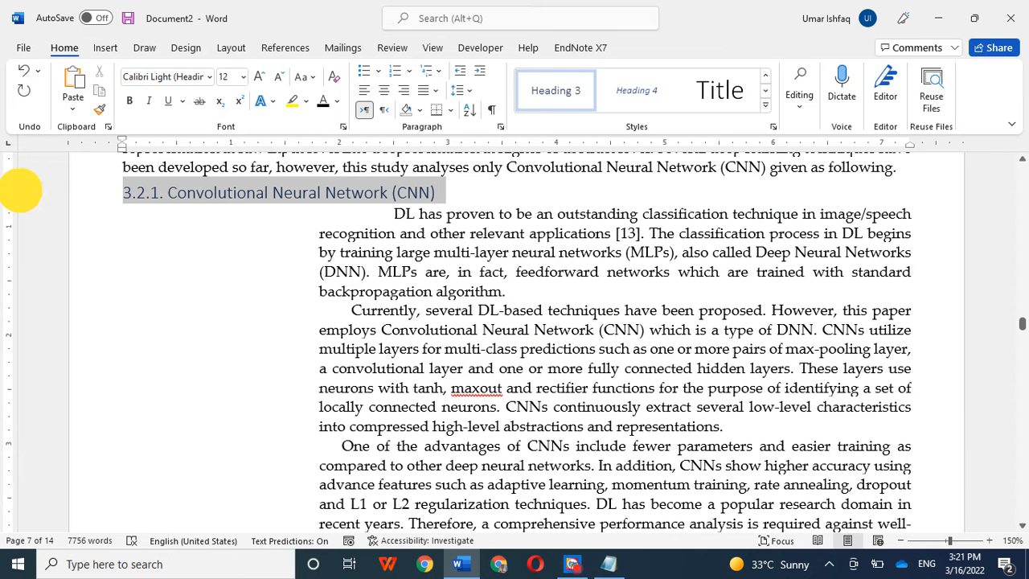
{"action": "left_click", "coordinate": [210, 77]}
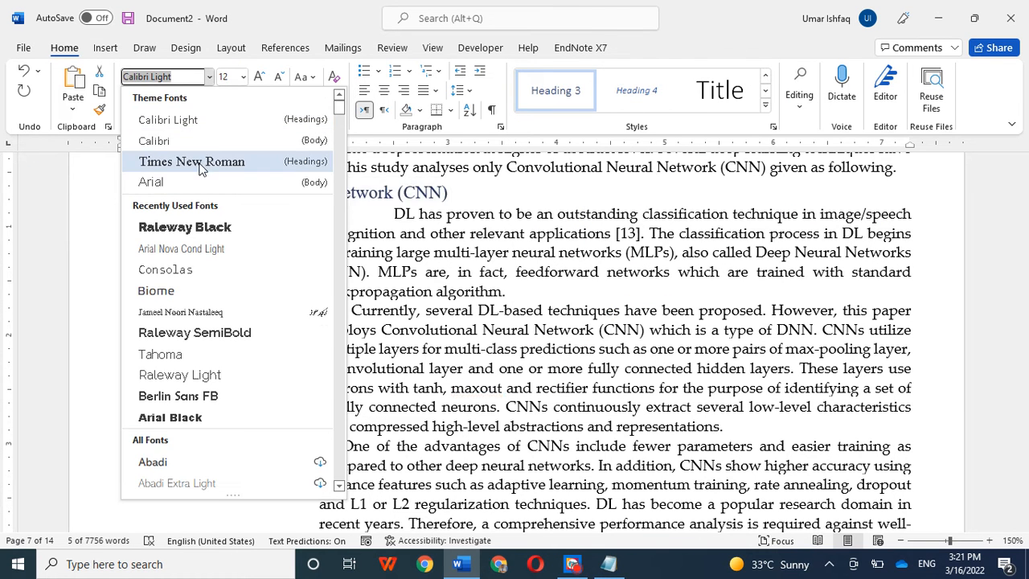
{"action": "left_click", "coordinate": [171, 161]}
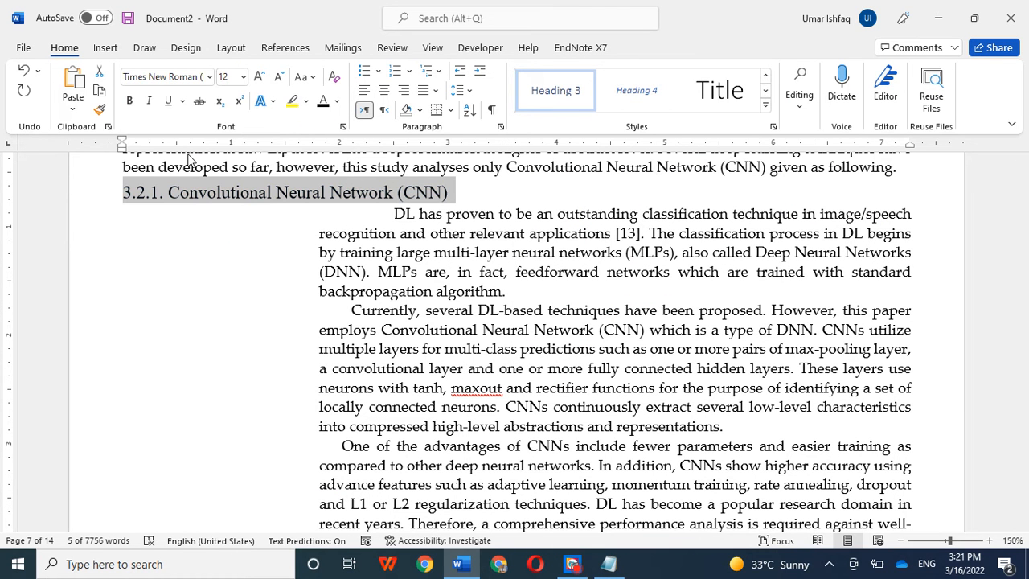
{"action": "left_click", "coordinate": [320, 225]}
Set the spacing before the "3.2.1. Convolutional Neural Network (CNN)" sub-heading to 12 pt
{"action": "left_click", "coordinate": [332, 190]}
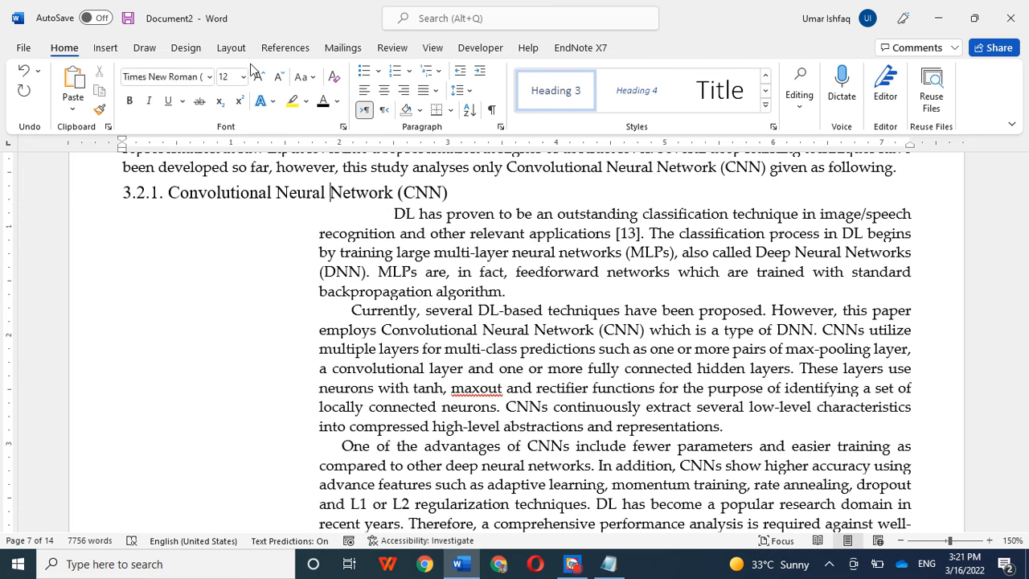
{"action": "left_click", "coordinate": [231, 47]}
{"action": "left_click", "coordinate": [472, 86]}
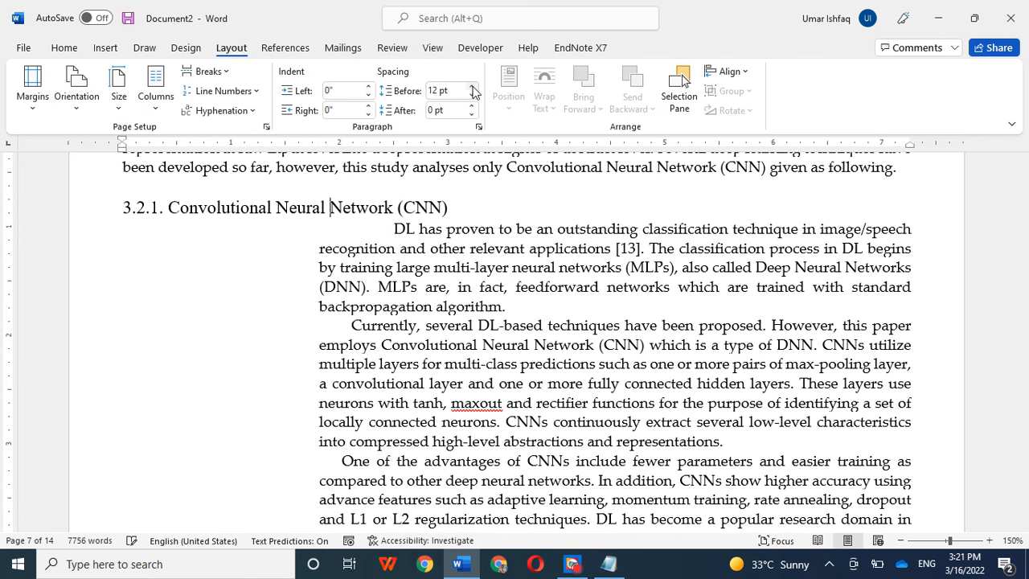
Remove the first-line and left indents from the "DL has proven to be an outstanding classification technique" paragraph below the 3.2.1 sub-heading
{"action": "key", "text": "BackSpace"}
{"action": "key", "text": "BackSpace"}
{"action": "key", "text": "BackSpace"}
{"action": "key", "text": "BackSpace"}
{"action": "key", "text": "BackSpace"}
{"action": "key", "text": "BackSpace"}
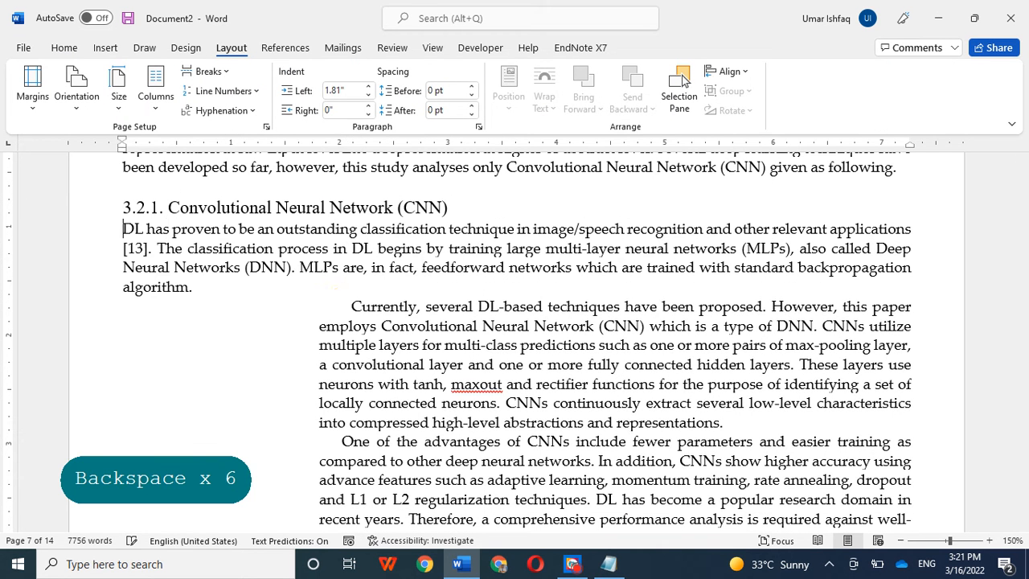
Remove the first-line and left indents from the "Currently, several DL-based techniques have been proposed" paragraph
{"action": "left_click", "coordinate": [351, 310]}
{"action": "key", "text": "BackSpace"}
{"action": "key", "text": "BackSpace"}
{"action": "key", "text": "BackSpace"}
{"action": "key", "text": "BackSpace"}
{"action": "key", "text": "BackSpace"}
{"action": "key", "text": "BackSpace"}
{"action": "key", "text": "BackSpace"}
{"action": "key", "text": "BackSpace"}
Remove the first-line and left indents from the "One of the advantages of CNNs" paragraph above section 4
{"action": "scroll", "coordinate": [514, 338], "scroll_direction": "down", "scroll_amount": 3}
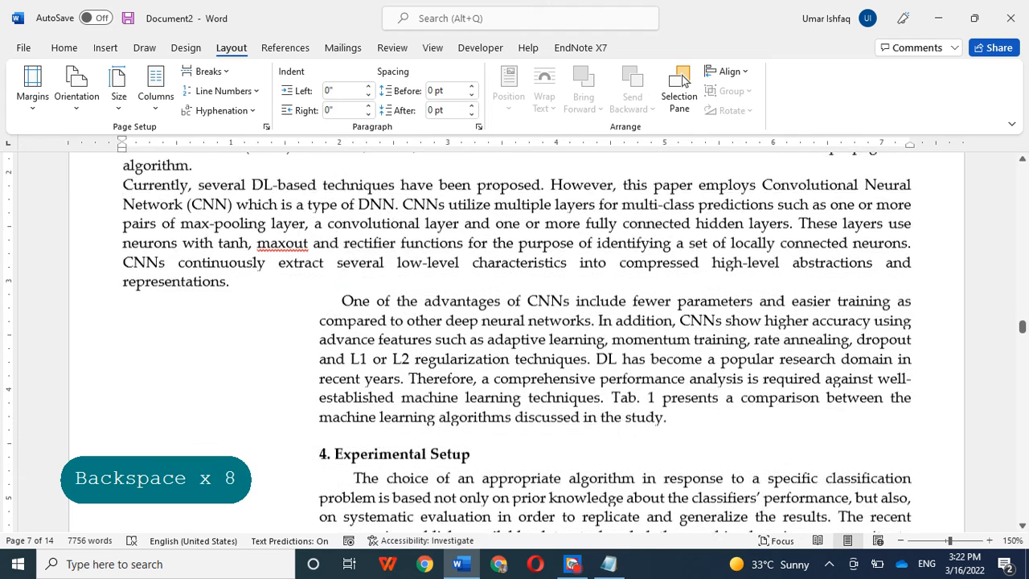
{"action": "key", "text": "BackSpace"}
{"action": "key", "text": "BackSpace"}
{"action": "key", "text": "BackSpace"}
{"action": "key", "text": "BackSpace"}
{"action": "key", "text": "BackSpace"}
{"action": "key", "text": "BackSpace"}
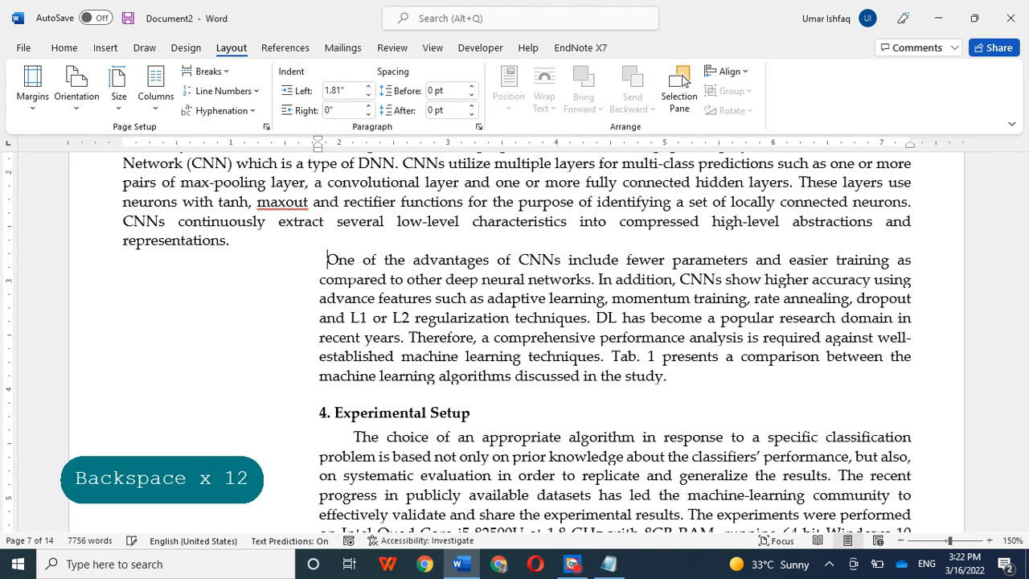
{"action": "key", "text": "BackSpace"}
Apply the Heading 1 style to the "4. Experimental Setup" heading
{"action": "scroll", "coordinate": [345, 269], "scroll_direction": "down", "scroll_amount": 2}
{"action": "left_click", "coordinate": [338, 266]}
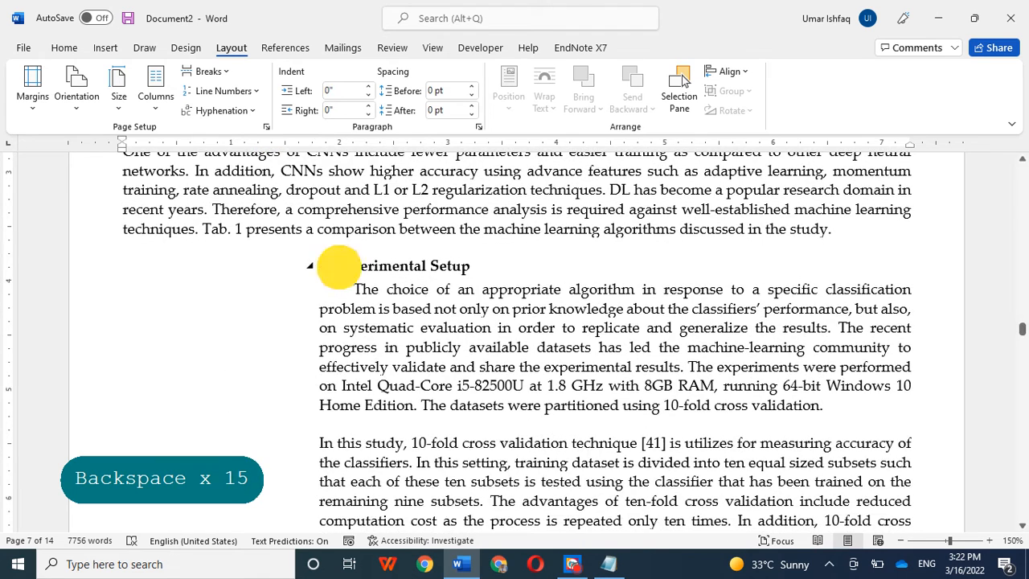
{"action": "left_click", "coordinate": [335, 265]}
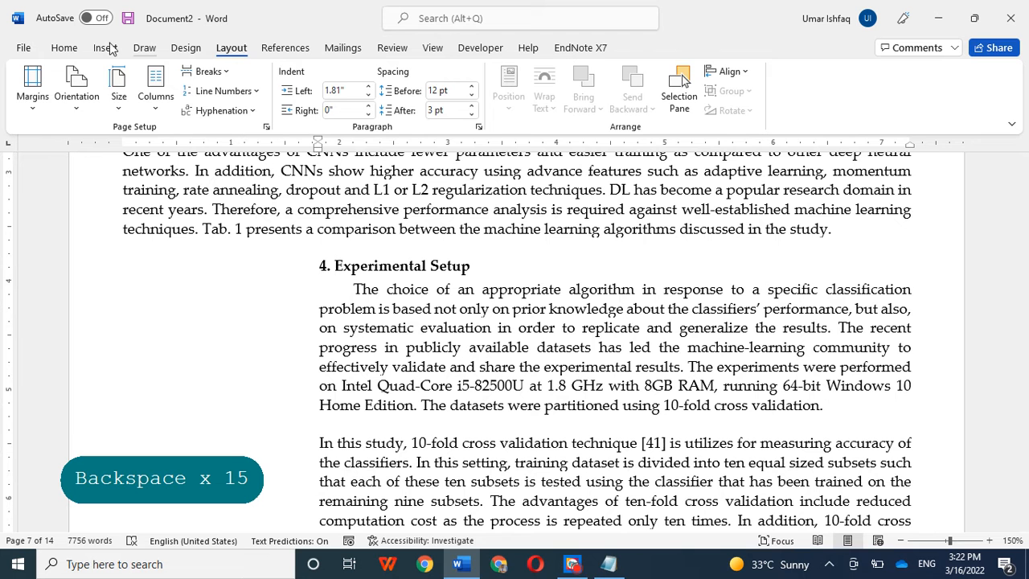
{"action": "left_click", "coordinate": [64, 45]}
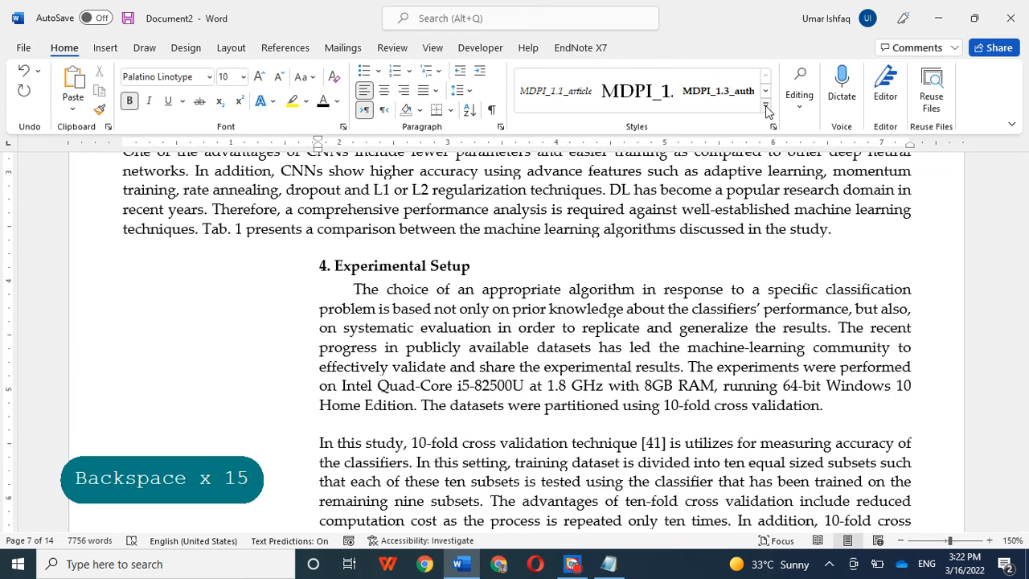
{"action": "left_click", "coordinate": [768, 111]}
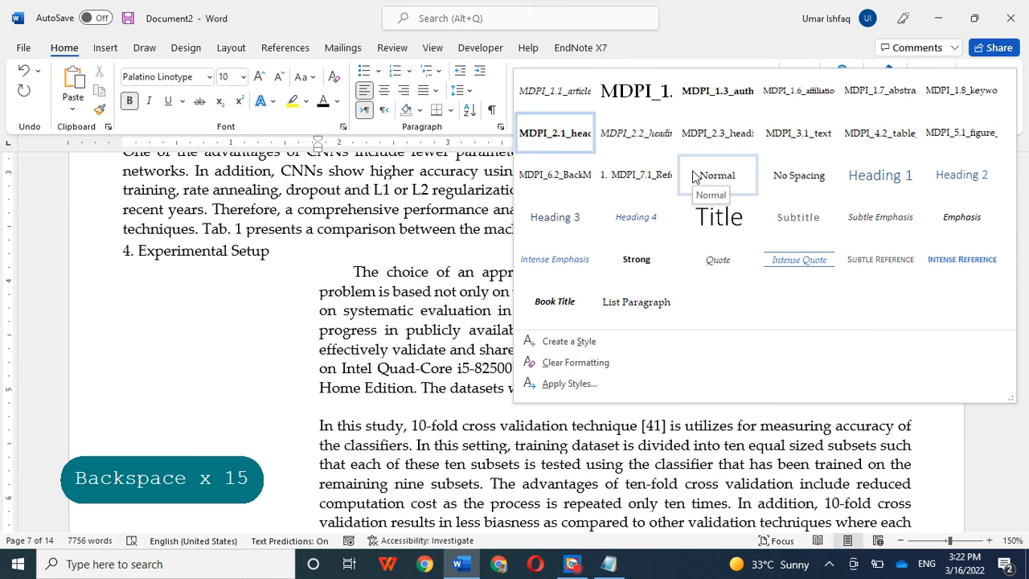
{"action": "left_click", "coordinate": [855, 171]}
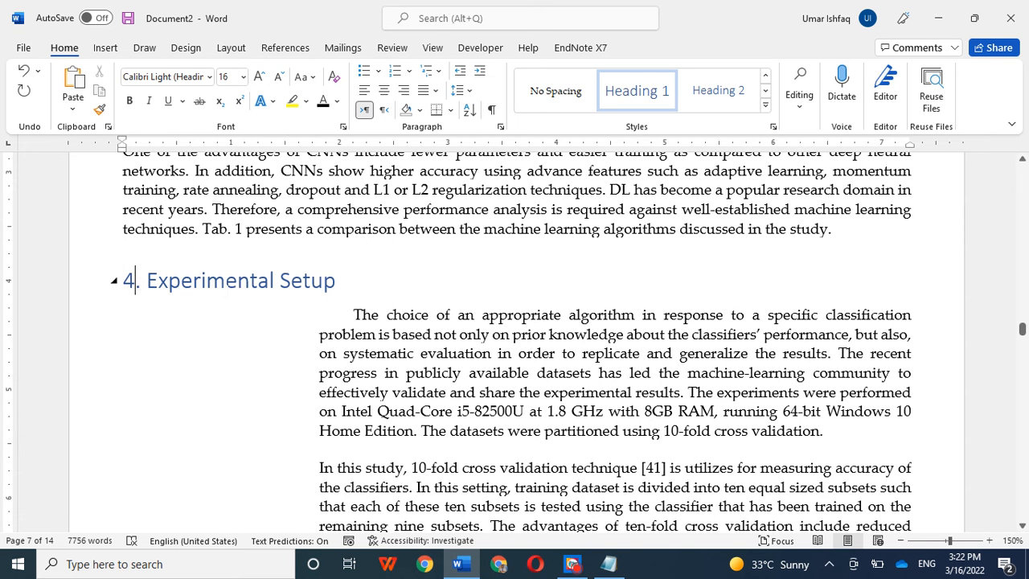
{"action": "scroll", "coordinate": [511, 341], "scroll_direction": "down", "scroll_amount": 5}
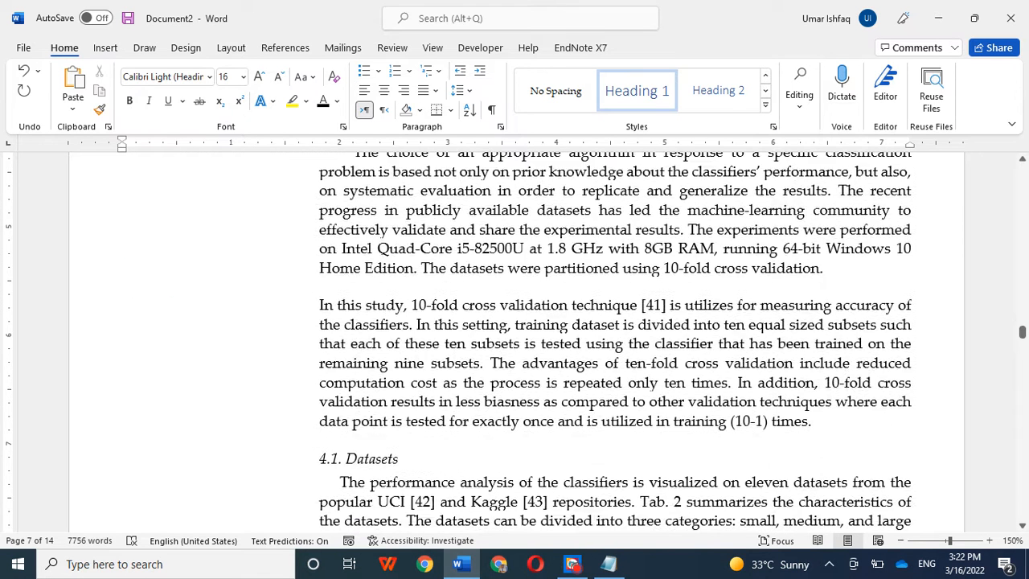
{"action": "left_click", "coordinate": [372, 404]}
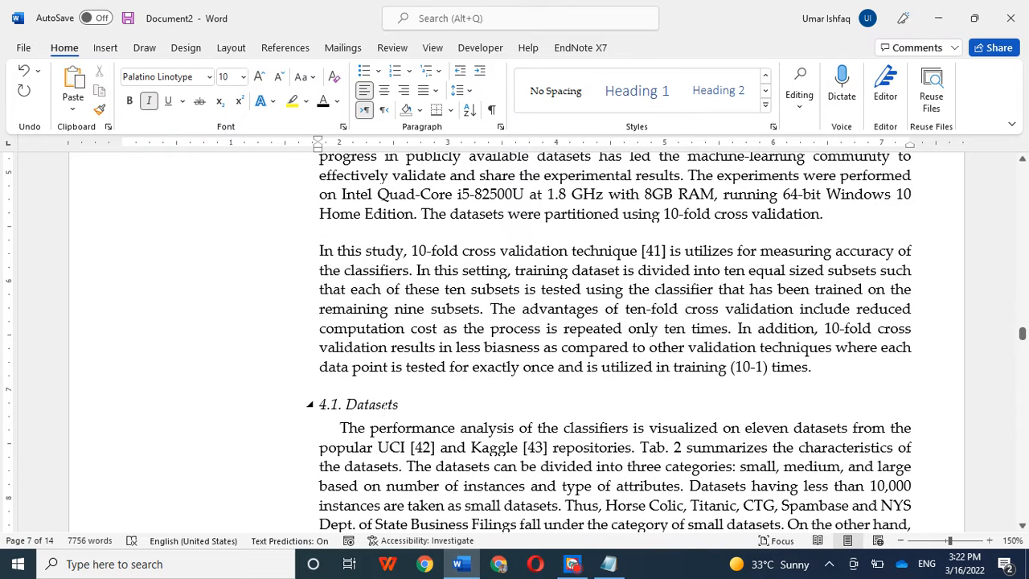
{"action": "left_click_drag", "start_coordinate": [415, 406], "coordinate": [311, 408]}
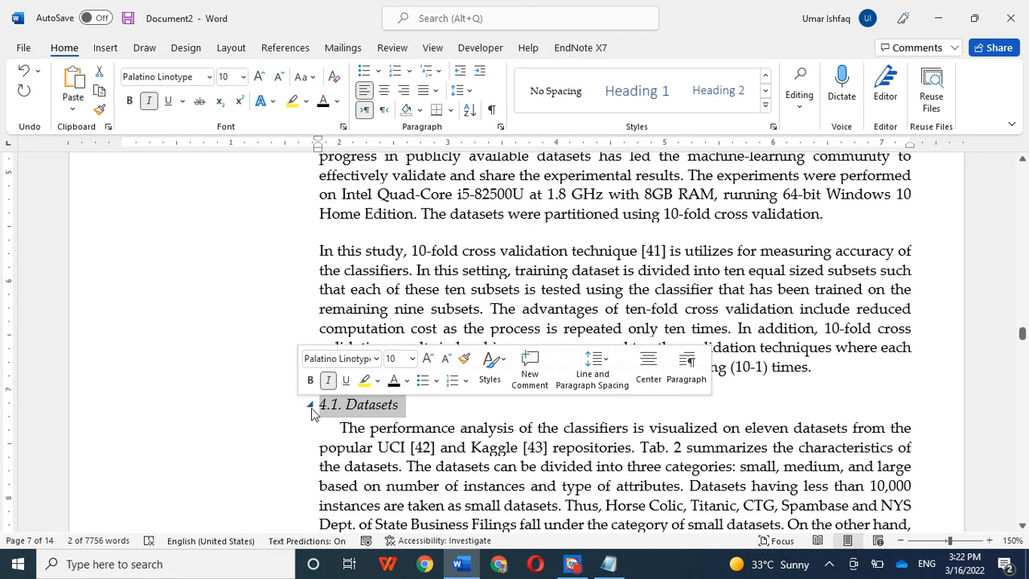
{"action": "scroll", "coordinate": [311, 408], "scroll_direction": "up", "scroll_amount": 5}
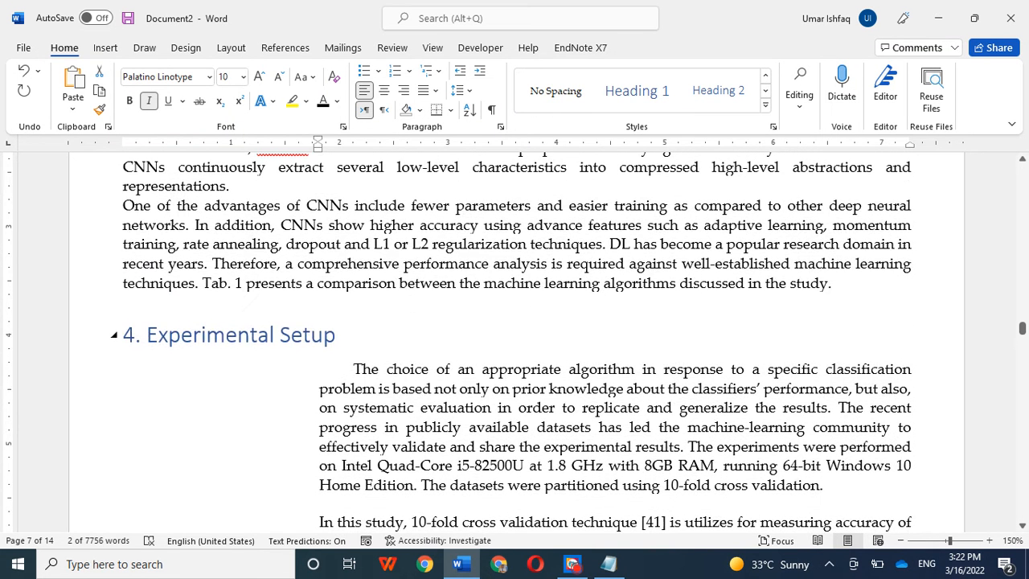
Set the font of the "4. Experimental Setup" heading to Times New Roman
{"action": "left_click_drag", "start_coordinate": [153, 333], "coordinate": [12, 330]}
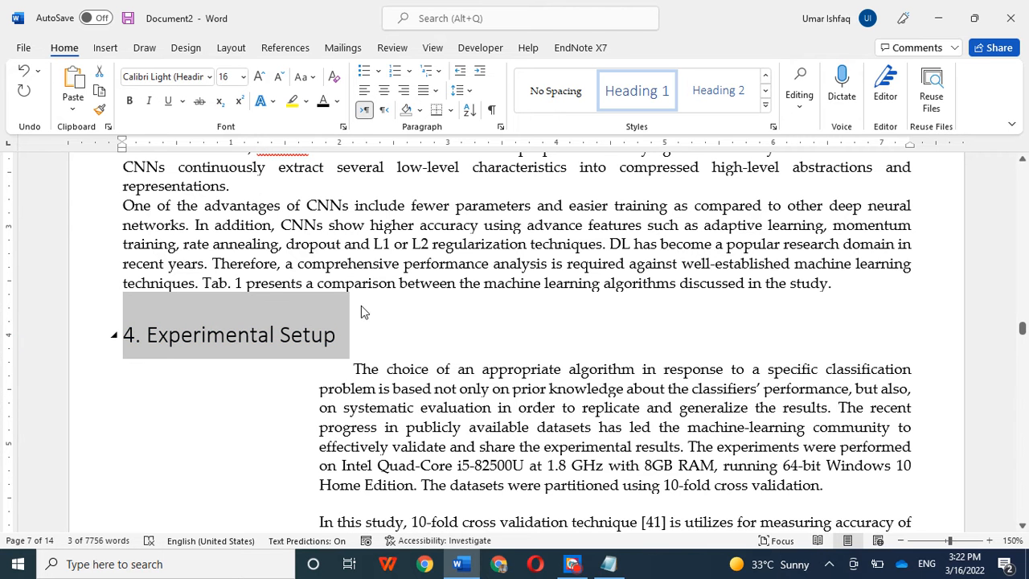
{"action": "left_click", "coordinate": [209, 77]}
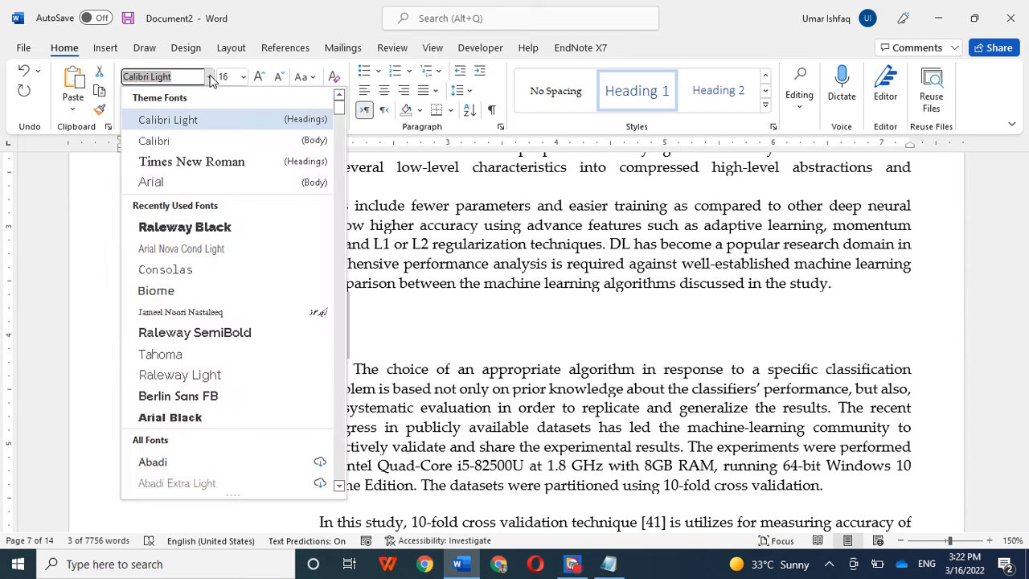
{"action": "left_click", "coordinate": [189, 161]}
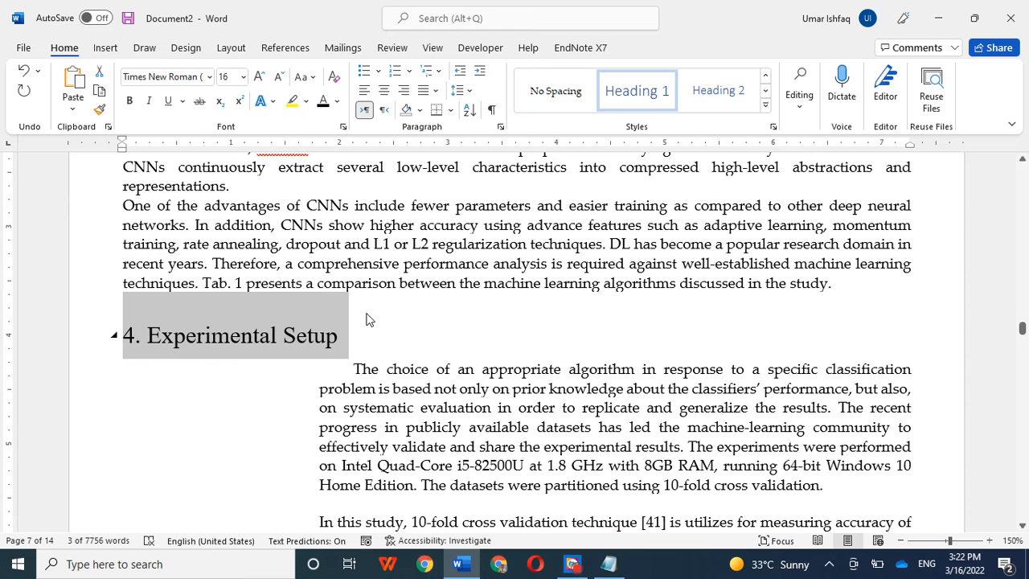
Remove the first-line and left indents from the "The choice of an appropriate algorithm" paragraph below the section 4 heading
{"action": "scroll", "coordinate": [367, 311], "scroll_direction": "down", "scroll_amount": 2}
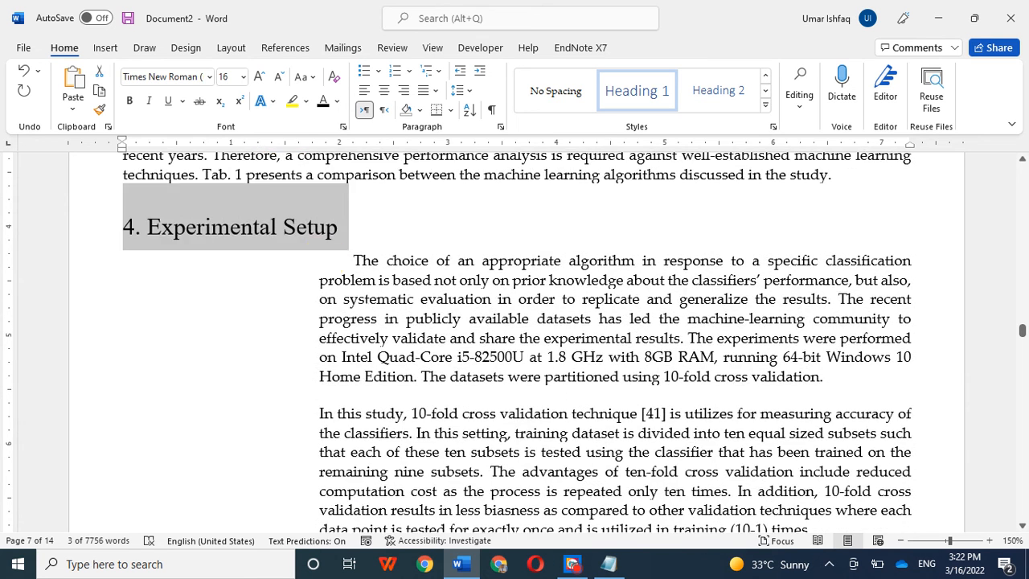
{"action": "left_click", "coordinate": [347, 260]}
{"action": "scroll", "coordinate": [348, 259], "scroll_direction": "down", "scroll_amount": 4}
{"action": "scroll", "coordinate": [516, 342], "scroll_direction": "up", "scroll_amount": 4}
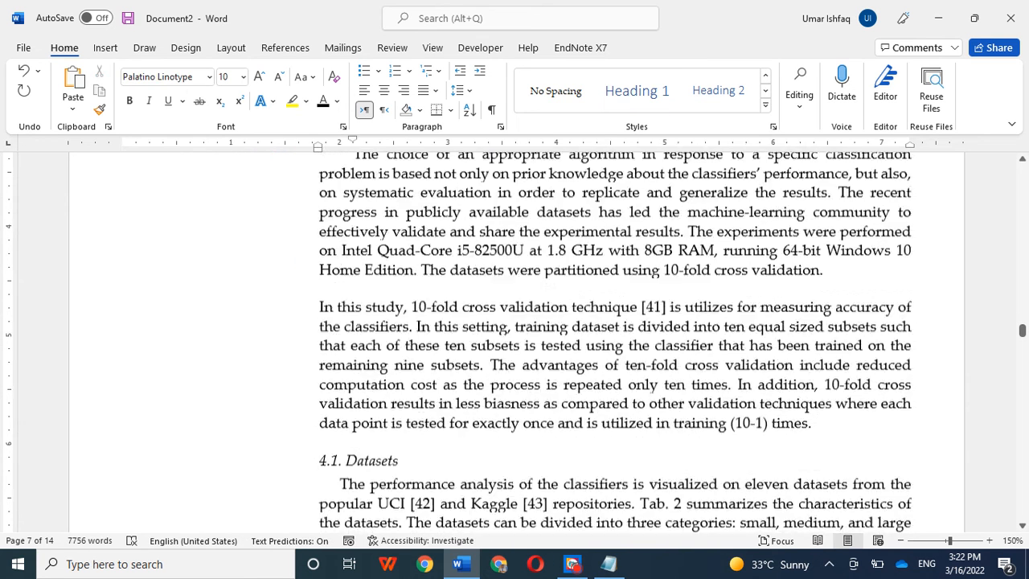
{"action": "key", "text": "BackSpace"}
{"action": "key", "text": "BackSpace"}
{"action": "key", "text": "BackSpace"}
{"action": "key", "text": "BackSpace"}
{"action": "key", "text": "BackSpace"}
{"action": "key", "text": "BackSpace"}
{"action": "key", "text": "BackSpace"}
{"action": "key", "text": "BackSpace"}
{"action": "key", "text": "BackSpace"}
{"action": "key", "text": "BackSpace"}
{"action": "key", "text": "BackSpace"}
{"action": "key", "text": "BackSpace"}
{"action": "key", "text": "BackSpace"}
{"action": "key", "text": "BackSpace"}
{"action": "key", "text": "BackSpace"}
{"action": "key", "text": "BackSpace"}
{"action": "key", "text": "BackSpace"}
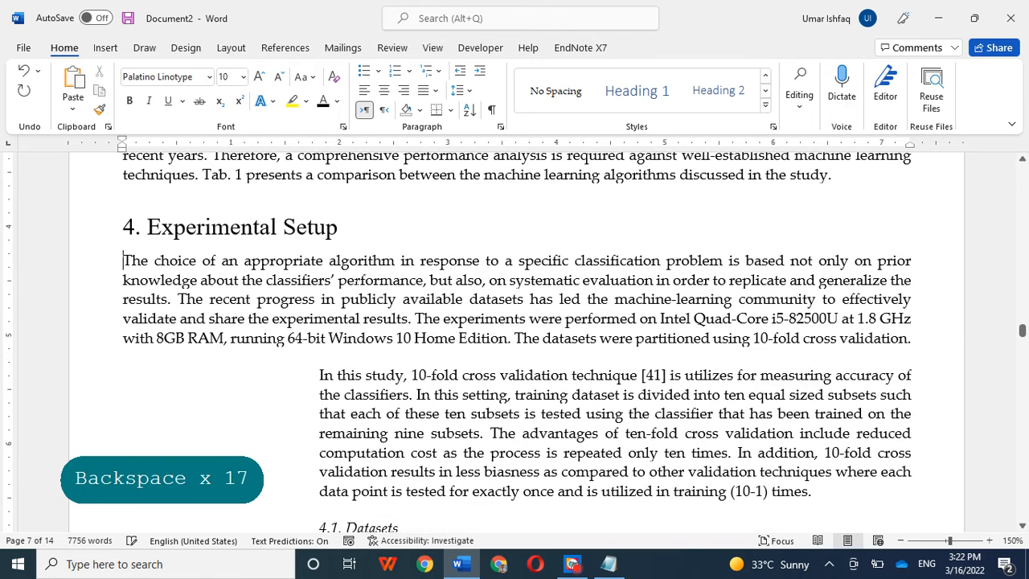
Clear the formatting of the "In this study, 10-fold cross validation technique" paragraph to remove its left indent
{"action": "key", "text": "BackSpace"}
{"action": "left_click", "coordinate": [335, 75]}
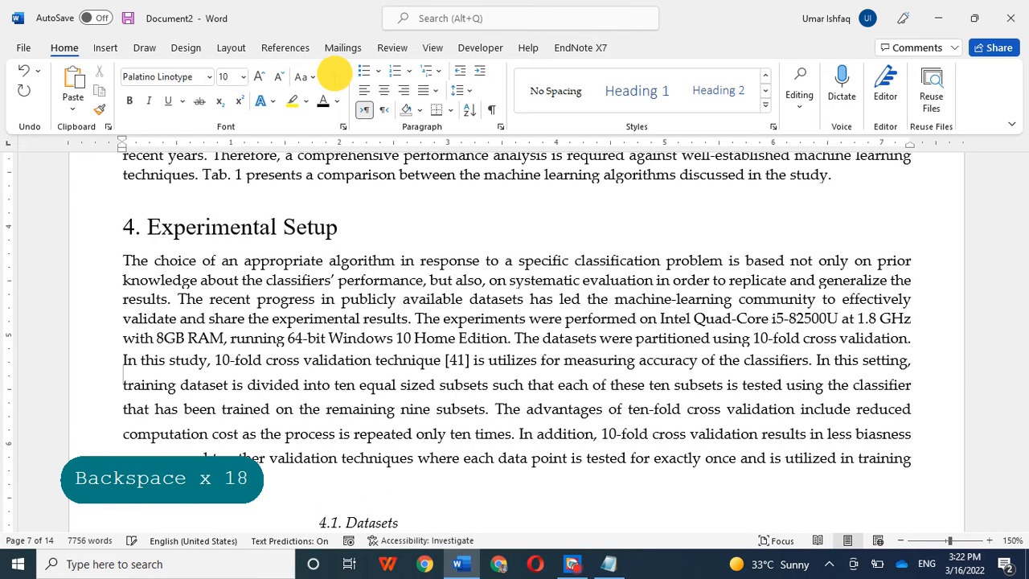
Insert an empty line before the "In this study, 10-fold cross validation technique" paragraph in section 4
{"action": "scroll", "coordinate": [368, 298], "scroll_direction": "down", "scroll_amount": 1}
{"action": "key", "text": "Return"}
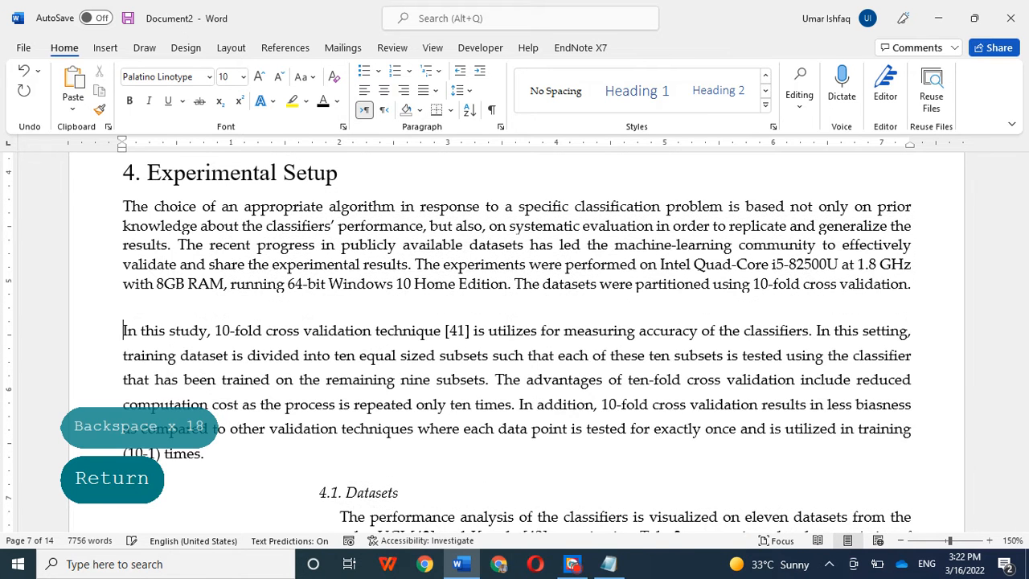
Apply the Heading 2 style to the "4.1. Datasets" heading and format it in black Times New Roman
{"action": "scroll", "coordinate": [346, 385], "scroll_direction": "down", "scroll_amount": 2}
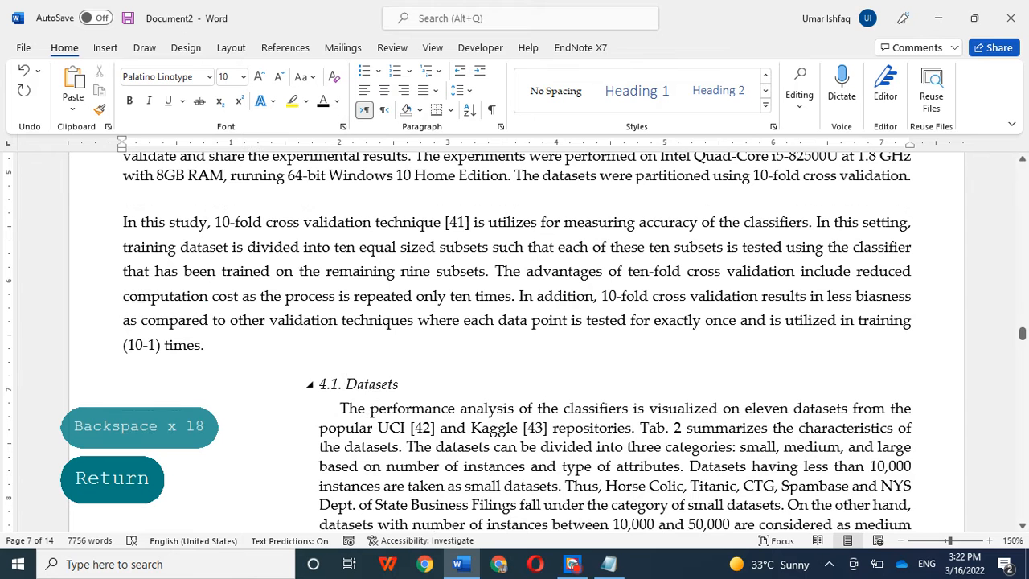
{"action": "left_click", "coordinate": [346, 386]}
{"action": "key", "text": "Right"}
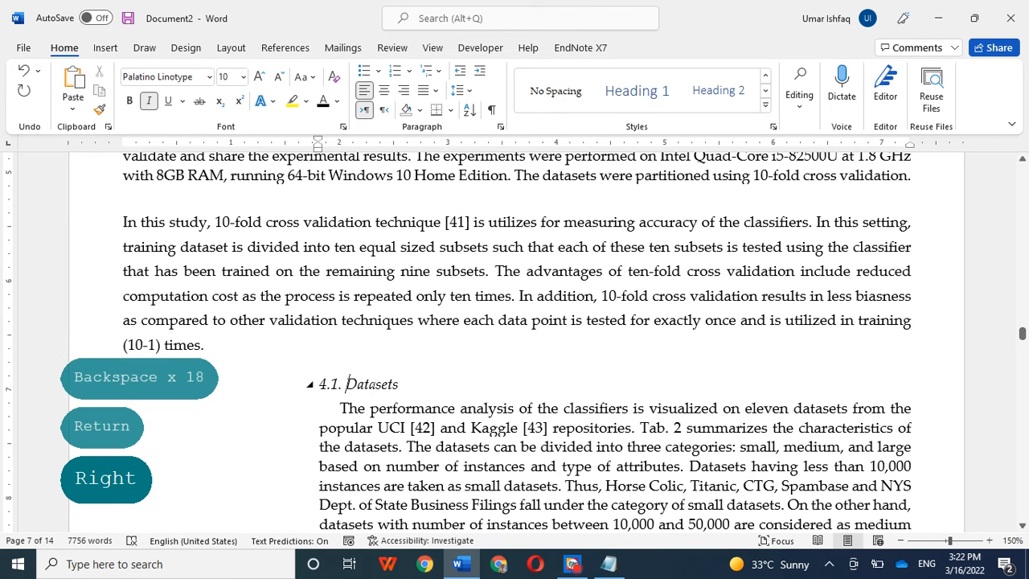
{"action": "left_click", "coordinate": [707, 95]}
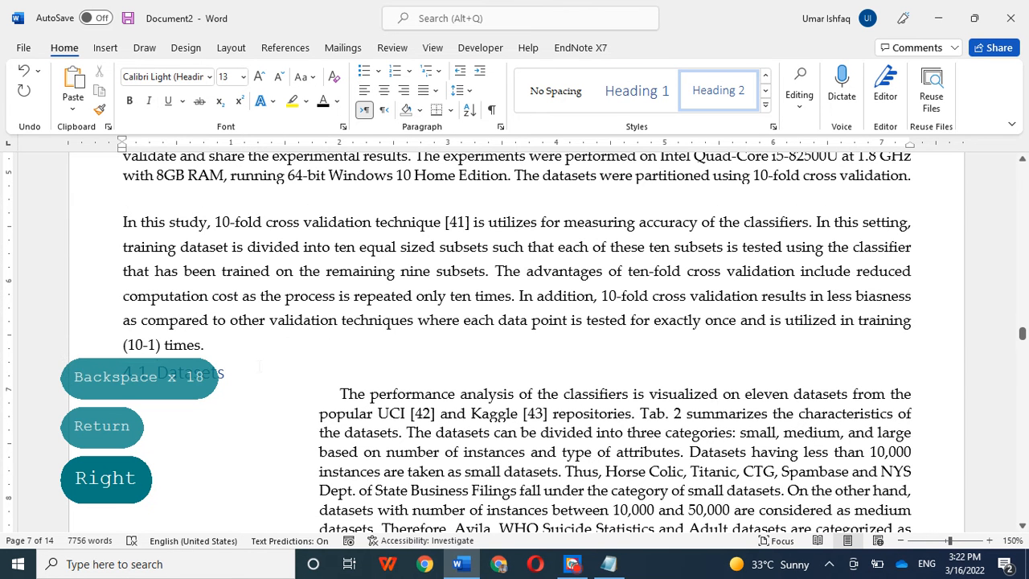
{"action": "left_click_drag", "start_coordinate": [258, 365], "coordinate": [11, 375]}
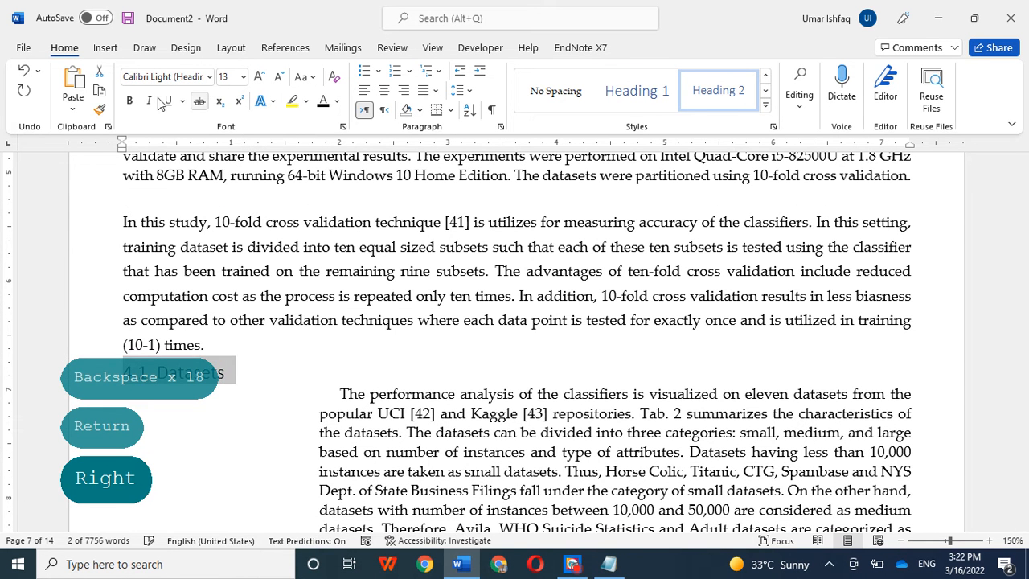
{"action": "left_click", "coordinate": [208, 76]}
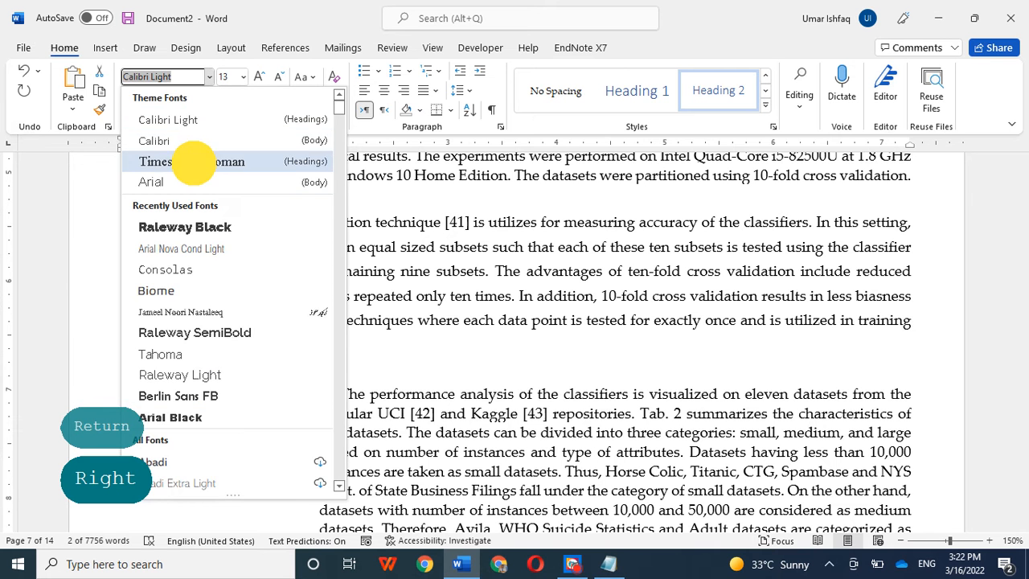
{"action": "left_click", "coordinate": [190, 161]}
Remove the first-line and left indents from the paragraph under "4.1. Datasets" so it starts at the page margin
{"action": "key", "text": "Right"}
{"action": "key", "text": "BackSpace"}
{"action": "key", "text": "BackSpace"}
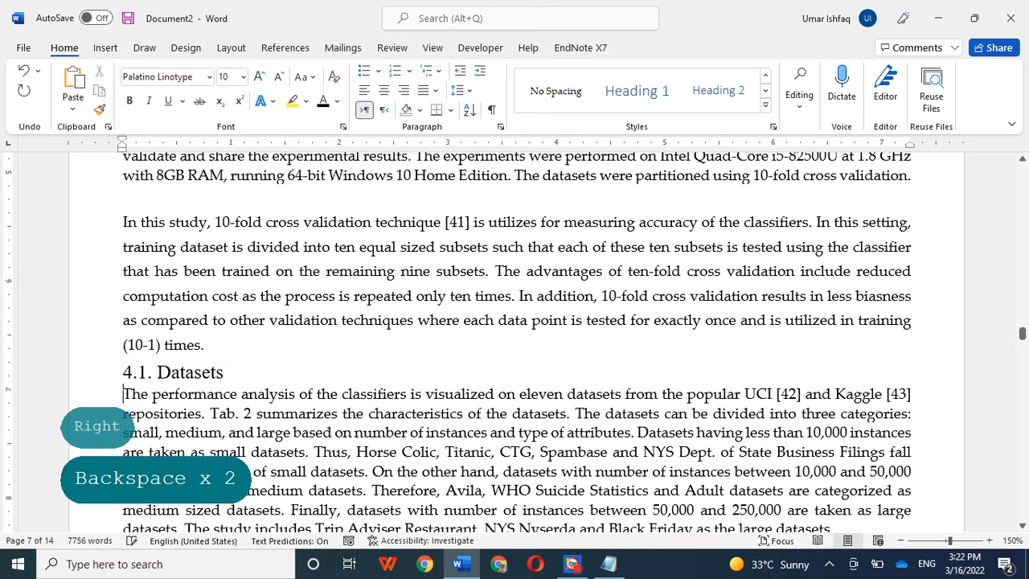
Set the spacing before the "4.1. Datasets" heading to 6 pt
{"action": "scroll", "coordinate": [195, 273], "scroll_direction": "down", "scroll_amount": 1}
{"action": "left_click", "coordinate": [195, 263]}
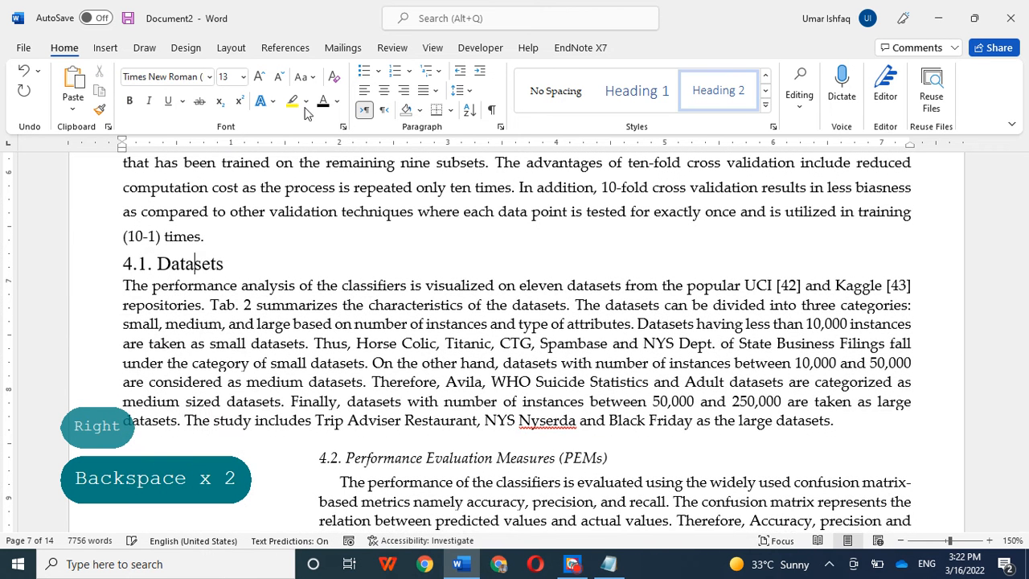
{"action": "left_click", "coordinate": [230, 48]}
{"action": "left_click", "coordinate": [474, 87]}
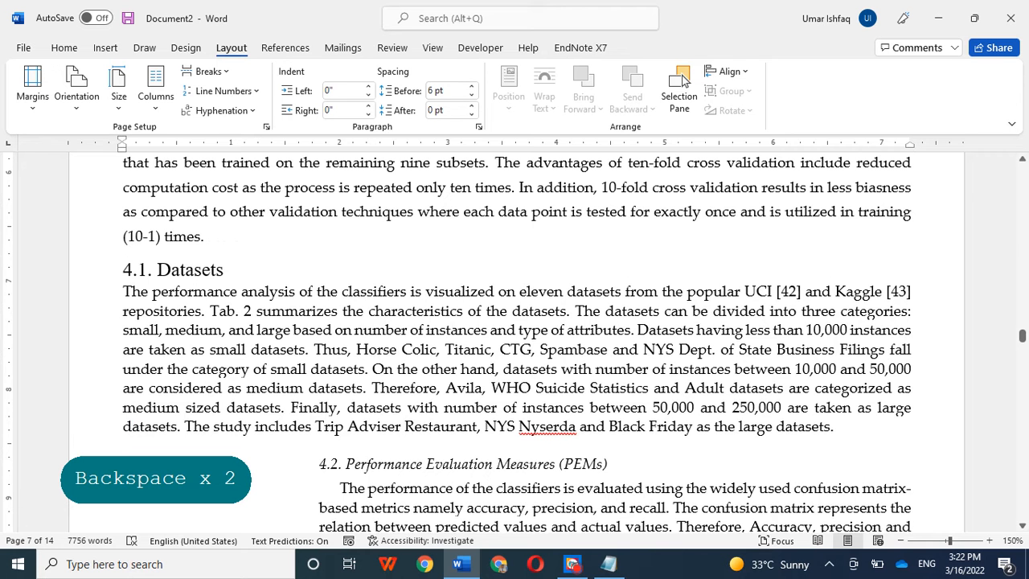
Apply the Heading 2 style to "4.2. Performance Evaluation Measures (PEMs)" and format it in black Times New Roman
{"action": "scroll", "coordinate": [682, 78], "scroll_direction": "down", "scroll_amount": 2}
{"action": "left_click", "coordinate": [347, 356]}
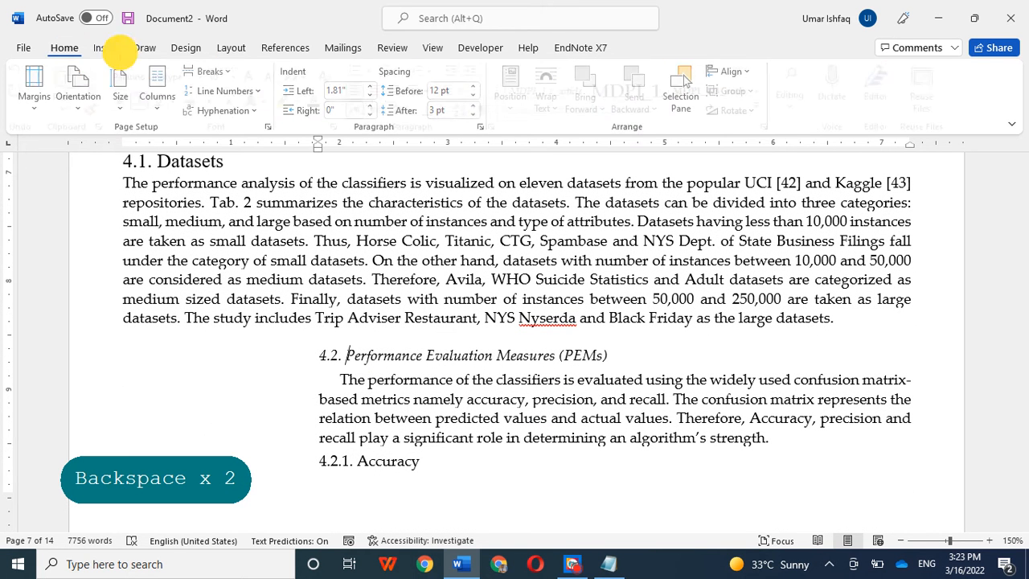
{"action": "left_click", "coordinate": [65, 48]}
{"action": "left_click", "coordinate": [773, 116]}
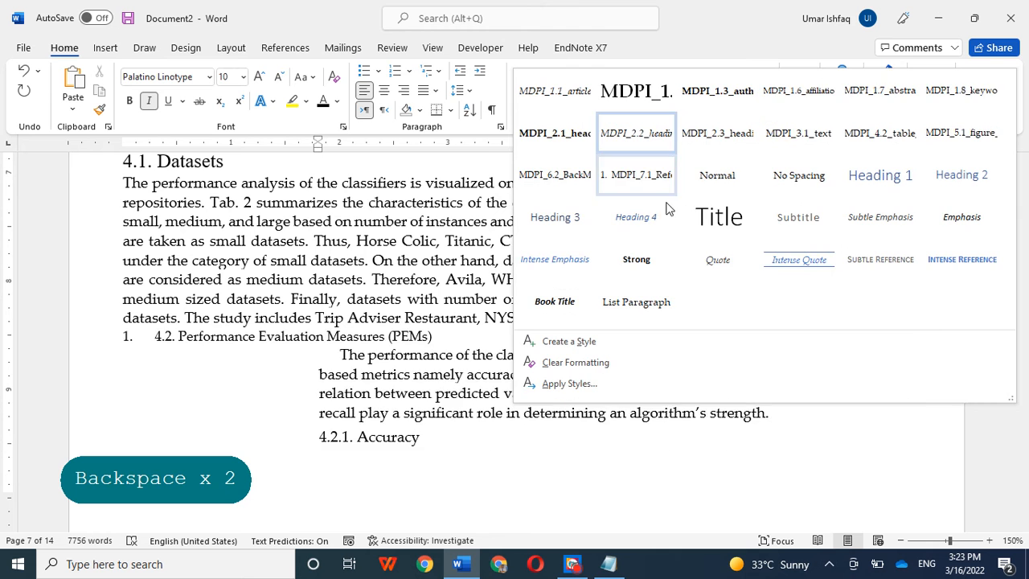
{"action": "left_click", "coordinate": [956, 175]}
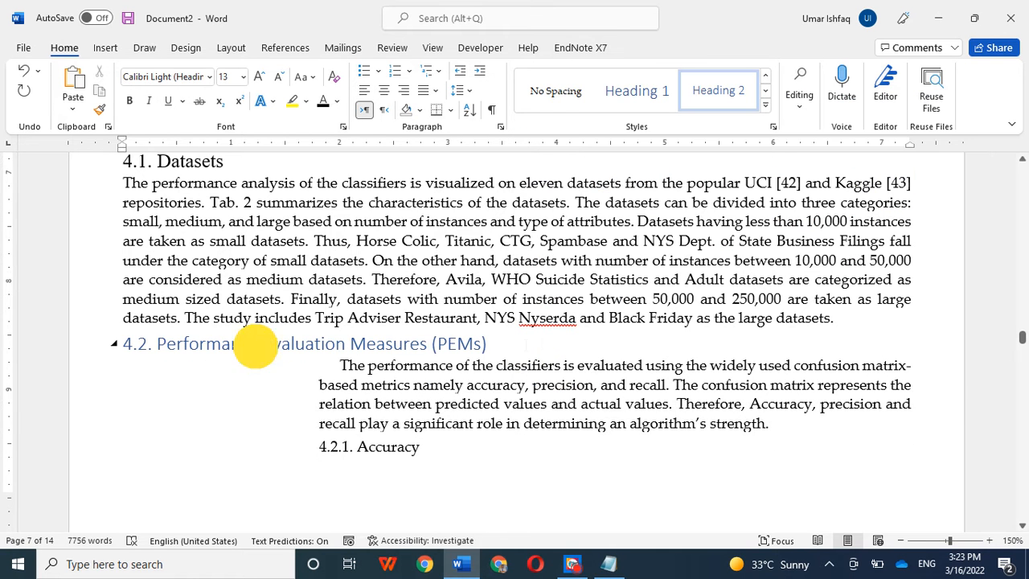
{"action": "triple_click", "coordinate": [257, 344]}
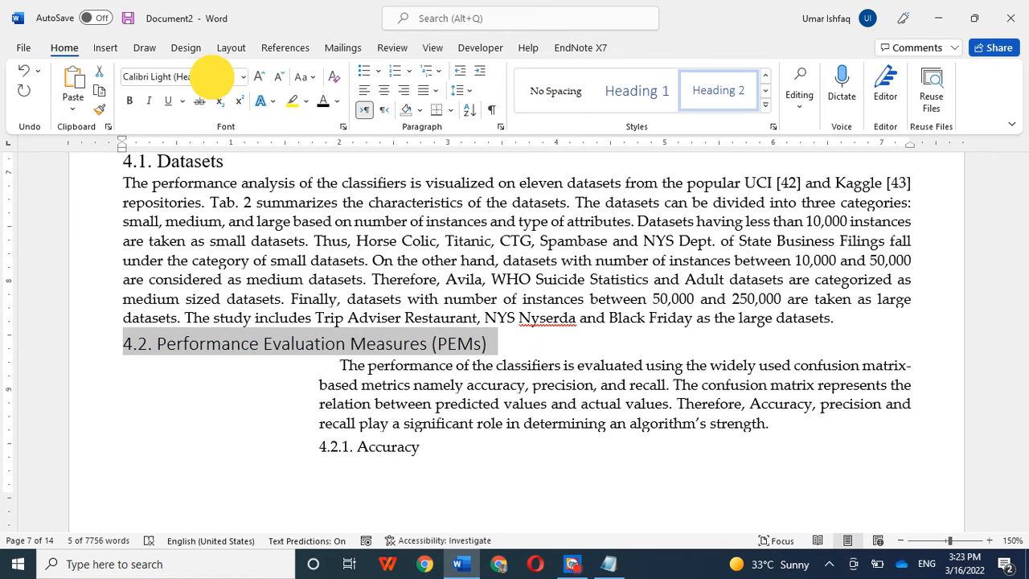
{"action": "left_click", "coordinate": [209, 76]}
{"action": "left_click", "coordinate": [185, 158]}
Remove the first-line and left indents from the paragraph under the 4.2 heading
{"action": "left_click", "coordinate": [349, 370]}
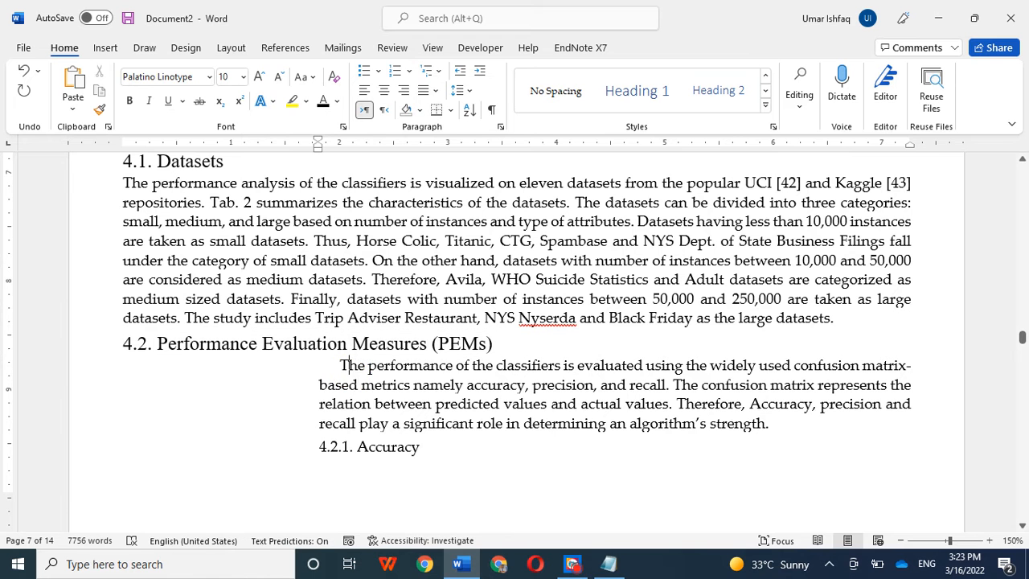
{"action": "key", "text": "Left"}
{"action": "key", "text": "BackSpace"}
{"action": "key", "text": "BackSpace"}
Set the spacing before the "4.2. Performance Evaluation Measures (PEMs)" heading to 12 pt
{"action": "scroll", "coordinate": [358, 373], "scroll_direction": "down", "scroll_amount": 1}
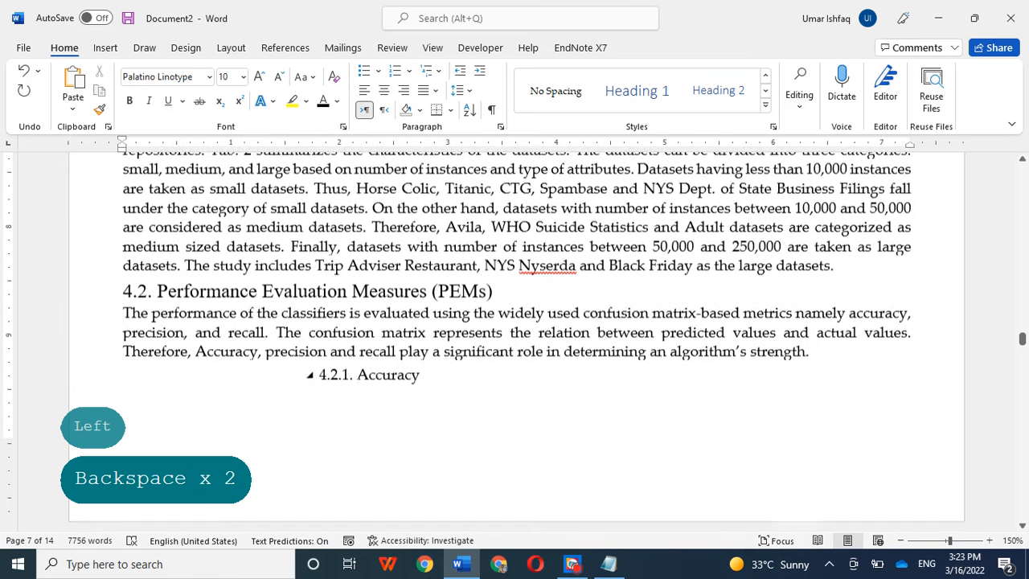
{"action": "left_click", "coordinate": [357, 373]}
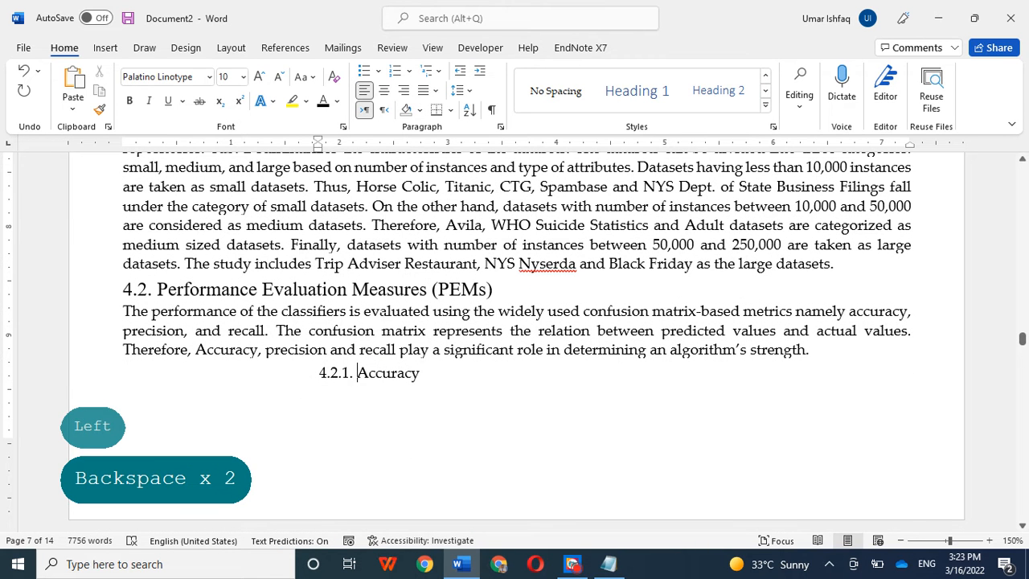
{"action": "left_click", "coordinate": [351, 290]}
{"action": "left_click", "coordinate": [219, 46]}
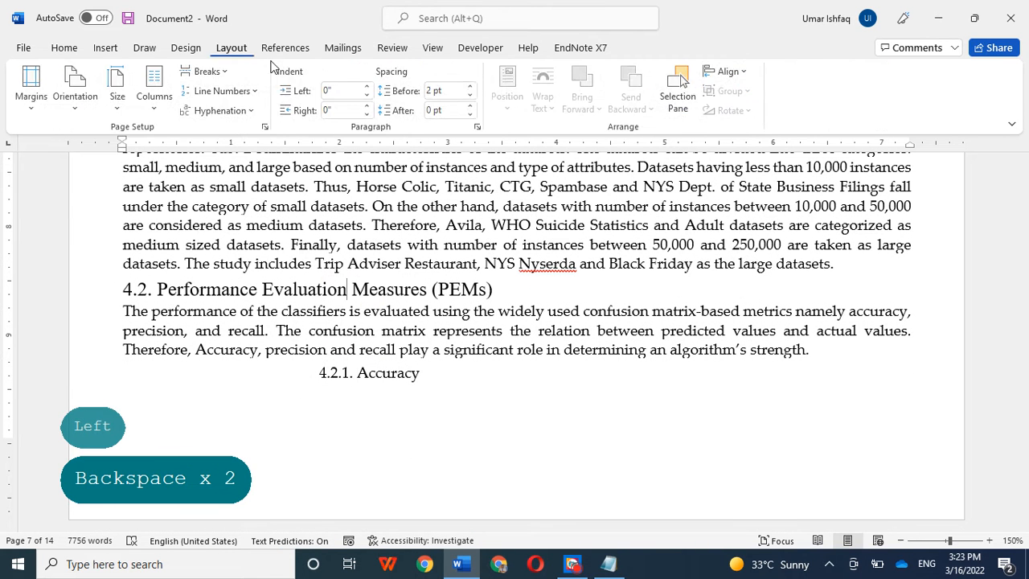
{"action": "left_click", "coordinate": [471, 86]}
{"action": "left_click", "coordinate": [472, 86]}
{"action": "scroll", "coordinate": [442, 303], "scroll_direction": "down", "scroll_amount": 2}
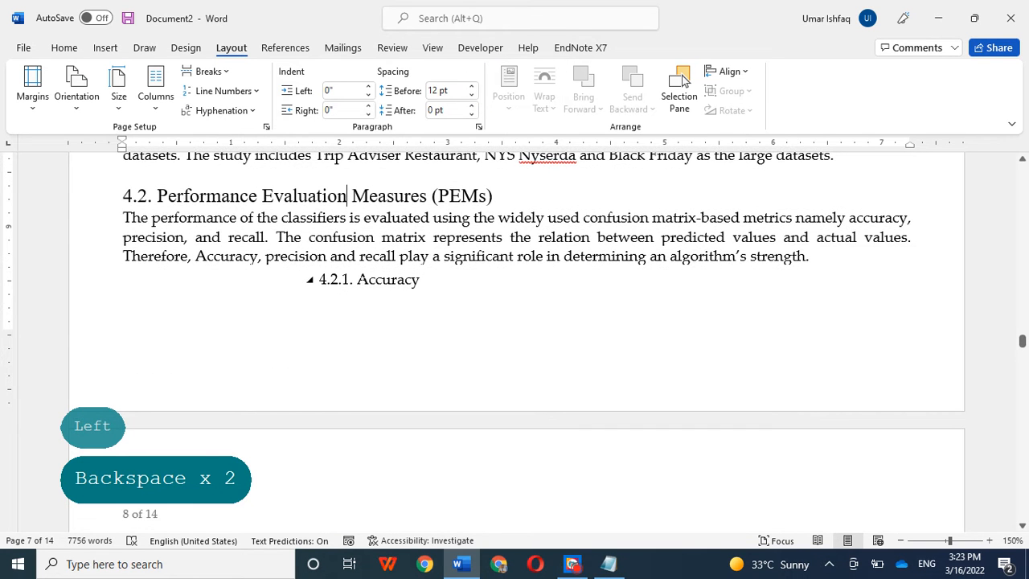
{"action": "left_click", "coordinate": [471, 87]}
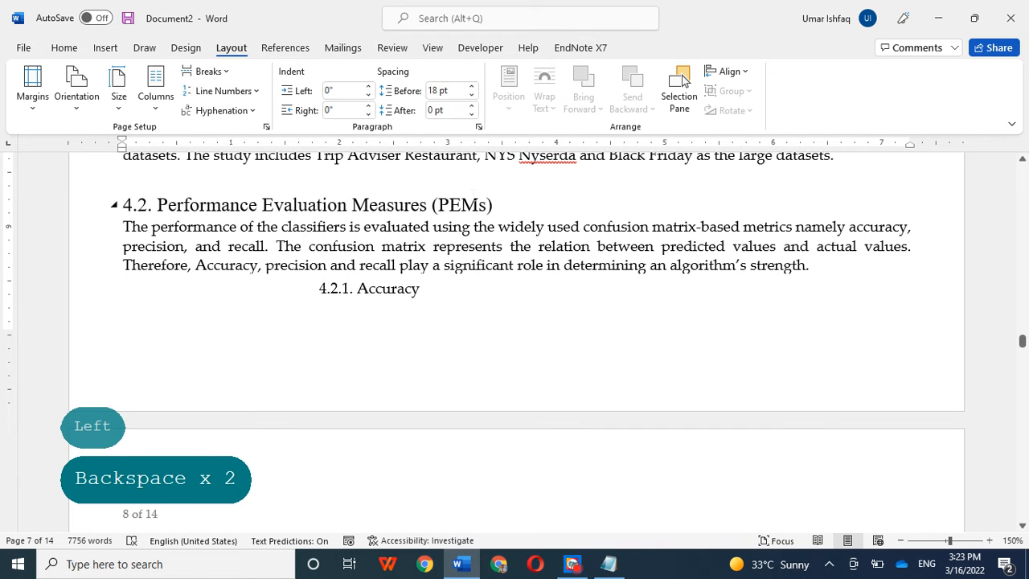
{"action": "key", "text": "ctrl+z"}
Insert three empty lines after the paragraph of section 4.2 to push the "4.2.1. Accuracy" heading onto the next page
{"action": "left_click", "coordinate": [827, 253]}
{"action": "key", "text": "Return"}
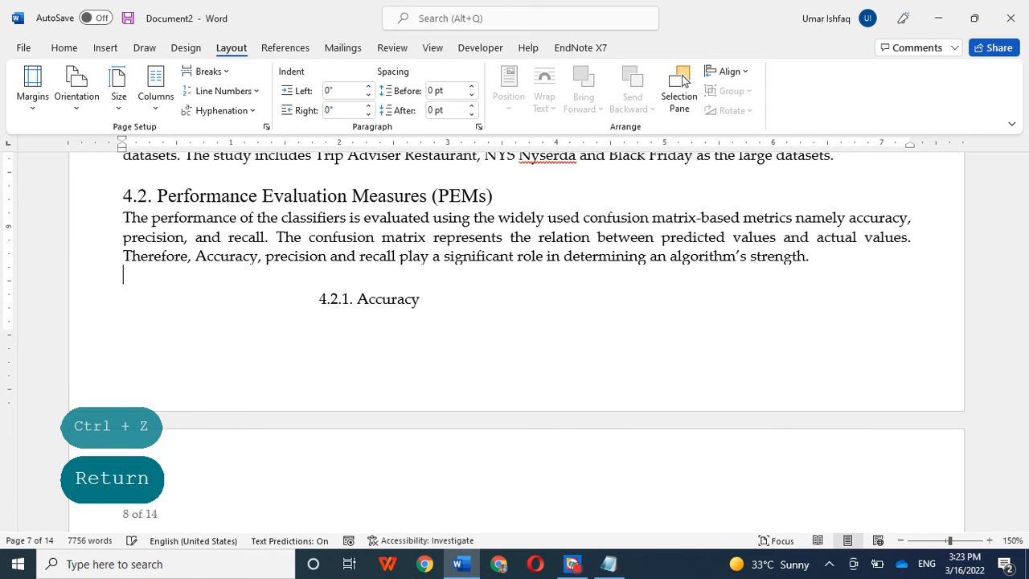
{"action": "key", "text": "Return"}
{"action": "key", "text": "Return"}
Apply the Heading 3 style to the "4.2.1. Accuracy" heading and format it in black Times New Roman
{"action": "scroll", "coordinate": [682, 78], "scroll_direction": "down", "scroll_amount": 5}
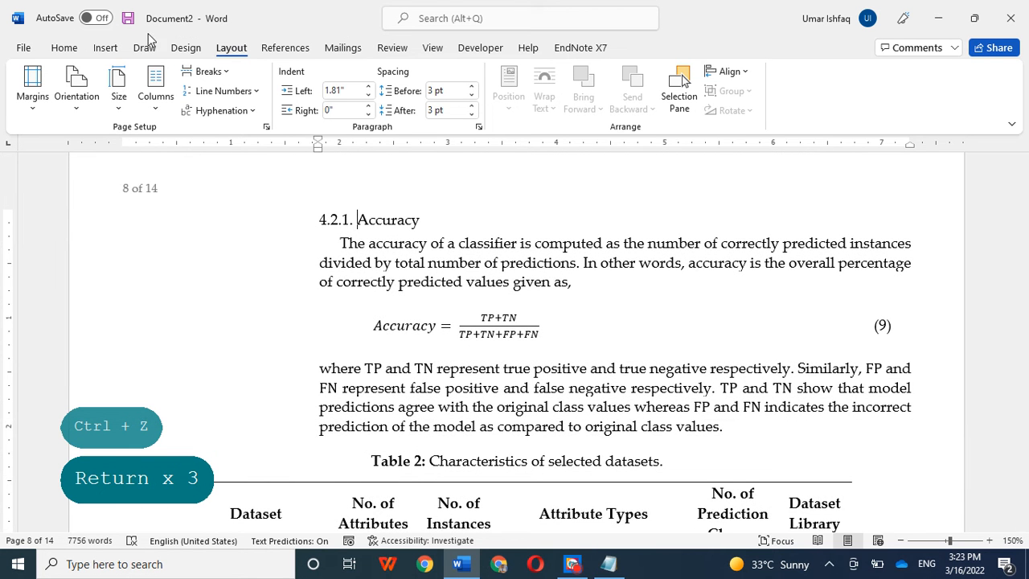
{"action": "left_click", "coordinate": [64, 47]}
{"action": "left_click", "coordinate": [769, 113]}
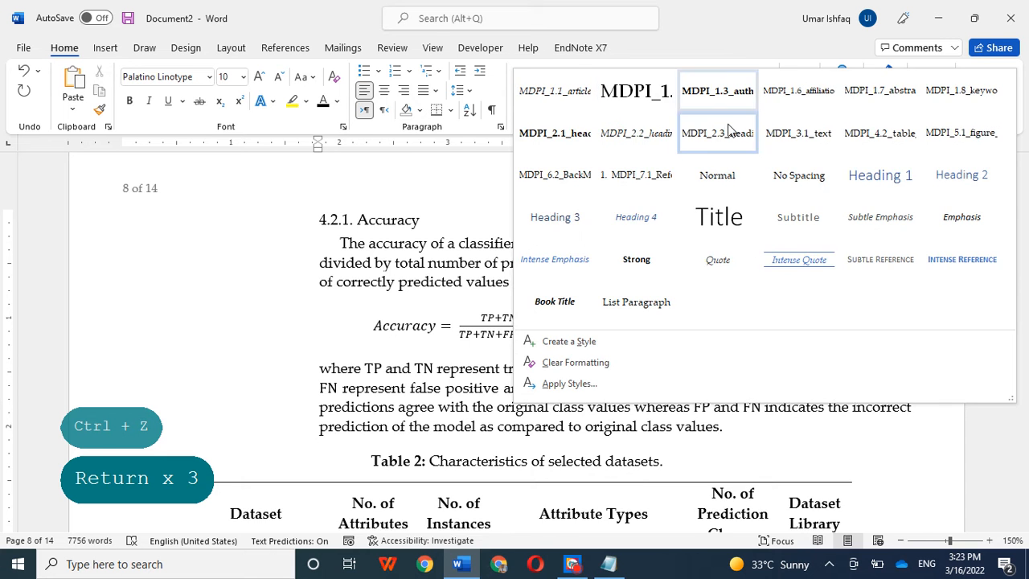
{"action": "left_click", "coordinate": [558, 215]}
{"action": "left_click_drag", "start_coordinate": [293, 222], "coordinate": [6, 225]}
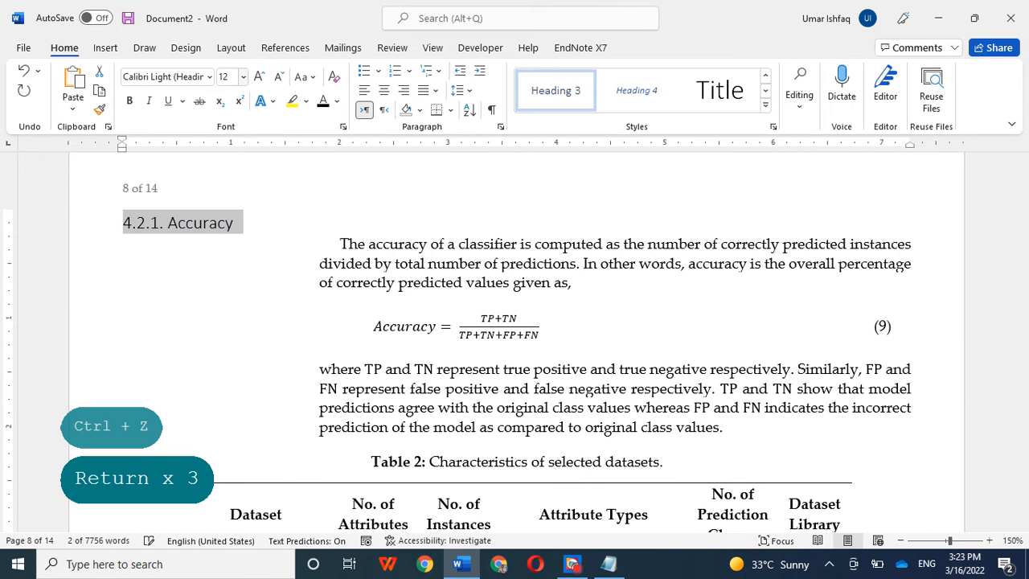
{"action": "left_click", "coordinate": [209, 76]}
{"action": "left_click", "coordinate": [195, 161]}
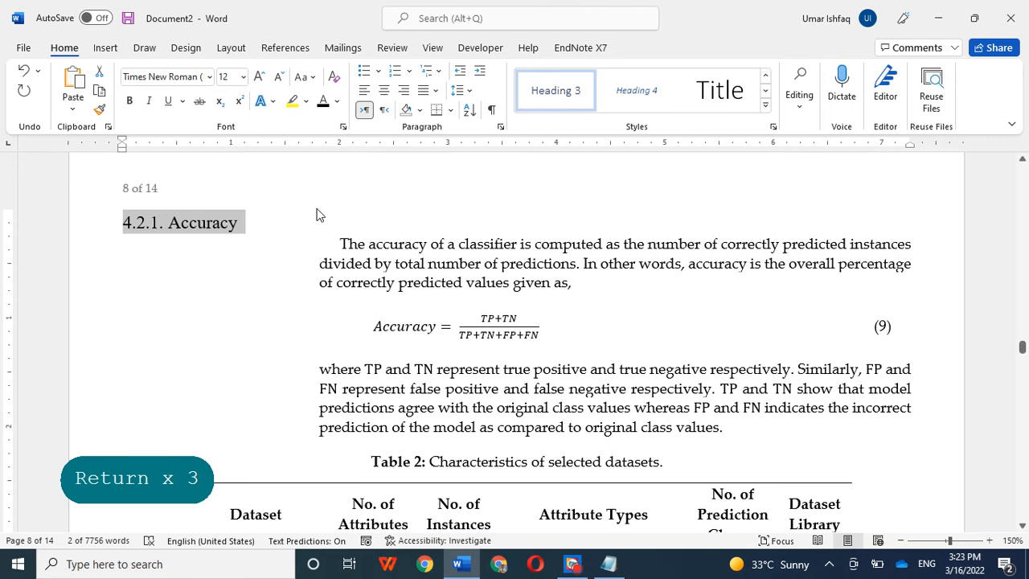
Remove the indents from the two Accuracy paragraphs before and after equation (9)
{"action": "left_click", "coordinate": [340, 244]}
{"action": "key", "text": "BackSpace"}
{"action": "key", "text": "BackSpace"}
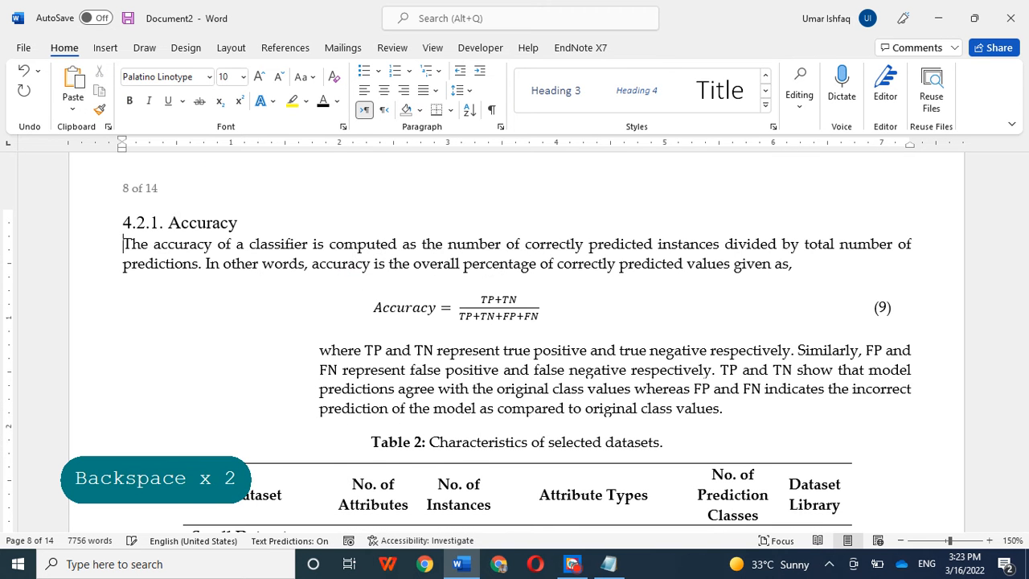
{"action": "left_click", "coordinate": [319, 350]}
{"action": "key", "text": "BackSpace"}
Apply the Heading 3 style to the "4.2.2. Precision" heading and format it in black Times New Roman
{"action": "scroll", "coordinate": [333, 356], "scroll_direction": "down", "scroll_amount": 10}
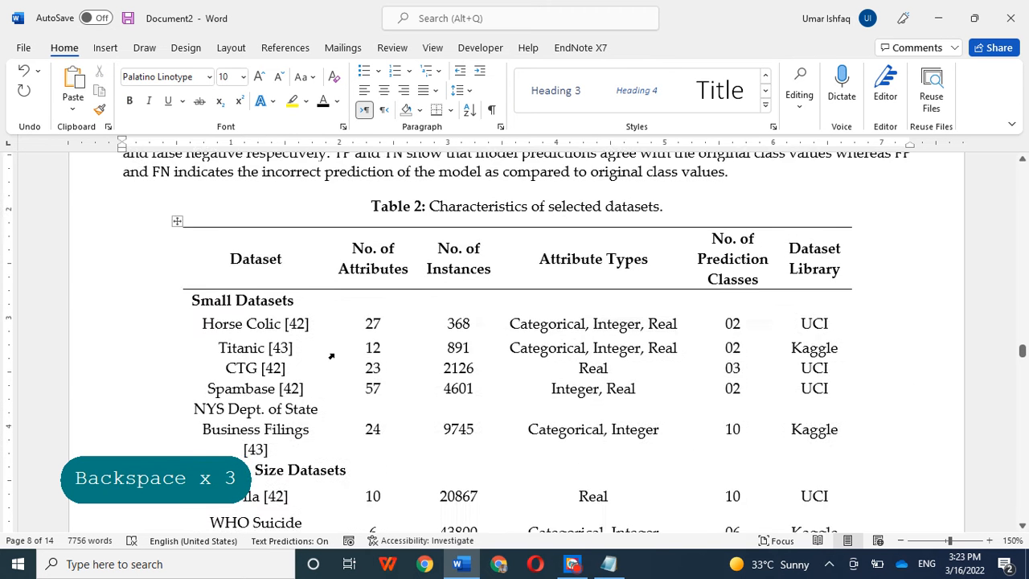
{"action": "scroll", "coordinate": [515, 337], "scroll_direction": "down", "scroll_amount": 3}
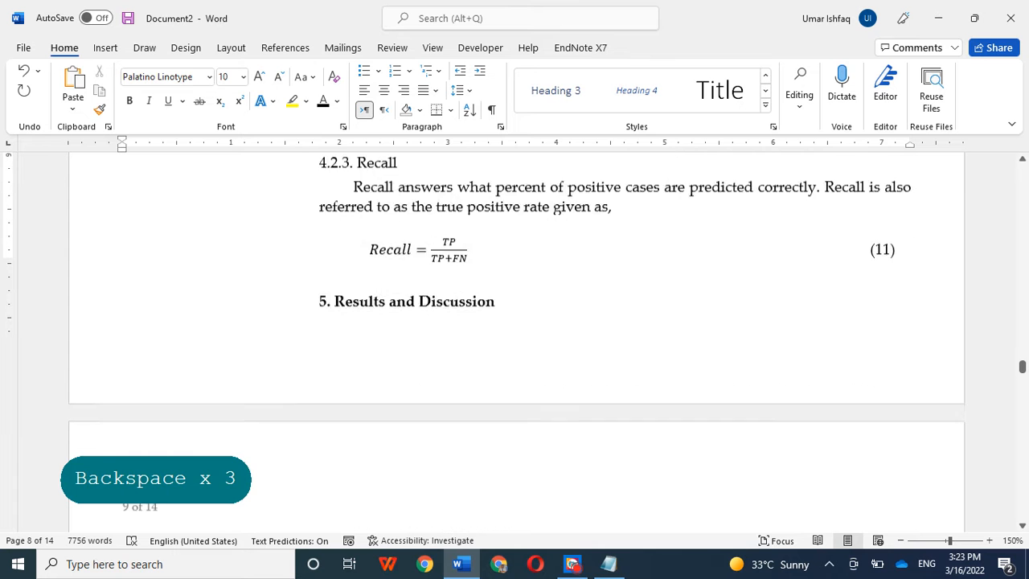
{"action": "left_click", "coordinate": [336, 236]}
{"action": "scroll", "coordinate": [336, 236], "scroll_direction": "up", "scroll_amount": 3}
{"action": "scroll", "coordinate": [615, 336], "scroll_direction": "up", "scroll_amount": 1}
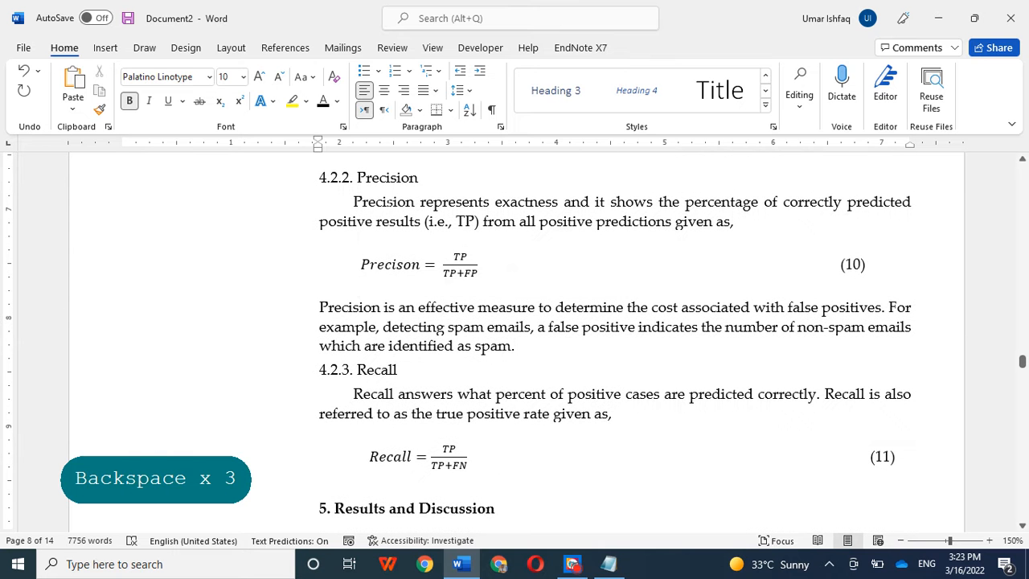
{"action": "left_click", "coordinate": [555, 90]}
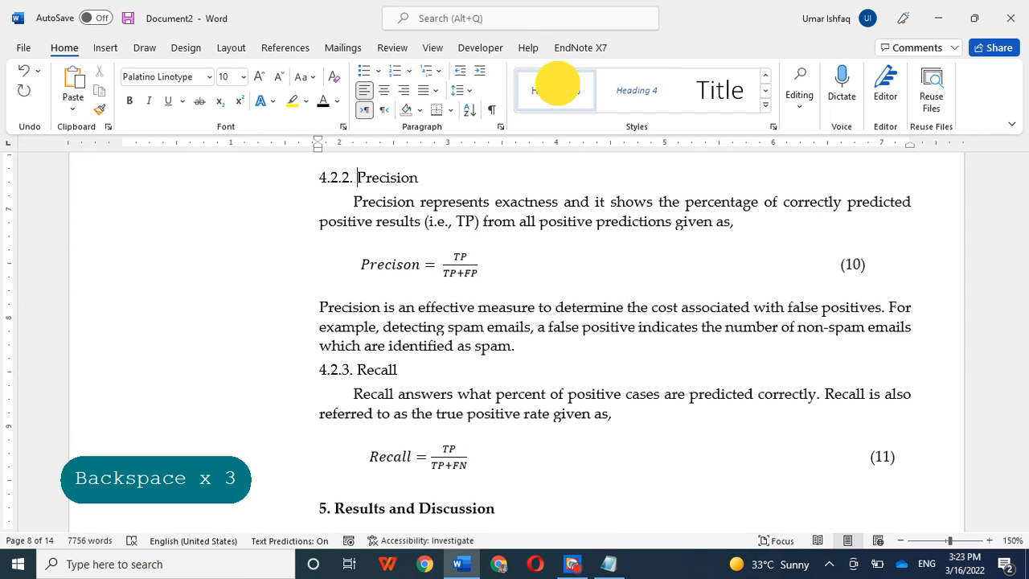
{"action": "triple_click", "coordinate": [239, 180]}
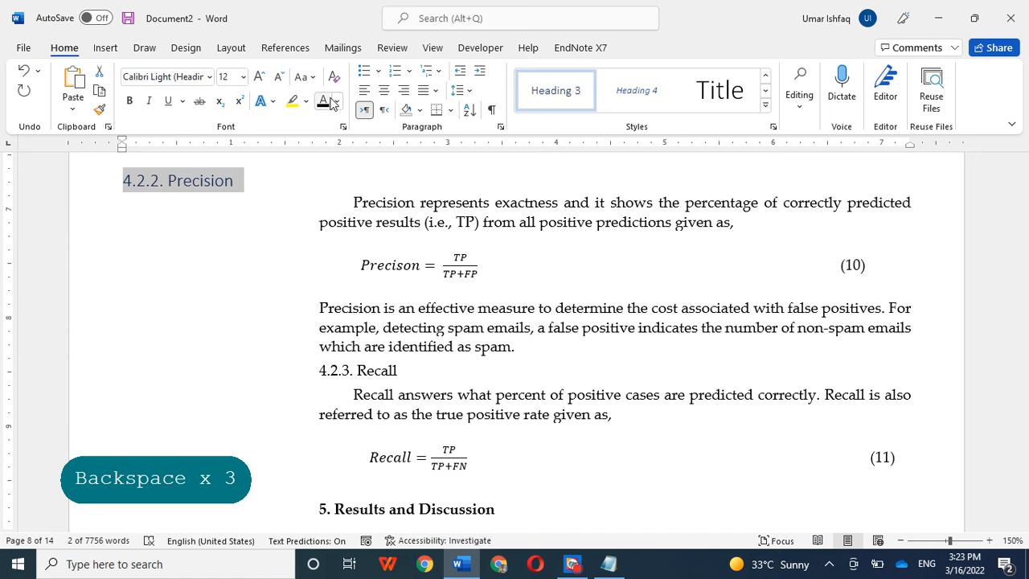
{"action": "left_click", "coordinate": [208, 76]}
{"action": "left_click", "coordinate": [199, 162]}
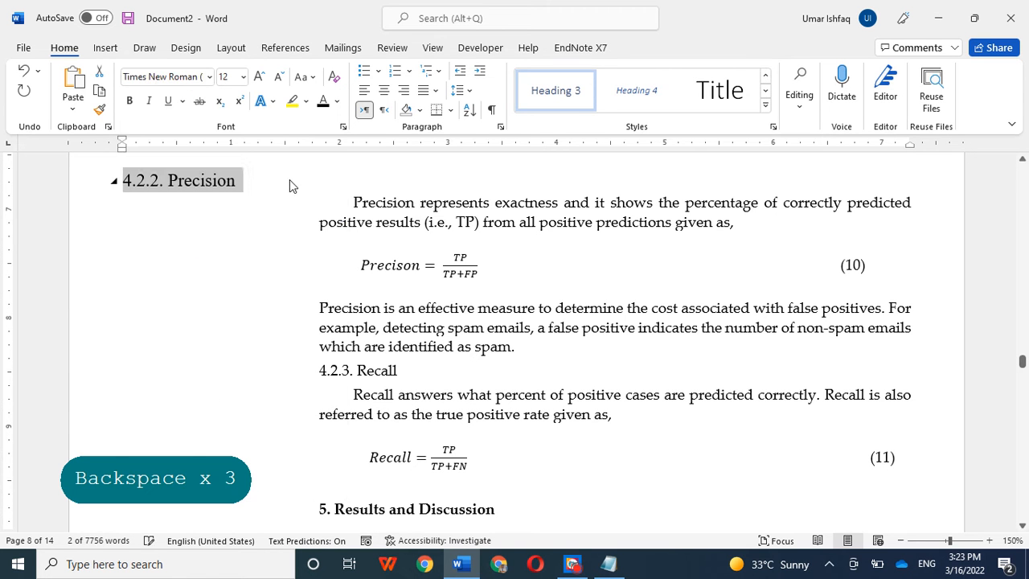
Remove the indents from the two Precision paragraphs before and after equation (10)
{"action": "left_click", "coordinate": [351, 202]}
{"action": "key", "text": "BackSpace"}
{"action": "key", "text": "BackSpace"}
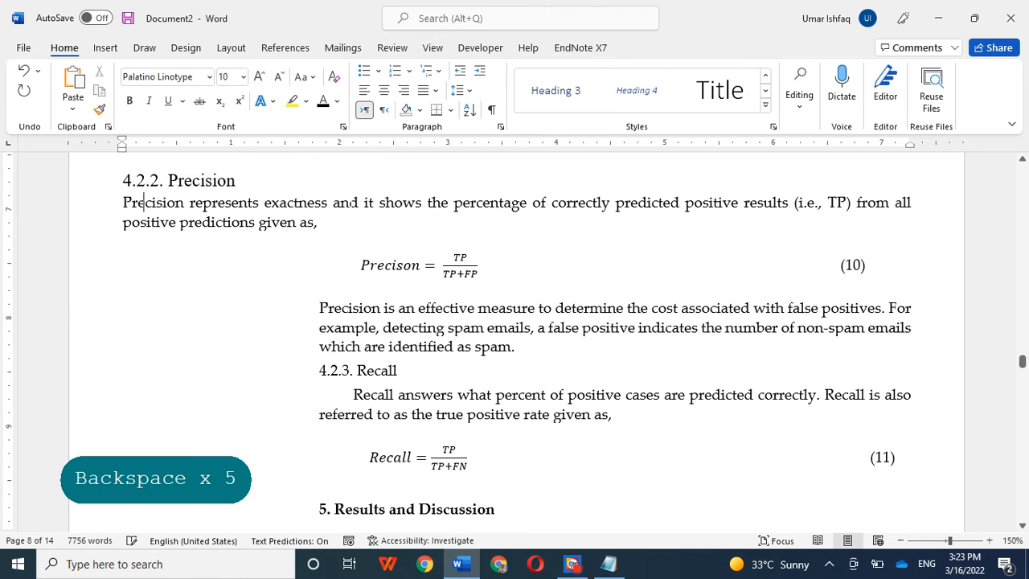
{"action": "left_click", "coordinate": [315, 310]}
{"action": "key", "text": "BackSpace"}
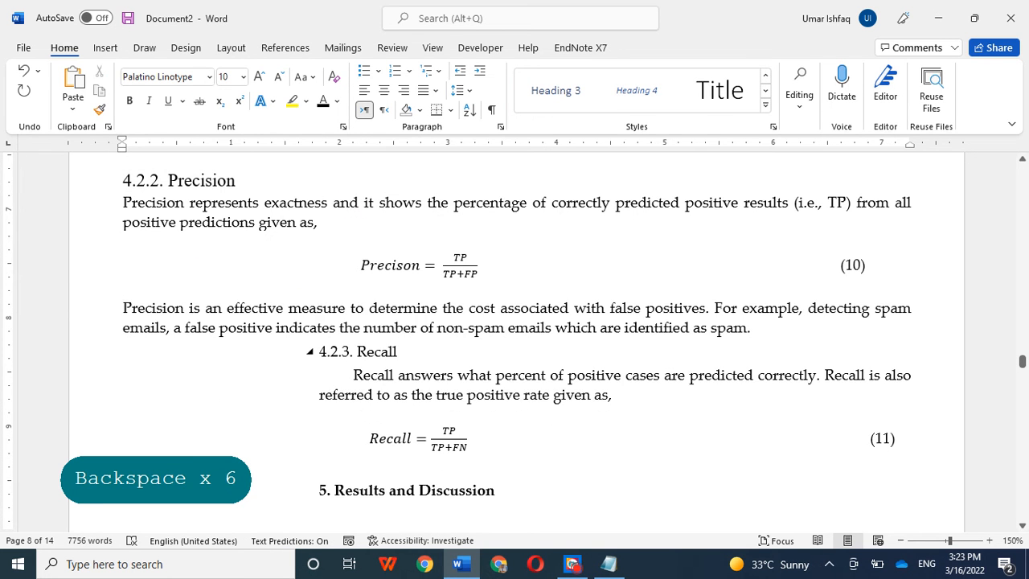
Apply the Heading 3 style to the "4.2.3. Recall" heading and remove the indents from the paragraph below it
{"action": "scroll", "coordinate": [357, 243], "scroll_direction": "down", "scroll_amount": 3}
{"action": "left_click", "coordinate": [357, 243]}
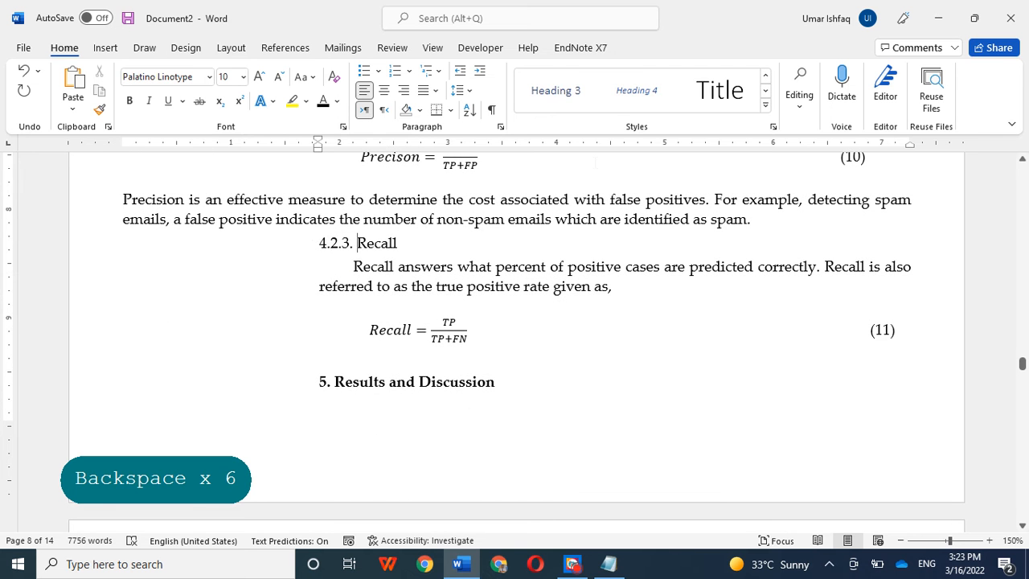
{"action": "left_click", "coordinate": [553, 93]}
{"action": "left_click", "coordinate": [352, 267]}
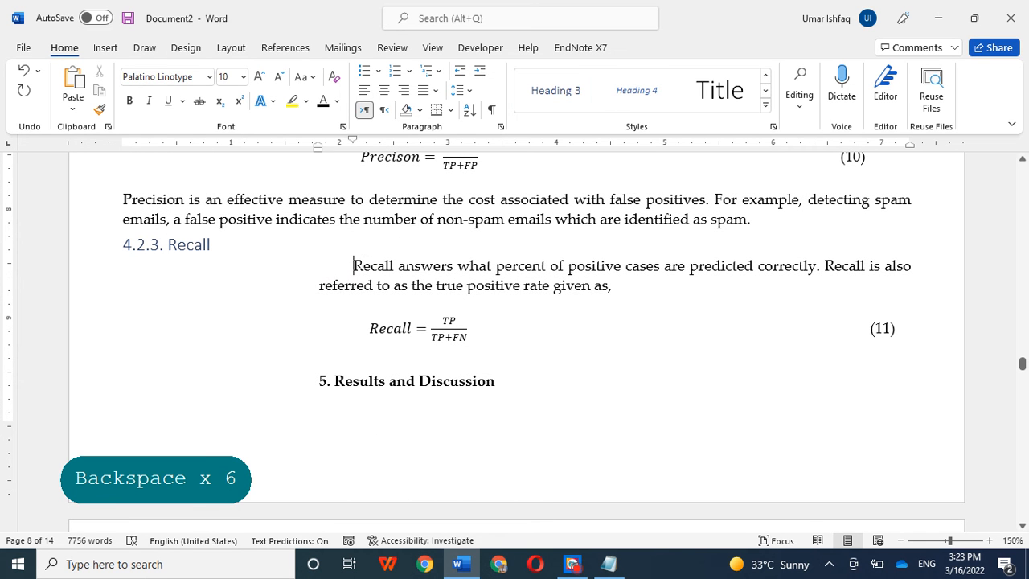
{"action": "key", "text": "BackSpace"}
{"action": "key", "text": "BackSpace"}
Format the "4.2.3. Recall" heading in black Times New Roman
{"action": "left_click", "coordinate": [214, 245]}
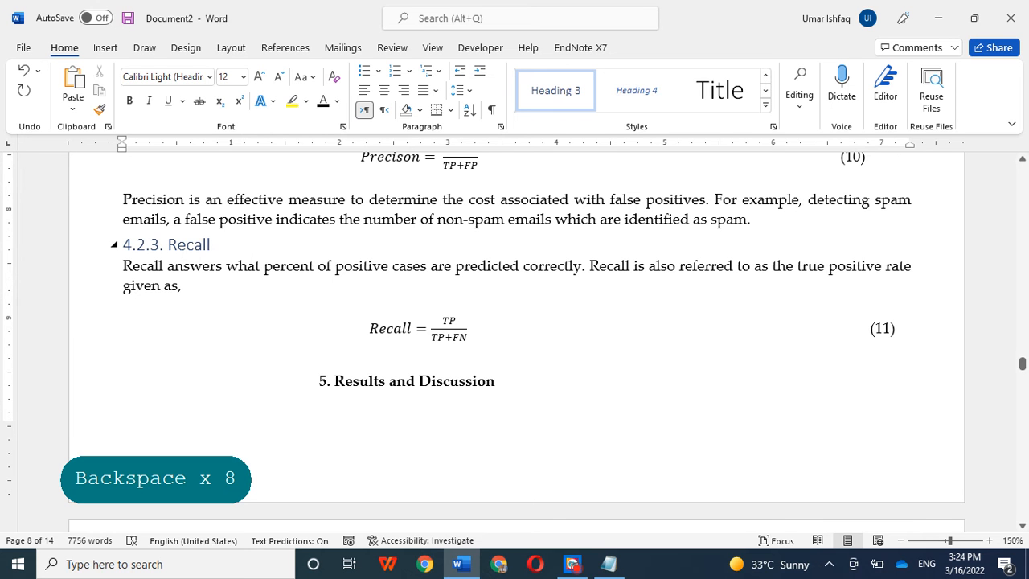
{"action": "left_click", "coordinate": [15, 244]}
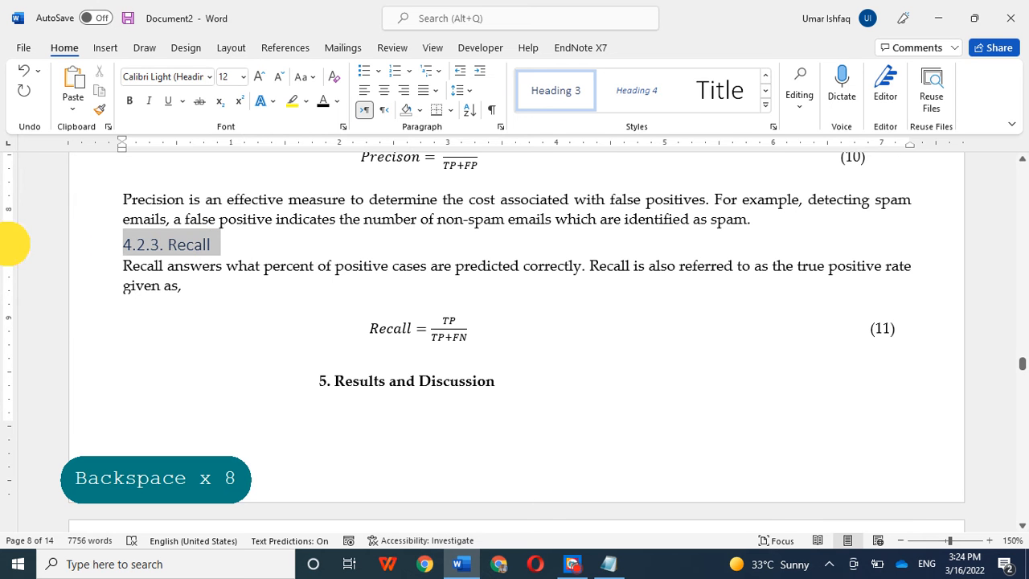
{"action": "left_click", "coordinate": [323, 104]}
{"action": "left_click", "coordinate": [209, 77]}
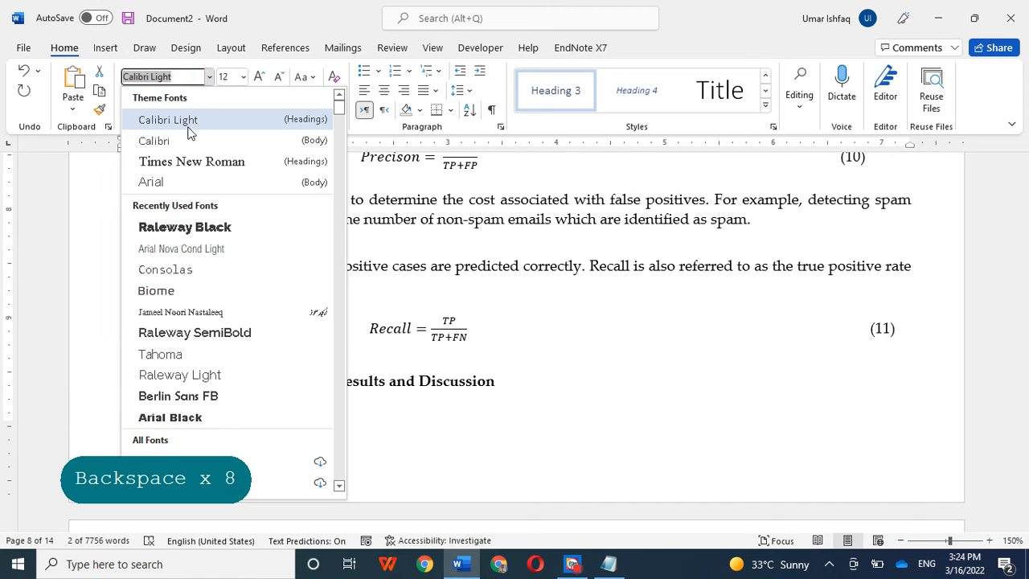
{"action": "left_click", "coordinate": [188, 160]}
{"action": "left_click", "coordinate": [239, 266]}
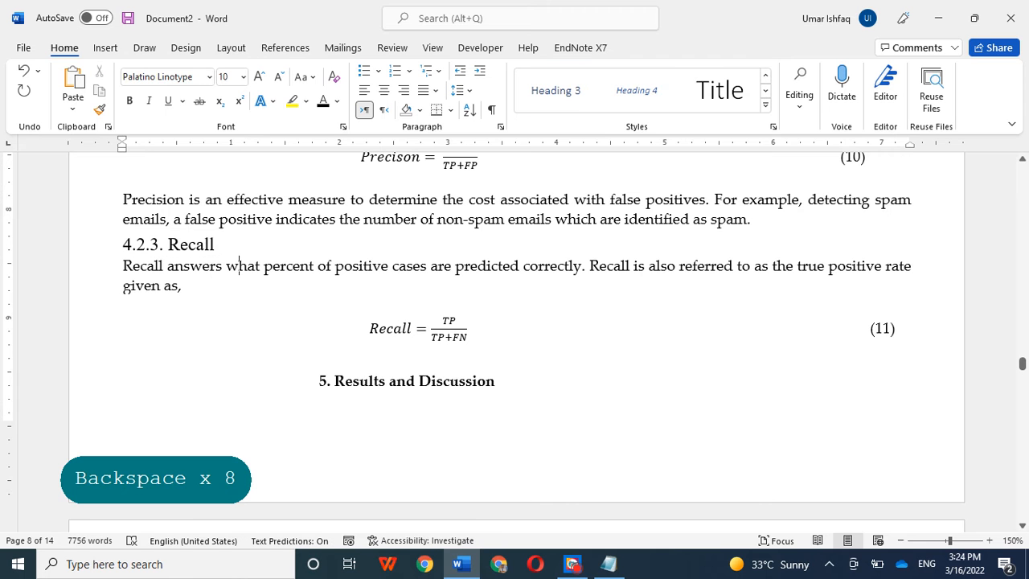
Apply the Heading 1 style to "5. Results and Discussion" and format it in black Times New Roman
{"action": "scroll", "coordinate": [514, 322], "scroll_direction": "down", "scroll_amount": 1}
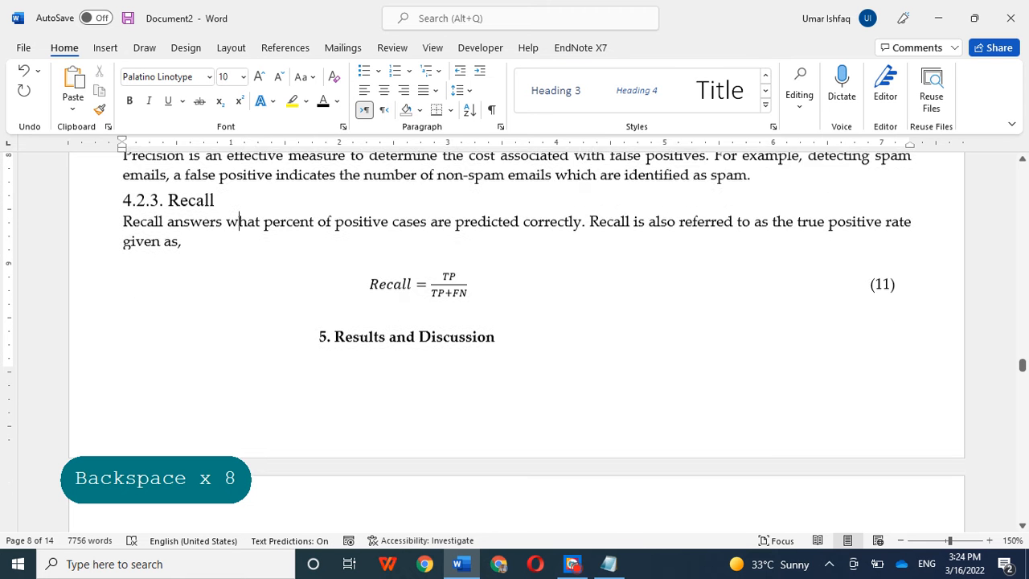
{"action": "left_click", "coordinate": [336, 328]}
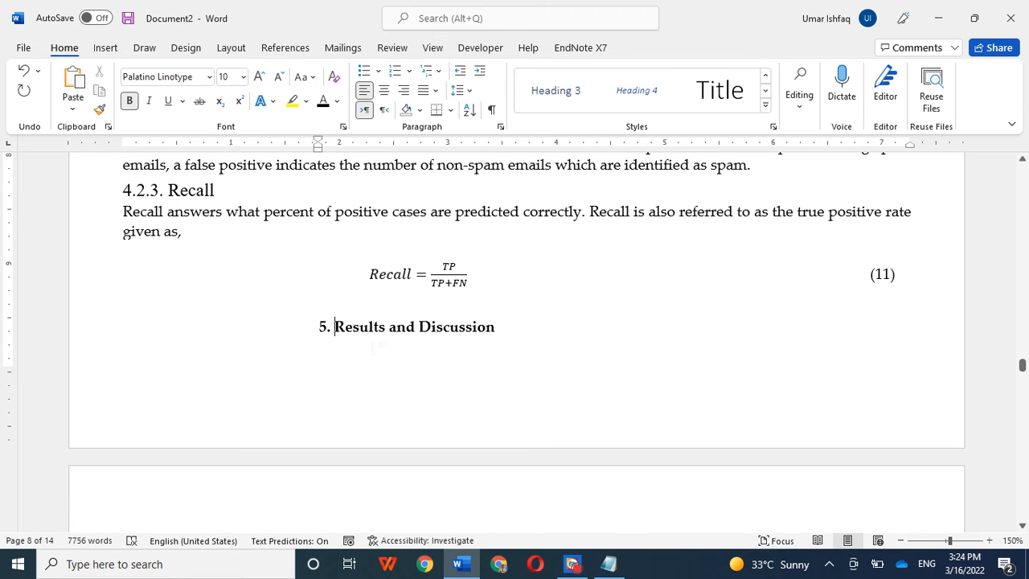
{"action": "left_click", "coordinate": [765, 104]}
{"action": "left_click", "coordinate": [889, 187]}
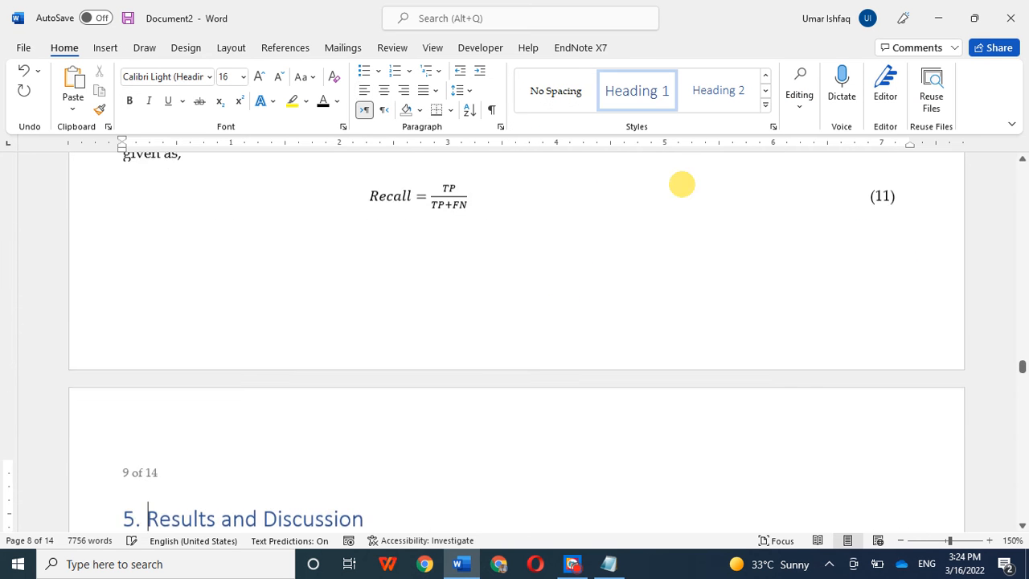
{"action": "scroll", "coordinate": [396, 210], "scroll_direction": "down", "scroll_amount": 2}
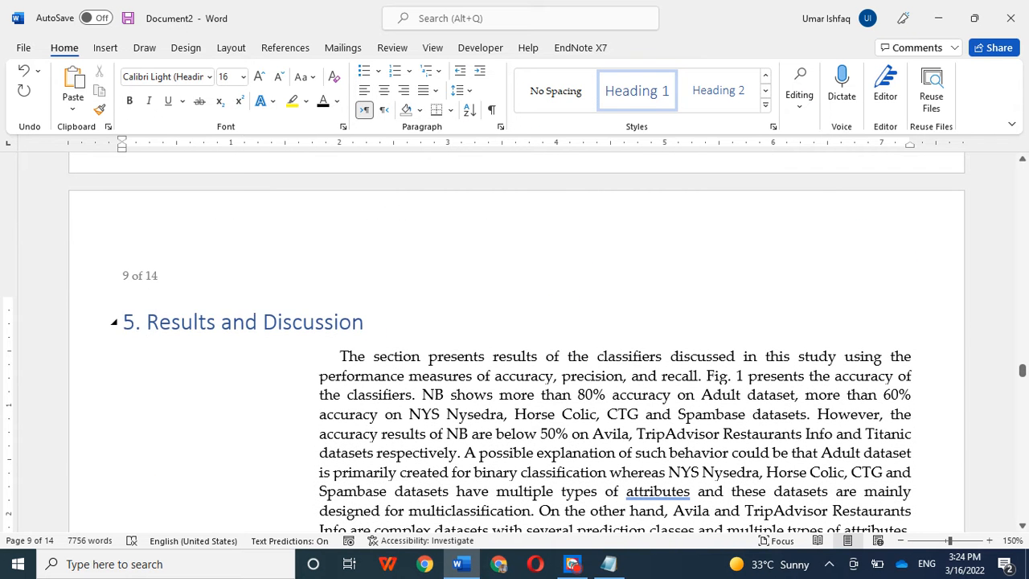
{"action": "left_click", "coordinate": [10, 321]}
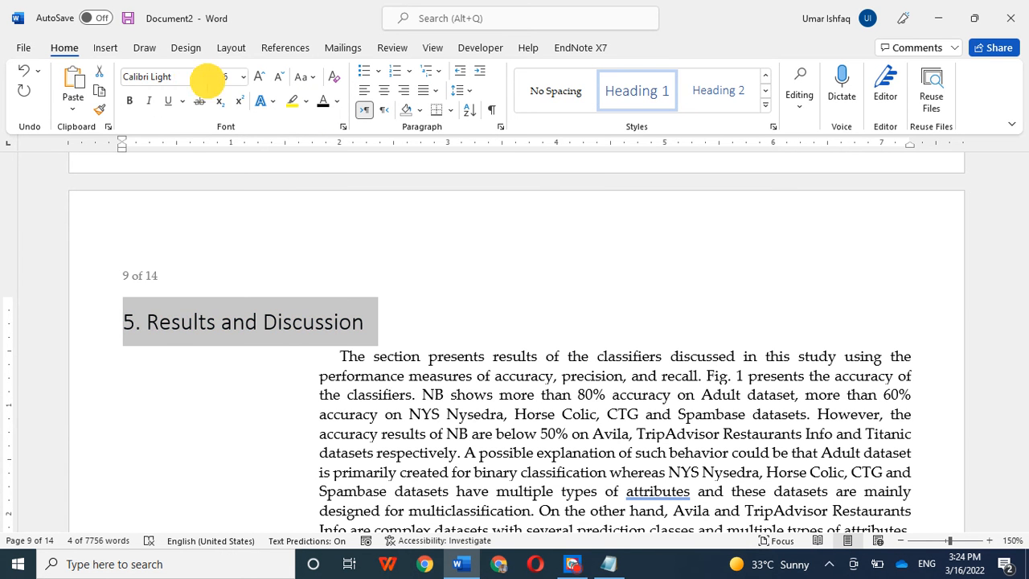
{"action": "left_click", "coordinate": [208, 76]}
{"action": "left_click", "coordinate": [193, 161]}
Remove the indents from the first two paragraphs under "5. Results and Discussion"
{"action": "scroll", "coordinate": [416, 312], "scroll_direction": "down", "scroll_amount": 2}
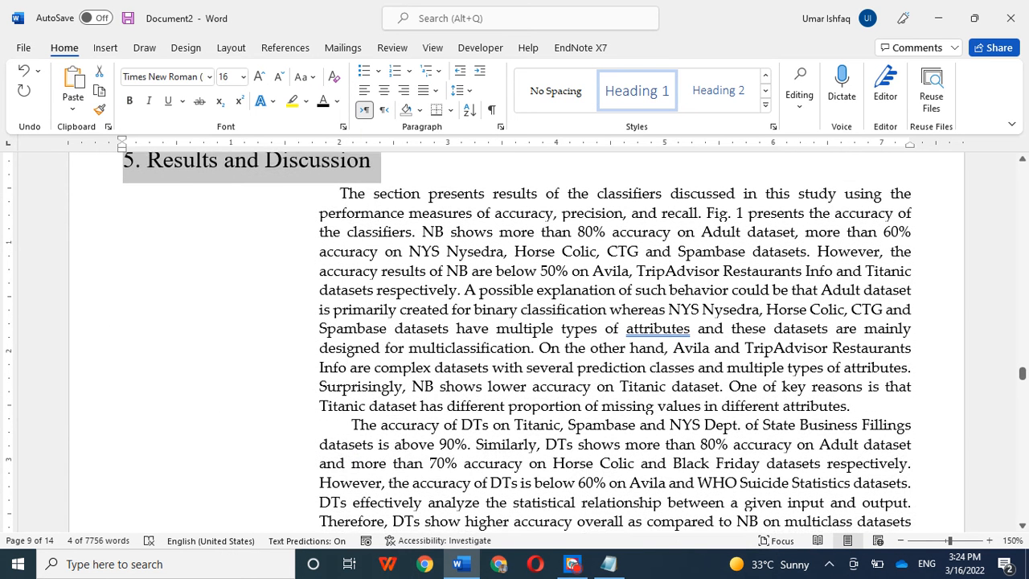
{"action": "left_click", "coordinate": [342, 210]}
{"action": "key", "text": "BackSpace"}
{"action": "key", "text": "BackSpace"}
{"action": "key", "text": "BackSpace"}
{"action": "key", "text": "BackSpace"}
{"action": "key", "text": "BackSpace"}
{"action": "key", "text": "BackSpace"}
{"action": "key", "text": "BackSpace"}
{"action": "key", "text": "BackSpace"}
{"action": "key", "text": "BackSpace"}
{"action": "key", "text": "BackSpace"}
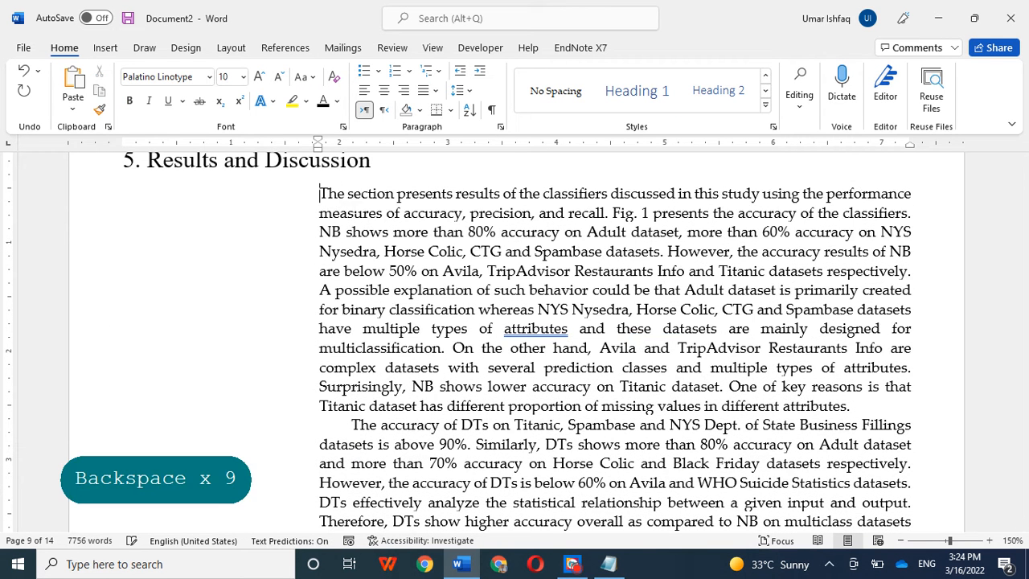
{"action": "key", "text": "BackSpace"}
{"action": "key", "text": "BackSpace"}
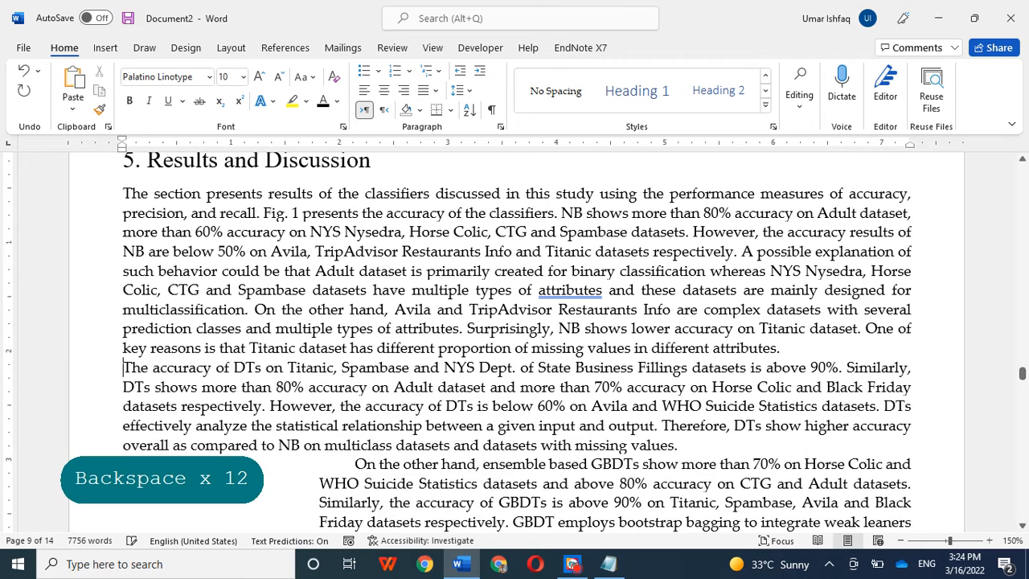
Remove the indents from the two accuracy paragraphs on GBDTs and RF in section 5
{"action": "scroll", "coordinate": [514, 338], "scroll_direction": "down", "scroll_amount": 3}
{"action": "key", "text": "BackSpace"}
{"action": "key", "text": "BackSpace"}
{"action": "key", "text": "BackSpace"}
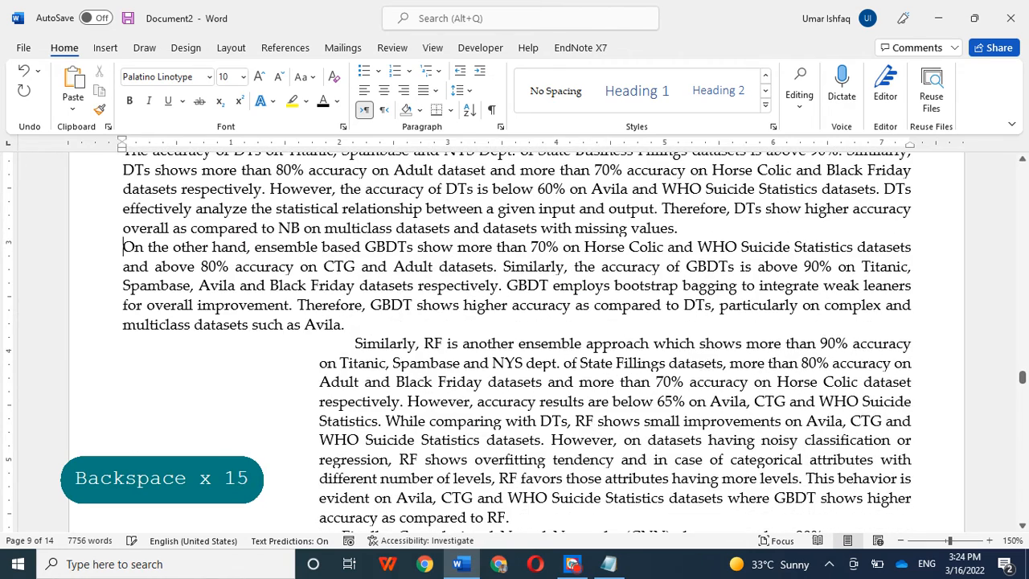
{"action": "left_click", "coordinate": [356, 344]}
{"action": "key", "text": "BackSpace"}
{"action": "key", "text": "BackSpace"}
{"action": "key", "text": "BackSpace"}
Remove the indents from the "Finally, Convolutional Neural Networks (CNN)" paragraph above the Accuracy chart
{"action": "scroll", "coordinate": [354, 337], "scroll_direction": "down", "scroll_amount": 2}
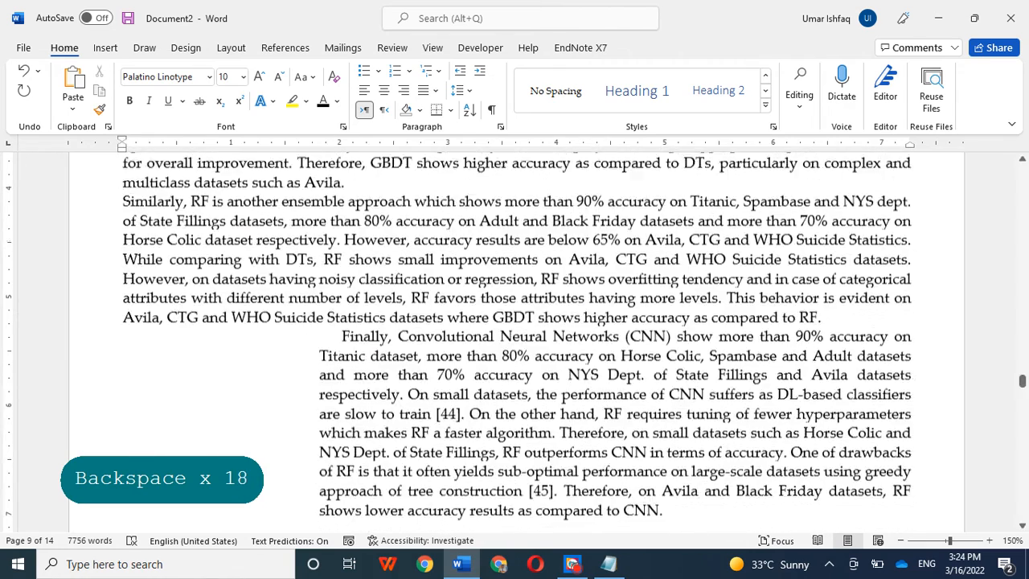
{"action": "left_click", "coordinate": [342, 317]}
{"action": "key", "text": "BackSpace"}
{"action": "key", "text": "BackSpace"}
{"action": "key", "text": "BackSpace"}
{"action": "key", "text": "BackSpace"}
{"action": "key", "text": "BackSpace"}
{"action": "key", "text": "BackSpace"}
{"action": "key", "text": "BackSpace"}
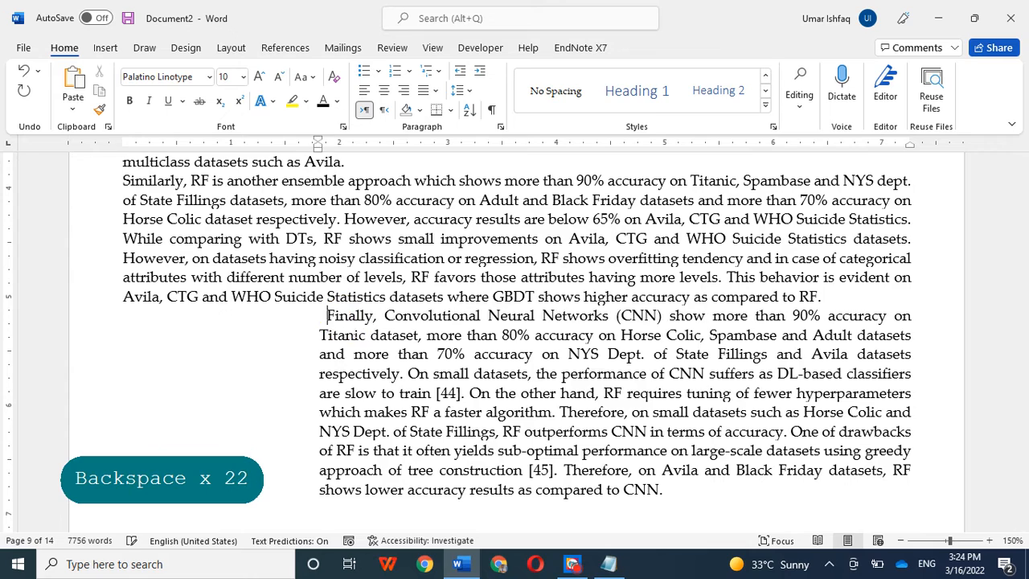
Remove the indents from the "Finally, CNN shows more than 60% precision" paragraph below Figure 3
{"action": "scroll", "coordinate": [354, 335], "scroll_direction": "down", "scroll_amount": 12}
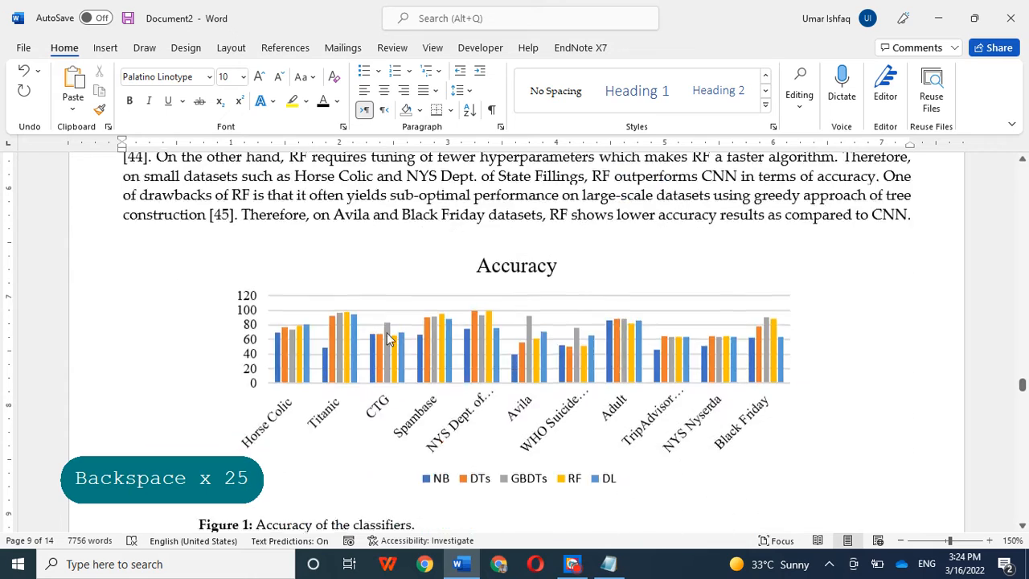
{"action": "scroll", "coordinate": [514, 338], "scroll_direction": "down", "scroll_amount": 10}
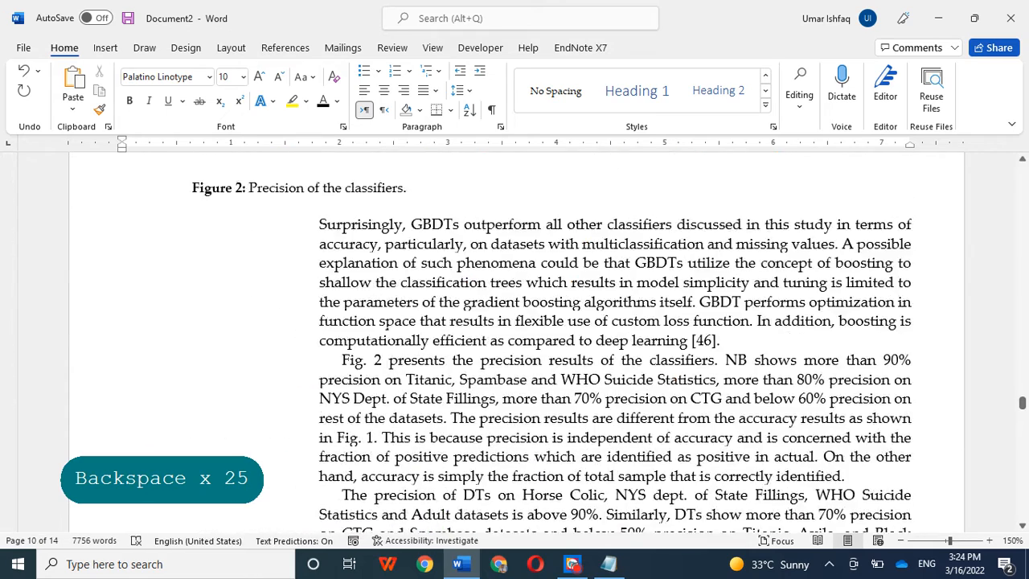
{"action": "scroll", "coordinate": [388, 333], "scroll_direction": "down", "scroll_amount": 12}
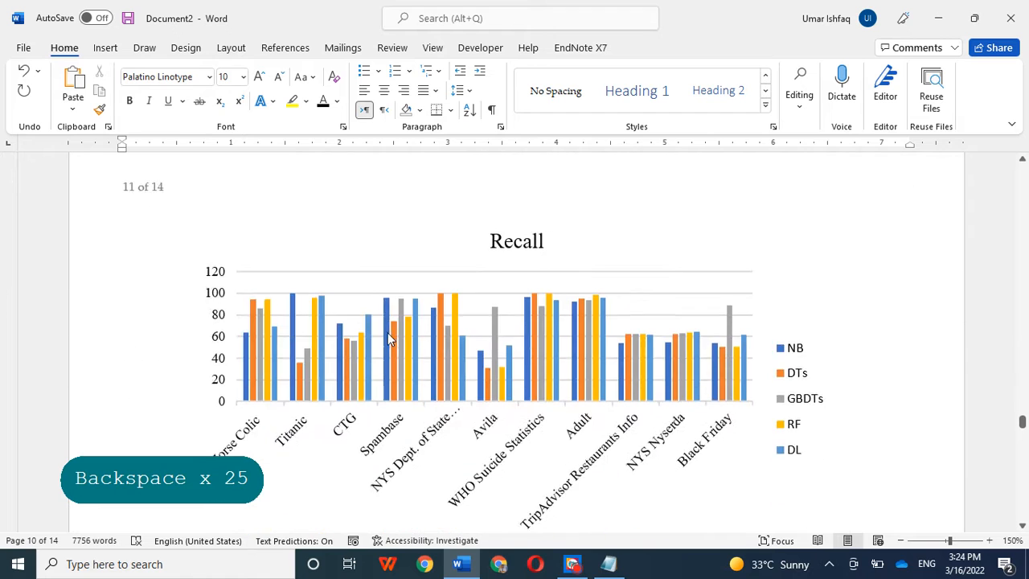
{"action": "left_click", "coordinate": [310, 299]}
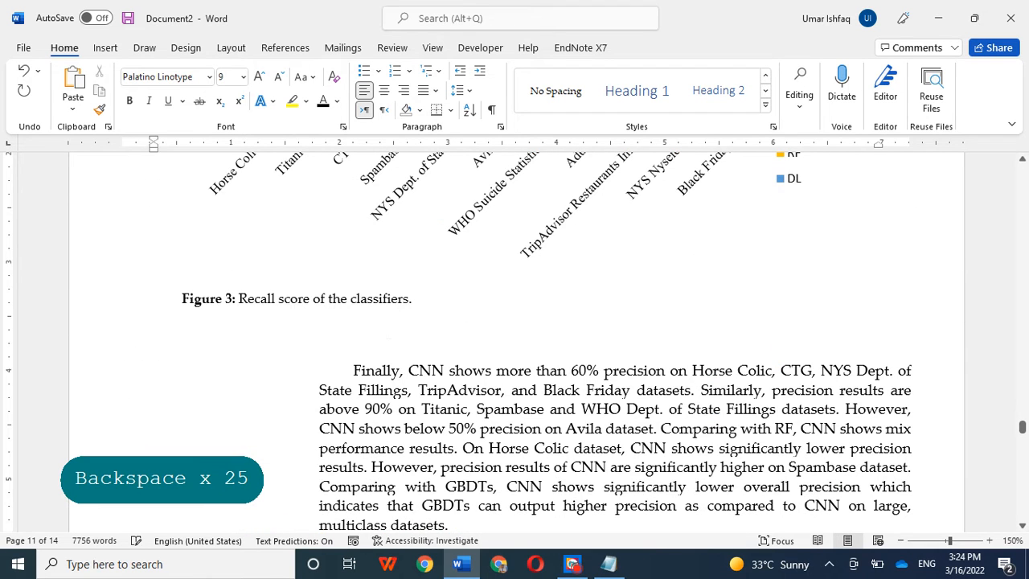
{"action": "key", "text": "BackSpace"}
{"action": "key", "text": "BackSpace"}
Remove the indents from the paragraph beginning "Fig. 3 presents the recall of the classifiers"
{"action": "scroll", "coordinate": [514, 338], "scroll_direction": "down", "scroll_amount": 3}
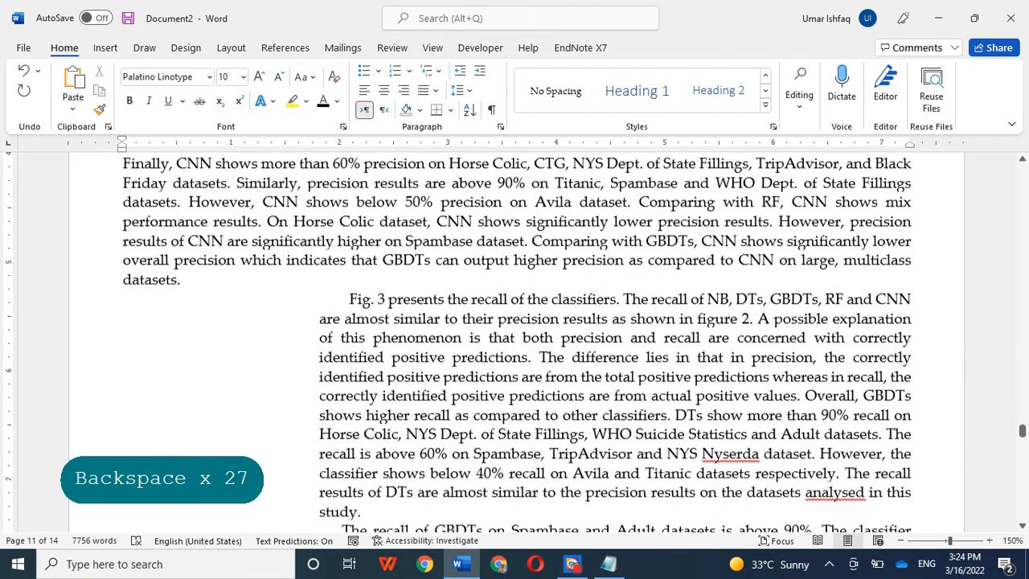
{"action": "left_click", "coordinate": [348, 289]}
{"action": "key", "text": "BackSpace"}
{"action": "key", "text": "BackSpace"}
{"action": "key", "text": "BackSpace"}
{"action": "key", "text": "BackSpace"}
{"action": "key", "text": "BackSpace"}
{"action": "key", "text": "BackSpace"}
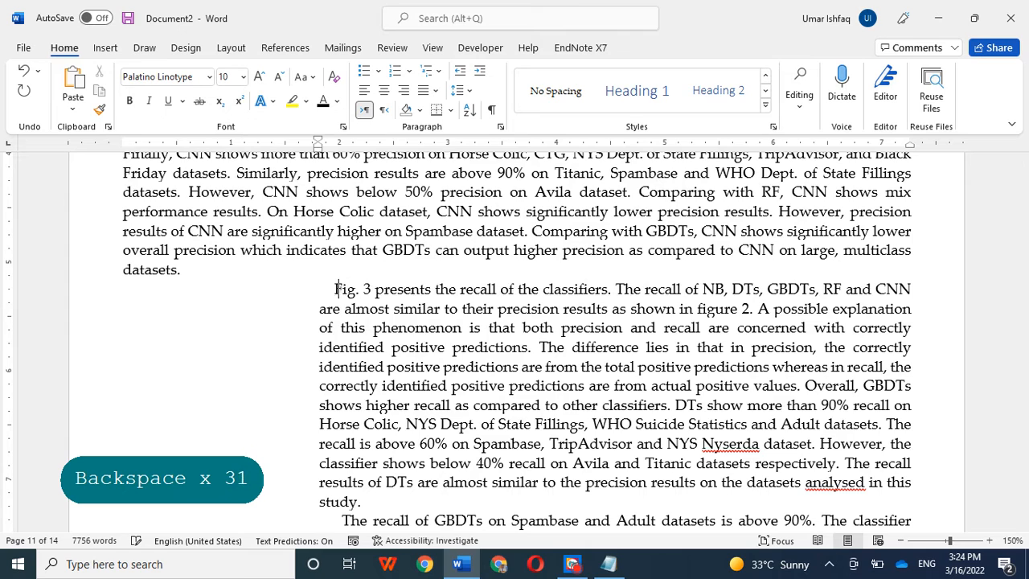
{"action": "key", "text": "BackSpace"}
{"action": "key", "text": "BackSpace"}
{"action": "key", "text": "BackSpace"}
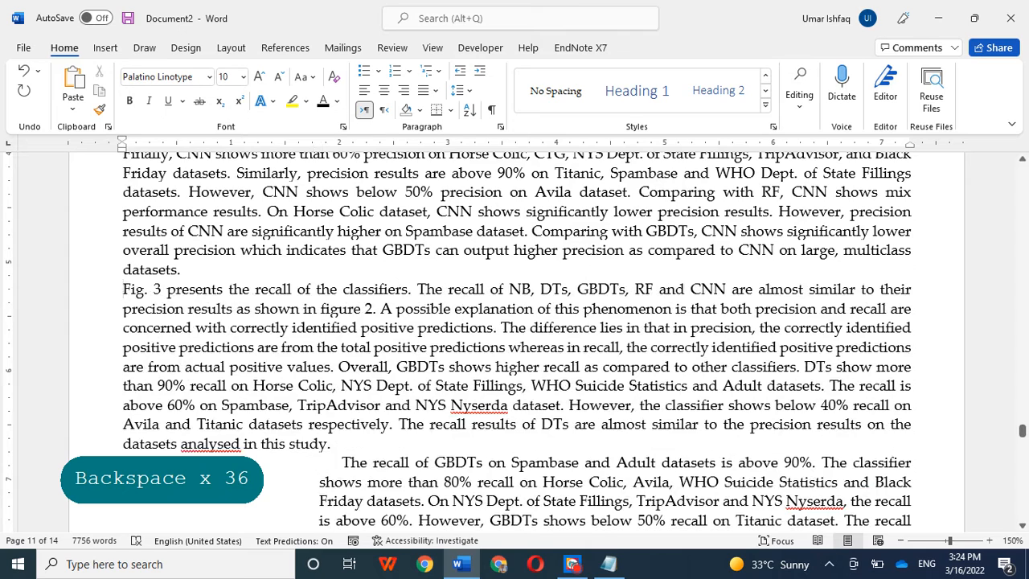
Remove the indents from the "The recall of GBDTs" paragraph, keeping it as a separate paragraph
{"action": "scroll", "coordinate": [514, 337], "scroll_direction": "down", "scroll_amount": 4}
{"action": "left_click", "coordinate": [338, 246]}
{"action": "key", "text": "BackSpace"}
{"action": "key", "text": "BackSpace"}
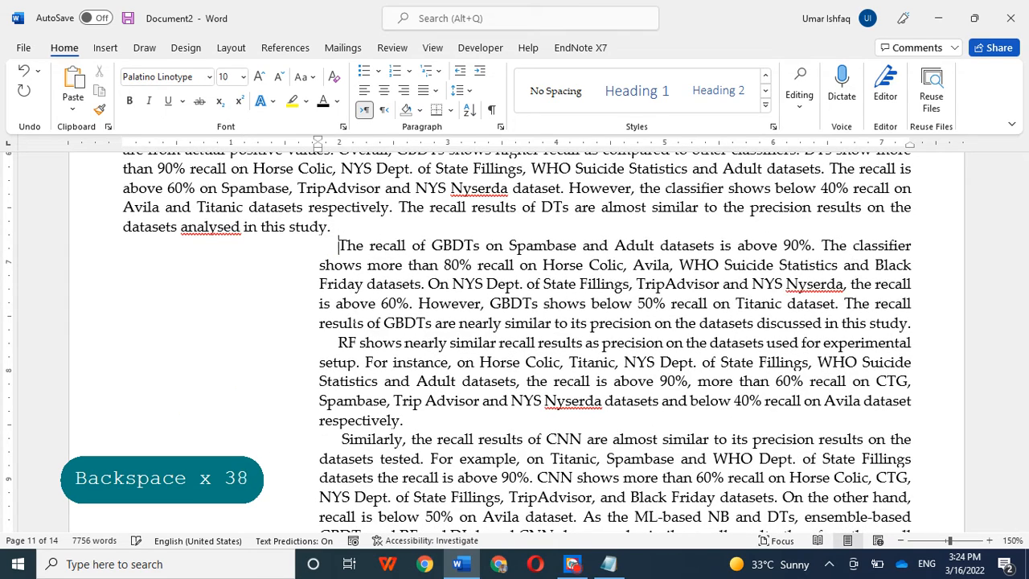
{"action": "key", "text": "BackSpace"}
{"action": "key", "text": "BackSpace"}
{"action": "key", "text": "BackSpace"}
{"action": "key", "text": "BackSpace"}
{"action": "key", "text": "BackSpace"}
{"action": "key", "text": "BackSpace"}
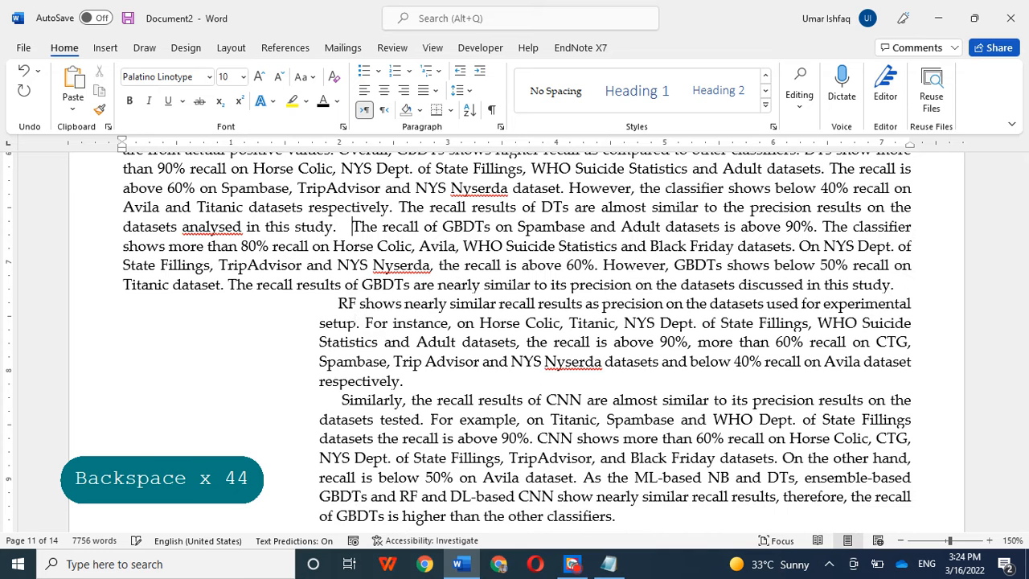
{"action": "key", "text": "Return"}
Delete the section number from the Conclusions heading and remove the heading's indent
{"action": "scroll", "coordinate": [514, 338], "scroll_direction": "down", "scroll_amount": 5}
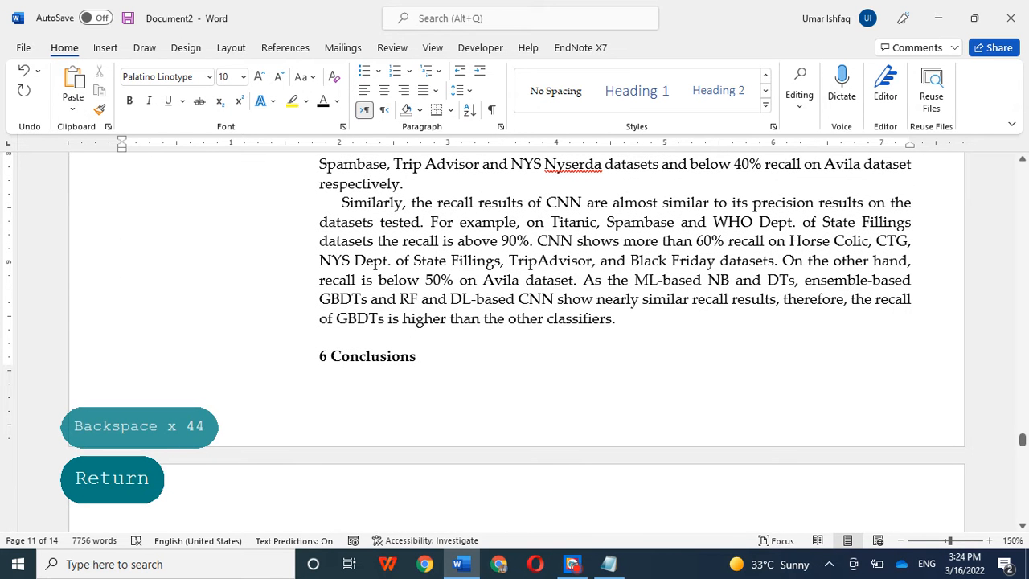
{"action": "left_click", "coordinate": [327, 356]}
{"action": "key", "text": "Right"}
{"action": "key", "text": "BackSpace"}
{"action": "key", "text": "BackSpace"}
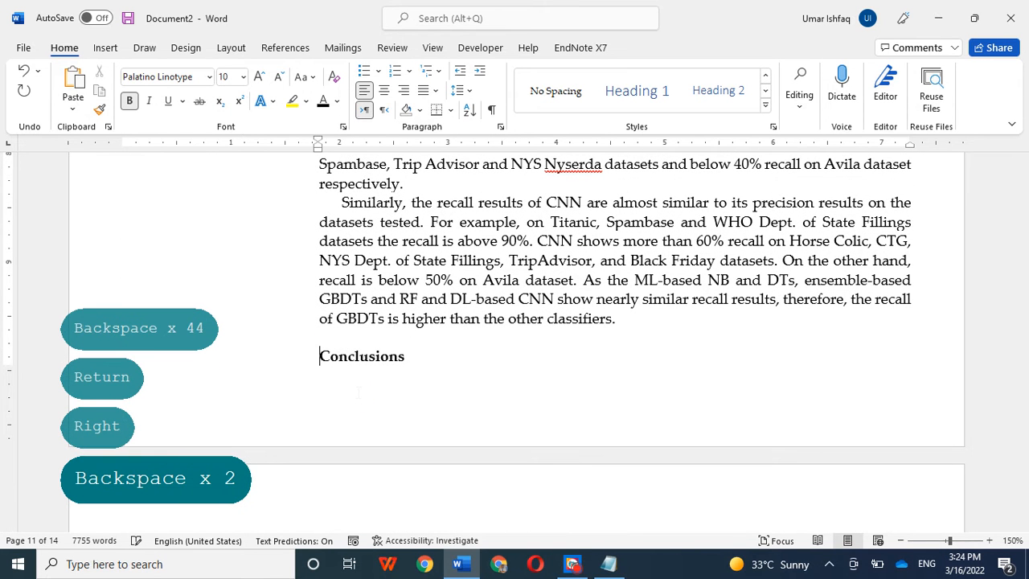
{"action": "key", "text": "BackSpace"}
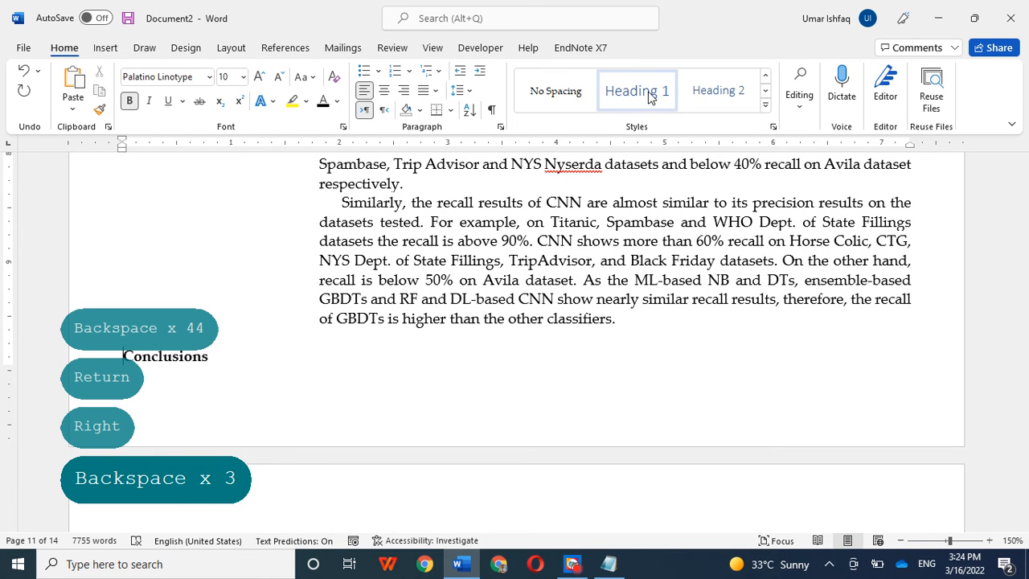
Apply the Heading 1 style to the Conclusions heading, number it "6." and format it in black Times New Roman
{"action": "left_click", "coordinate": [649, 94]}
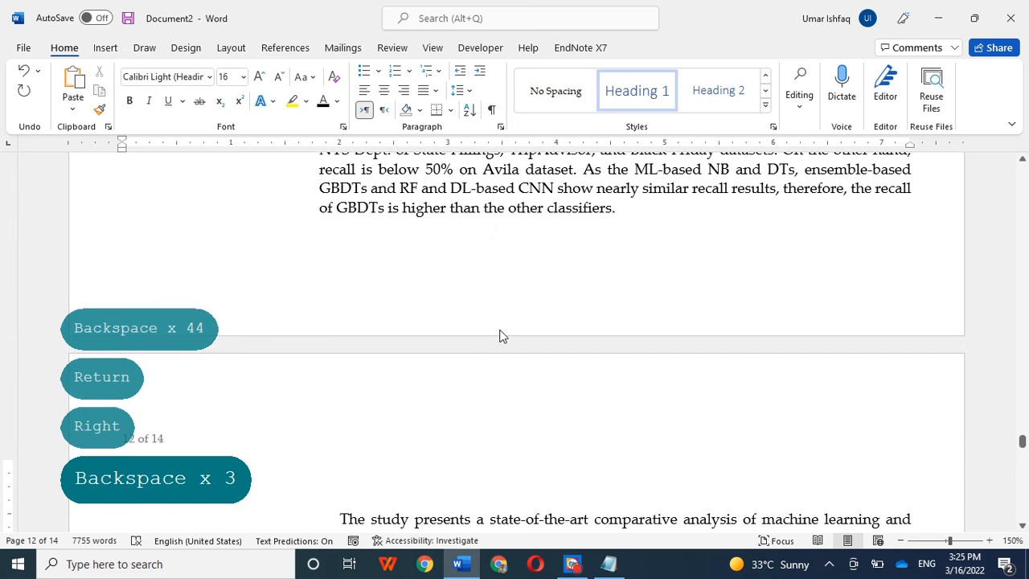
{"action": "type", "text": "6."}
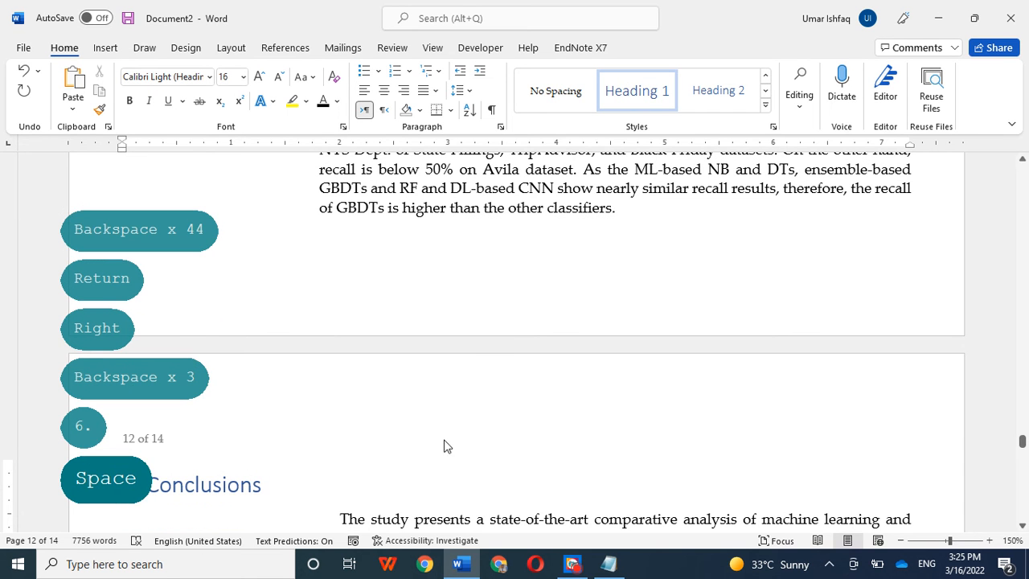
{"action": "left_click_drag", "start_coordinate": [271, 482], "coordinate": [64, 482]}
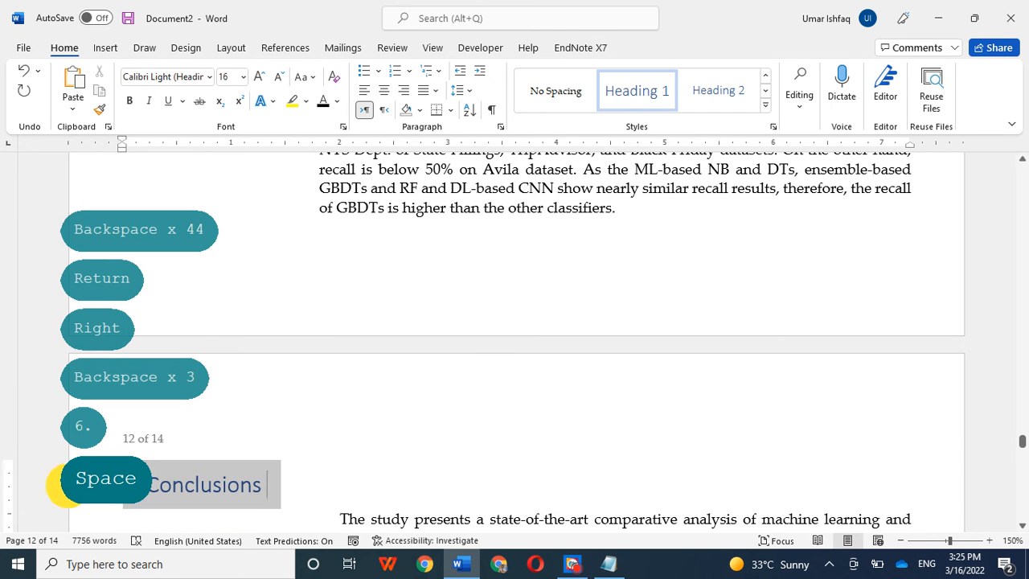
{"action": "left_click", "coordinate": [322, 101]}
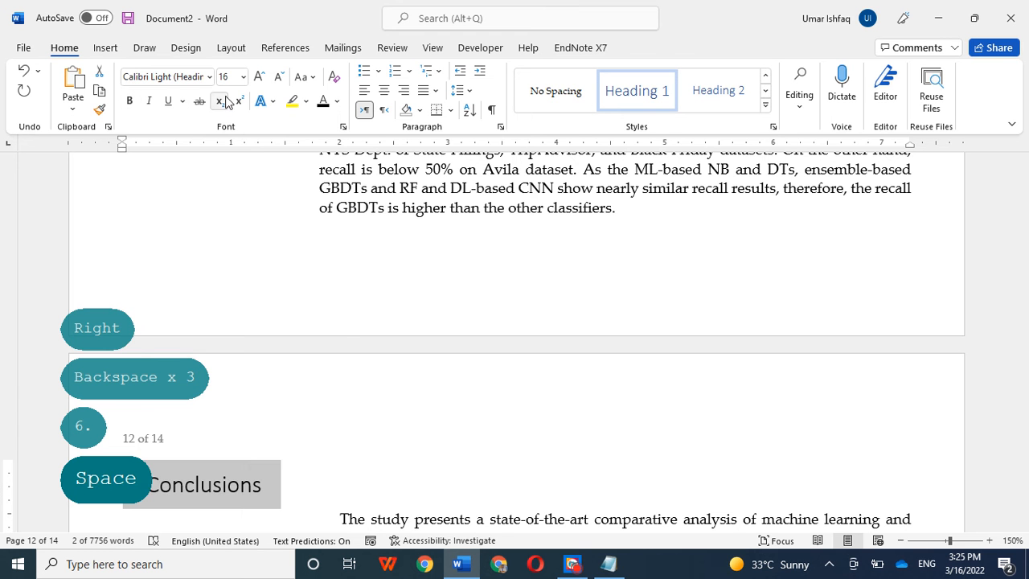
{"action": "left_click", "coordinate": [209, 76]}
{"action": "left_click", "coordinate": [179, 160]}
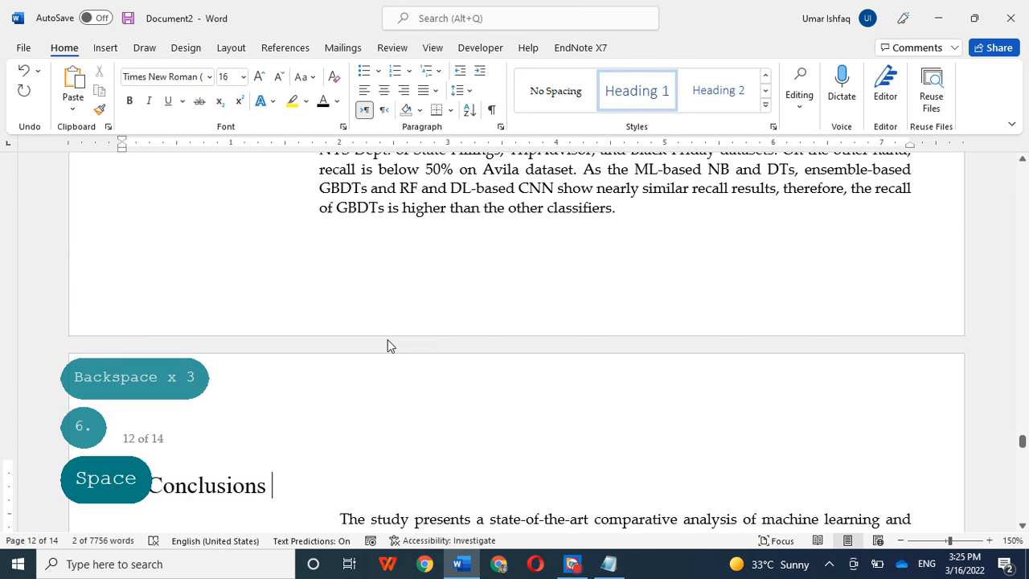
Remove the indents from the two body paragraphs under the Conclusions heading
{"action": "scroll", "coordinate": [387, 346], "scroll_direction": "down", "scroll_amount": 3}
{"action": "left_click", "coordinate": [339, 248]}
{"action": "key", "text": "BackSpace"}
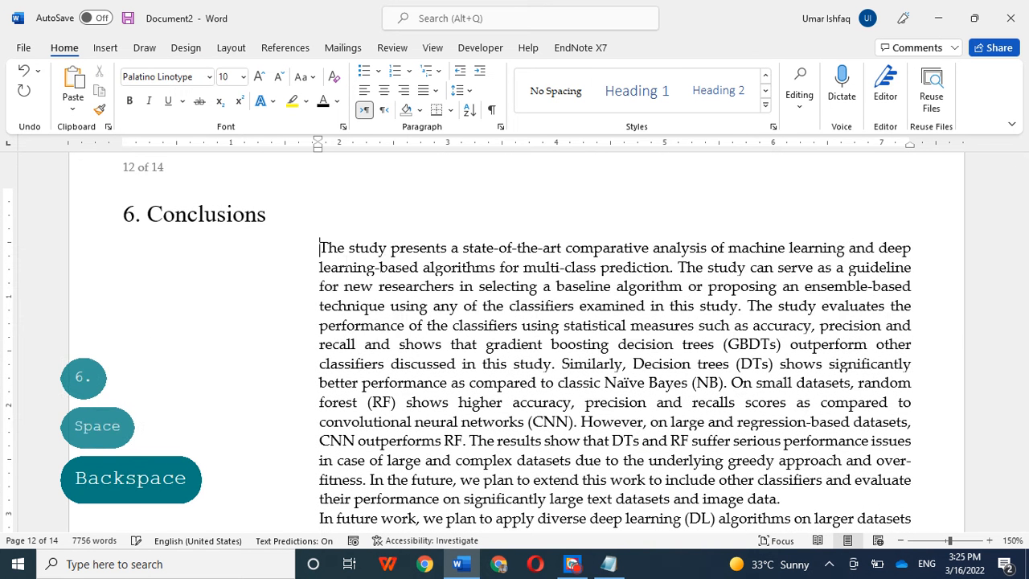
{"action": "key", "text": "BackSpace"}
{"action": "left_click", "coordinate": [317, 460]}
{"action": "key", "text": "BackSpace"}
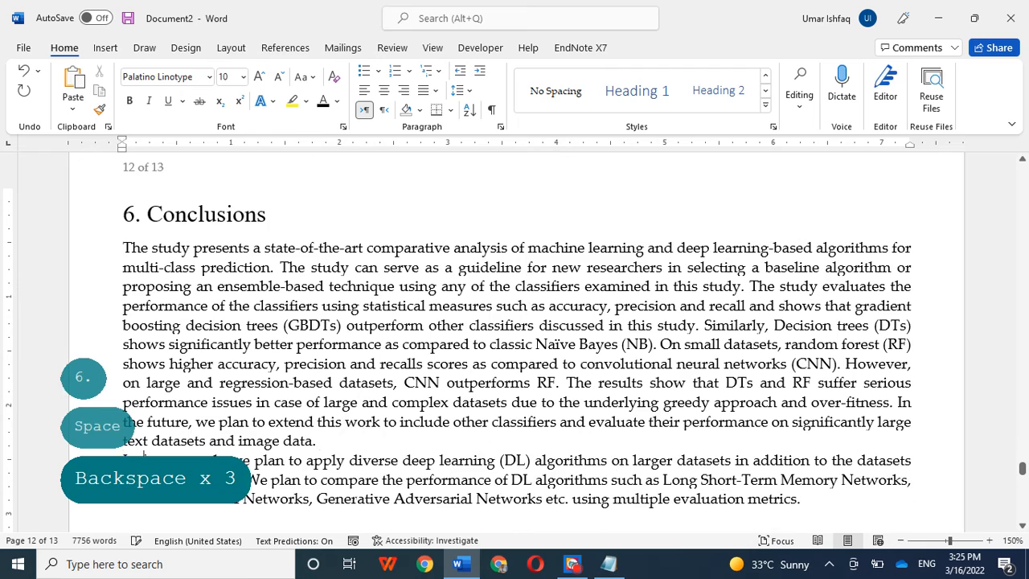
Review the Heading 1 section titles from Introduction through Related Works to Performance Analyses of ML Algorithms
{"action": "scroll", "coordinate": [125, 454], "scroll_direction": "down", "scroll_amount": 2}
{"action": "scroll", "coordinate": [454, 295], "scroll_direction": "up", "scroll_amount": 8}
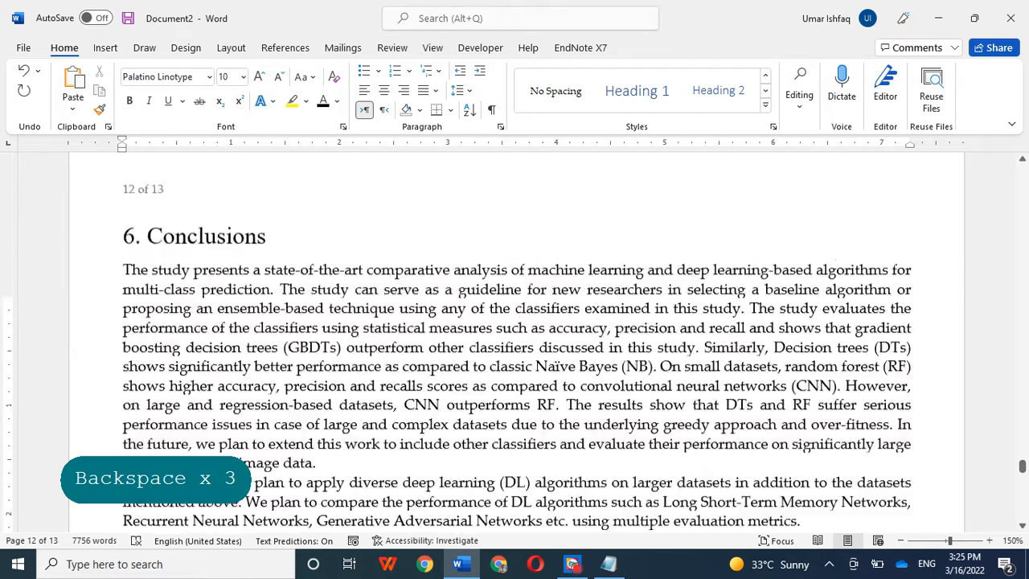
{"action": "scroll", "coordinate": [454, 295], "scroll_direction": "up", "scroll_amount": 1}
{"action": "left_click_drag", "start_coordinate": [1021, 460], "coordinate": [984, 203]}
{"action": "scroll", "coordinate": [984, 203], "scroll_direction": "down", "scroll_amount": 5}
{"action": "left_click", "coordinate": [231, 202]}
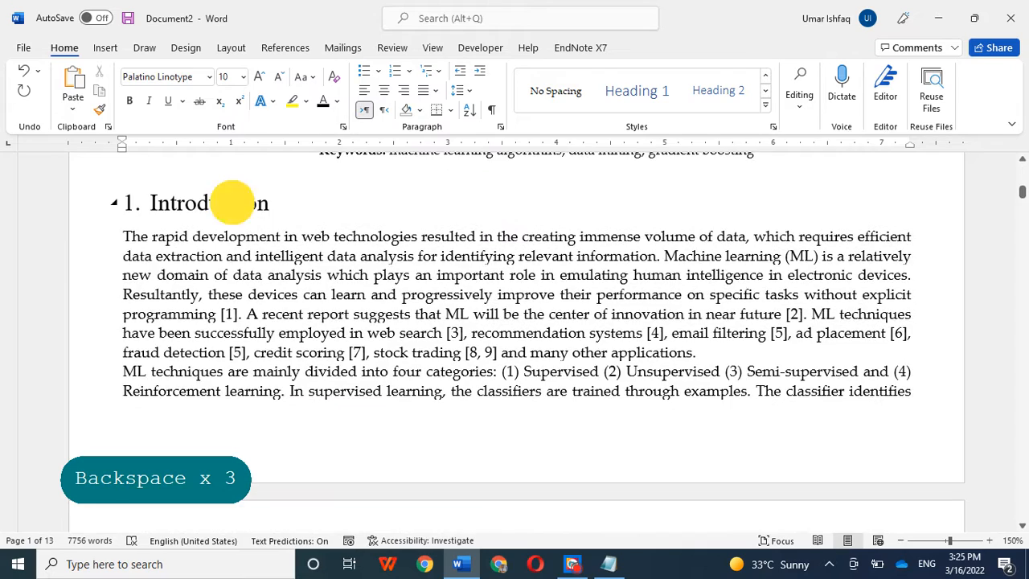
{"action": "scroll", "coordinate": [780, 223], "scroll_direction": "down", "scroll_amount": 10}
{"action": "scroll", "coordinate": [780, 224], "scroll_direction": "down", "scroll_amount": 10}
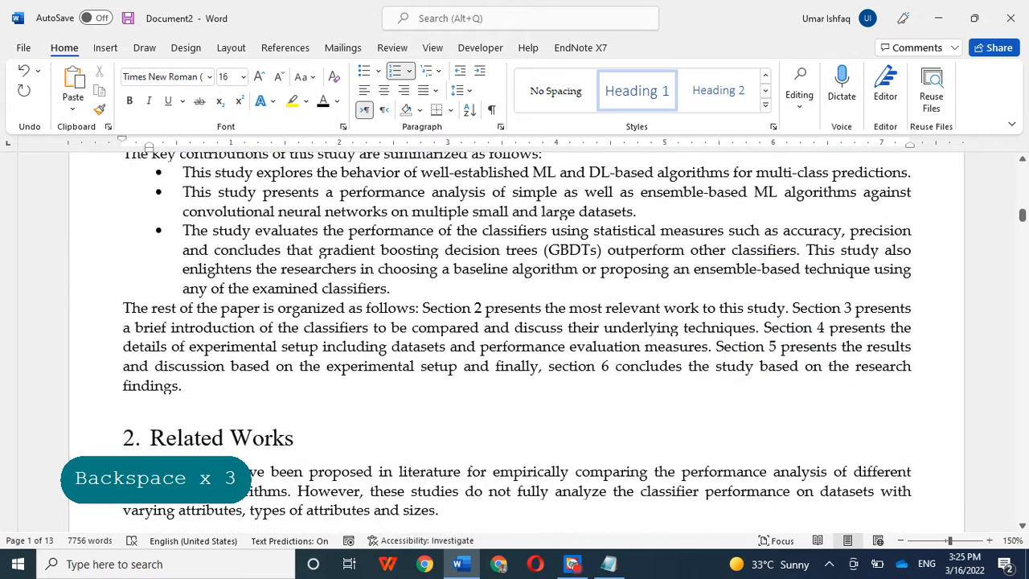
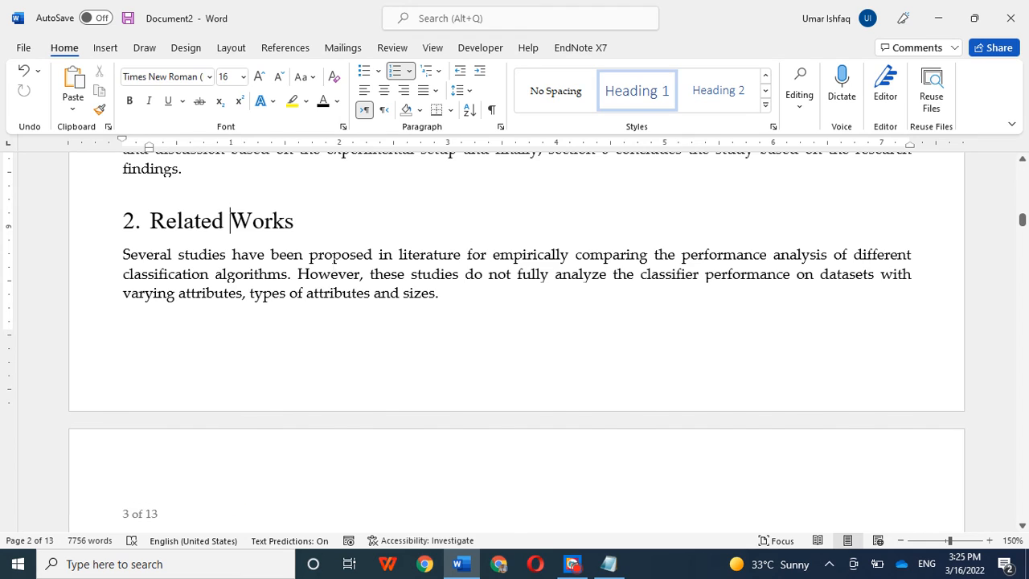
{"action": "scroll", "coordinate": [333, 271], "scroll_direction": "down", "scroll_amount": 20}
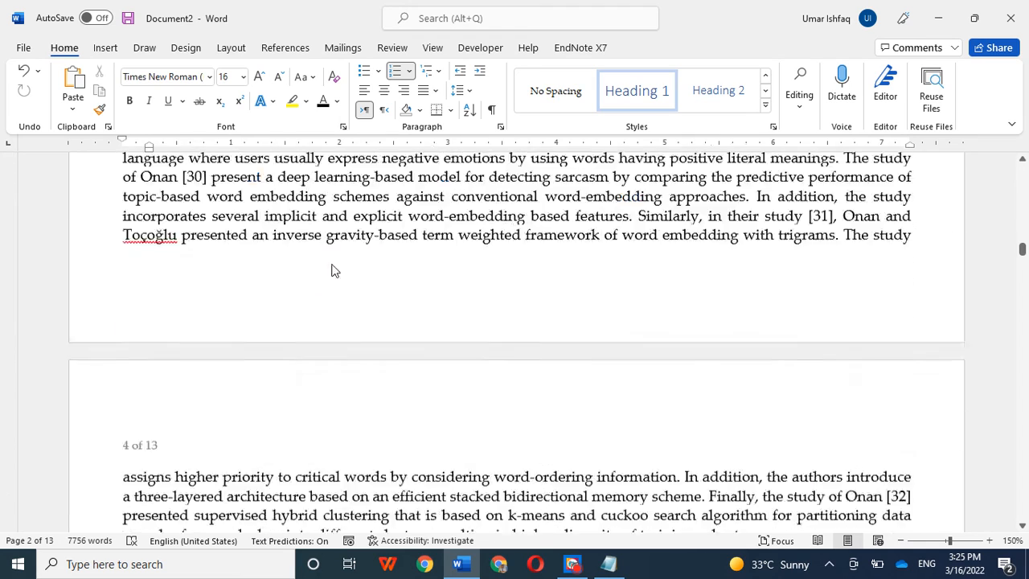
{"action": "scroll", "coordinate": [335, 271], "scroll_direction": "down", "scroll_amount": 10}
{"action": "scroll", "coordinate": [338, 269], "scroll_direction": "up", "scroll_amount": 2}
{"action": "left_click", "coordinate": [347, 266]}
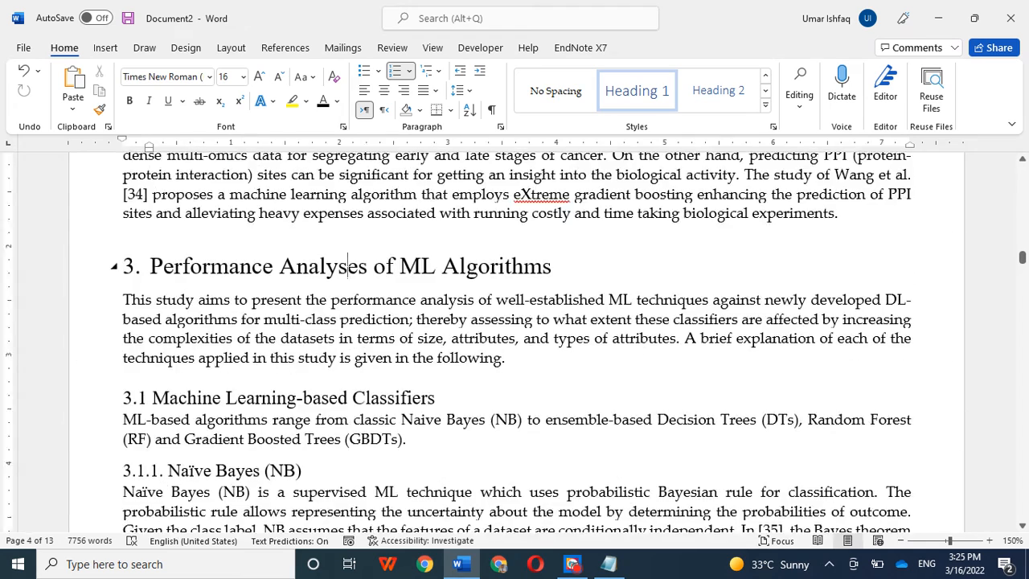
Compare the heading levels of section 3, subsection 3.1 Machine Learning-based Classifiers and 3.1.1 Naïve Bayes (NB)
{"action": "scroll", "coordinate": [370, 343], "scroll_direction": "down", "scroll_amount": 1}
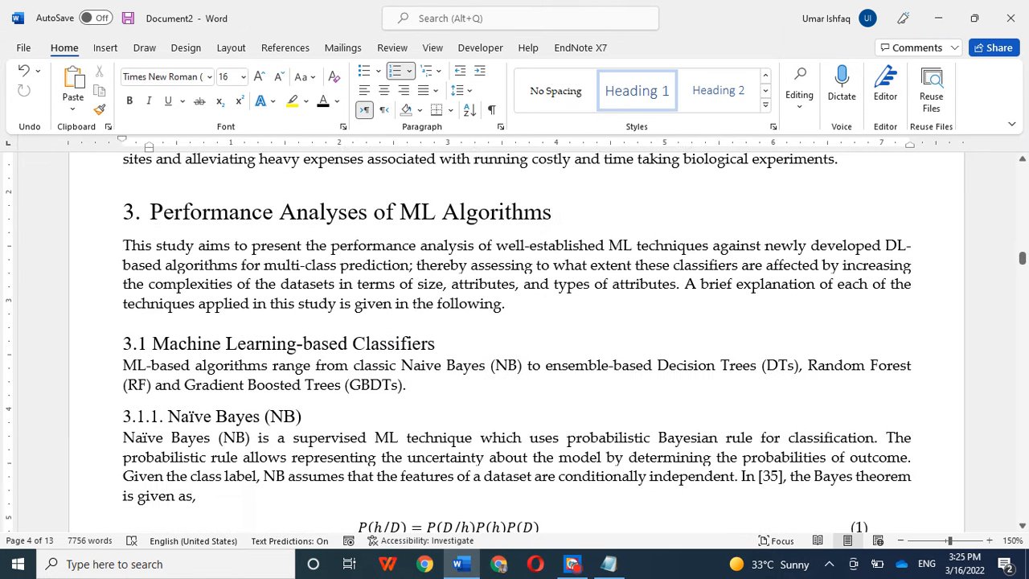
{"action": "left_click", "coordinate": [369, 343]}
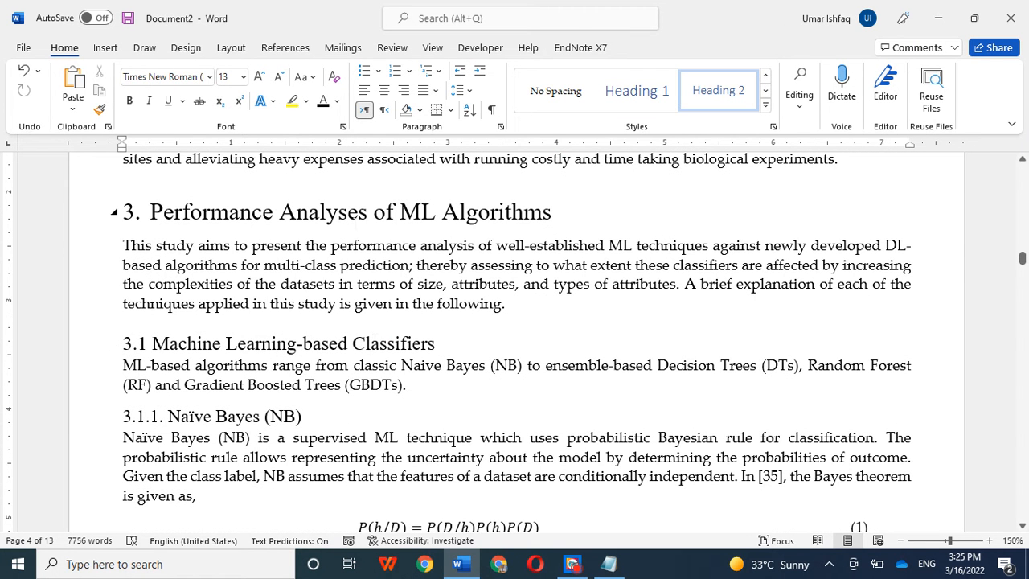
{"action": "left_click", "coordinate": [353, 211]}
{"action": "left_click", "coordinate": [337, 344]}
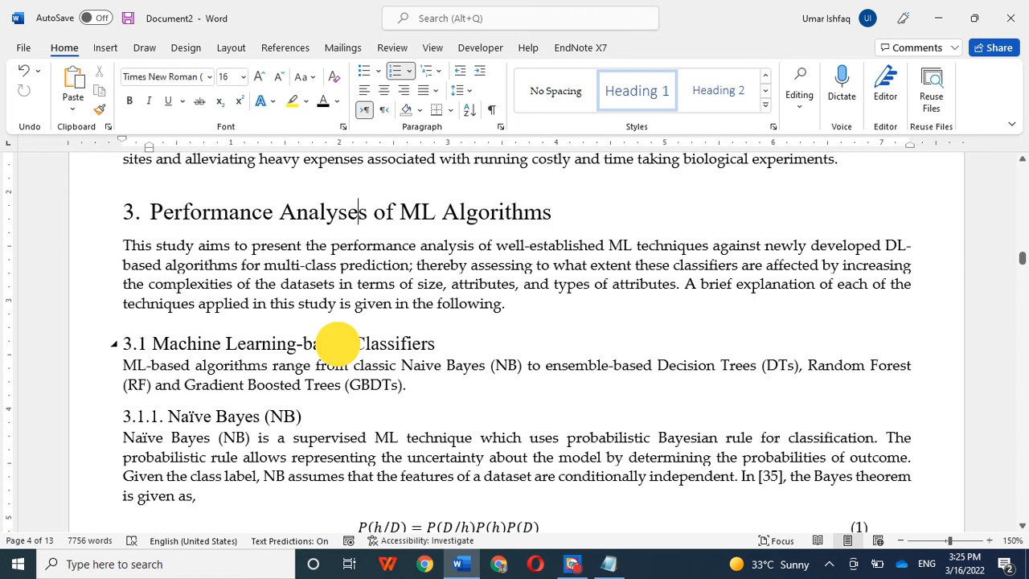
{"action": "scroll", "coordinate": [339, 344], "scroll_direction": "down", "scroll_amount": 2}
{"action": "left_click", "coordinate": [255, 308]}
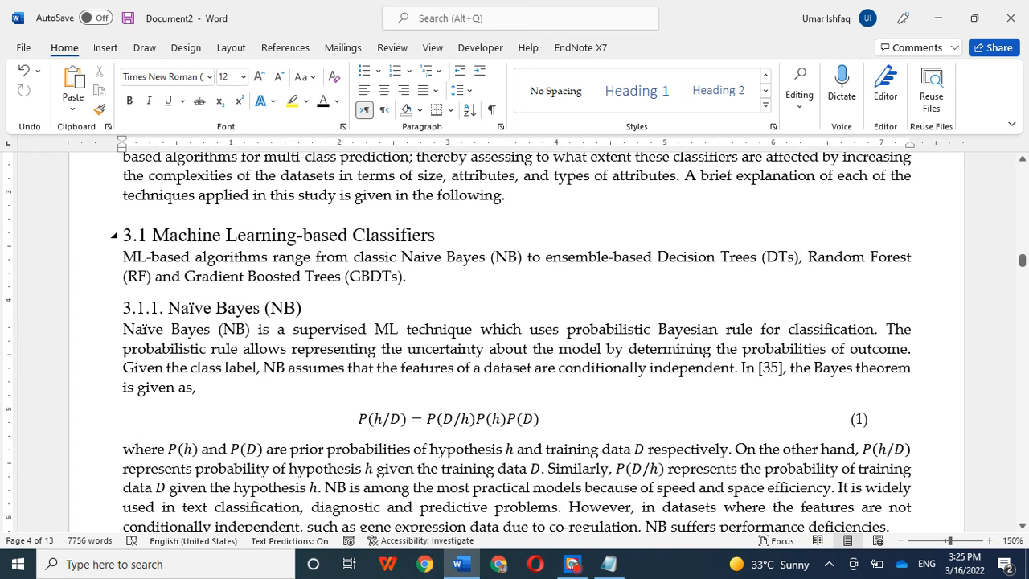
{"action": "left_click_drag", "start_coordinate": [264, 233], "coordinate": [84, 236]}
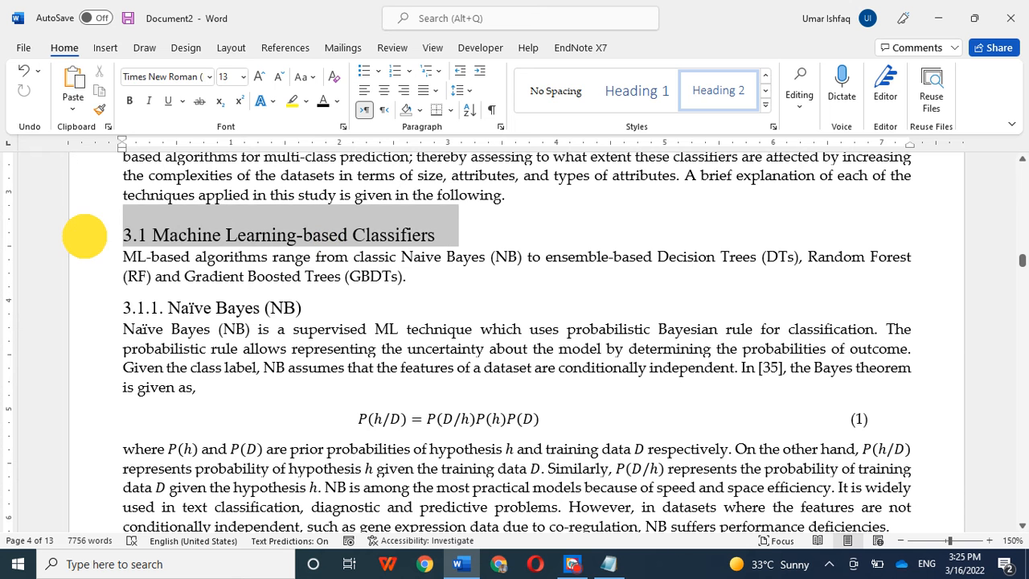
Select the "3.1.1. Naïve Bayes (NB)" heading and examine the Heading 3 and Heading 4 styles without applying a new one
{"action": "left_click_drag", "start_coordinate": [300, 312], "coordinate": [98, 298]}
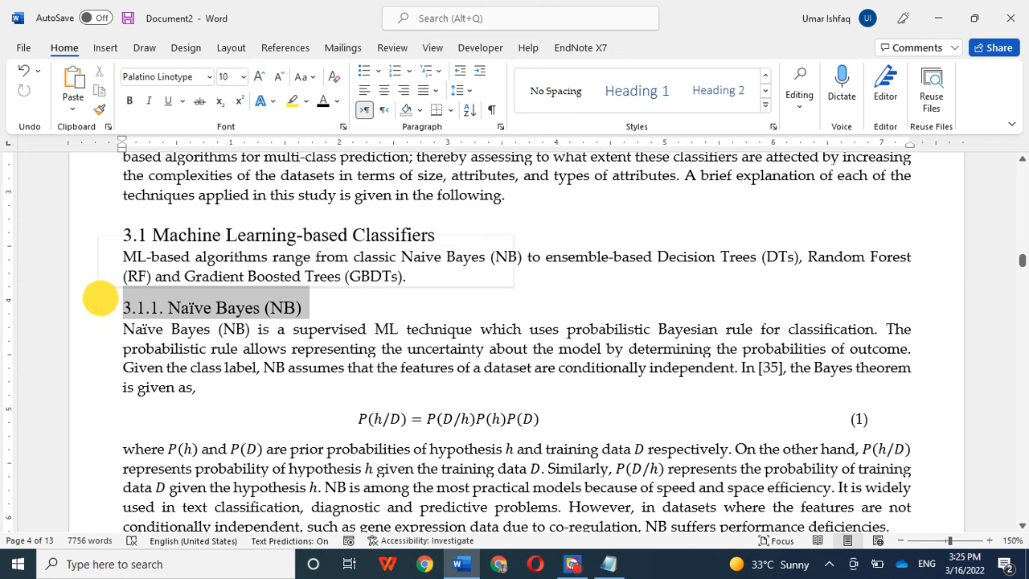
{"action": "left_click", "coordinate": [765, 108]}
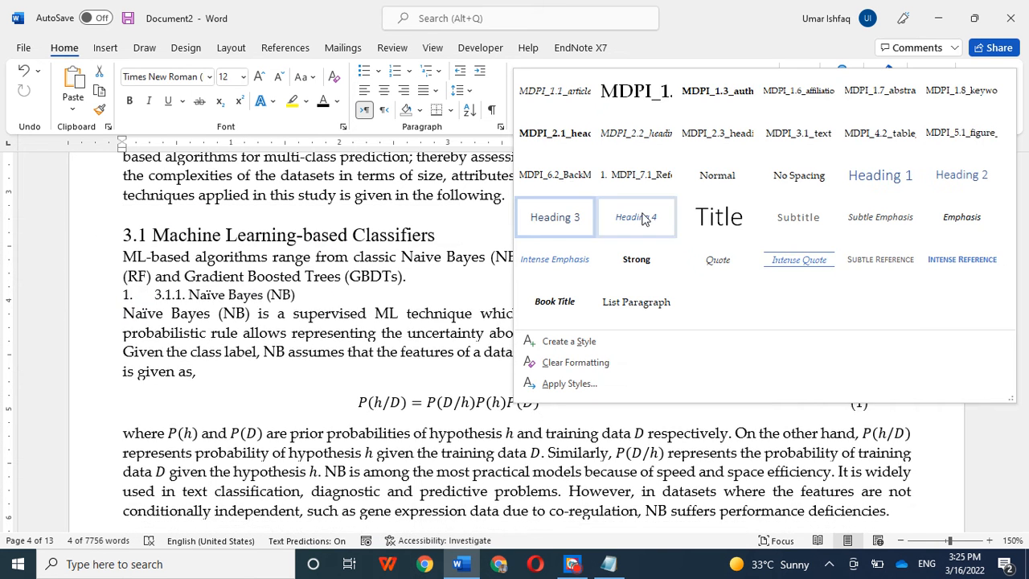
{"action": "left_click", "coordinate": [217, 328]}
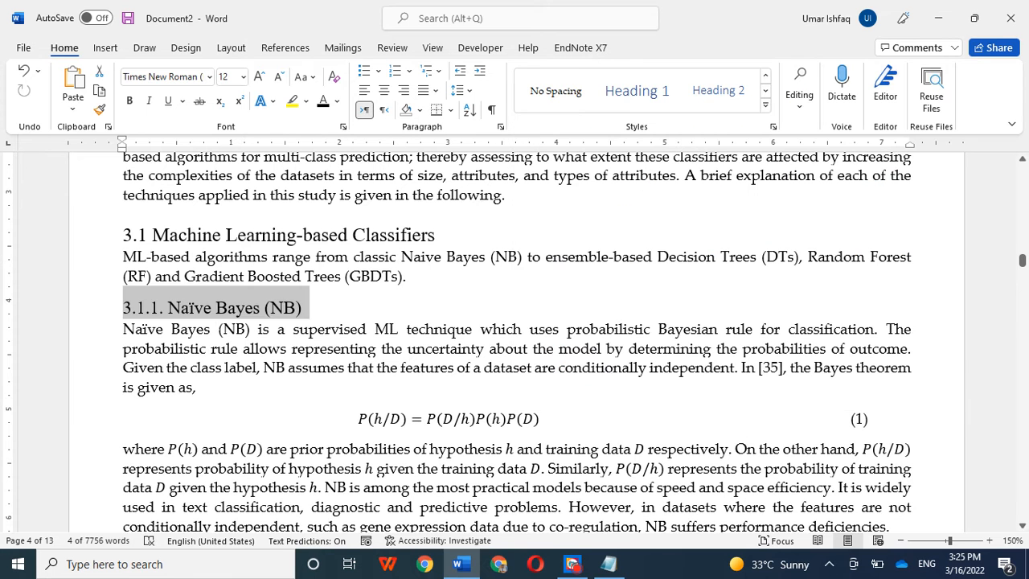
{"action": "left_click", "coordinate": [210, 328]}
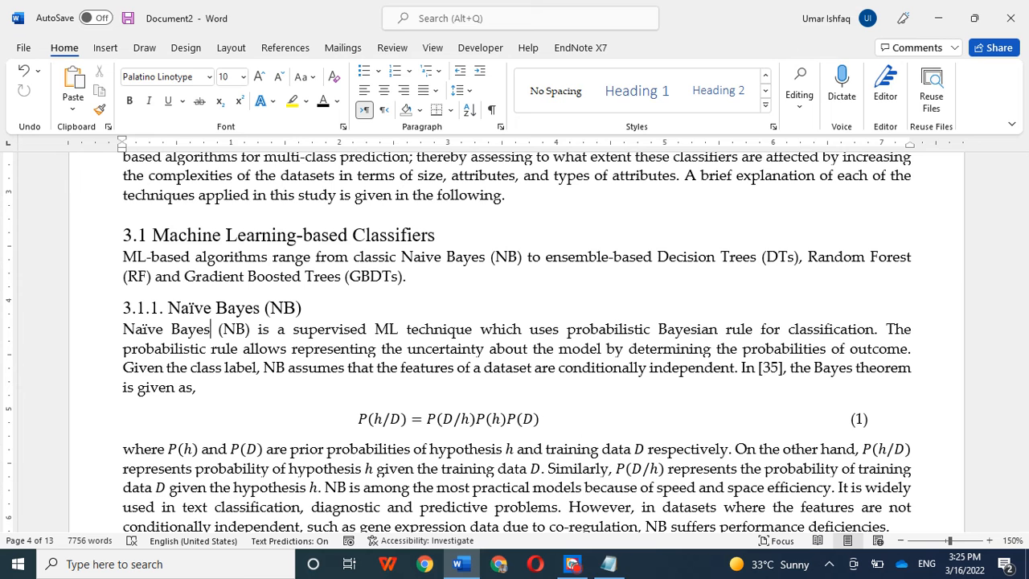
Switch to the Notepad note and make room for a new entry below "Table of content"
{"action": "left_click", "coordinate": [611, 564]}
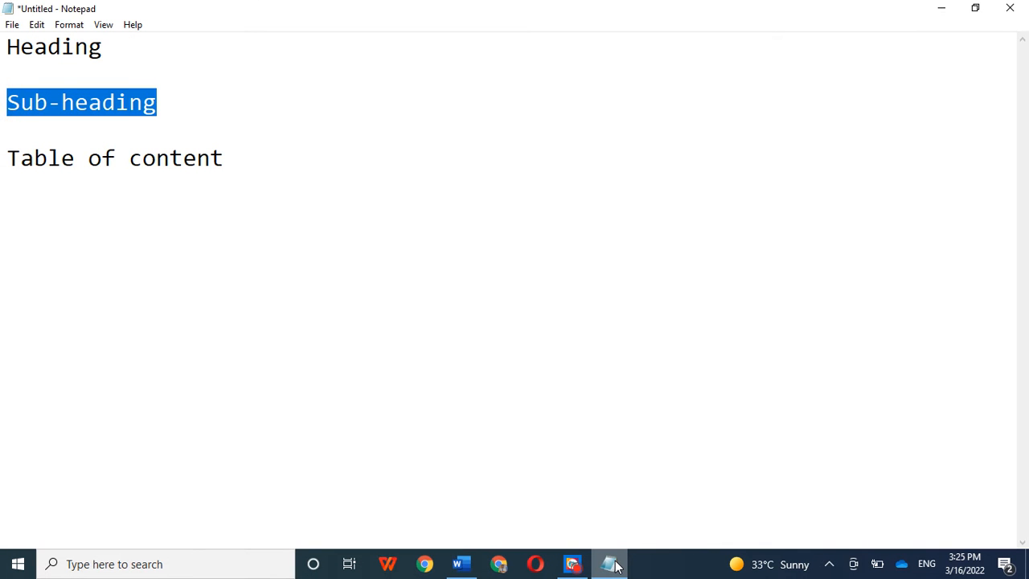
{"action": "key", "text": "Down"}
{"action": "key", "text": "Down"}
{"action": "key", "text": "Down"}
{"action": "key", "text": "Return"}
{"action": "key", "text": "Return"}
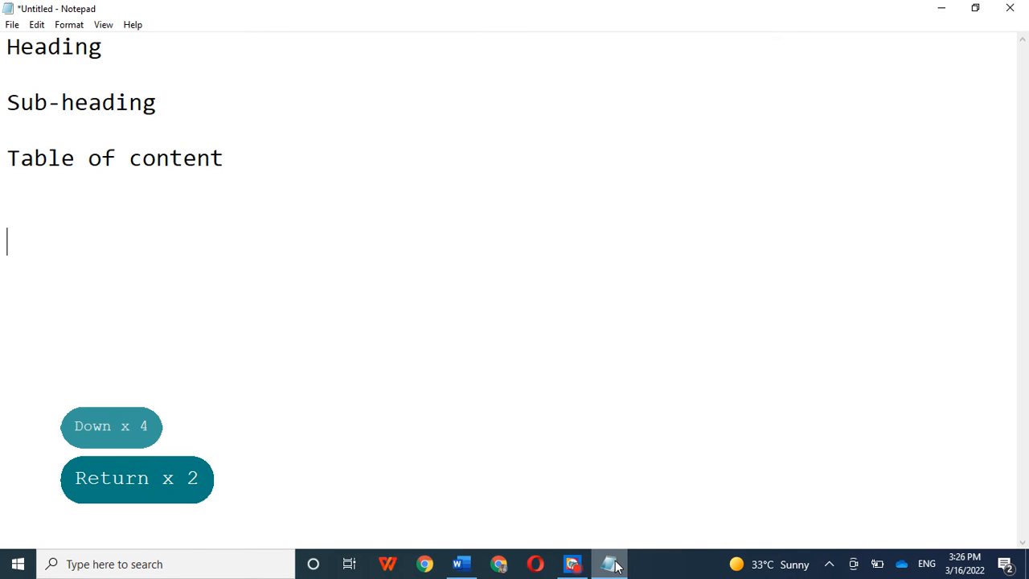
{"action": "key", "text": "Page_Down"}
{"action": "key", "text": "Delete"}
{"action": "key", "text": "End"}
{"action": "key", "text": "Delete"}
{"action": "key", "text": "End"}
{"action": "key", "text": "Delete"}
{"action": "key", "text": "End"}
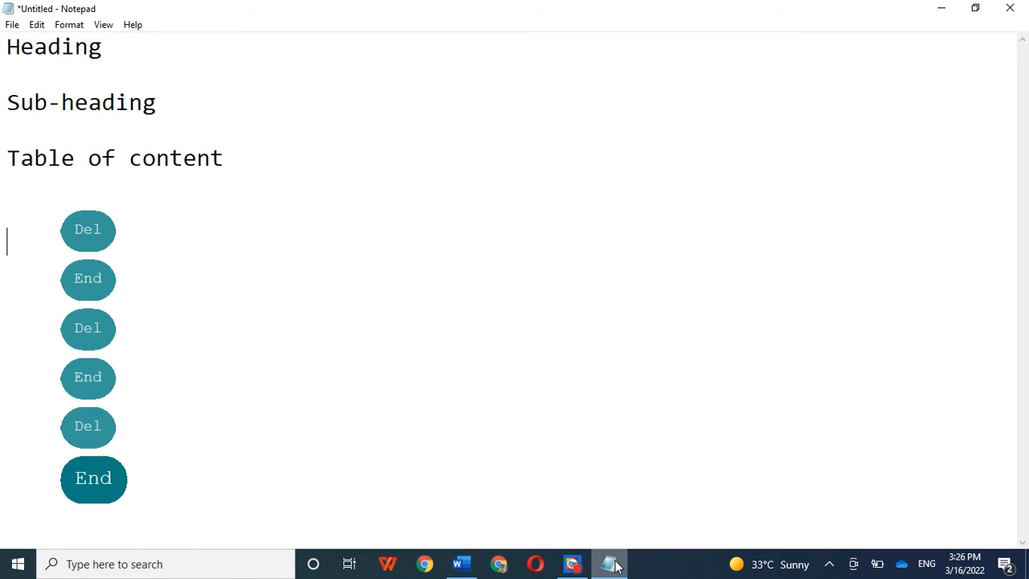
{"action": "type", "text": "•"}
{"action": "key", "text": "BackSpace"}
{"action": "key", "text": "BackSpace"}
{"action": "key", "text": "BackSpace"}
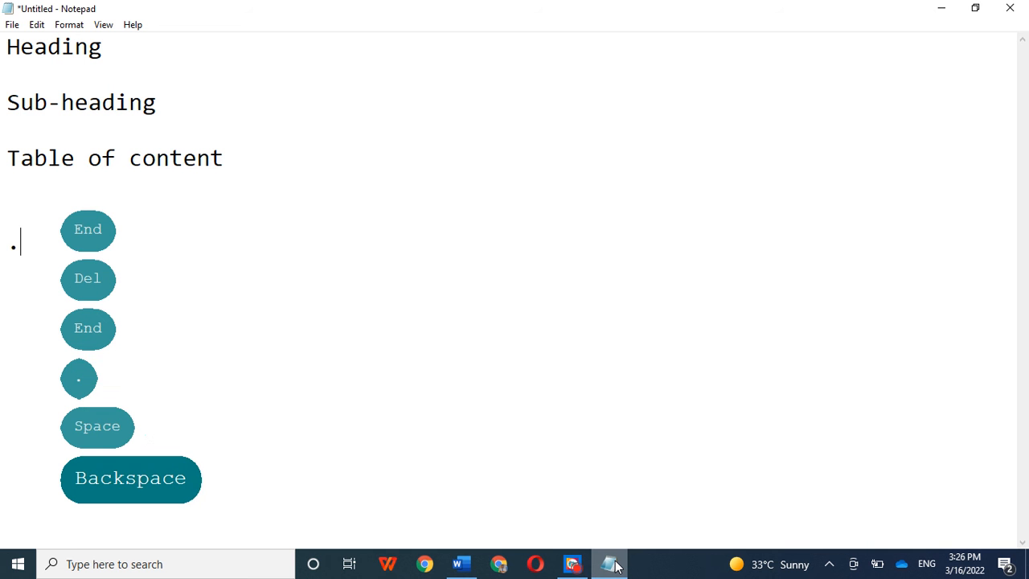
Add the example sub-heading number "3.1.1.1." after a blank line below "Table of content" in the note
{"action": "key", "text": "Return"}
{"action": "key", "text": "Return"}
{"action": "key", "text": "Num_Lock"}
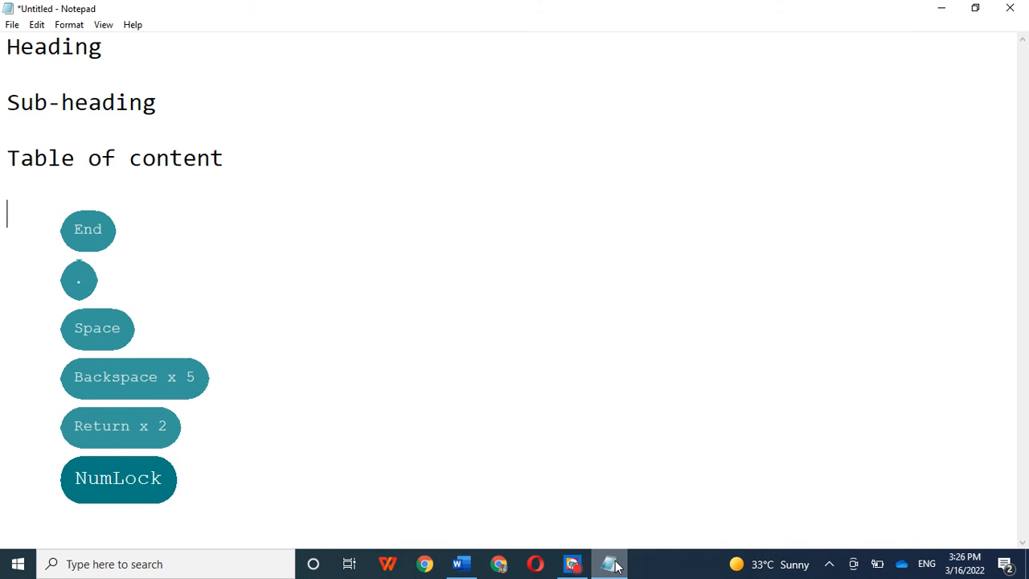
{"action": "type", "text": "3.1.1."}
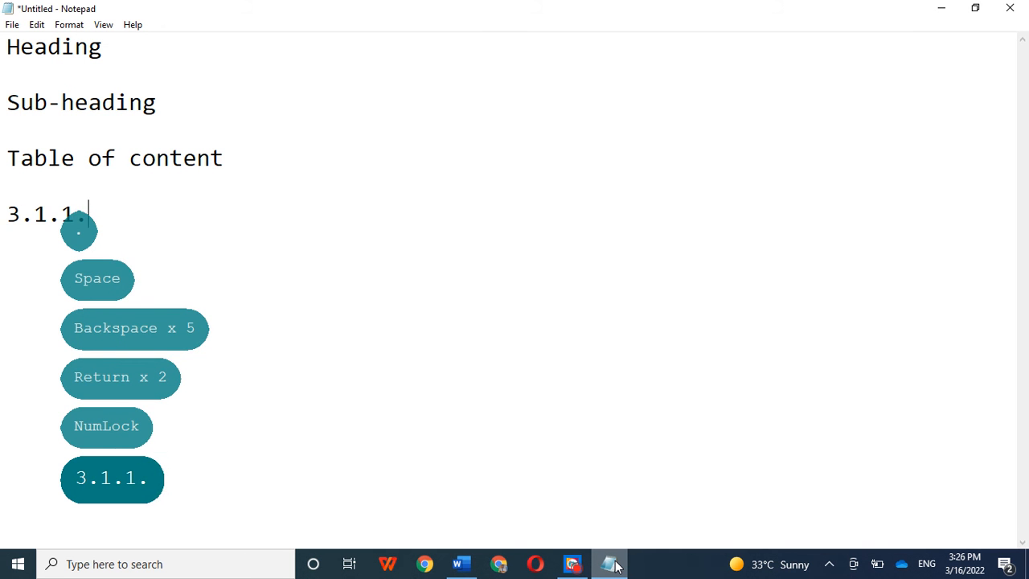
{"action": "type", "text": "1."}
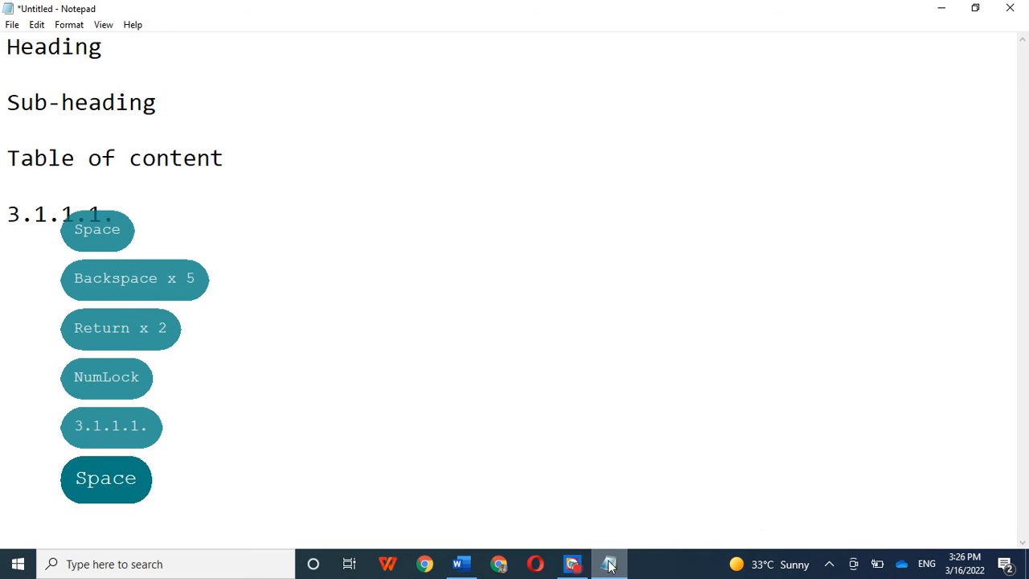
Return to the Word paper and preview the Heading 4 style on the Naïve Bayes paragraph without applying it
{"action": "left_click", "coordinate": [609, 565]}
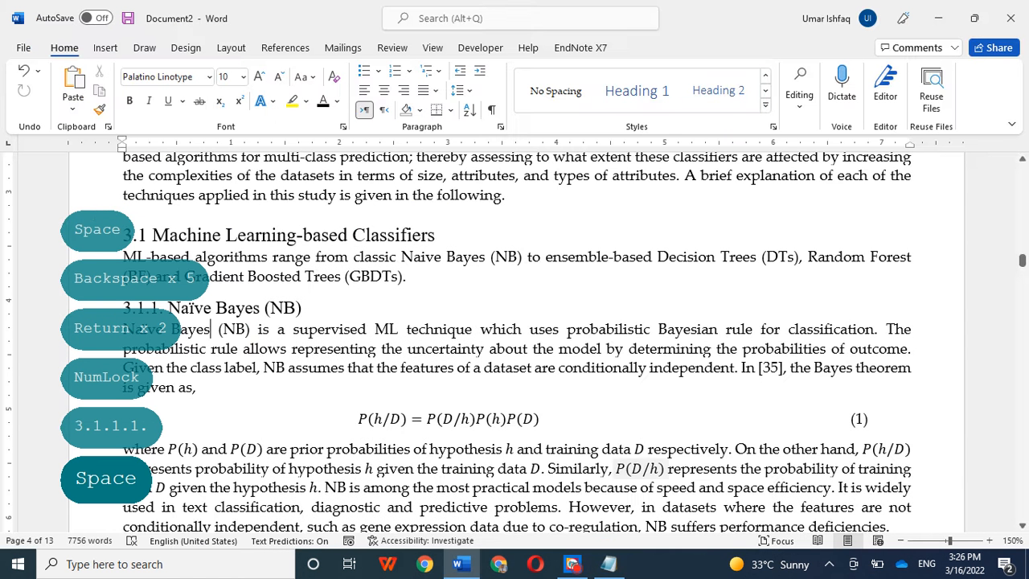
{"action": "left_click", "coordinate": [765, 104]}
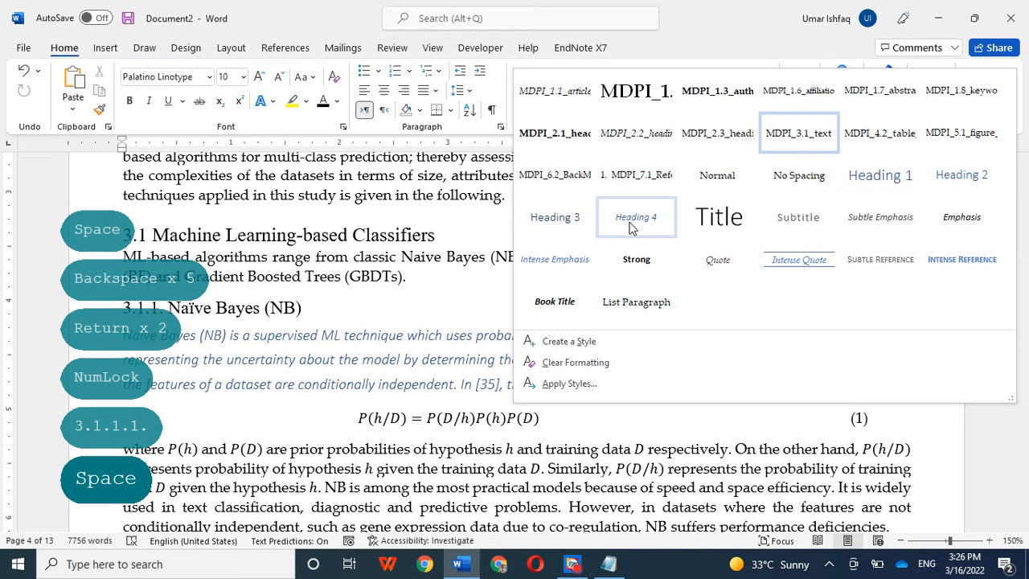
{"action": "left_click", "coordinate": [211, 329]}
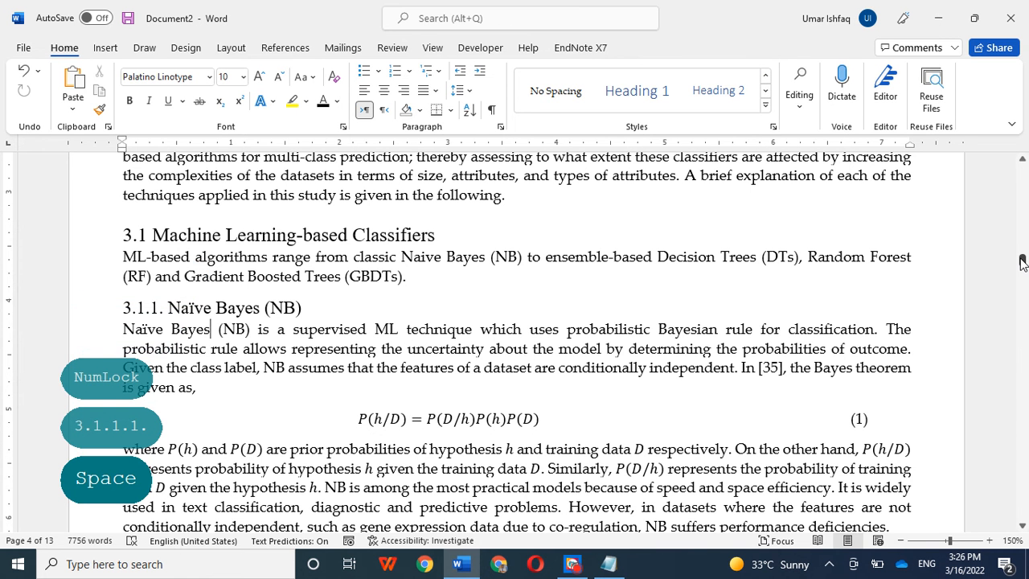
Insert nine empty paragraphs after the Keywords line, above the Introduction heading
{"action": "left_click_drag", "start_coordinate": [1022, 263], "coordinate": [1019, 161]}
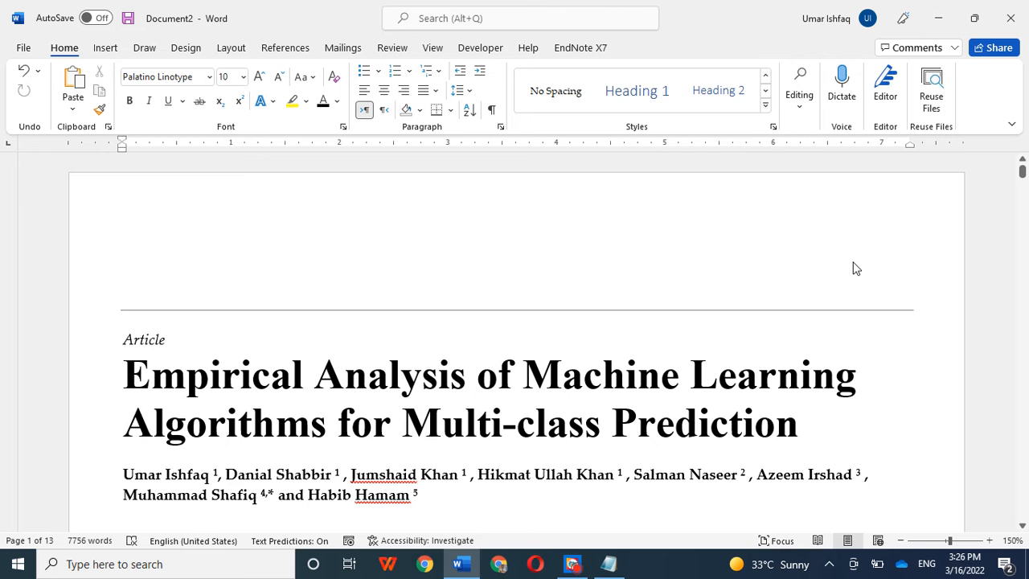
{"action": "scroll", "coordinate": [855, 269], "scroll_direction": "down", "scroll_amount": 3}
{"action": "left_click", "coordinate": [123, 230]}
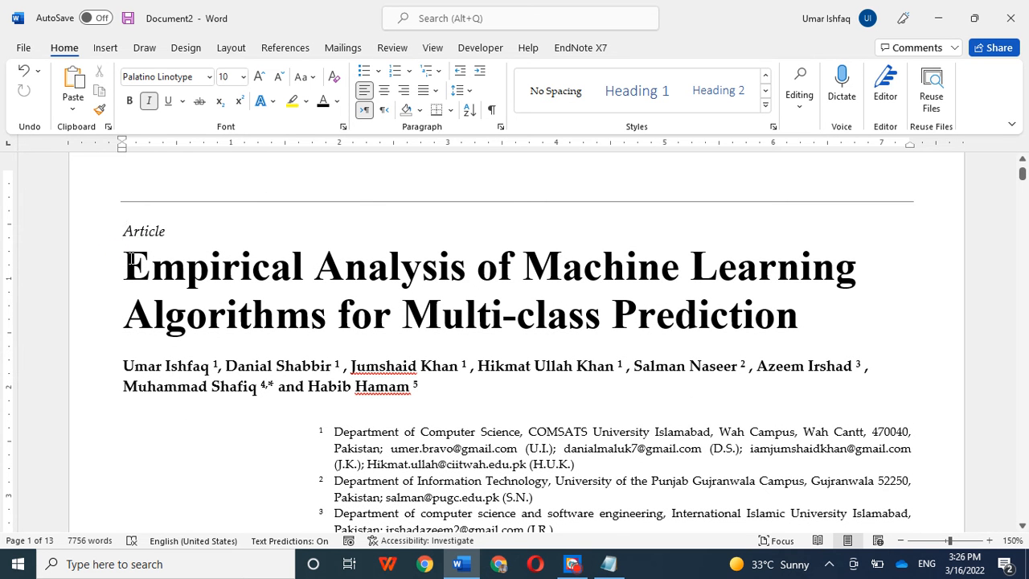
{"action": "scroll", "coordinate": [131, 258], "scroll_direction": "down", "scroll_amount": 10}
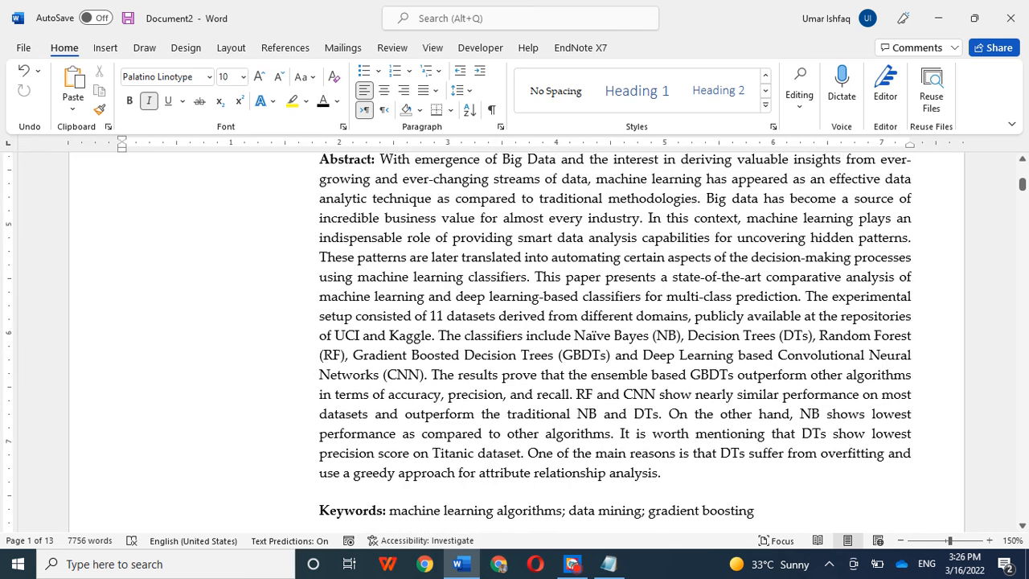
{"action": "scroll", "coordinate": [185, 386], "scroll_direction": "down", "scroll_amount": 1}
{"action": "left_click", "coordinate": [186, 399]}
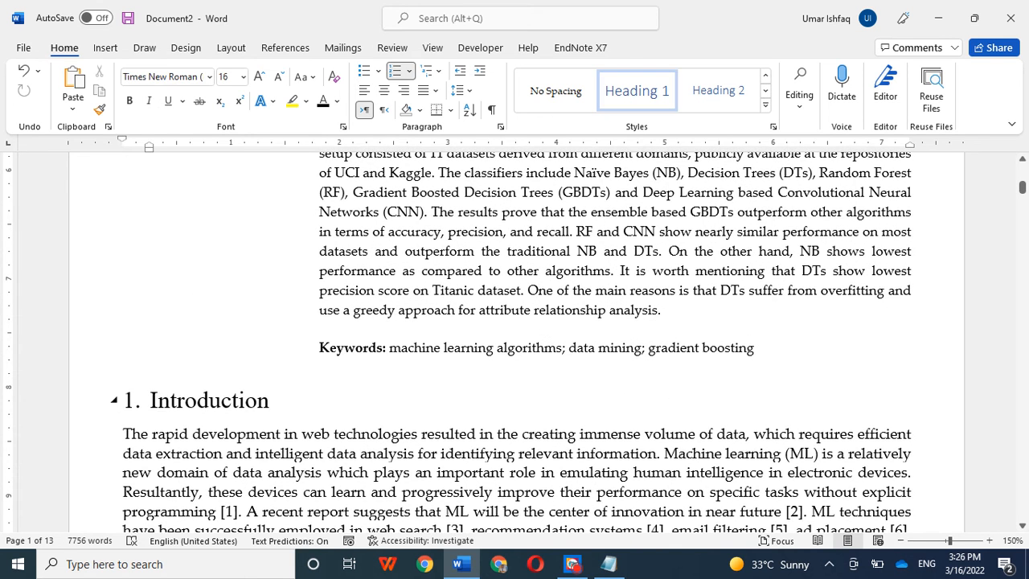
{"action": "left_click", "coordinate": [755, 347]}
{"action": "key", "text": "Return"}
{"action": "key", "text": "Return"}
{"action": "key", "text": "Return"}
{"action": "key", "text": "Return"}
{"action": "key", "text": "Return"}
{"action": "key", "text": "Return"}
{"action": "key", "text": "Return"}
{"action": "key", "text": "Return"}
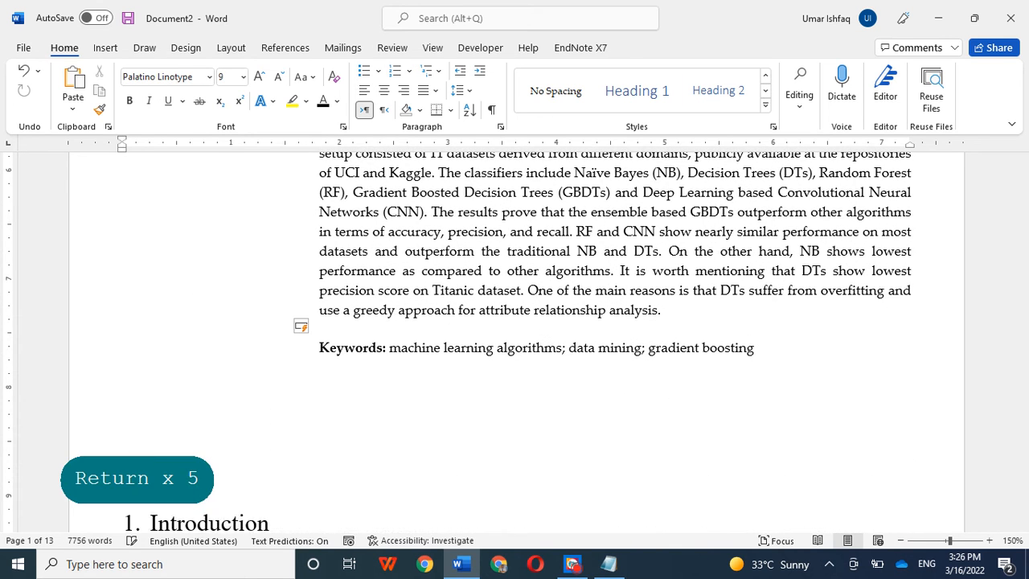
{"action": "key", "text": "Return"}
Delete all front matter from the "Article" label and title through the Keywords line
{"action": "scroll", "coordinate": [689, 328], "scroll_direction": "up", "scroll_amount": 4}
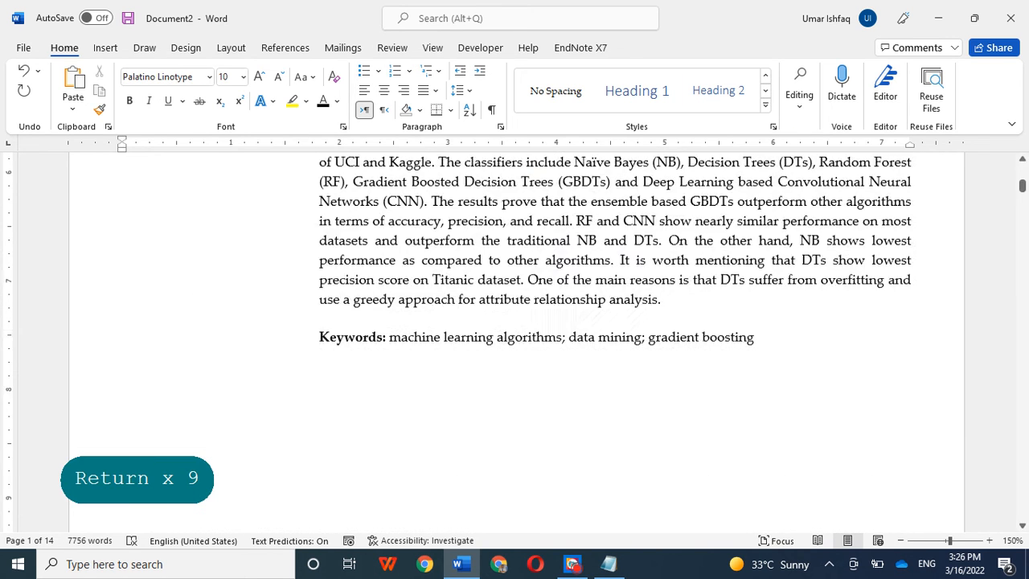
{"action": "left_click_drag", "start_coordinate": [754, 351], "coordinate": [3, 40]}
{"action": "key", "text": "Delete"}
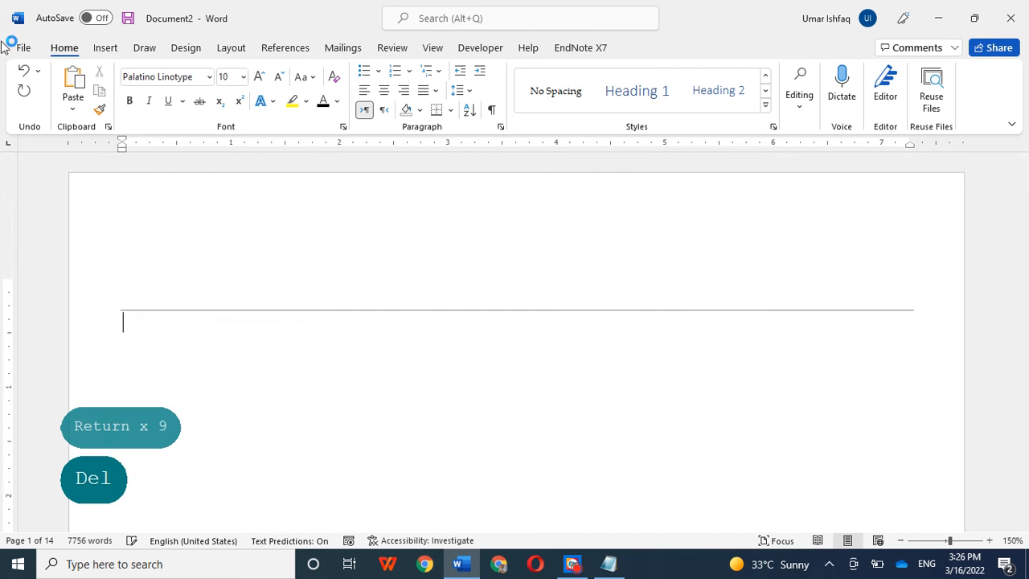
Try to delete the contents of the first-page header table and the horizontal line beneath it
{"action": "double_click", "coordinate": [216, 315]}
{"action": "left_click", "coordinate": [116, 242]}
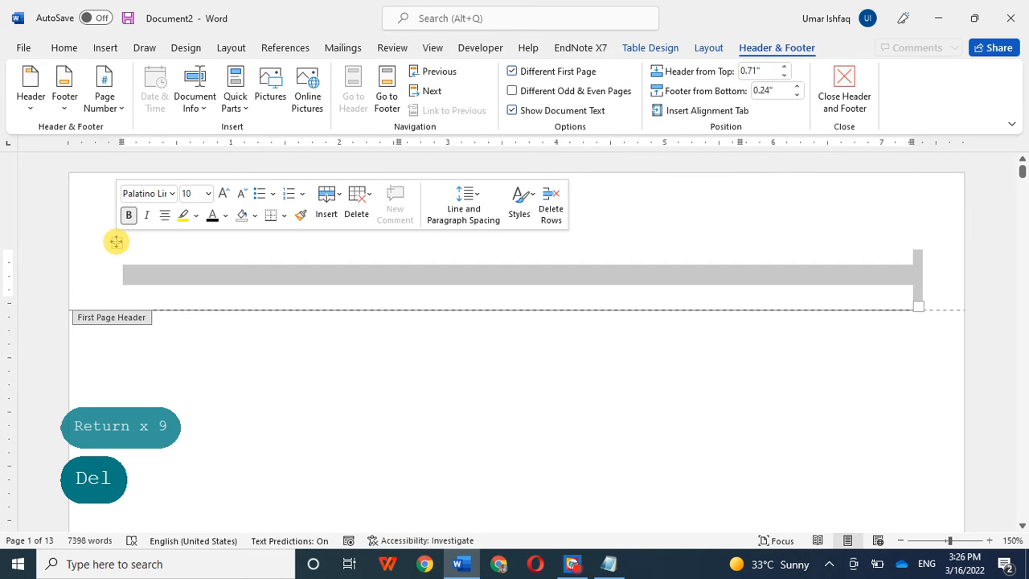
{"action": "key", "text": "Delete"}
{"action": "double_click", "coordinate": [214, 403]}
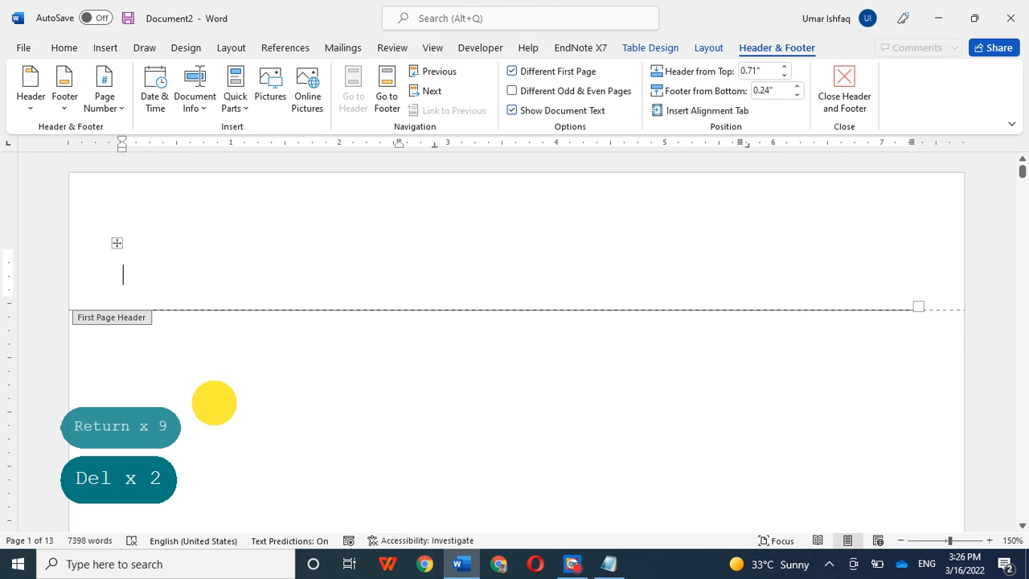
{"action": "left_click_drag", "start_coordinate": [121, 308], "coordinate": [858, 319]}
{"action": "key", "text": "Delete"}
{"action": "key", "text": "Delete"}
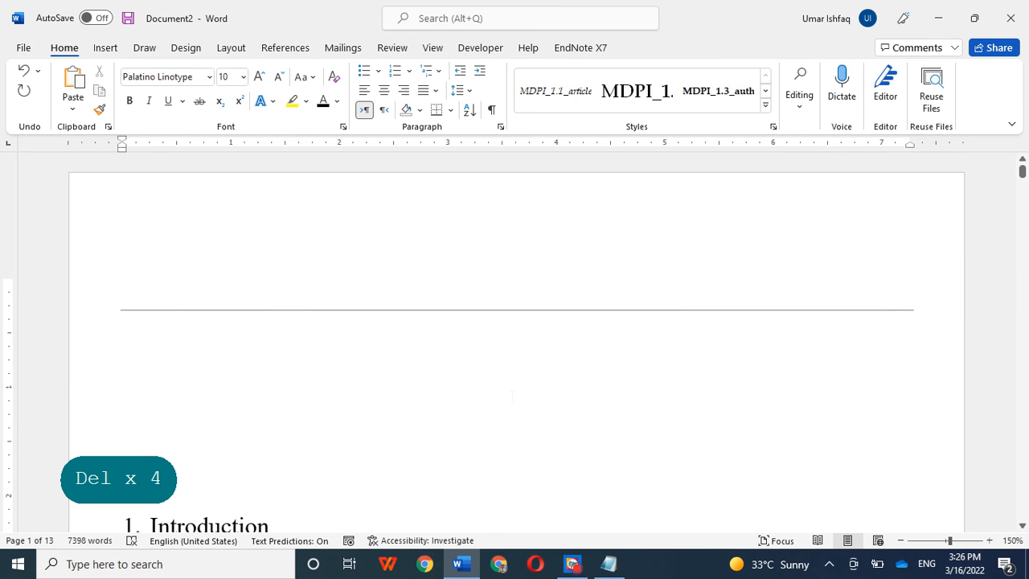
Insert 37 empty paragraphs above the Introduction heading to move it to page two, and remove the blank space left directly above it
{"action": "key", "text": "Return"}
{"action": "key", "text": "Return"}
{"action": "key", "text": "Return"}
{"action": "key", "text": "Return"}
{"action": "key", "text": "Return"}
{"action": "key", "text": "Return"}
{"action": "key", "text": "Return"}
{"action": "key", "text": "Return"}
{"action": "key", "text": "Return"}
{"action": "key", "text": "Return"}
{"action": "key", "text": "Return"}
{"action": "key", "text": "Return"}
{"action": "key", "text": "Return"}
{"action": "key", "text": "Return"}
{"action": "key", "text": "Return"}
{"action": "key", "text": "Return"}
{"action": "key", "text": "Return"}
{"action": "key", "text": "Return"}
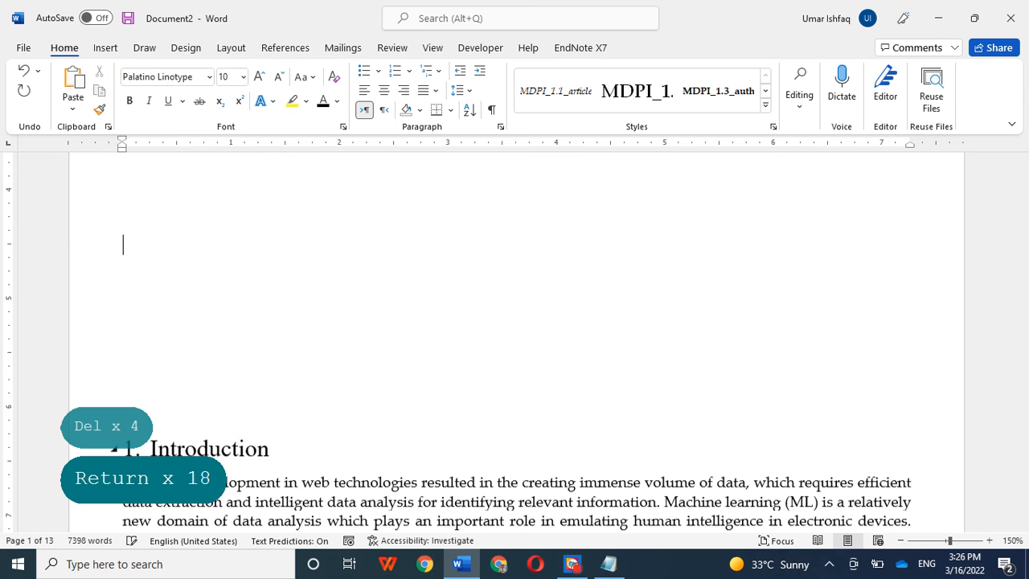
{"action": "key", "text": "Return"}
{"action": "key", "text": "Return"}
{"action": "key", "text": "Return"}
{"action": "key", "text": "Return"}
{"action": "key", "text": "Return"}
{"action": "key", "text": "Return"}
{"action": "key", "text": "Return"}
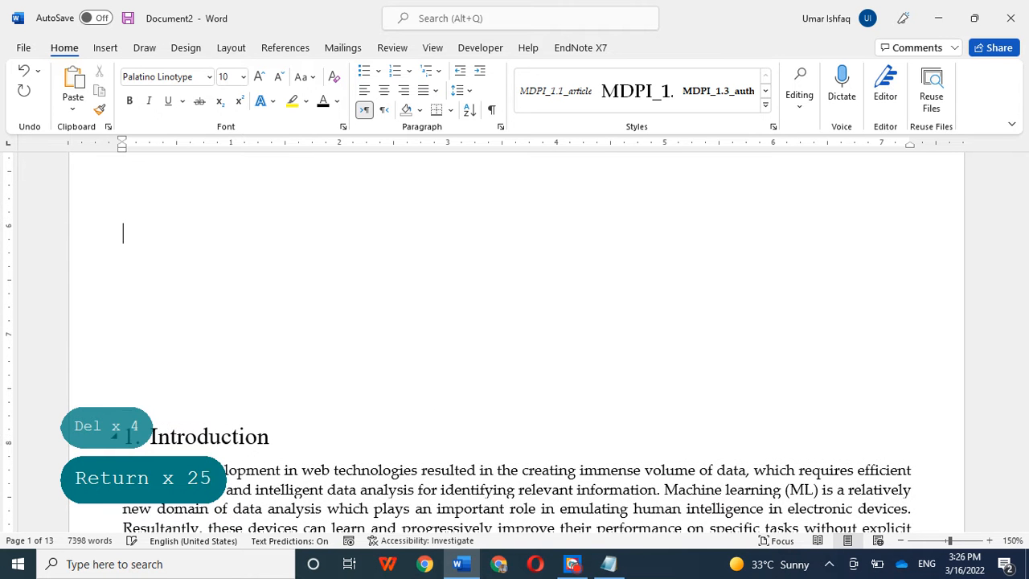
{"action": "key", "text": "Return"}
{"action": "key", "text": "Return"}
{"action": "key", "text": "Return"}
{"action": "key", "text": "Return"}
{"action": "key", "text": "Return"}
{"action": "key", "text": "Return"}
{"action": "key", "text": "Return"}
{"action": "key", "text": "Return"}
{"action": "key", "text": "Return"}
{"action": "key", "text": "Return"}
{"action": "key", "text": "Return"}
{"action": "key", "text": "Return"}
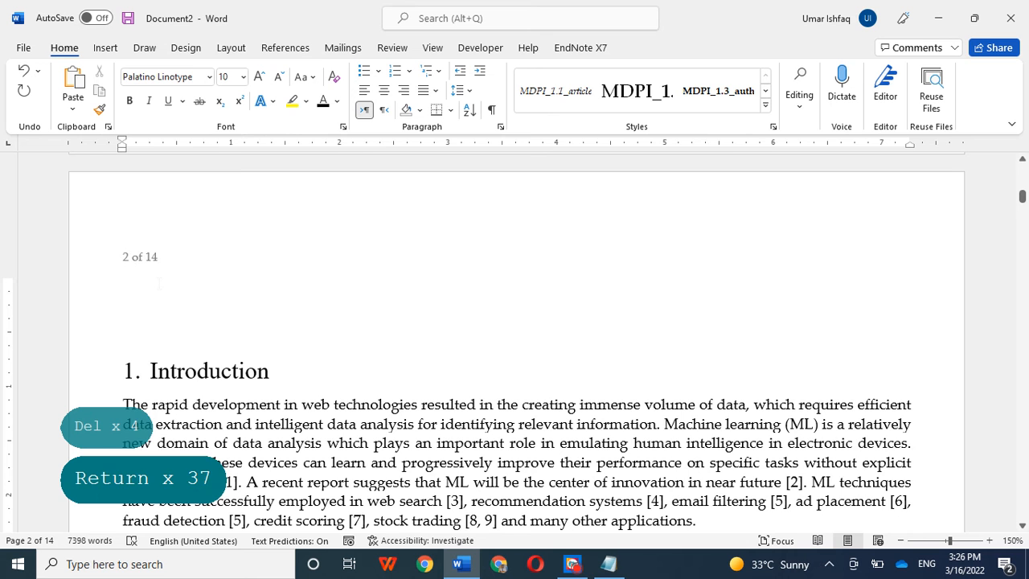
{"action": "key", "text": "Delete"}
{"action": "key", "text": "Delete"}
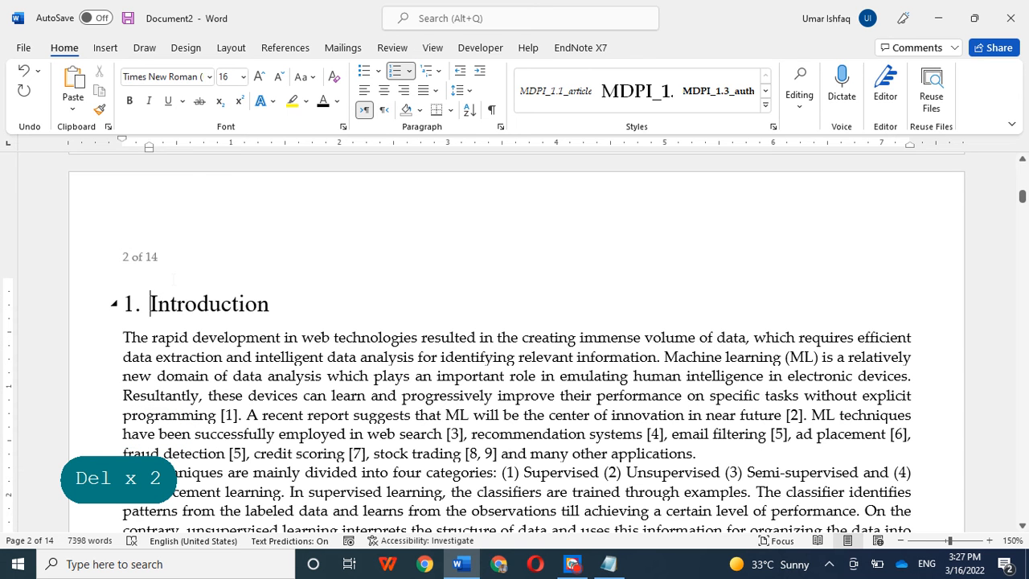
{"action": "left_click", "coordinate": [188, 274]}
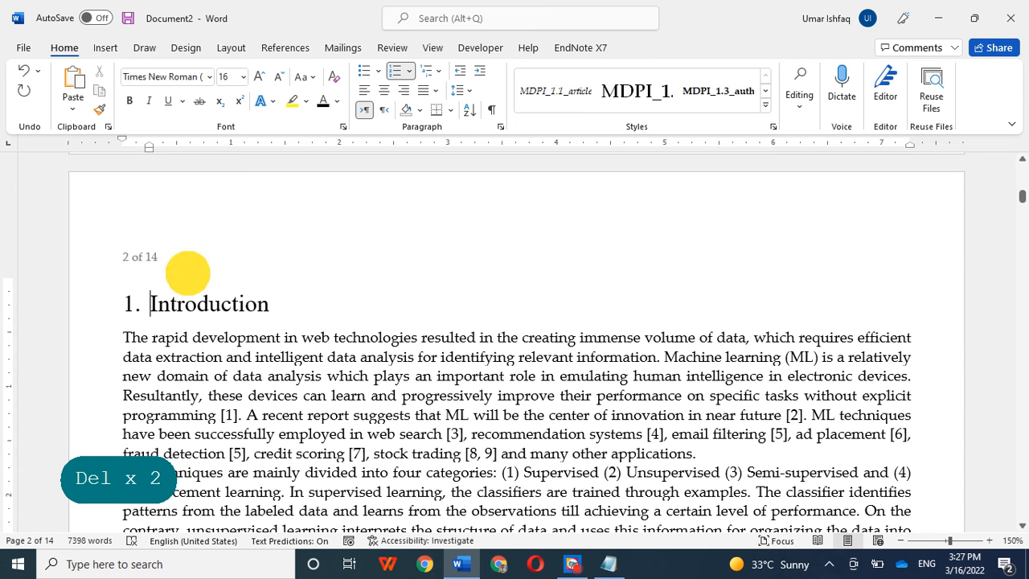
{"action": "left_click", "coordinate": [157, 277]}
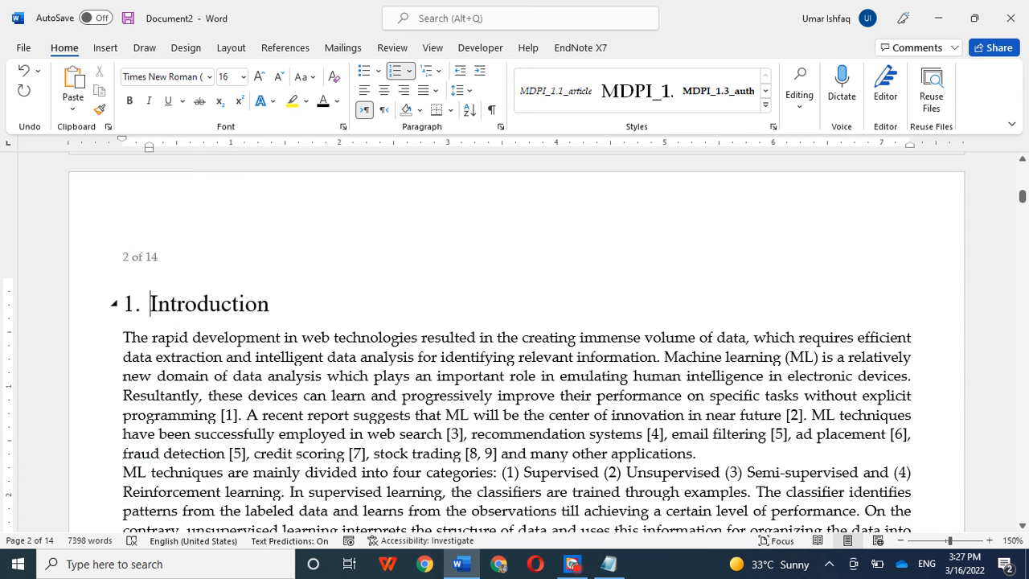
{"action": "key", "text": "Return"}
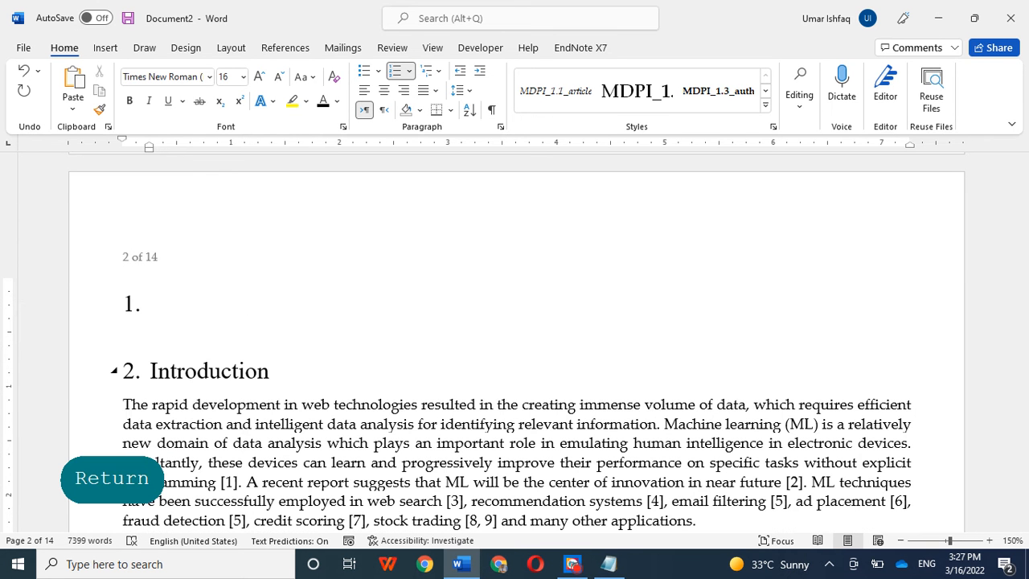
{"action": "key", "text": "ctrl+z"}
Add an empty paragraph after the last blank line of page one and place the cursor in it above the Introduction heading
{"action": "scroll", "coordinate": [182, 348], "scroll_direction": "up", "scroll_amount": 2}
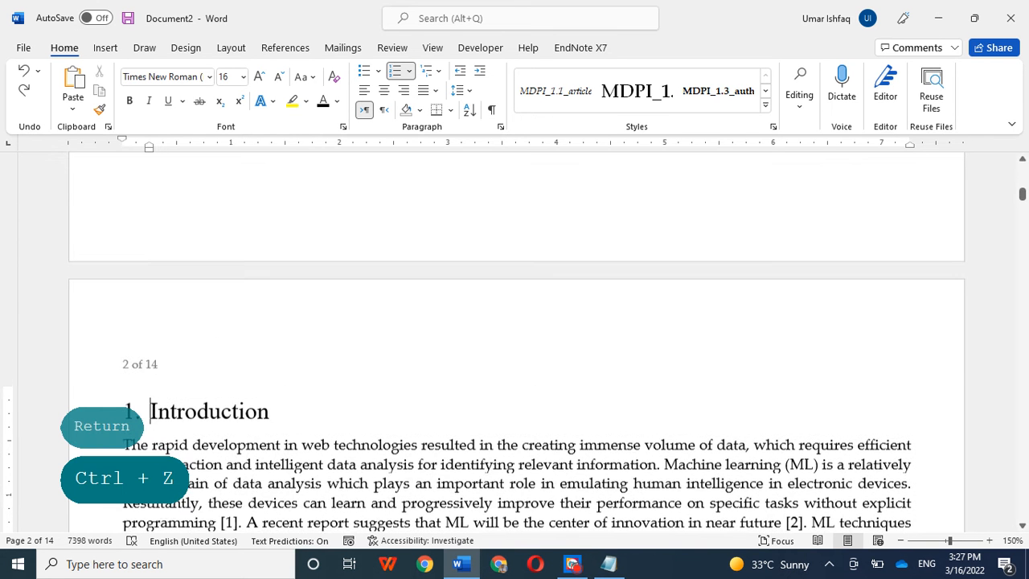
{"action": "left_click", "coordinate": [123, 158]}
{"action": "scroll", "coordinate": [514, 346], "scroll_direction": "up", "scroll_amount": 1}
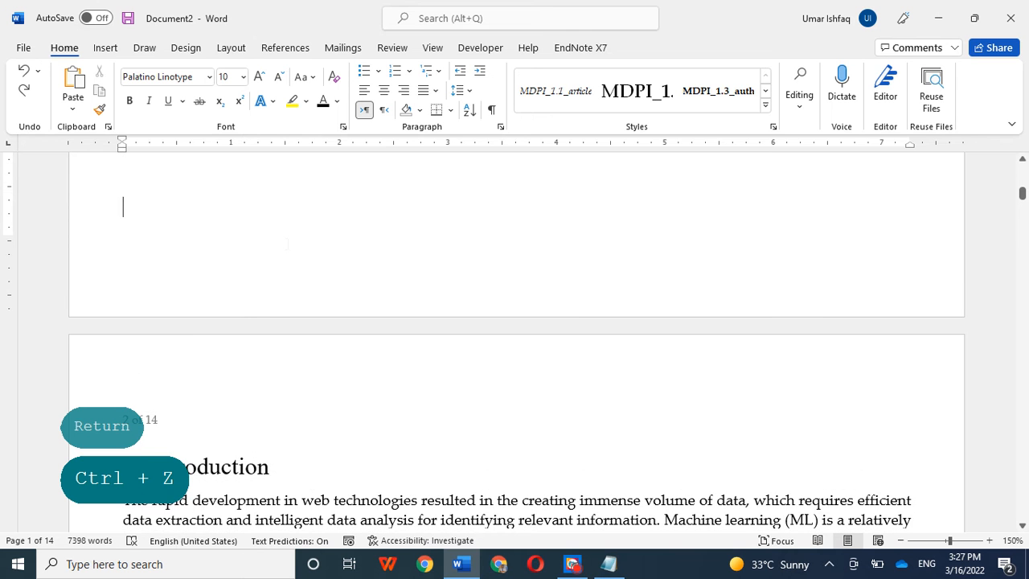
{"action": "key", "text": "Return"}
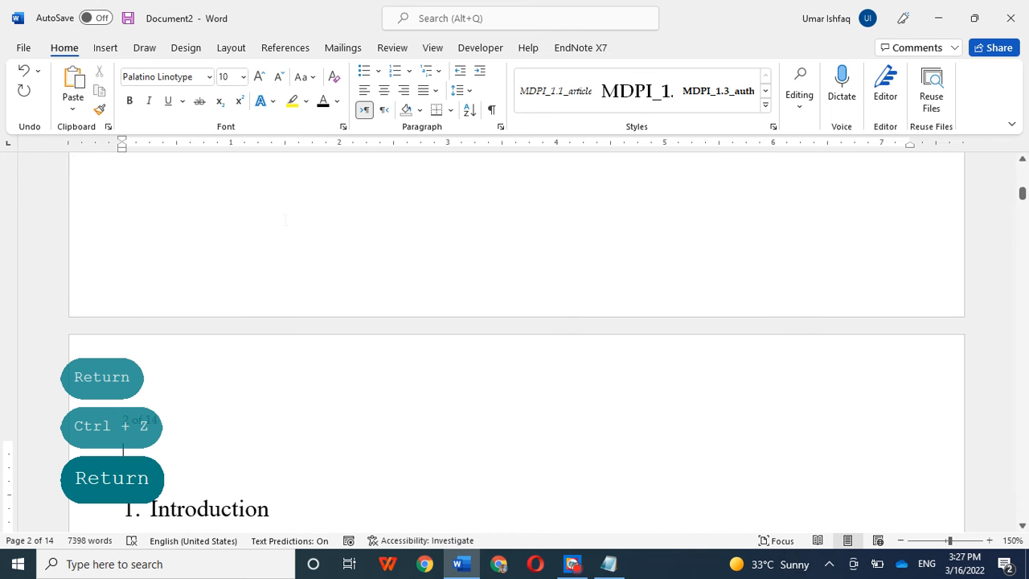
{"action": "scroll", "coordinate": [285, 220], "scroll_direction": "down", "scroll_amount": 3}
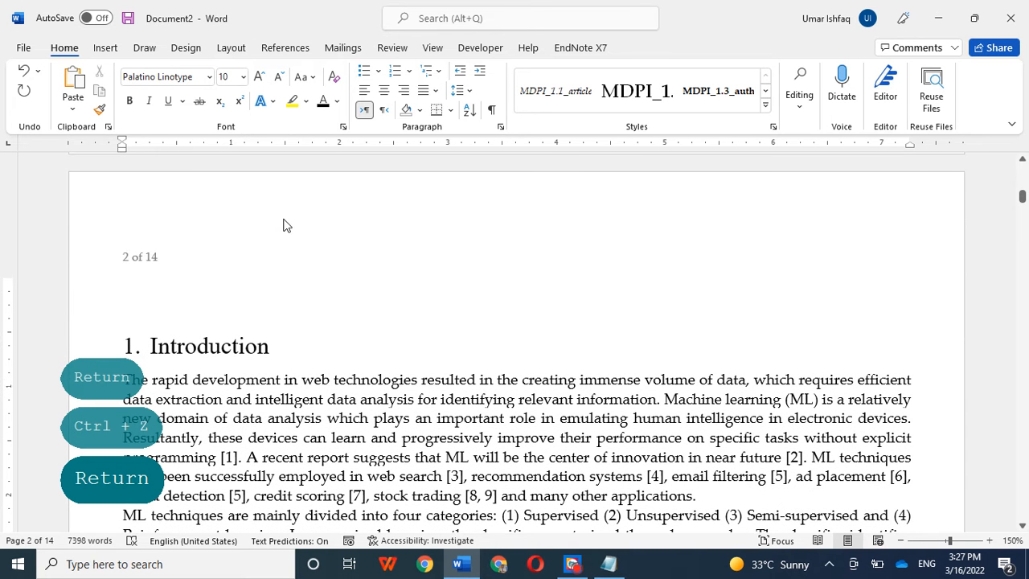
{"action": "left_click", "coordinate": [129, 288]}
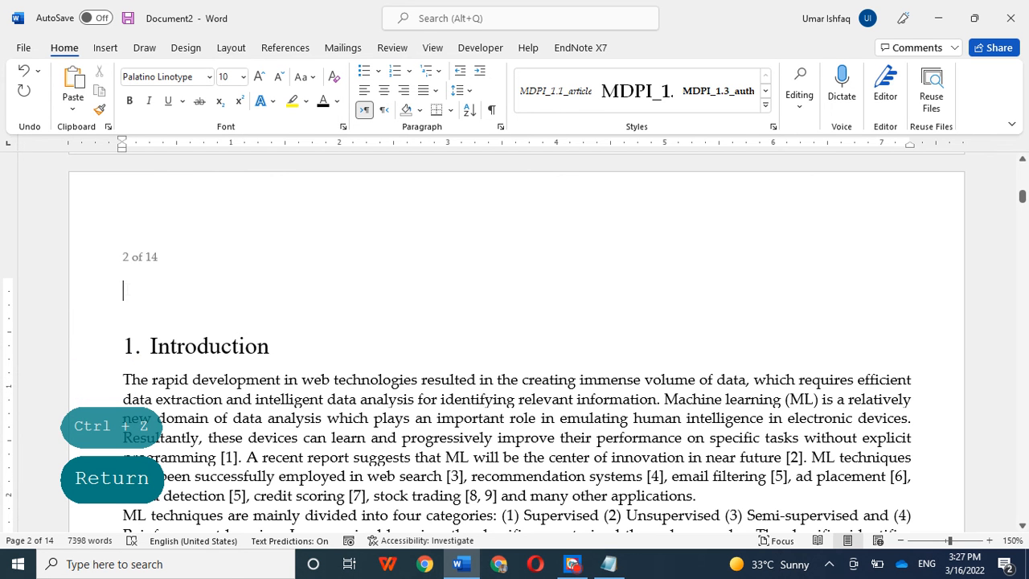
Insert the built-in Automatic Table 1 table of contents on the blank line above the Introduction heading
{"action": "left_click", "coordinate": [105, 48]}
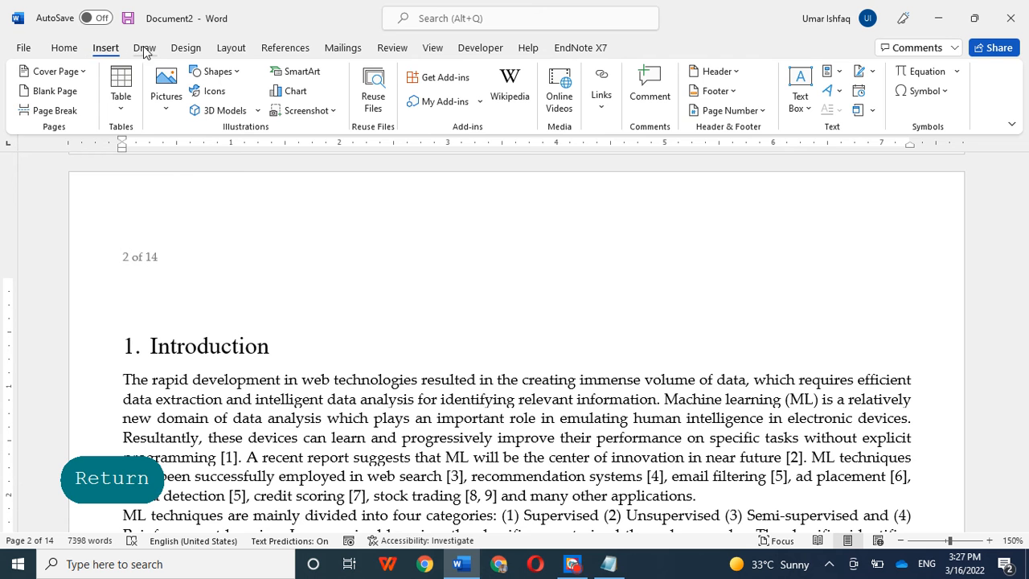
{"action": "left_click", "coordinate": [229, 49]}
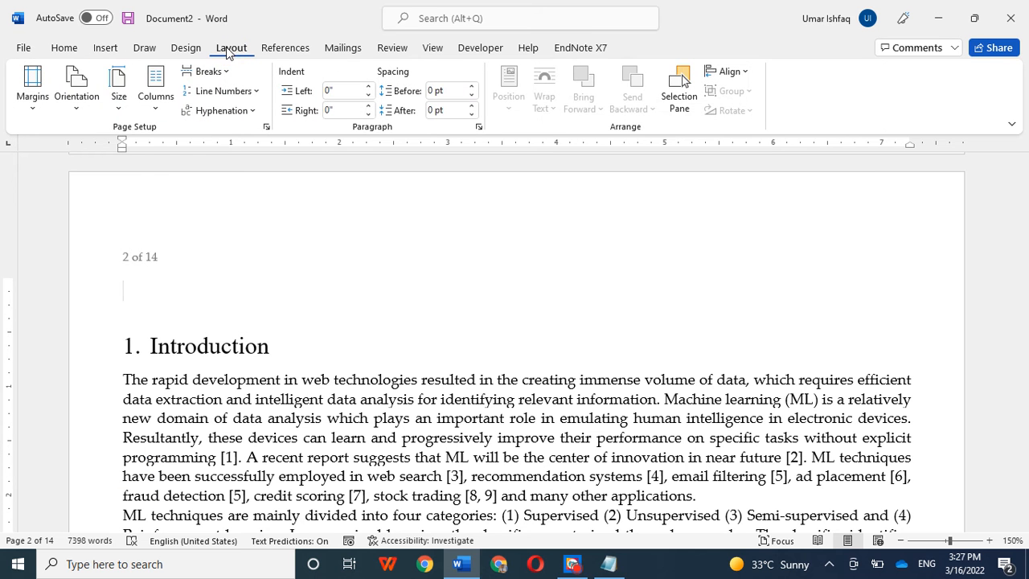
{"action": "left_click", "coordinate": [185, 48]}
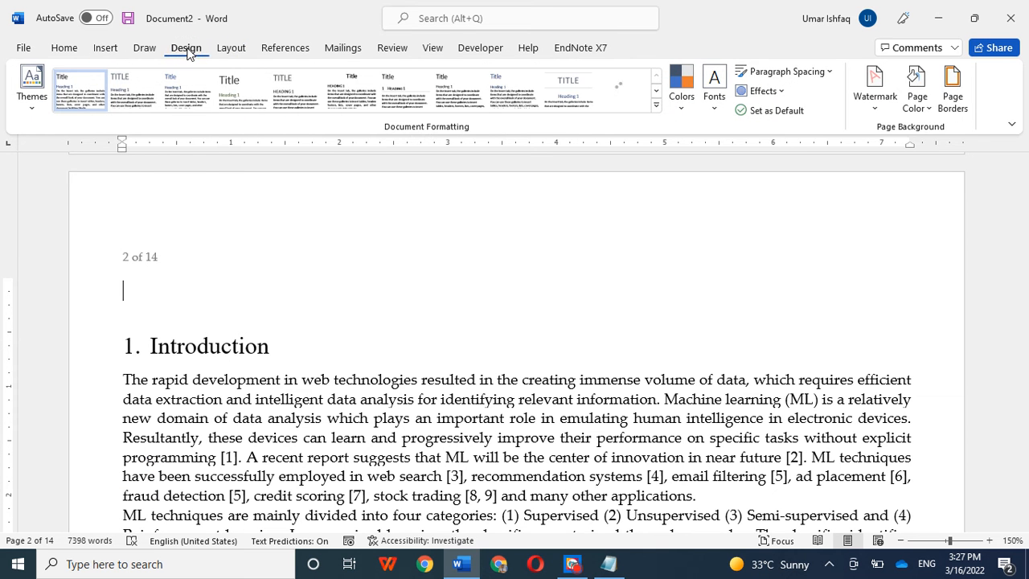
{"action": "left_click", "coordinate": [285, 49]}
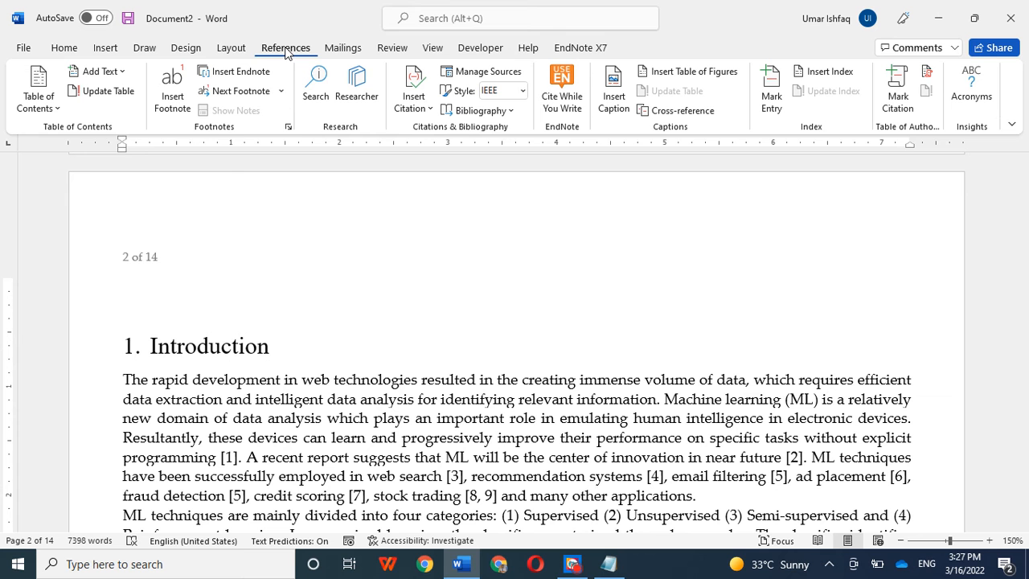
{"action": "left_click", "coordinate": [52, 110]}
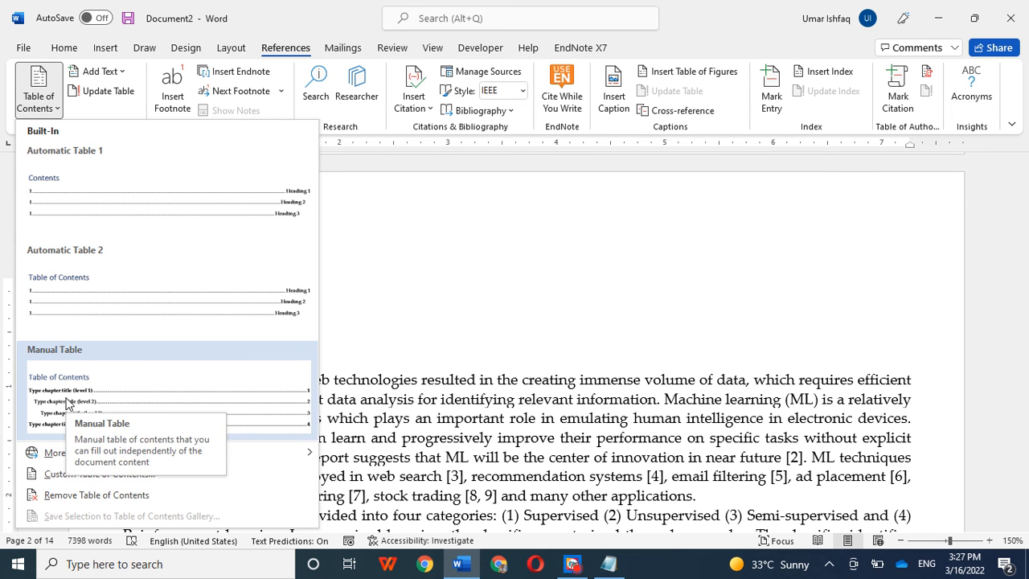
{"action": "left_click", "coordinate": [81, 201]}
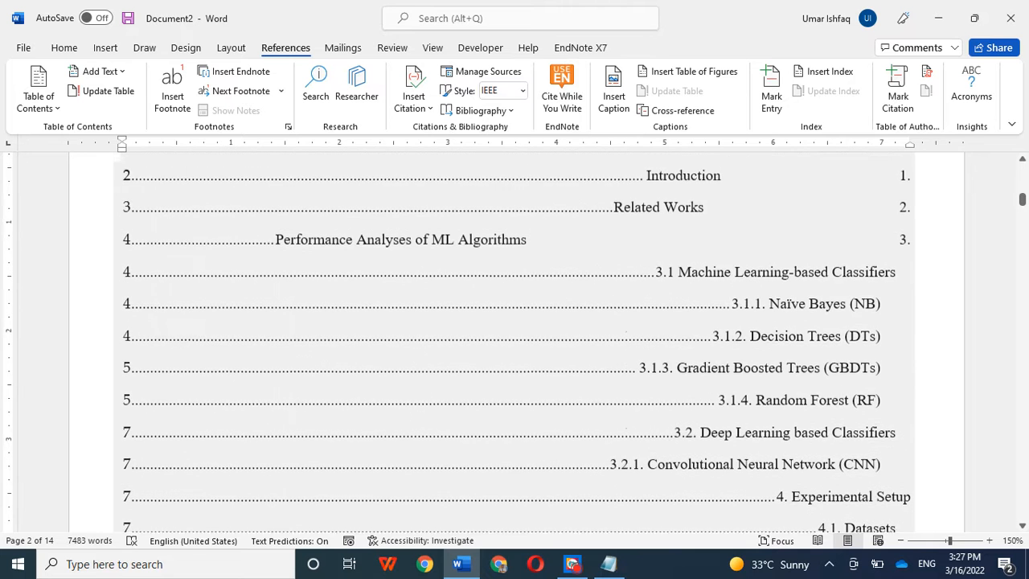
{"action": "scroll", "coordinate": [514, 341], "scroll_direction": "up", "scroll_amount": 4}
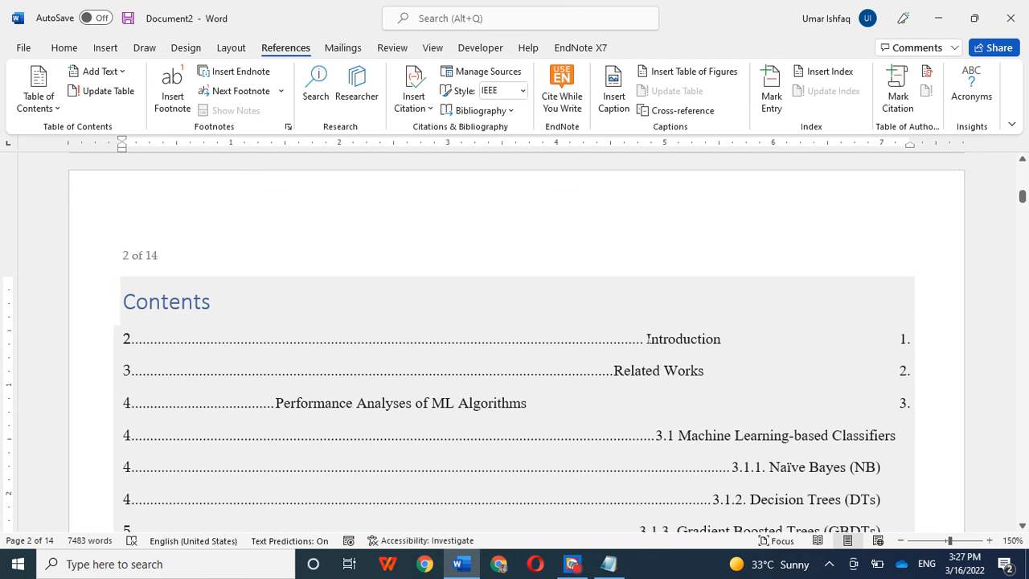
{"action": "left_click_drag", "start_coordinate": [648, 339], "coordinate": [233, 344]}
{"action": "left_click", "coordinate": [232, 344]}
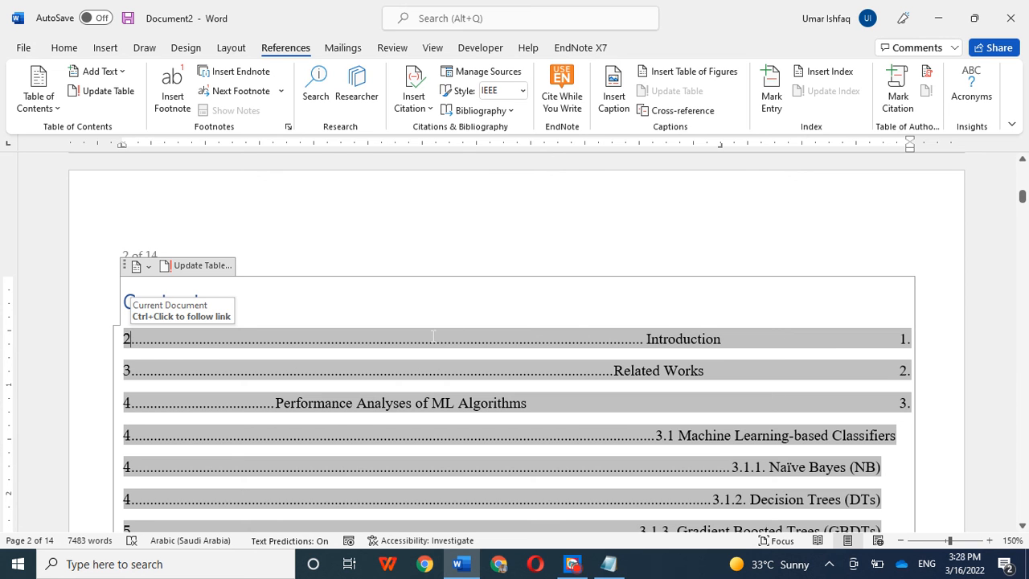
{"action": "left_click", "coordinate": [647, 338]}
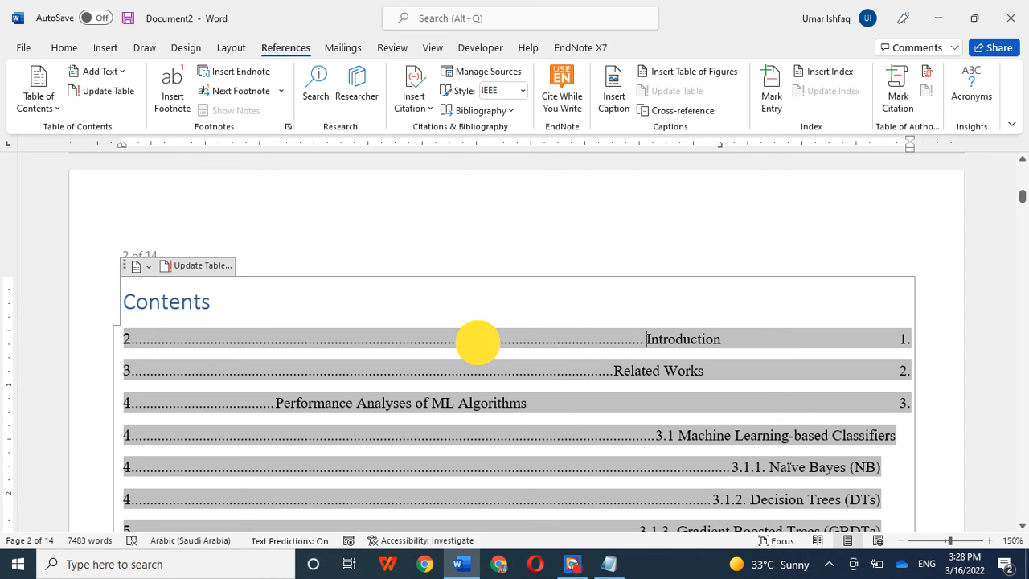
{"action": "key", "text": "BackSpace"}
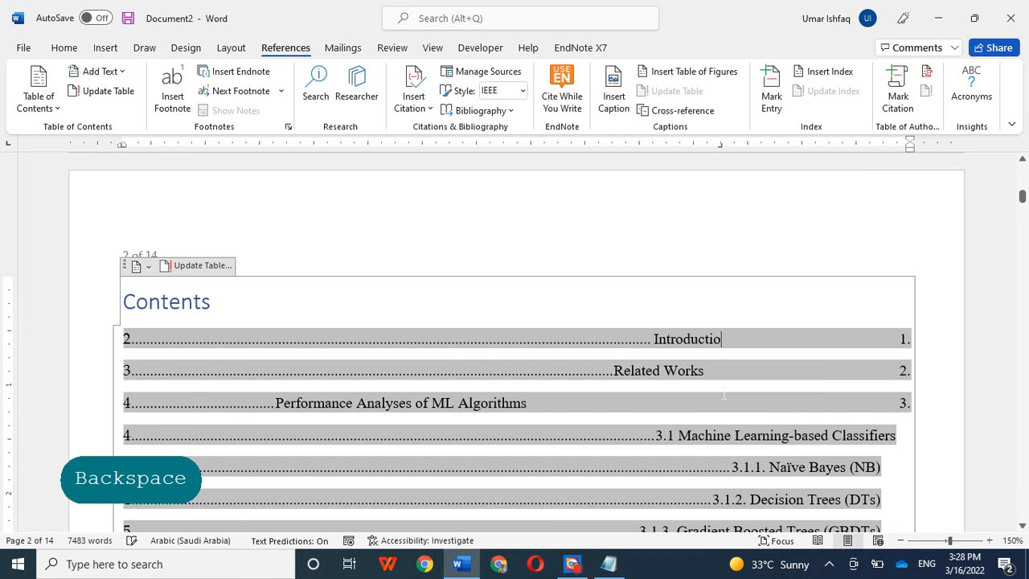
{"action": "key", "text": "ctrl+z"}
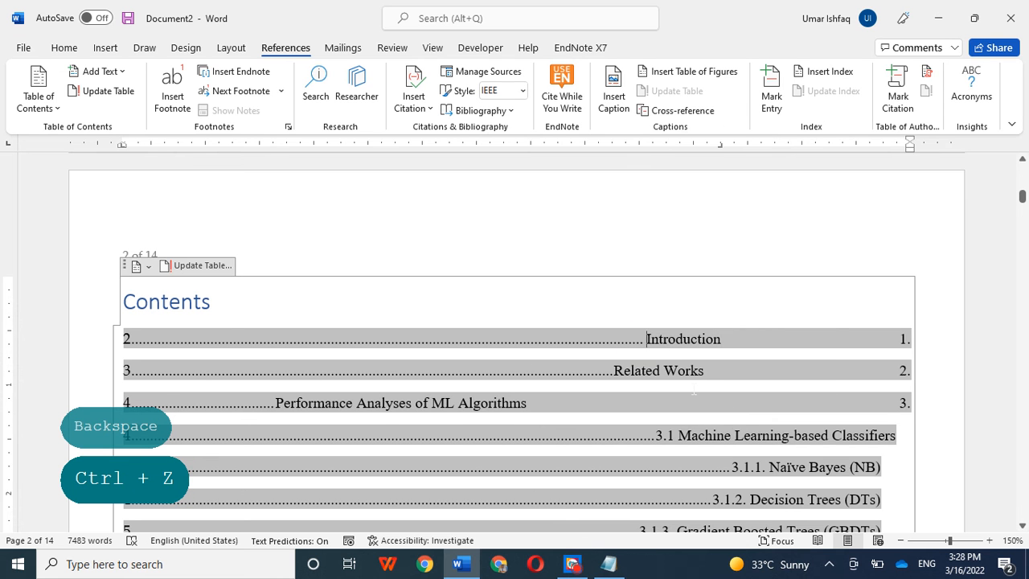
{"action": "key", "text": "BackSpace"}
{"action": "key", "text": "ctrl+z"}
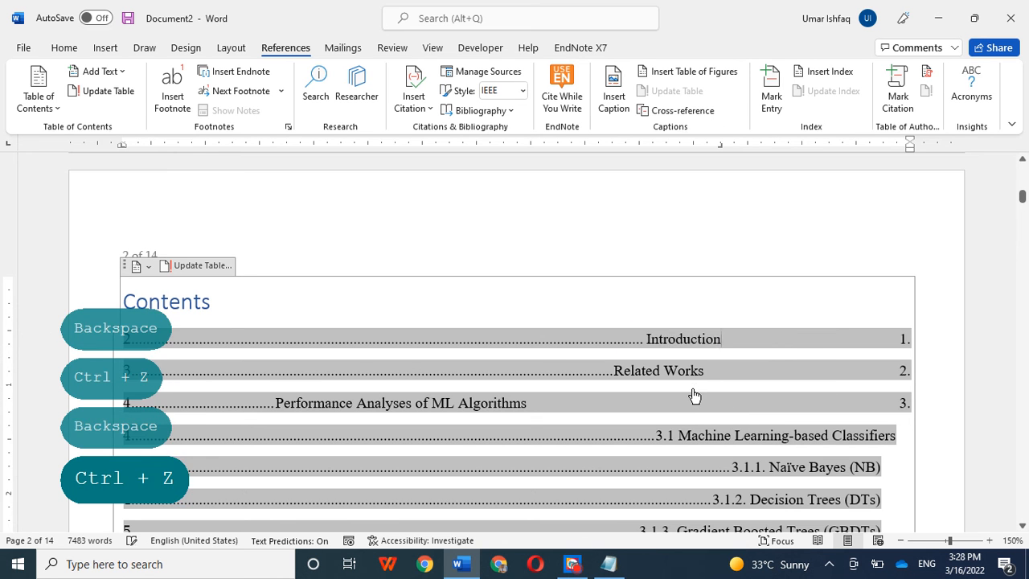
Left-align the table of contents entries and return the cursor to the start of the Introduction entry
{"action": "left_click", "coordinate": [65, 47]}
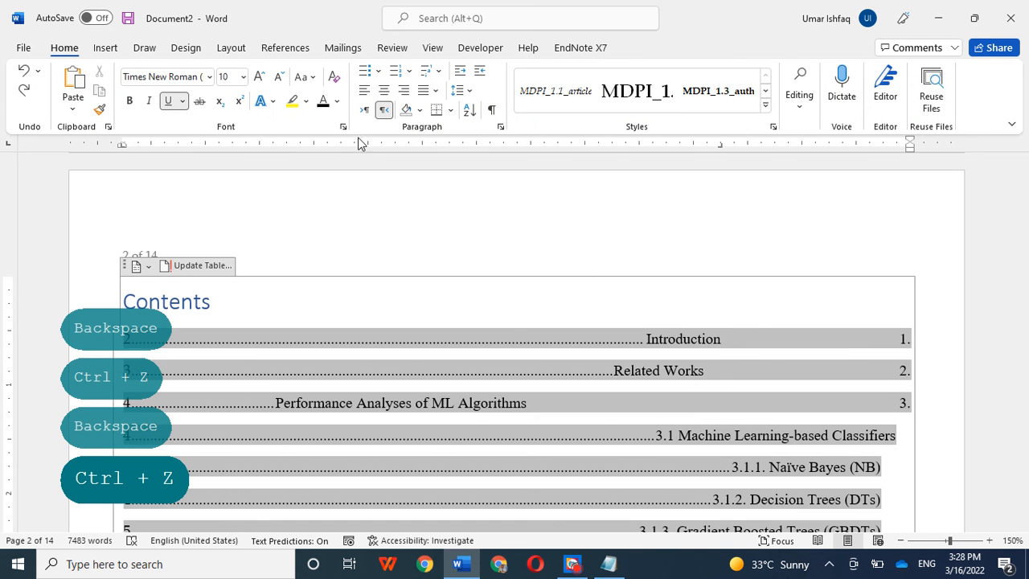
{"action": "left_click", "coordinate": [365, 92]}
{"action": "left_click_drag", "start_coordinate": [646, 340], "coordinate": [756, 346]}
{"action": "left_click", "coordinate": [898, 347]}
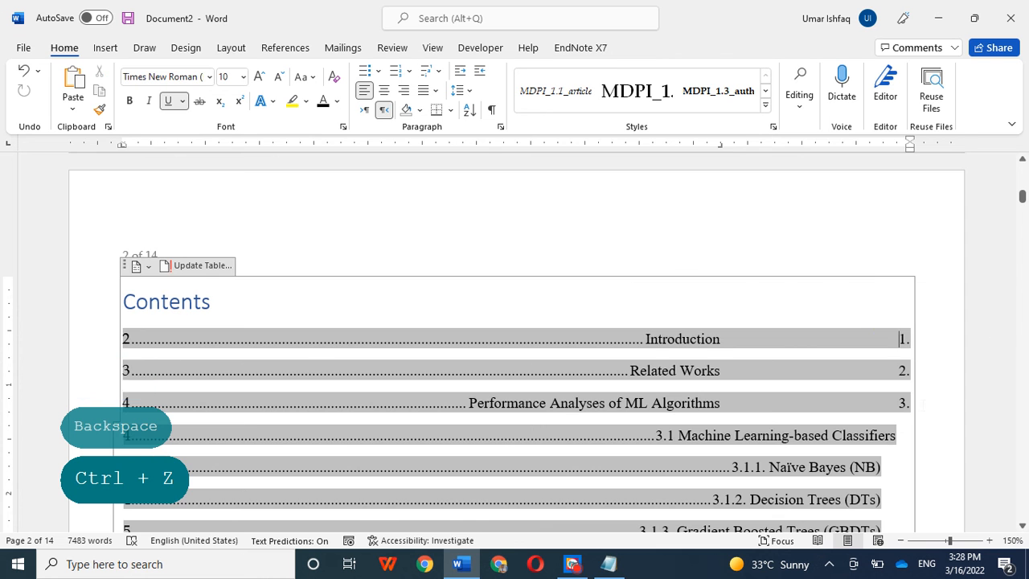
{"action": "key", "text": "Return"}
{"action": "scroll", "coordinate": [514, 342], "scroll_direction": "up", "scroll_amount": 10}
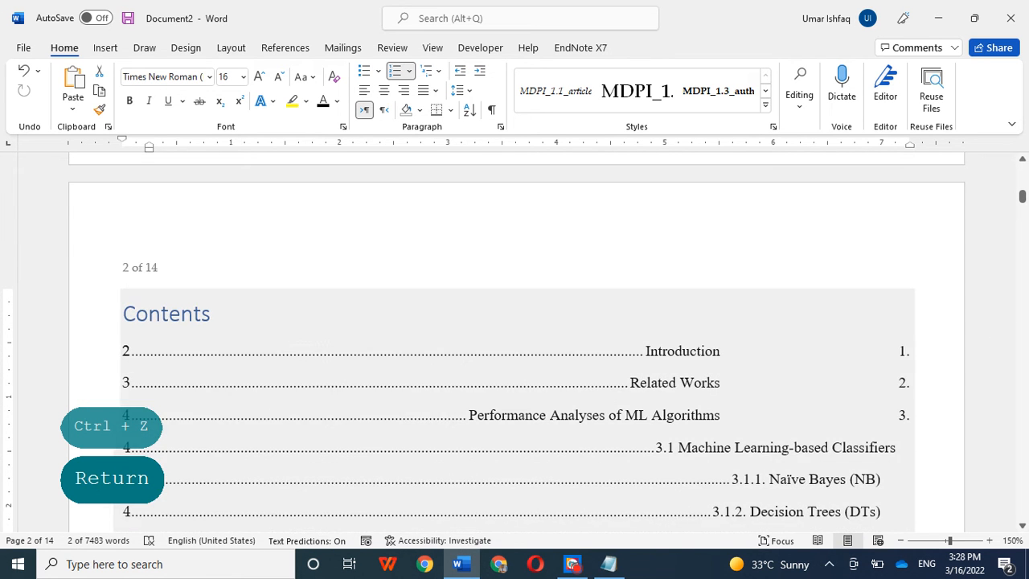
{"action": "left_click", "coordinate": [898, 351]}
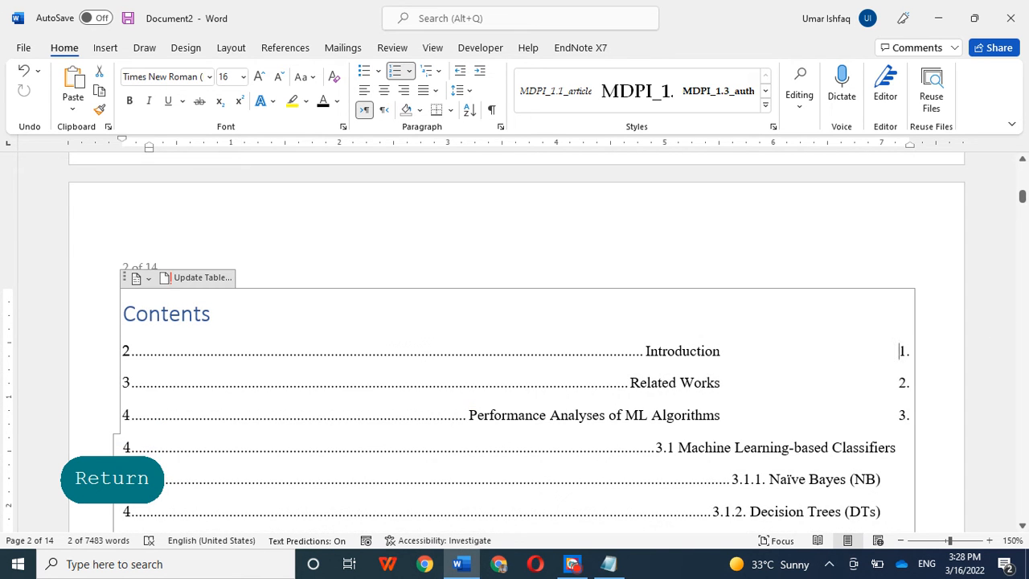
{"action": "left_click", "coordinate": [573, 563]}
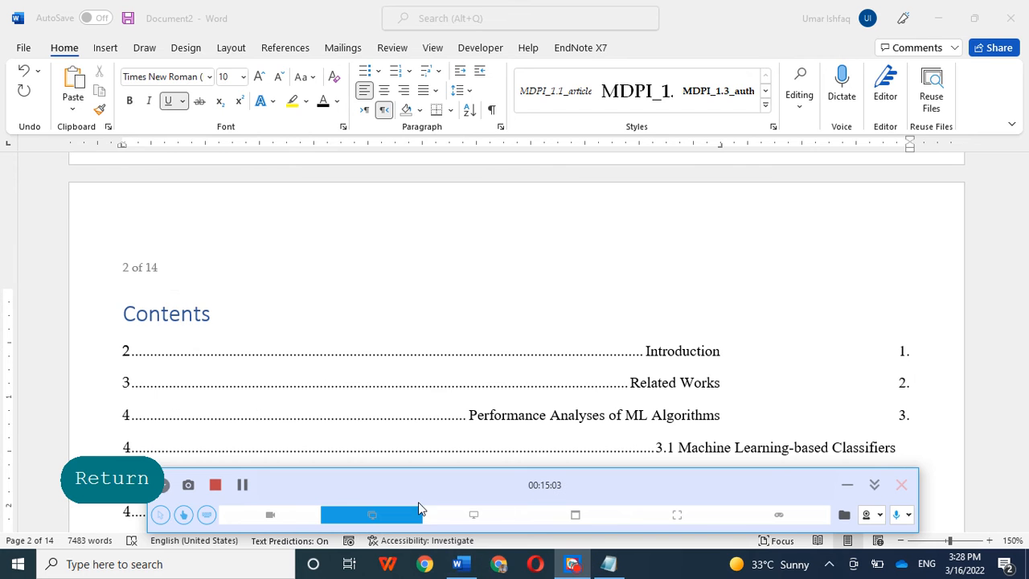
{"action": "left_click", "coordinate": [242, 485]}
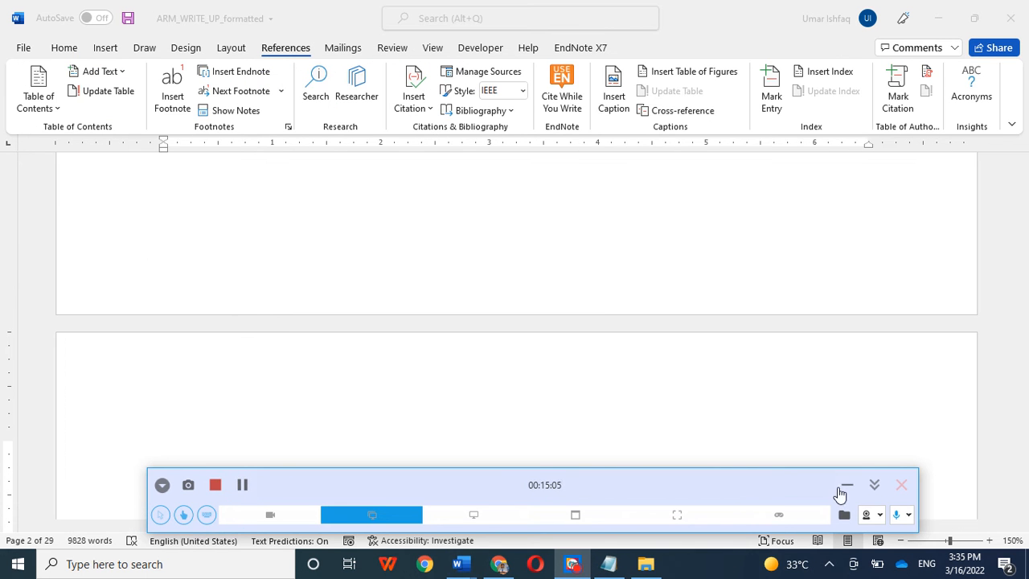
{"action": "left_click", "coordinate": [846, 485]}
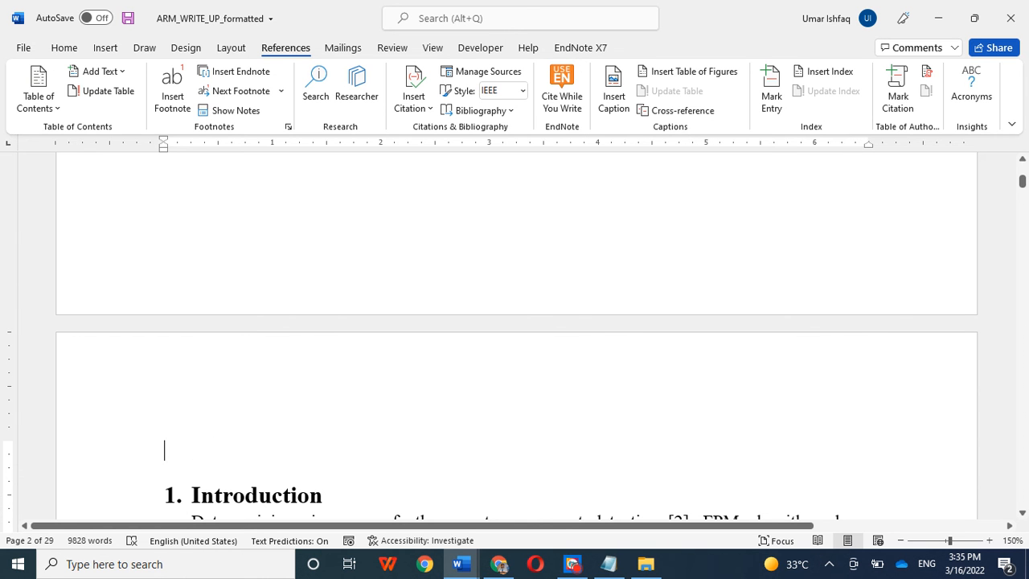
Insert the built-in Automatic Table 1 table of contents on the blank line directly above the Introduction heading
{"action": "left_click", "coordinate": [46, 105]}
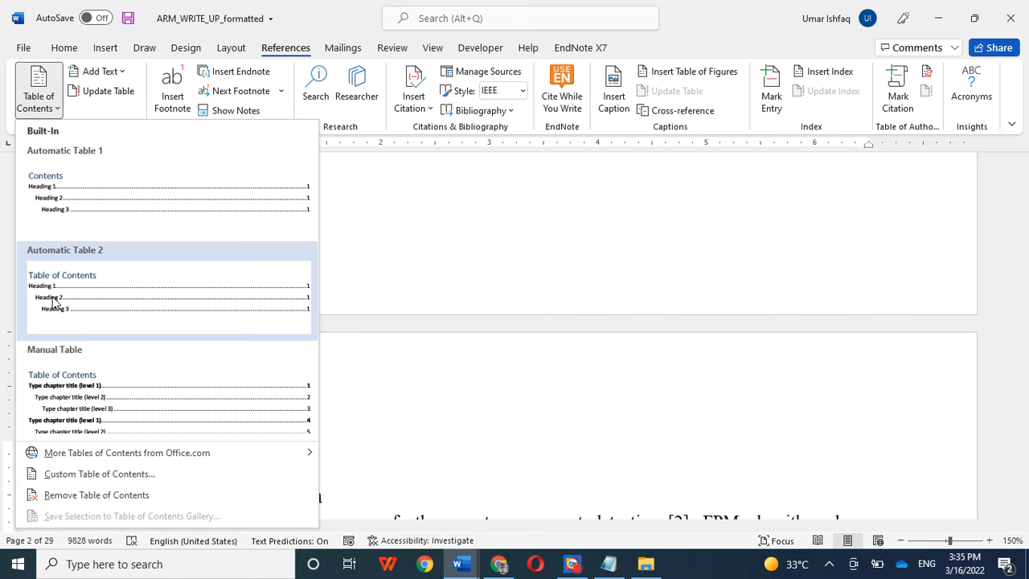
{"action": "left_click", "coordinate": [54, 201]}
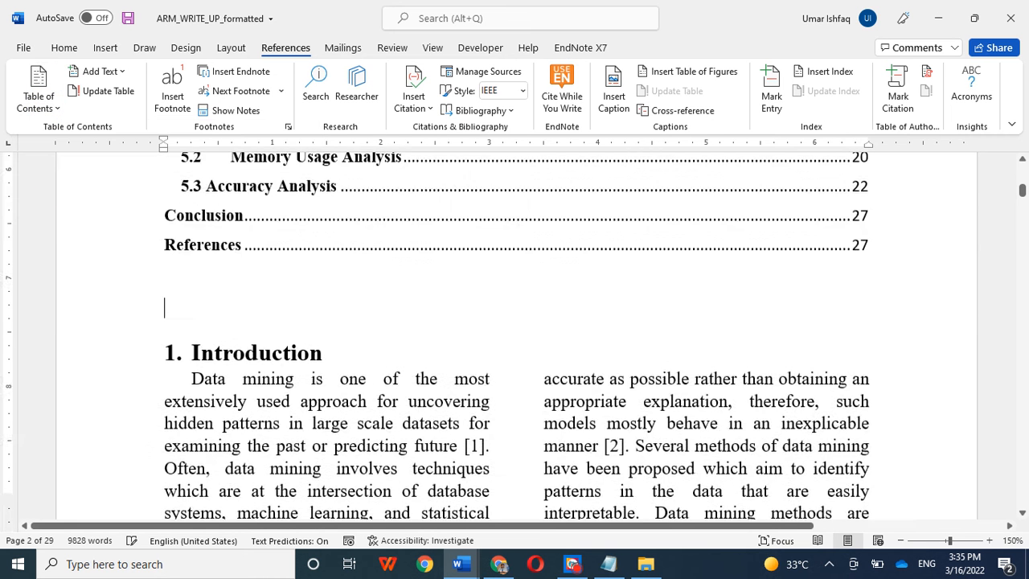
{"action": "scroll", "coordinate": [514, 337], "scroll_direction": "up", "scroll_amount": 5}
{"action": "scroll", "coordinate": [514, 337], "scroll_direction": "up", "scroll_amount": 4}
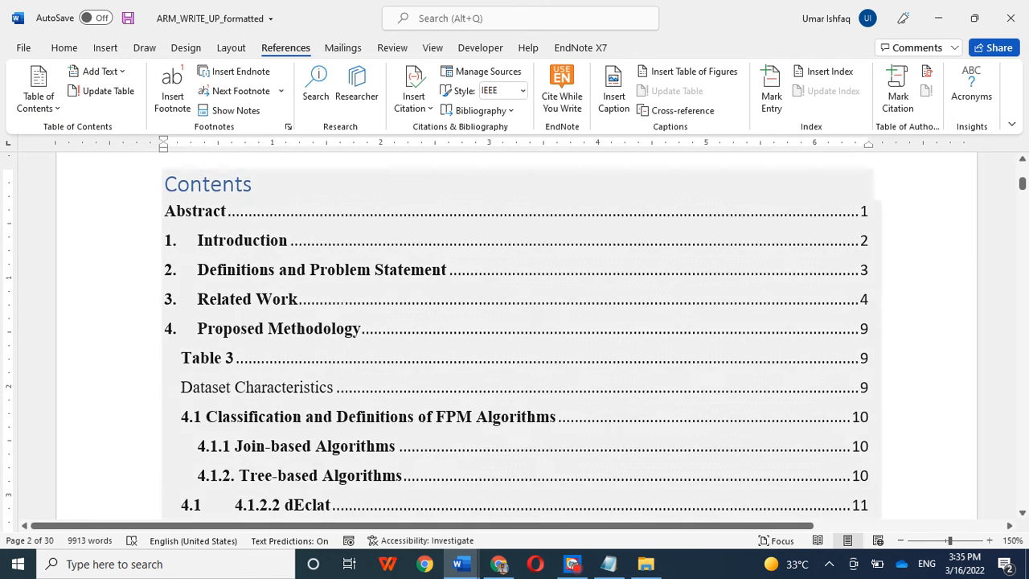
Examine the new table of contents entries and page numbers, especially the Dataset Characteristics entry below Table 3
{"action": "left_click", "coordinate": [199, 211]}
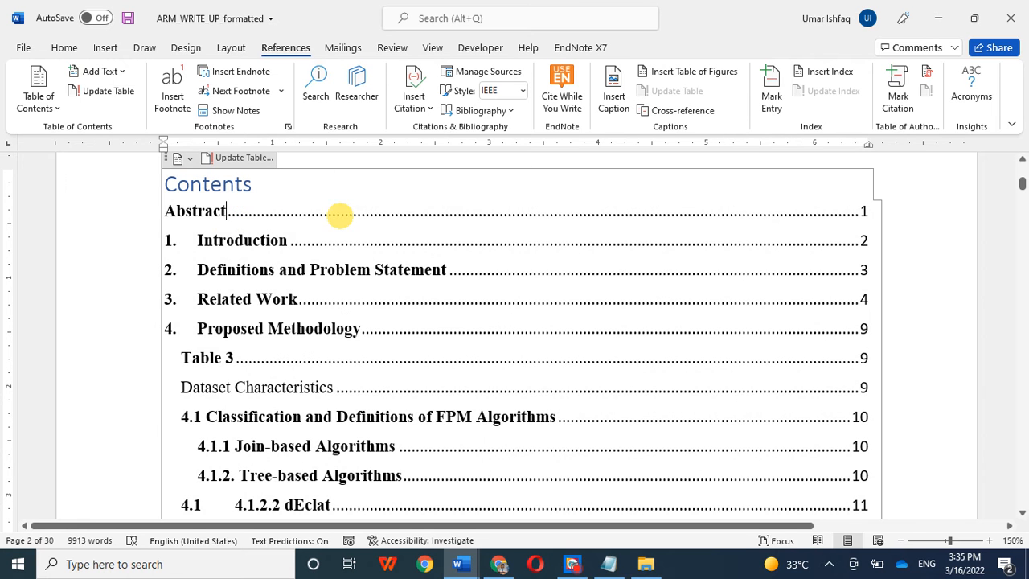
{"action": "left_click", "coordinate": [840, 212]}
{"action": "left_click", "coordinate": [250, 239]}
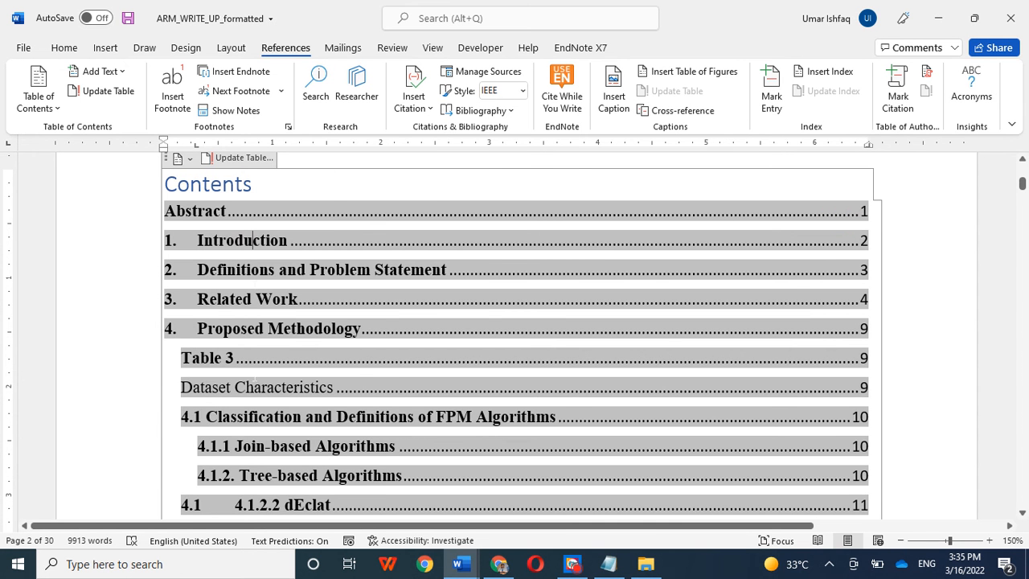
{"action": "scroll", "coordinate": [292, 389], "scroll_direction": "down", "scroll_amount": 1}
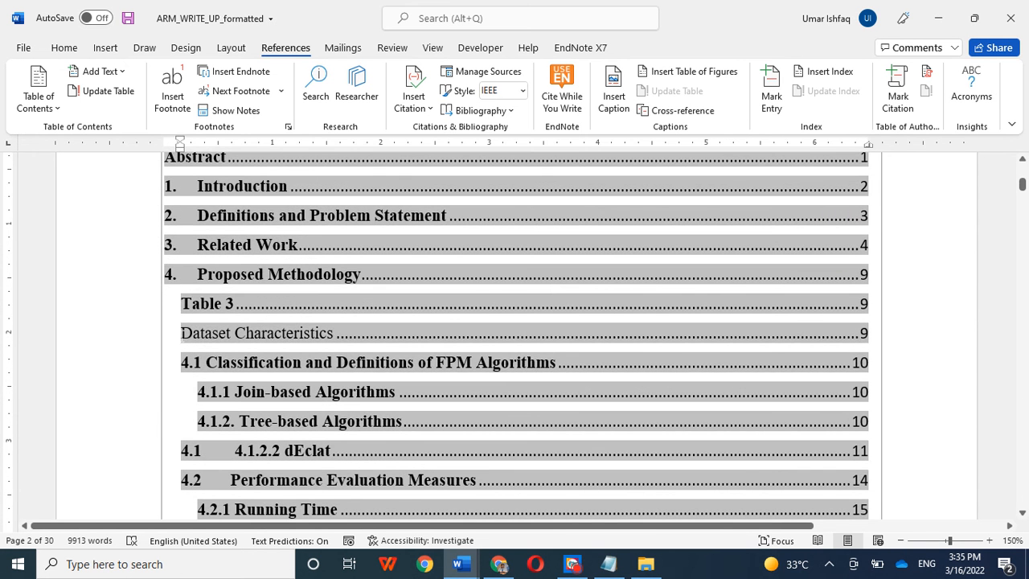
{"action": "left_click", "coordinate": [190, 333]}
{"action": "left_click_drag", "start_coordinate": [189, 332], "coordinate": [344, 335]}
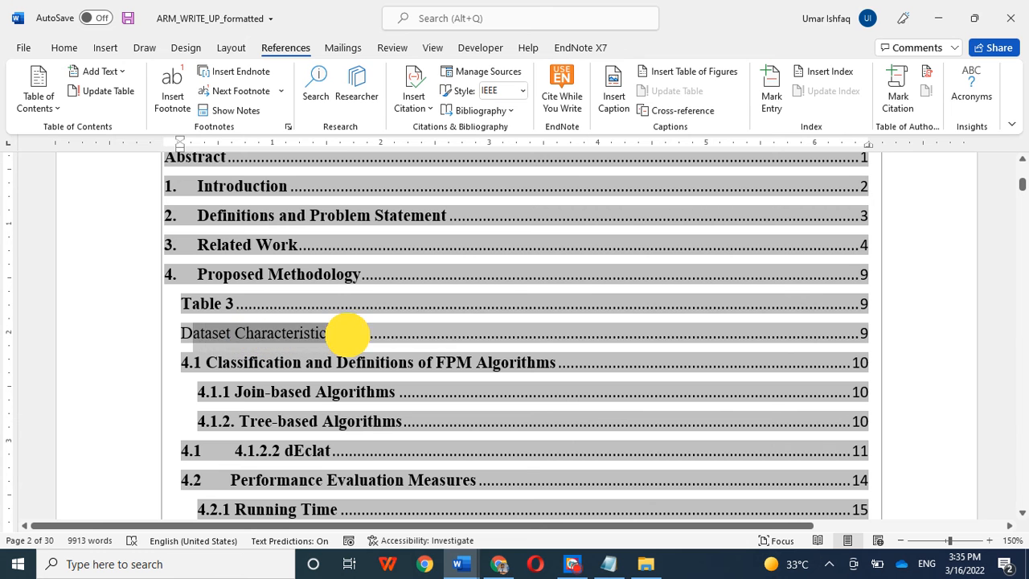
{"action": "left_click", "coordinate": [189, 333]}
{"action": "left_click_drag", "start_coordinate": [190, 333], "coordinate": [338, 333]}
{"action": "left_click", "coordinate": [335, 332]}
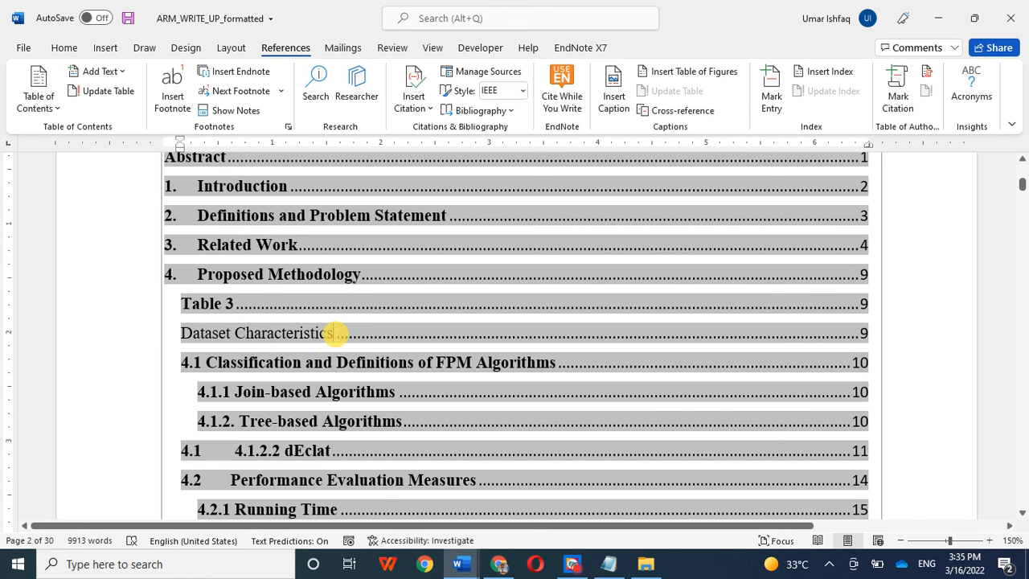
{"action": "left_click", "coordinate": [296, 336]}
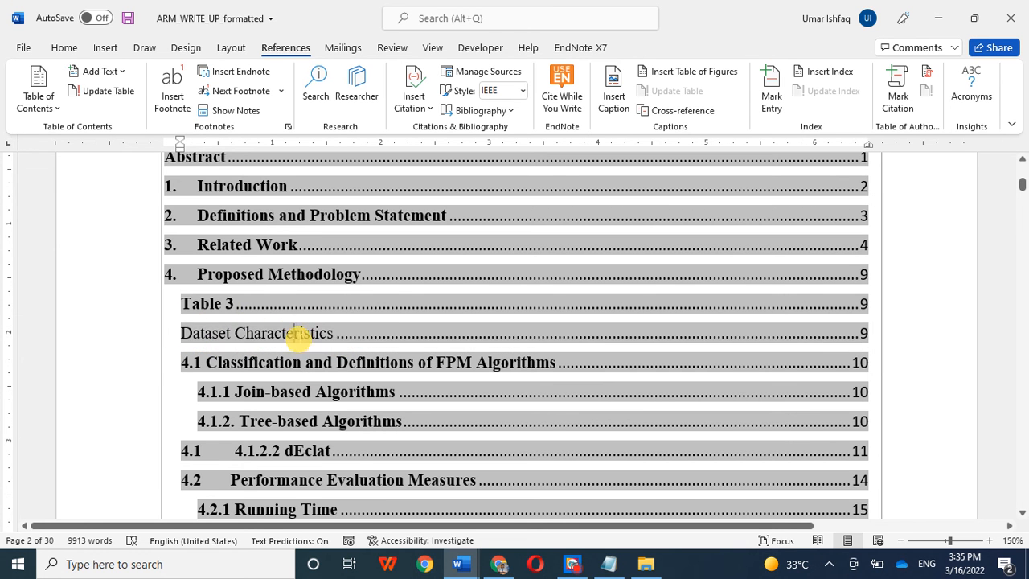
Look through the paper's body pages, from the introduction to Table 5, for the Dataset Characteristics line listed in the contents
{"action": "left_click_drag", "start_coordinate": [1023, 186], "coordinate": [1011, 207]}
{"action": "scroll", "coordinate": [941, 343], "scroll_direction": "up", "scroll_amount": 10}
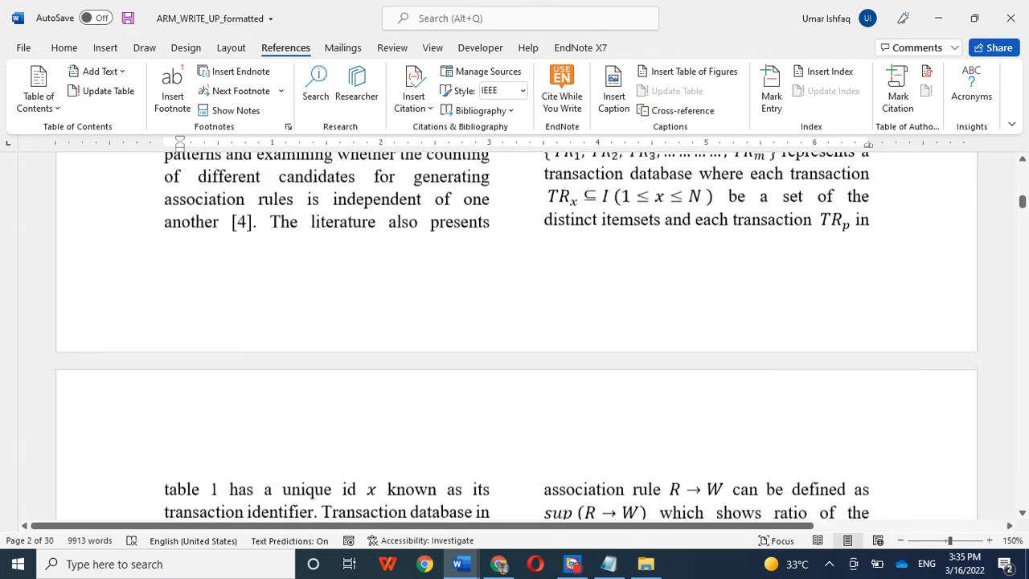
{"action": "scroll", "coordinate": [941, 343], "scroll_direction": "down", "scroll_amount": 12}
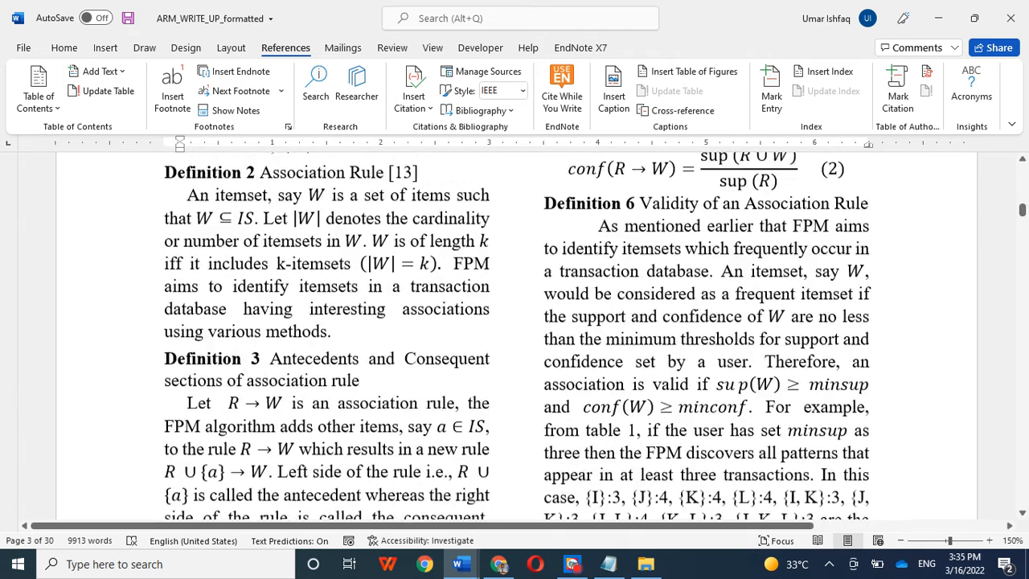
{"action": "scroll", "coordinate": [941, 343], "scroll_direction": "down", "scroll_amount": 12}
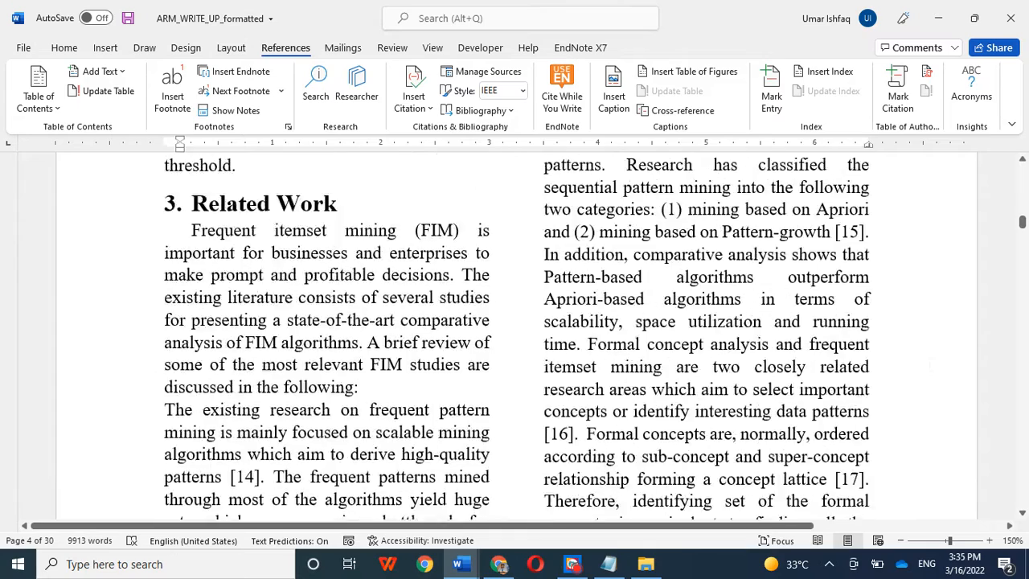
{"action": "scroll", "coordinate": [929, 364], "scroll_direction": "down", "scroll_amount": 4}
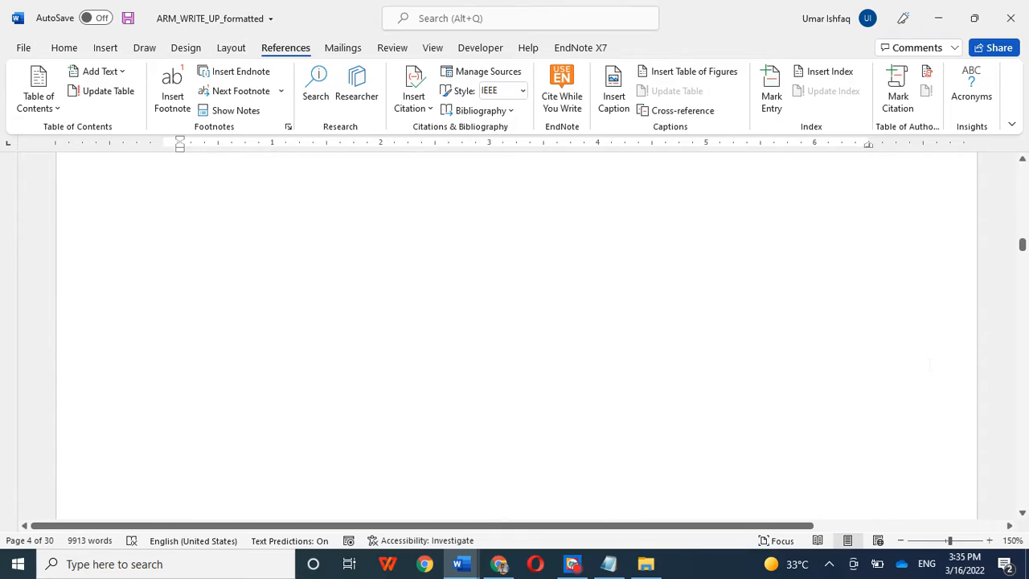
{"action": "scroll", "coordinate": [930, 364], "scroll_direction": "down", "scroll_amount": 4}
{"action": "scroll", "coordinate": [514, 329], "scroll_direction": "down", "scroll_amount": 5}
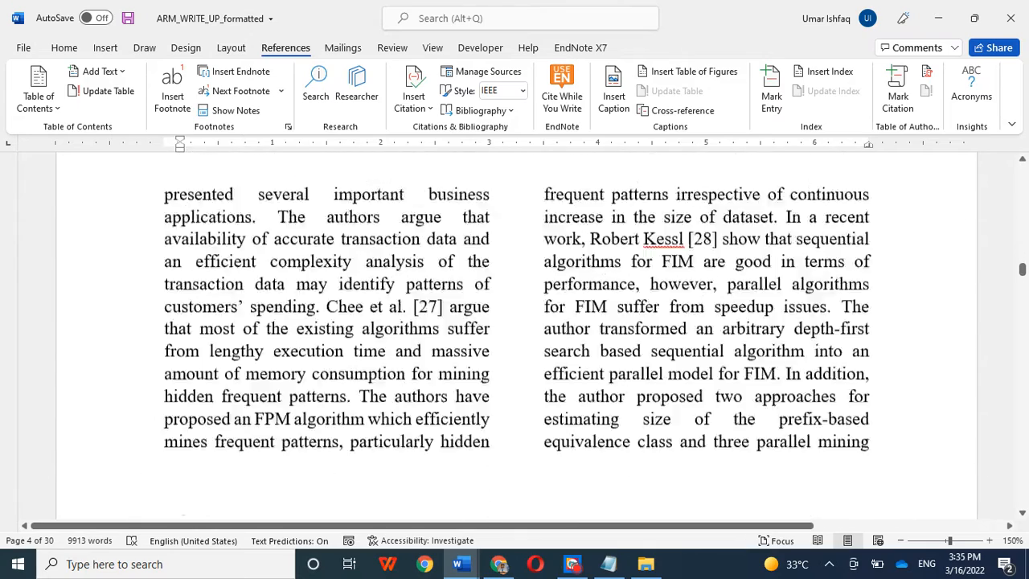
{"action": "scroll", "coordinate": [515, 329], "scroll_direction": "down", "scroll_amount": 5}
{"action": "scroll", "coordinate": [514, 329], "scroll_direction": "down", "scroll_amount": 10}
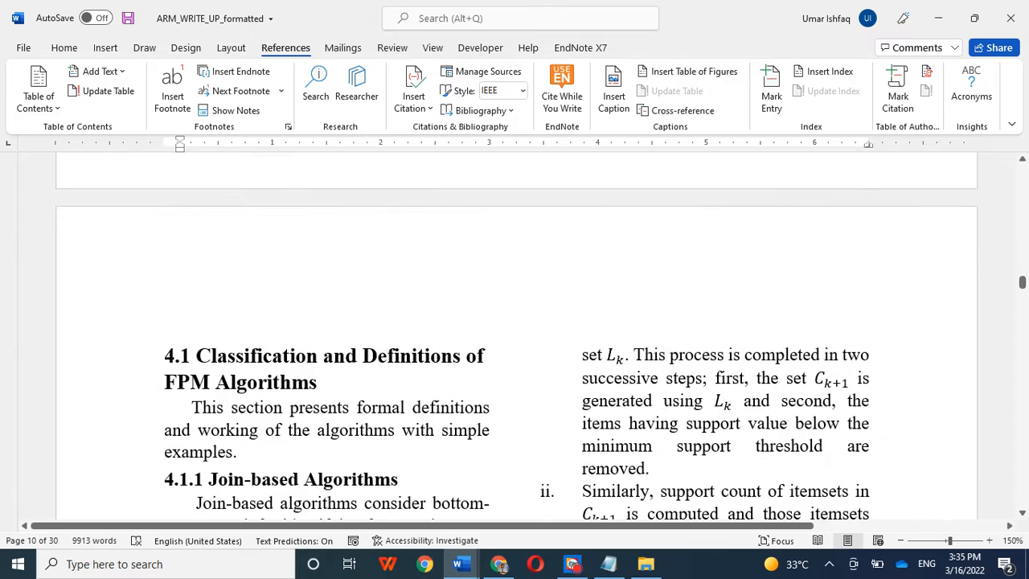
{"action": "scroll", "coordinate": [514, 330], "scroll_direction": "up", "scroll_amount": 3}
{"action": "scroll", "coordinate": [514, 330], "scroll_direction": "down", "scroll_amount": 3}
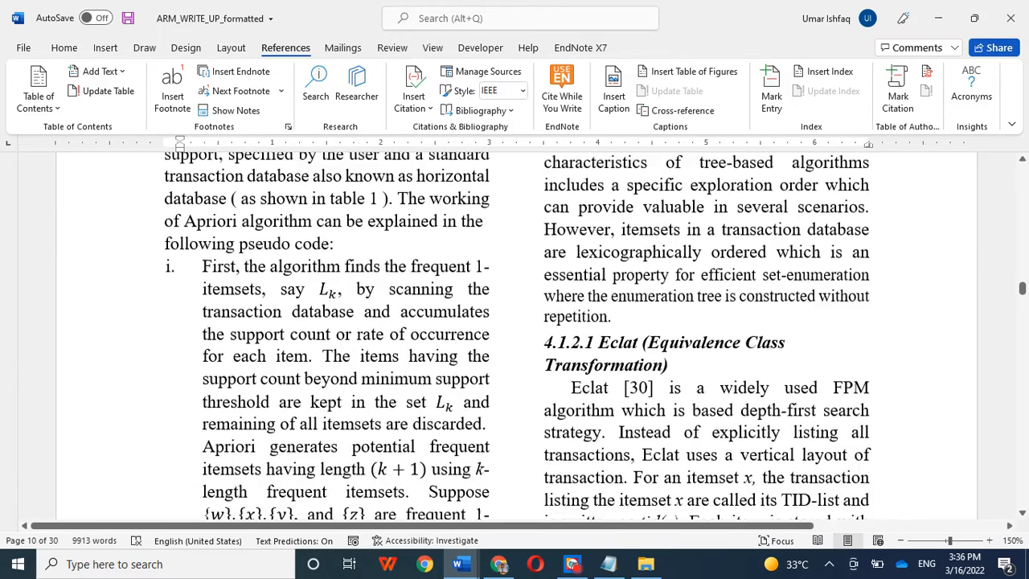
{"action": "scroll", "coordinate": [514, 330], "scroll_direction": "down", "scroll_amount": 5}
{"action": "scroll", "coordinate": [515, 330], "scroll_direction": "down", "scroll_amount": 10}
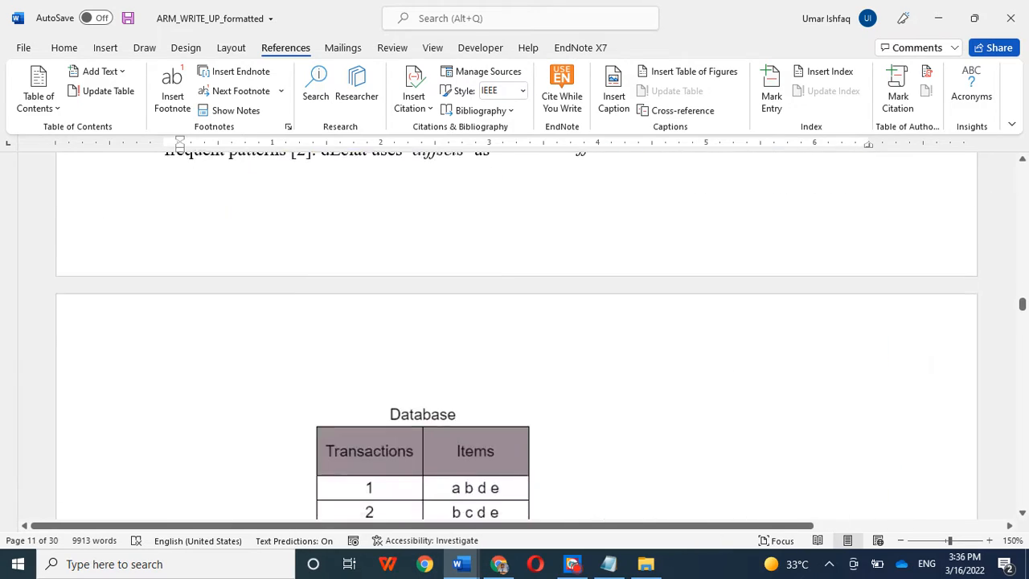
{"action": "scroll", "coordinate": [514, 329], "scroll_direction": "down", "scroll_amount": 6}
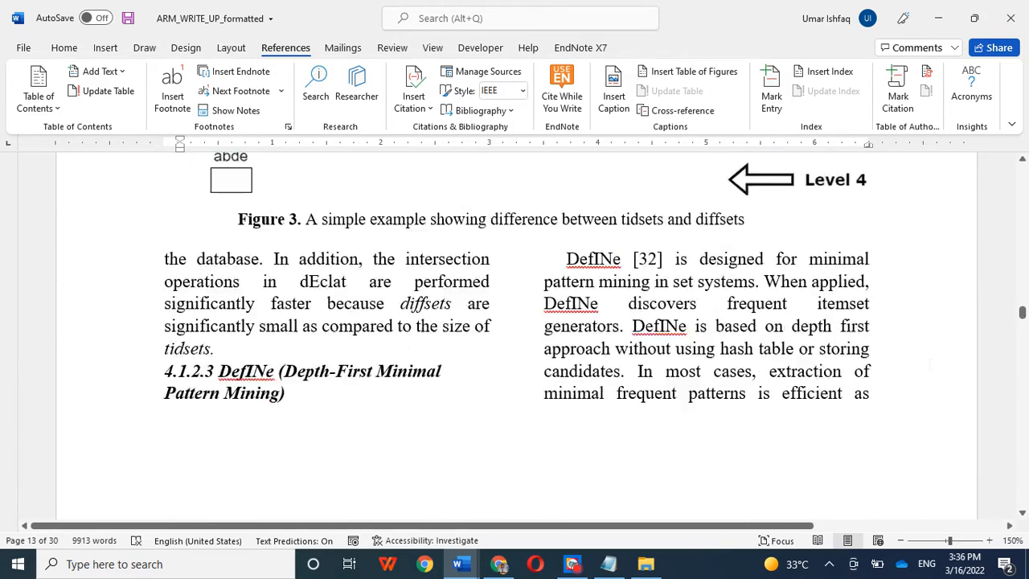
{"action": "left_click_drag", "start_coordinate": [1023, 313], "coordinate": [1020, 331]}
{"action": "scroll", "coordinate": [962, 397], "scroll_direction": "down", "scroll_amount": 15}
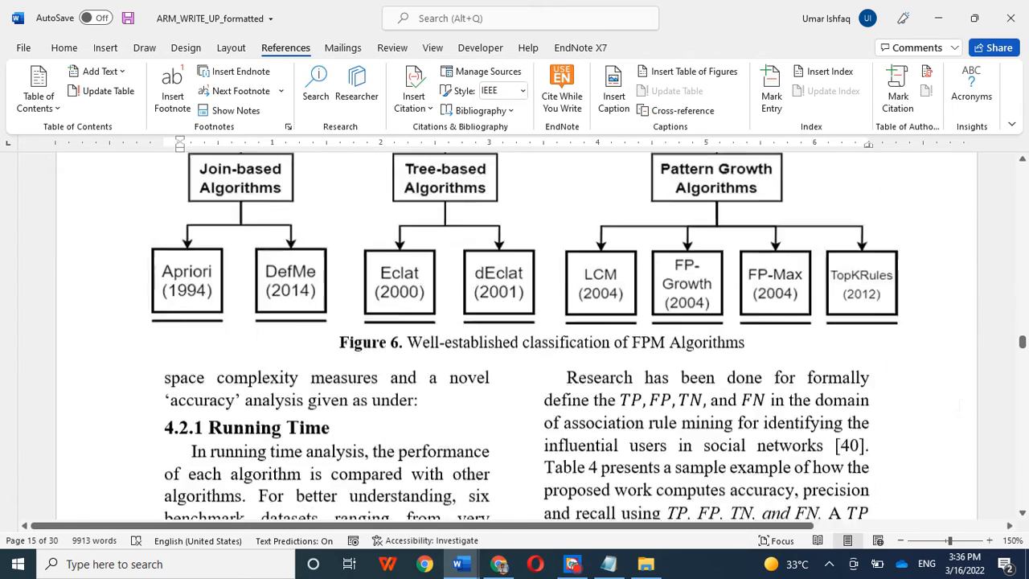
{"action": "scroll", "coordinate": [958, 405], "scroll_direction": "down", "scroll_amount": 1}
{"action": "scroll", "coordinate": [960, 405], "scroll_direction": "down", "scroll_amount": 10}
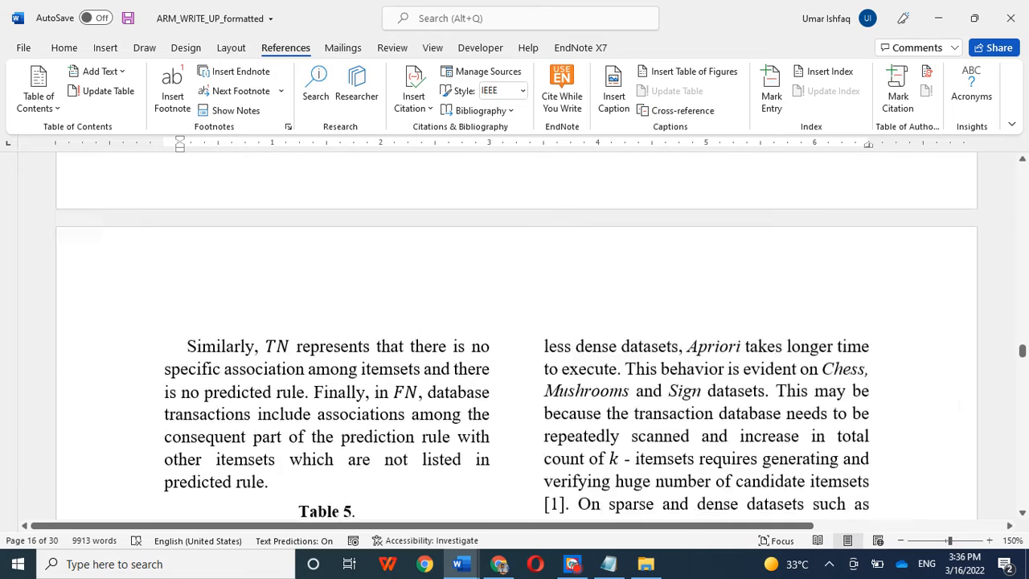
{"action": "scroll", "coordinate": [961, 406], "scroll_direction": "up", "scroll_amount": 5}
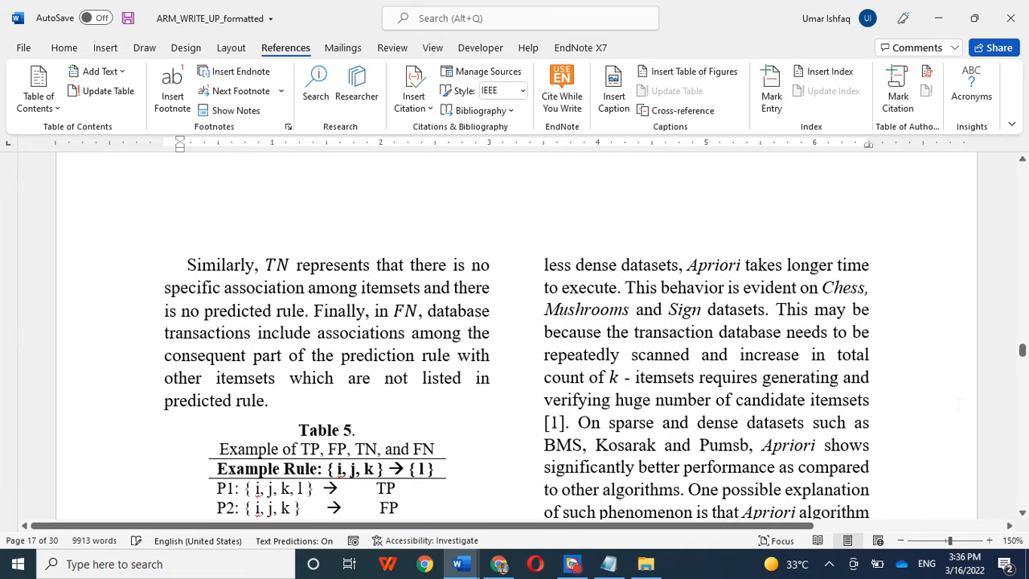
Search the document for "dataset" and go through the matches one by one, looking for the Dataset Characteristics line
{"action": "key", "text": "ctrl+f"}
{"action": "type", "text": "dataset"}
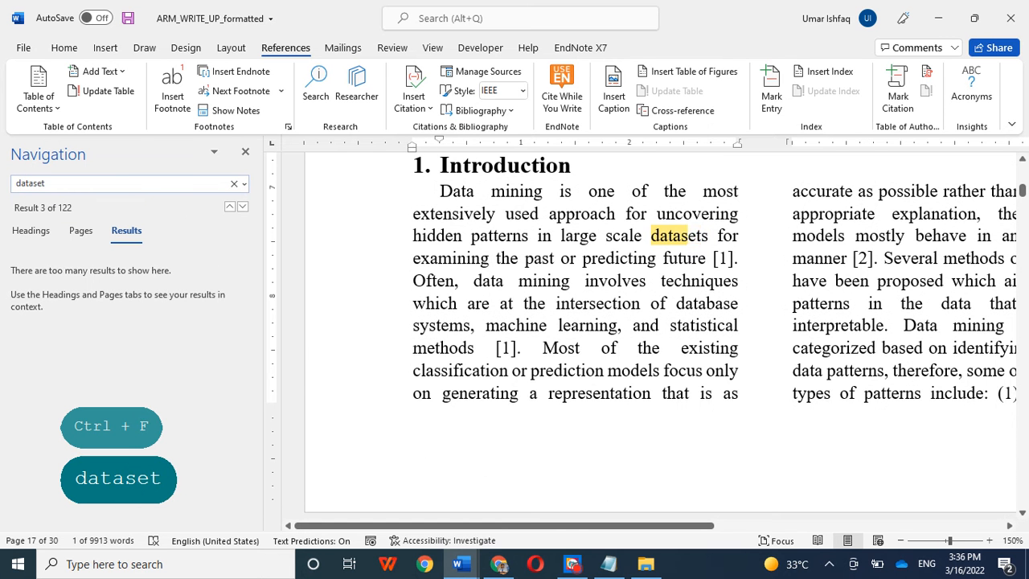
{"action": "key", "text": "Return"}
{"action": "key", "text": "Return"}
{"action": "key", "text": "Return"}
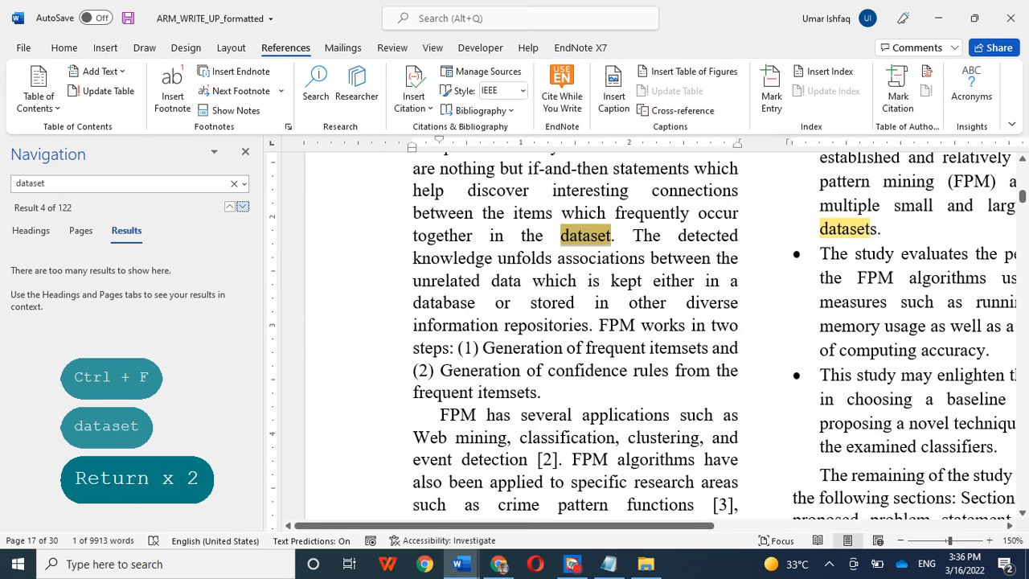
{"action": "key", "text": "Return"}
{"action": "key", "text": "Return"}
{"action": "key", "text": "Return"}
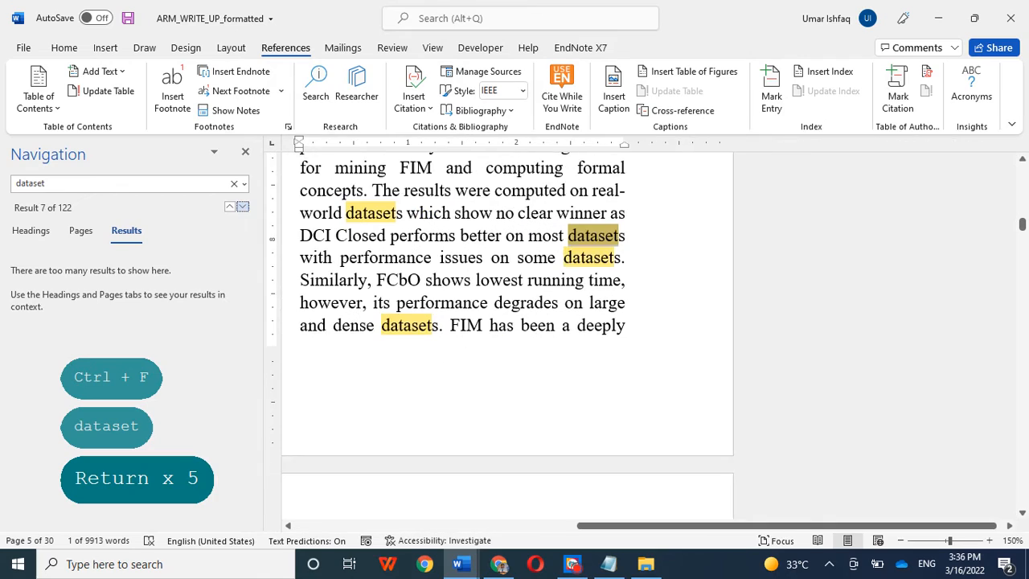
{"action": "key", "text": "Return"}
{"action": "key", "text": "Return"}
{"action": "key", "text": "Return"}
{"action": "key", "text": "Return"}
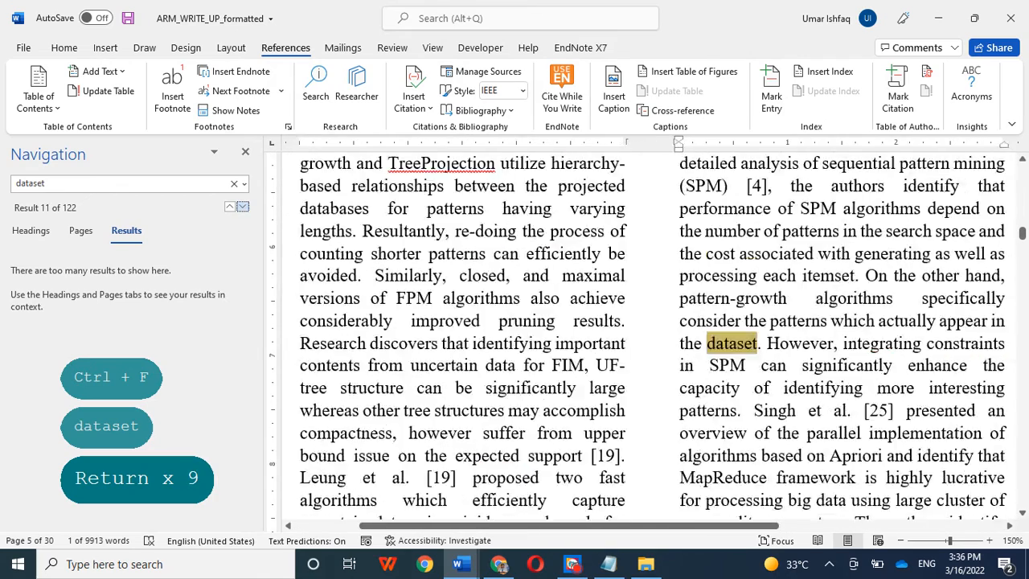
{"action": "key", "text": "Return"}
{"action": "key", "text": "Return"}
{"action": "key", "text": "Return"}
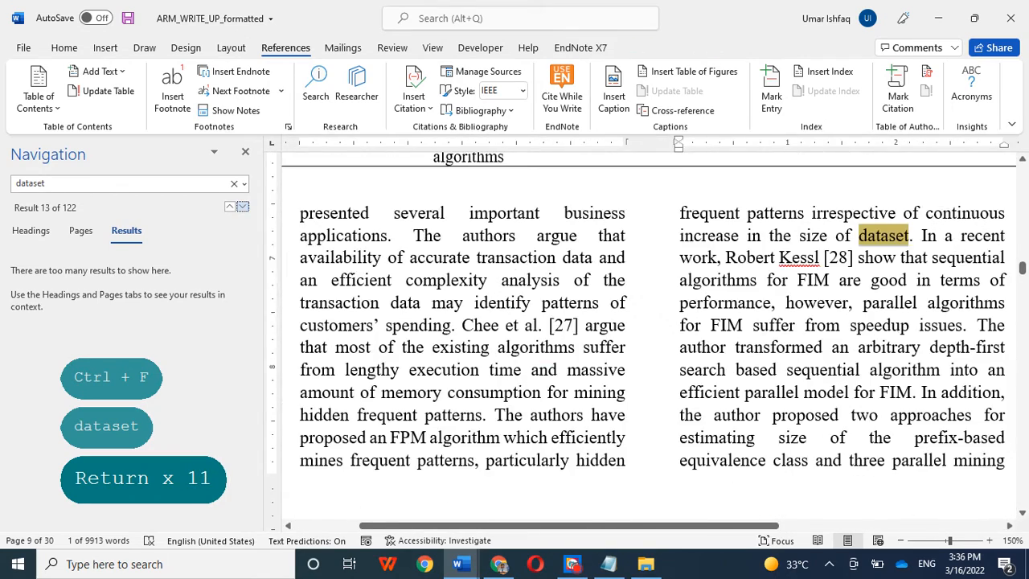
{"action": "key", "text": "Return"}
{"action": "key", "text": "Return"}
{"action": "key", "text": "Return"}
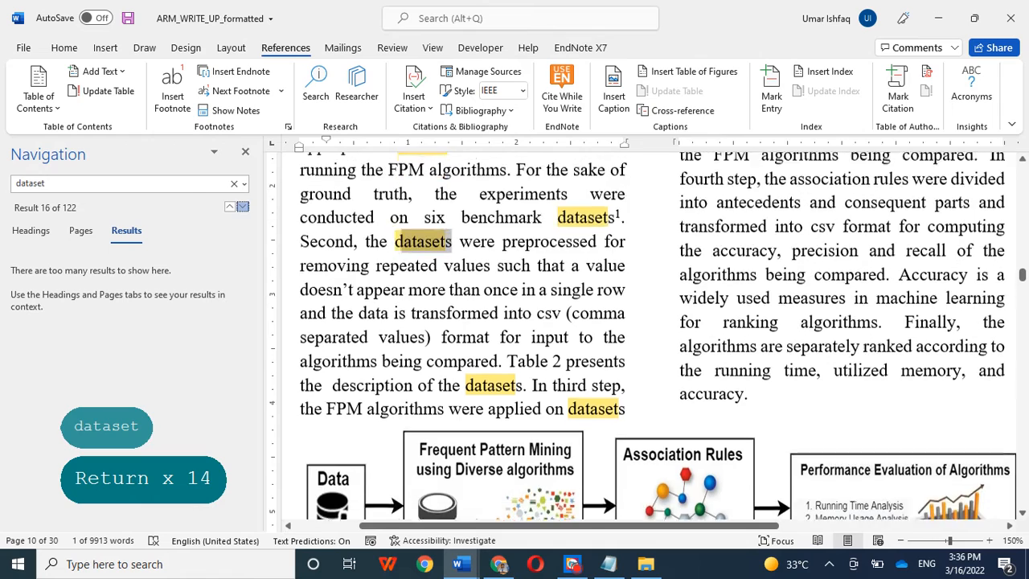
{"action": "key", "text": "Return"}
{"action": "key", "text": "Return"}
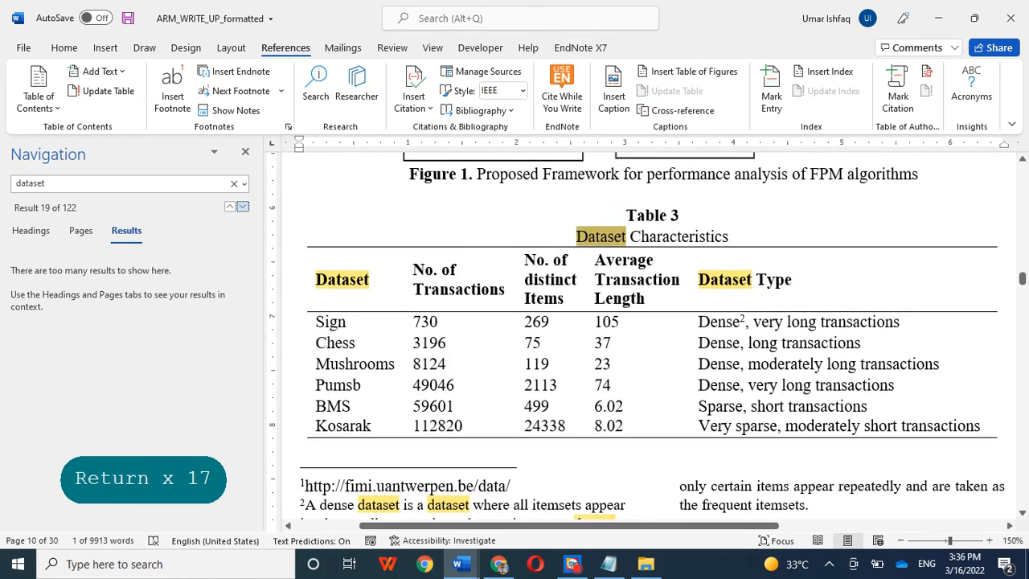
{"action": "key", "text": "Return"}
{"action": "key", "text": "Return"}
{"action": "key", "text": "Return"}
{"action": "key", "text": "Return"}
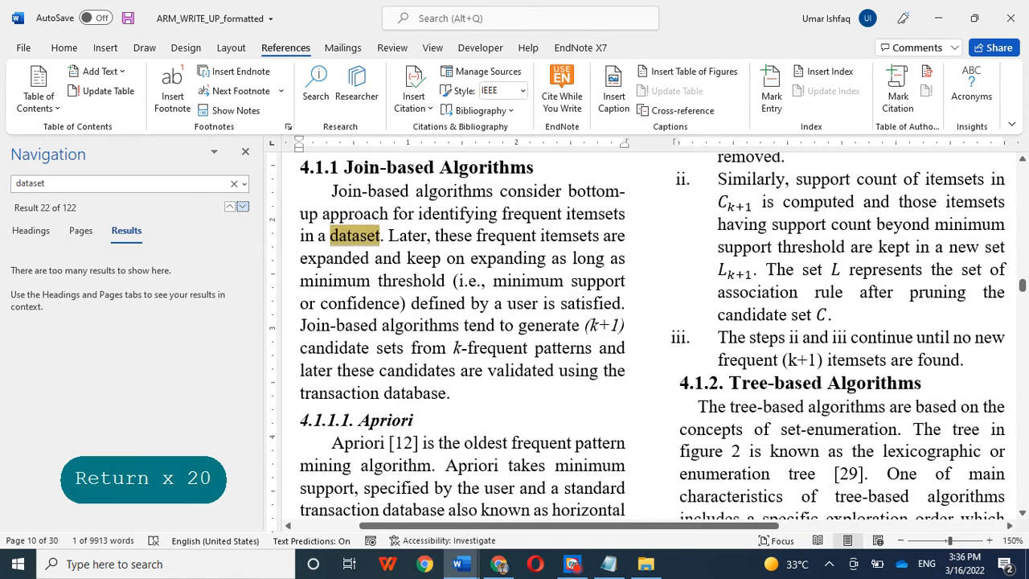
{"action": "key", "text": "Return"}
{"action": "key", "text": "Return"}
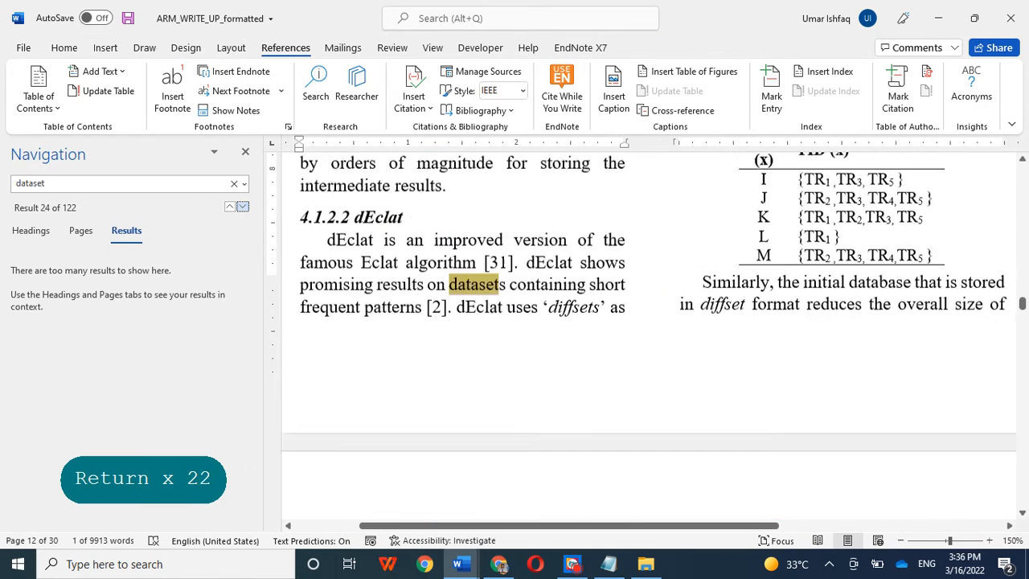
{"action": "key", "text": "Return"}
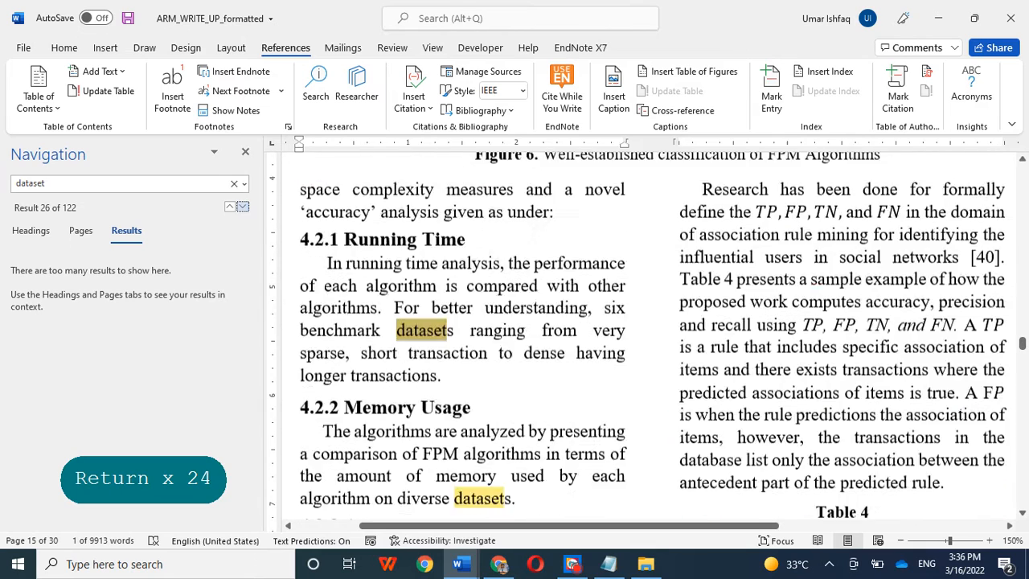
{"action": "key", "text": "Return"}
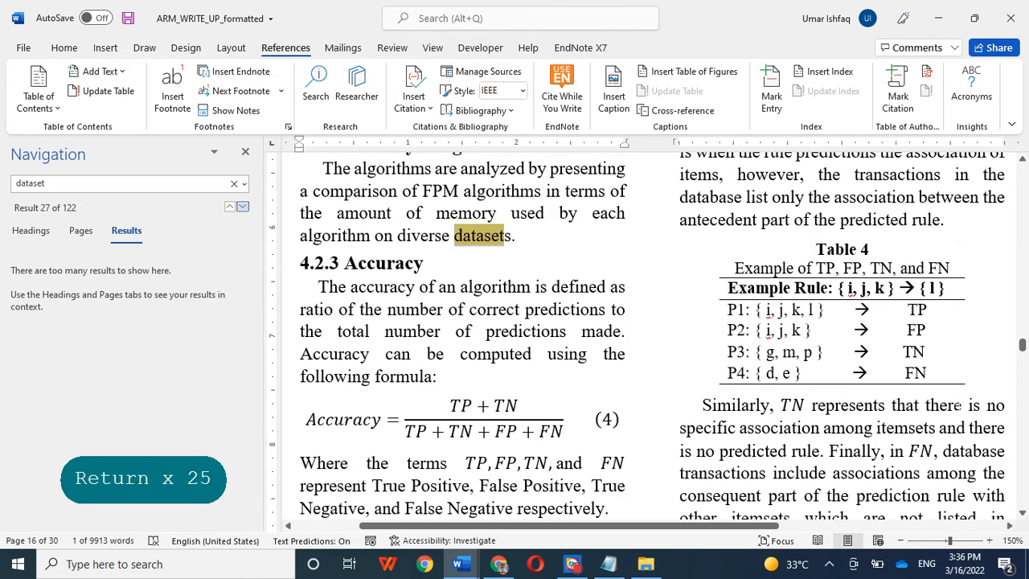
{"action": "key", "text": "Return"}
{"action": "key", "text": "Return"}
{"action": "key", "text": "Return"}
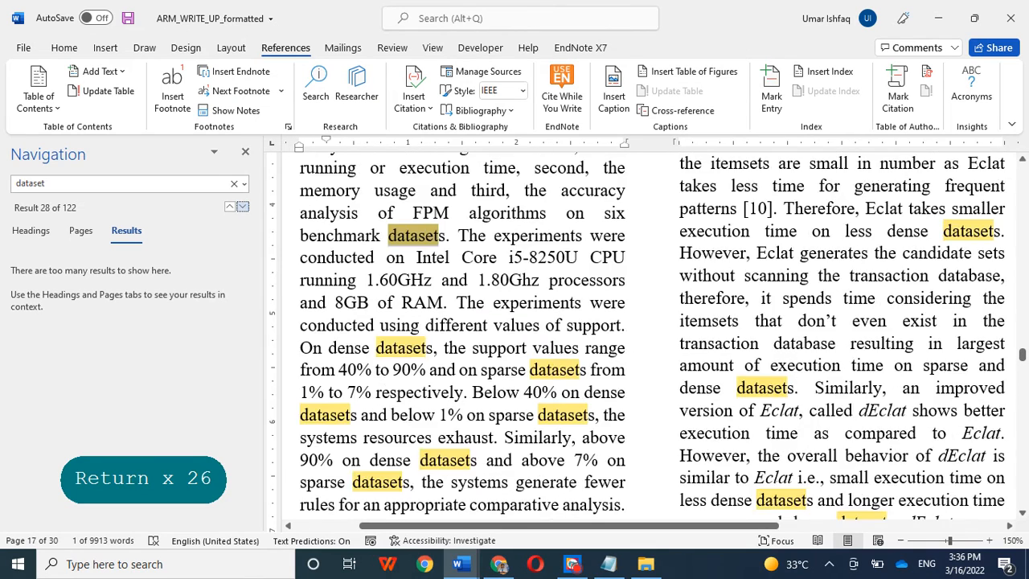
{"action": "key", "text": "Return"}
{"action": "key", "text": "Return"}
{"action": "key", "text": "Return"}
{"action": "key", "text": "Return"}
{"action": "key", "text": "Return"}
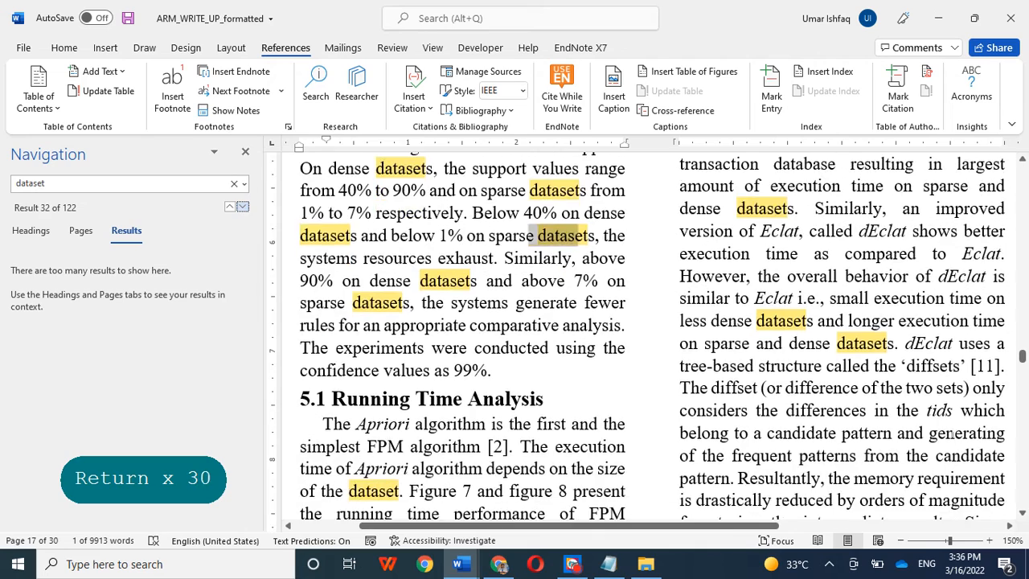
{"action": "key", "text": "Return"}
{"action": "key", "text": "Return"}
{"action": "key", "text": "Return"}
{"action": "key", "text": "Return"}
{"action": "key", "text": "Return"}
{"action": "key", "text": "Return"}
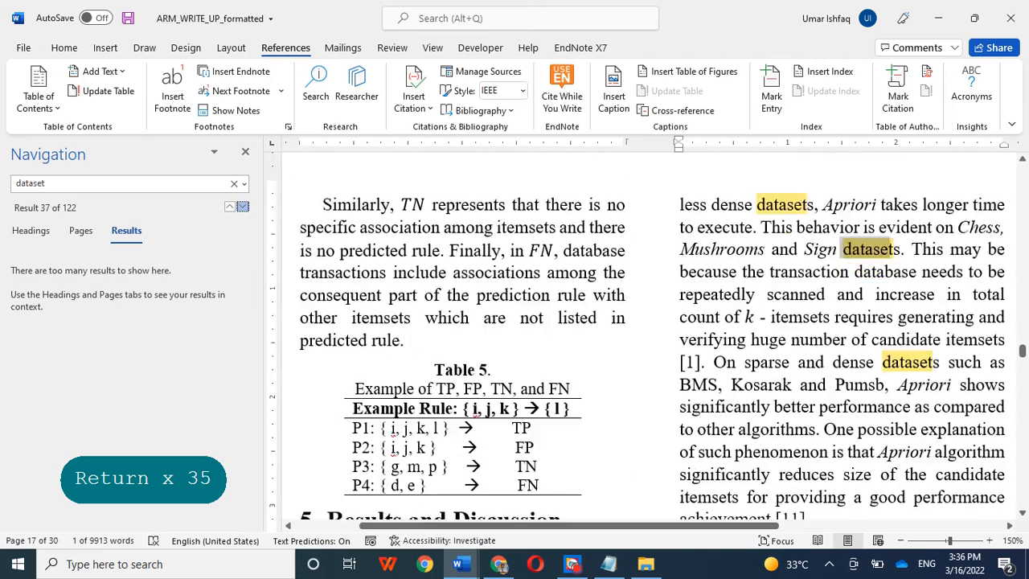
{"action": "key", "text": "Return"}
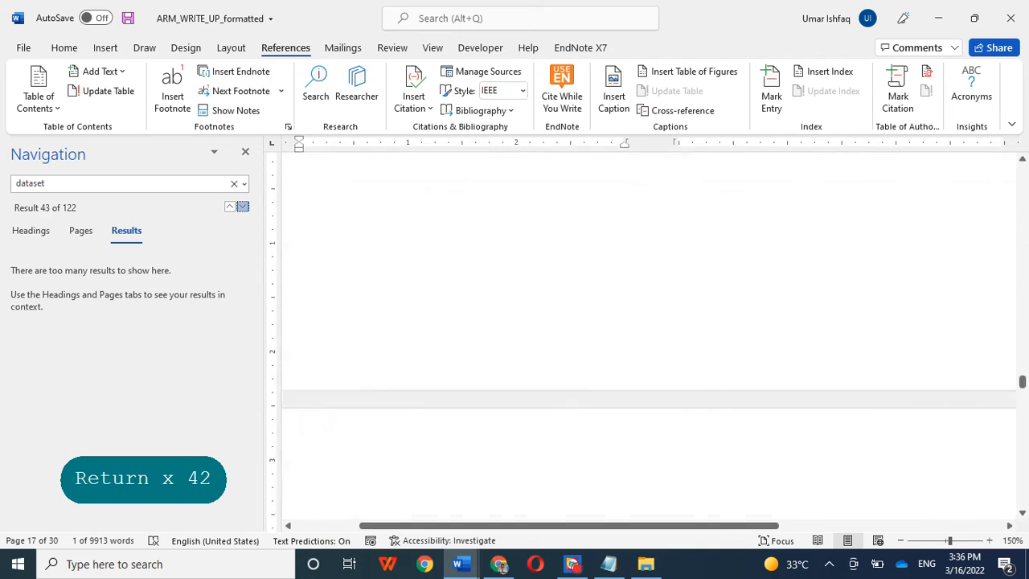
{"action": "key", "text": "Return"}
{"action": "key", "text": "Return"}
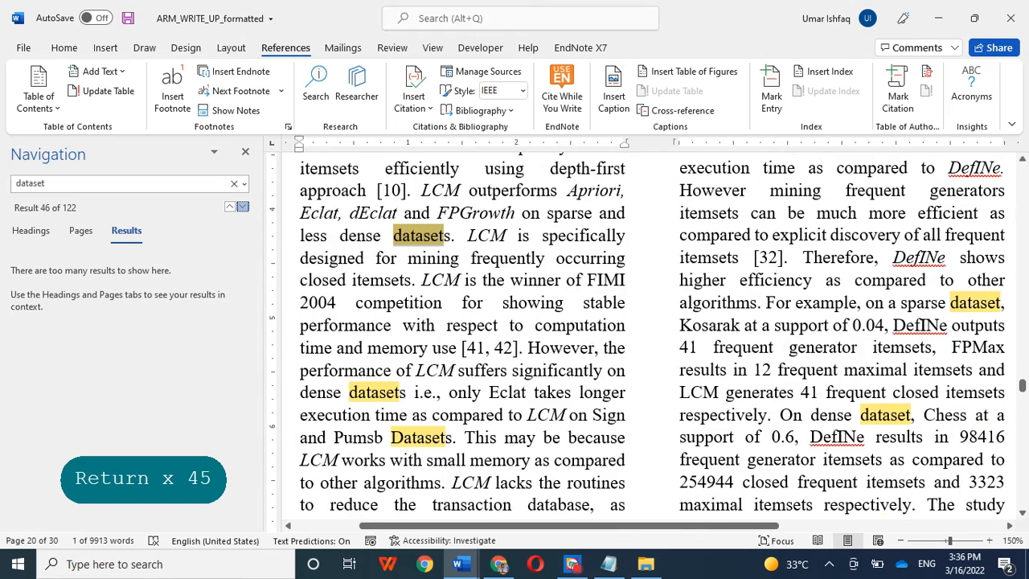
{"action": "key", "text": "Return"}
{"action": "key", "text": "Return"}
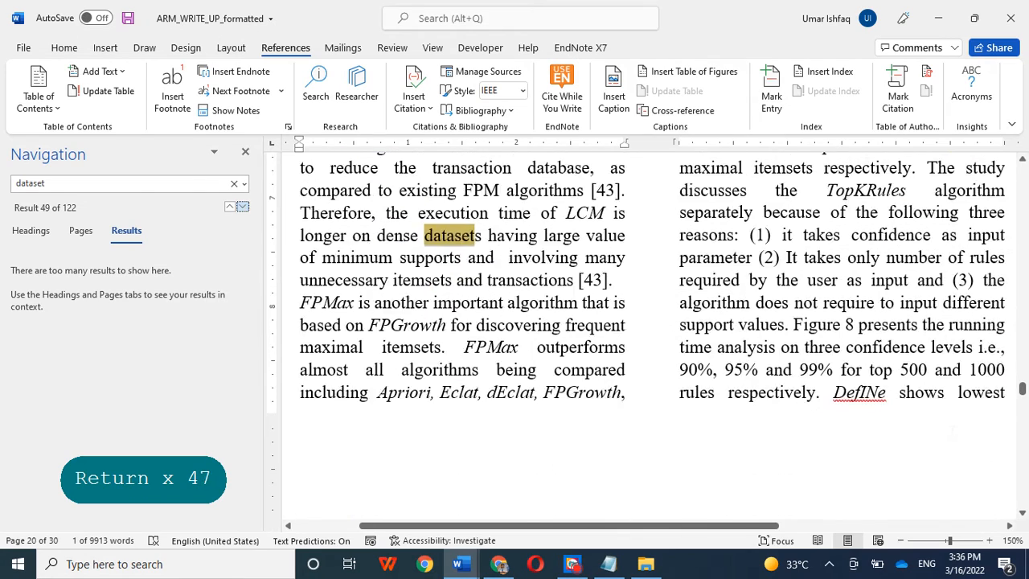
{"action": "key", "text": "Return"}
{"action": "key", "text": "Return"}
{"action": "key", "text": "Return"}
{"action": "key", "text": "Return"}
{"action": "key", "text": "Return"}
{"action": "key", "text": "Return"}
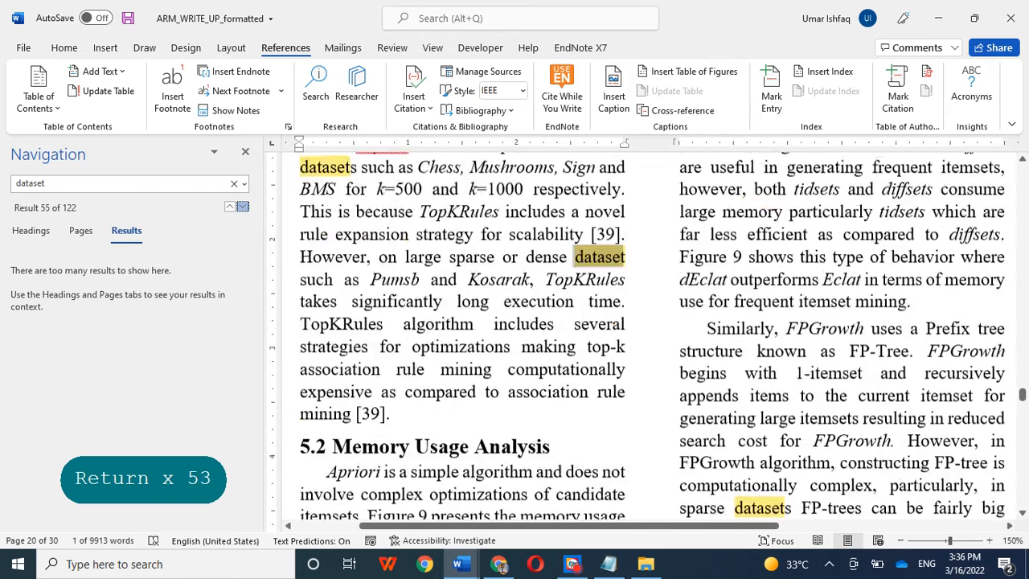
{"action": "key", "text": "Return"}
{"action": "key", "text": "Return"}
{"action": "key", "text": "Return"}
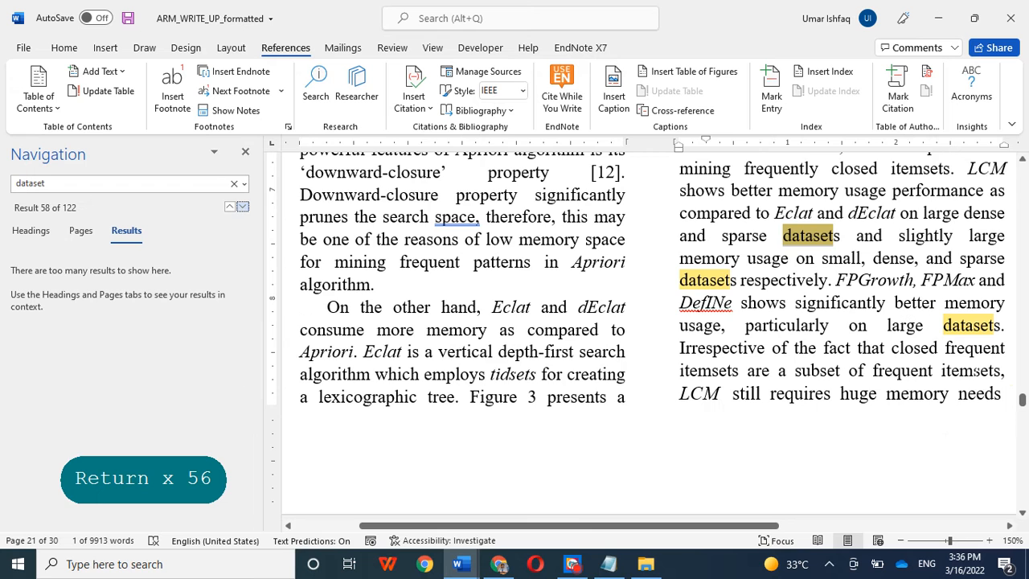
Close the search, return to the table of contents and follow the Abstract entry's link to its heading
{"action": "left_click_drag", "start_coordinate": [1022, 406], "coordinate": [1019, 159]}
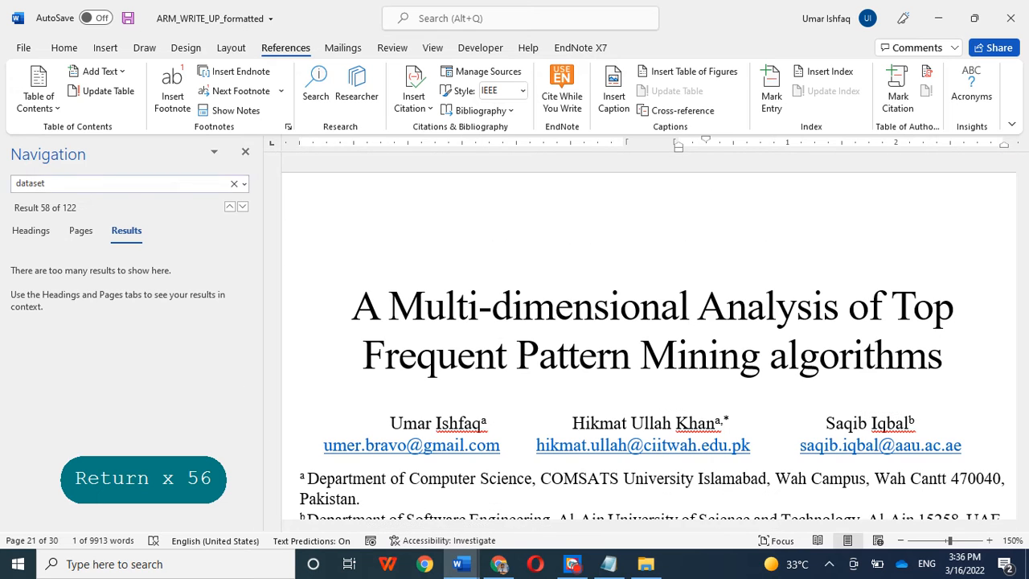
{"action": "left_click", "coordinate": [246, 151]}
{"action": "scroll", "coordinate": [322, 295], "scroll_direction": "down", "scroll_amount": 10}
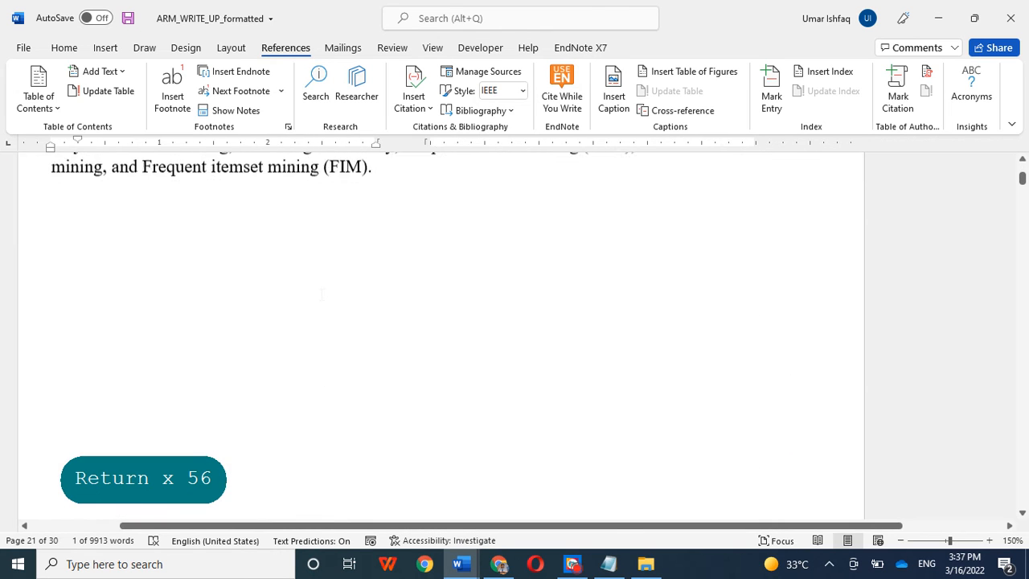
{"action": "scroll", "coordinate": [321, 294], "scroll_direction": "down", "scroll_amount": 6}
{"action": "left_click_drag", "start_coordinate": [334, 524], "coordinate": [254, 523]}
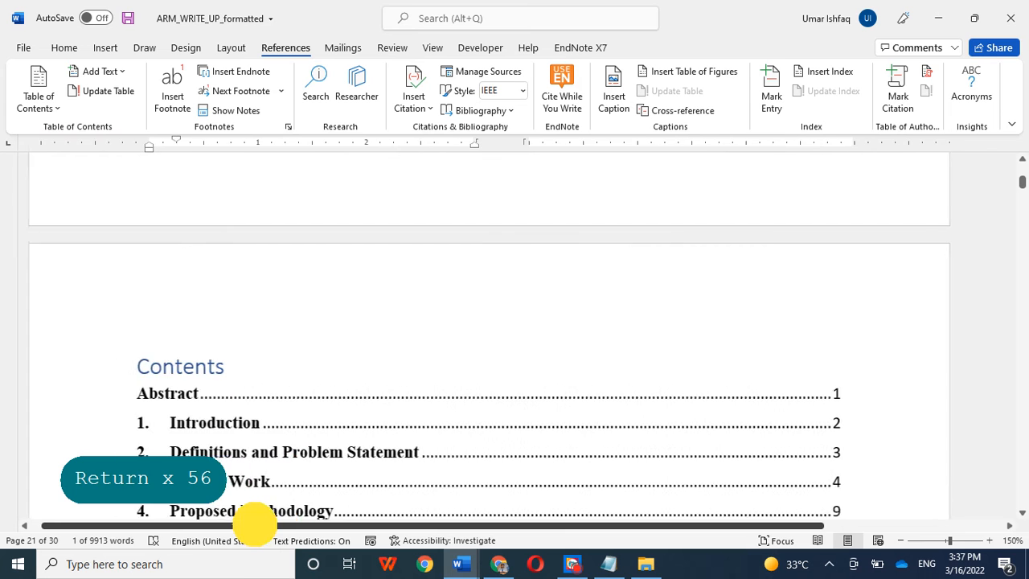
{"action": "scroll", "coordinate": [321, 386], "scroll_direction": "down", "scroll_amount": 3}
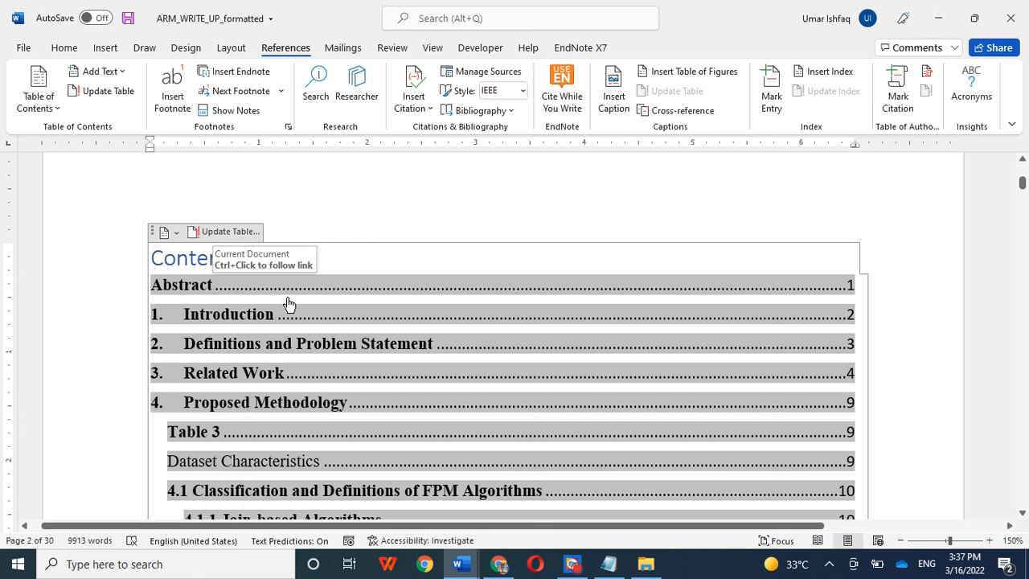
{"action": "left_click", "coordinate": [196, 291], "text": "ctrl"}
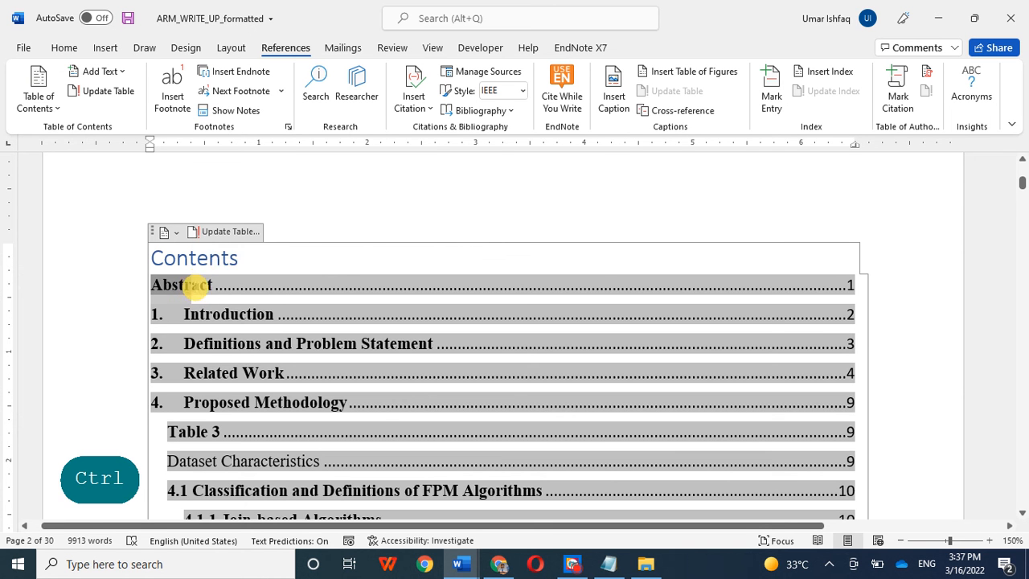
{"action": "left_click", "coordinate": [187, 291], "text": "ctrl"}
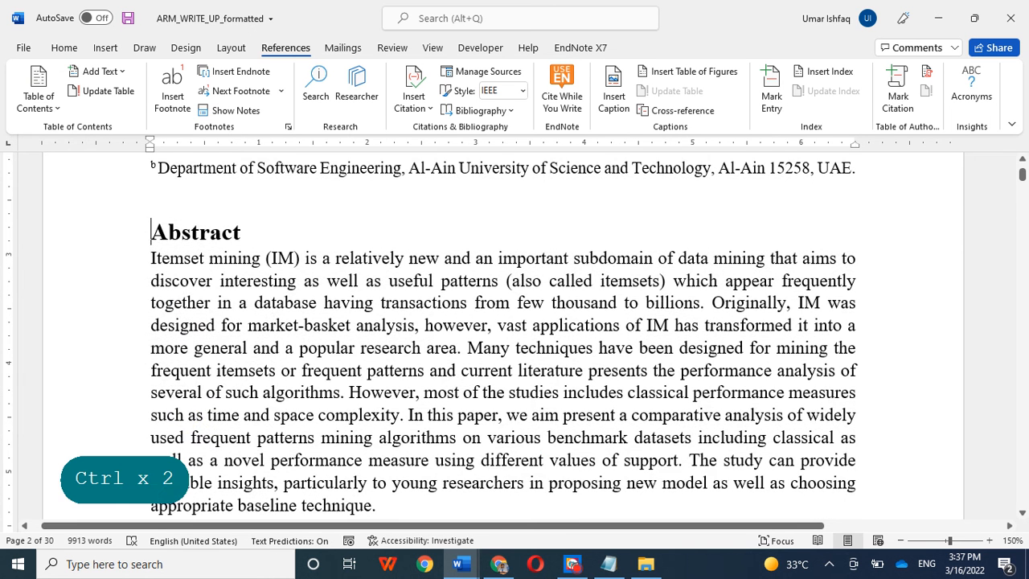
Go back to the table of contents and follow the link of the 4.1 Classification and Definitions of FPM Algorithms entry
{"action": "scroll", "coordinate": [273, 325], "scroll_direction": "up", "scroll_amount": 5}
{"action": "scroll", "coordinate": [274, 325], "scroll_direction": "down", "scroll_amount": 15}
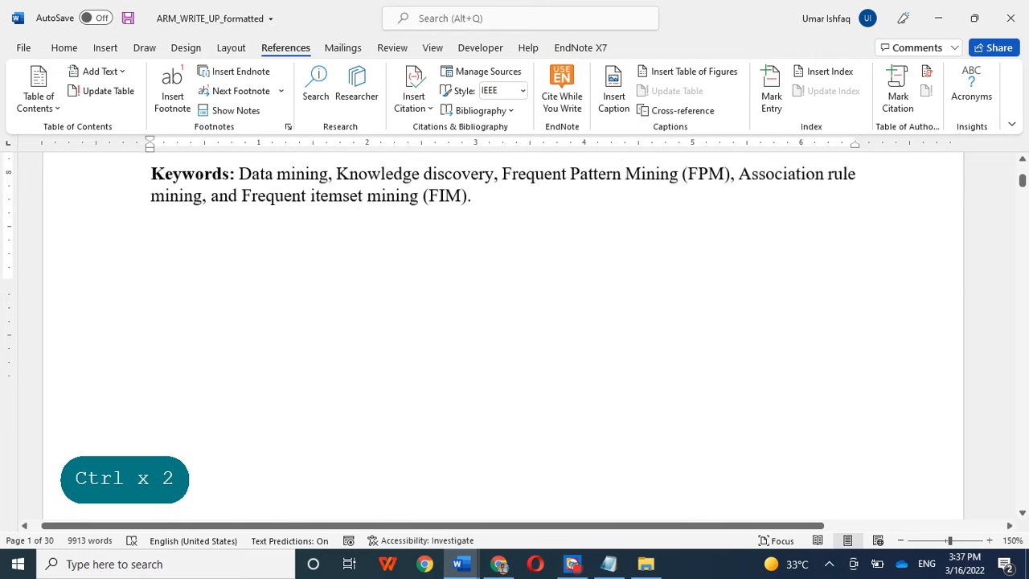
{"action": "scroll", "coordinate": [321, 362], "scroll_direction": "down", "scroll_amount": 3}
{"action": "scroll", "coordinate": [320, 362], "scroll_direction": "up", "scroll_amount": 1}
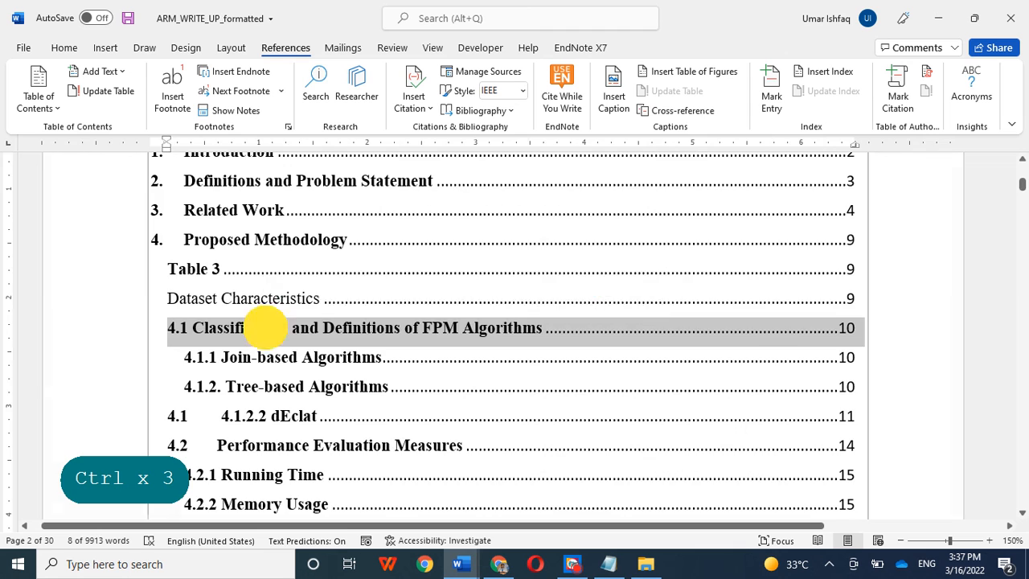
{"action": "left_click", "coordinate": [265, 328], "text": "ctrl"}
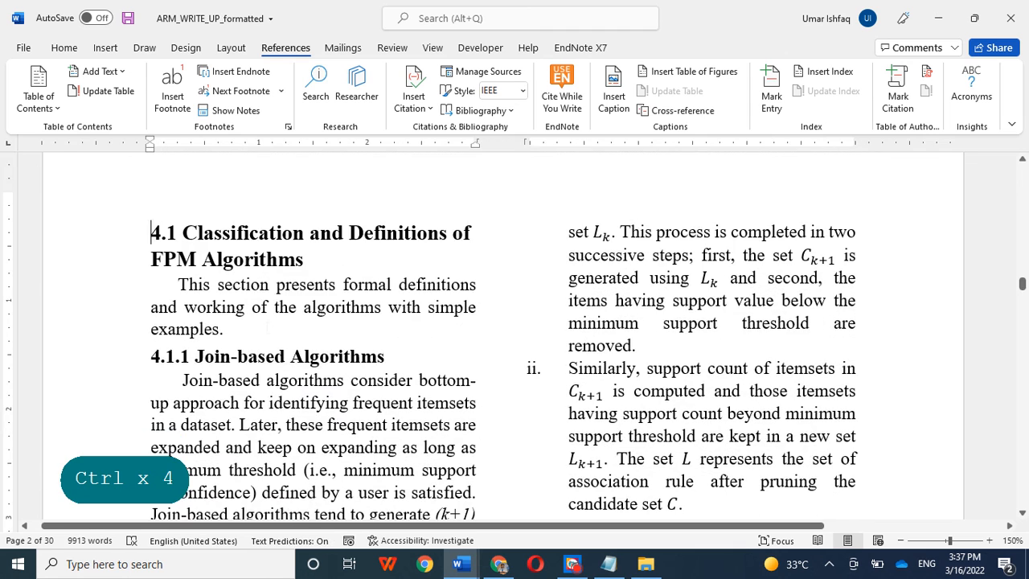
Return to the table of contents and remove the number 4.1.2.2 from the text of the dEclat entry
{"action": "left_click_drag", "start_coordinate": [1023, 287], "coordinate": [1017, 156]}
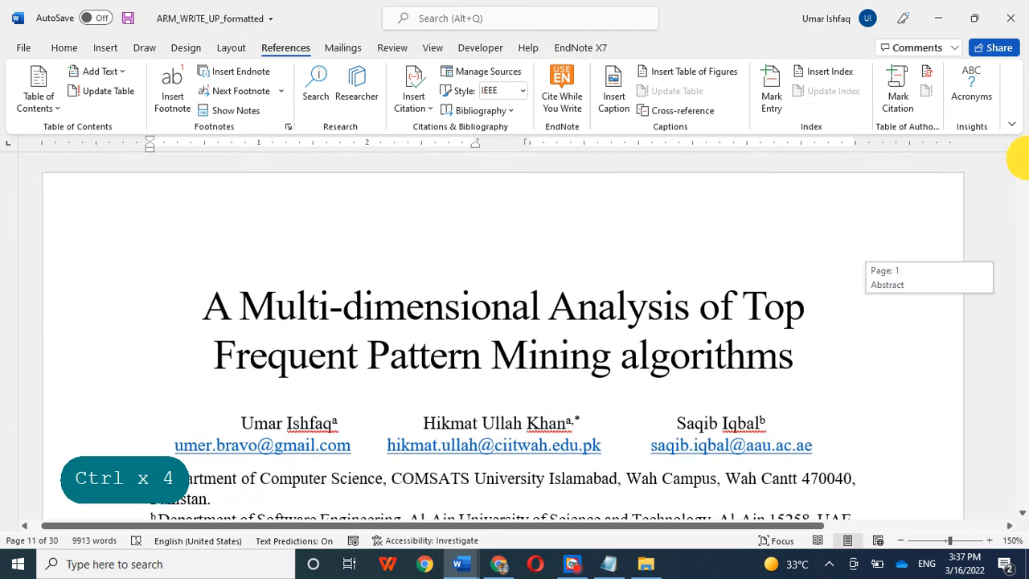
{"action": "scroll", "coordinate": [1018, 161], "scroll_direction": "down", "scroll_amount": 5}
{"action": "scroll", "coordinate": [514, 335], "scroll_direction": "down", "scroll_amount": 5}
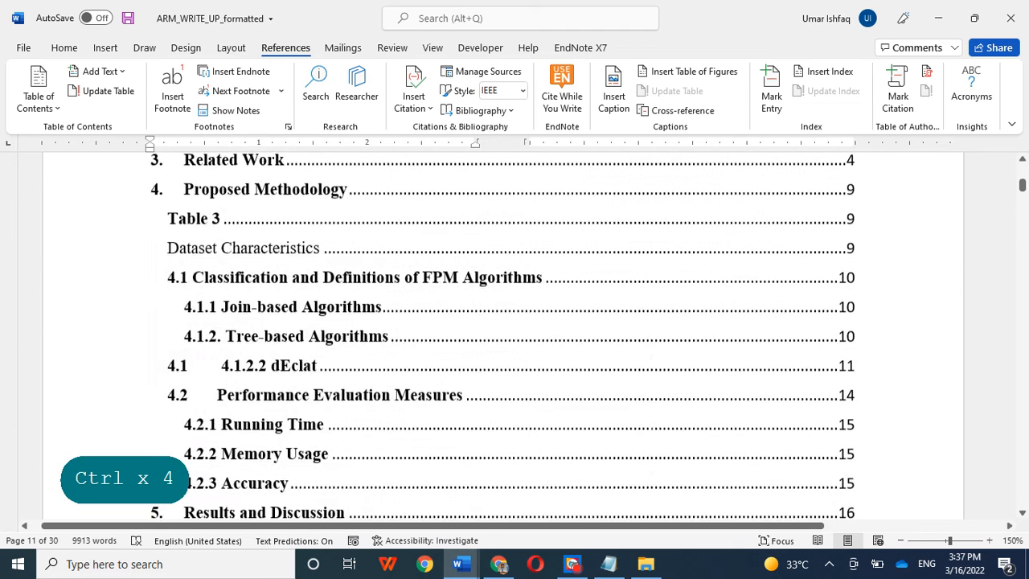
{"action": "scroll", "coordinate": [502, 335], "scroll_direction": "down", "scroll_amount": 3}
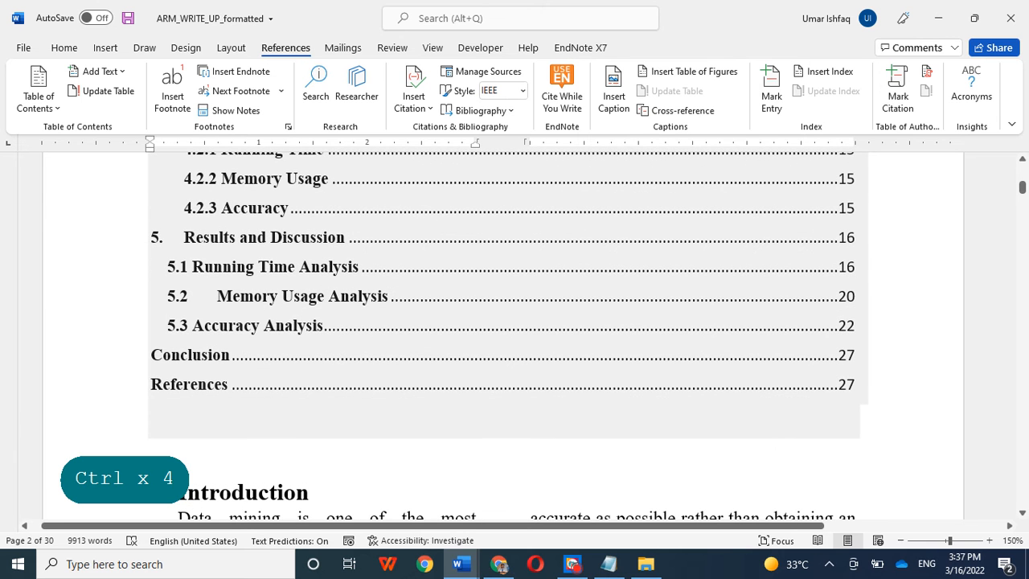
{"action": "scroll", "coordinate": [405, 375], "scroll_direction": "up", "scroll_amount": 9}
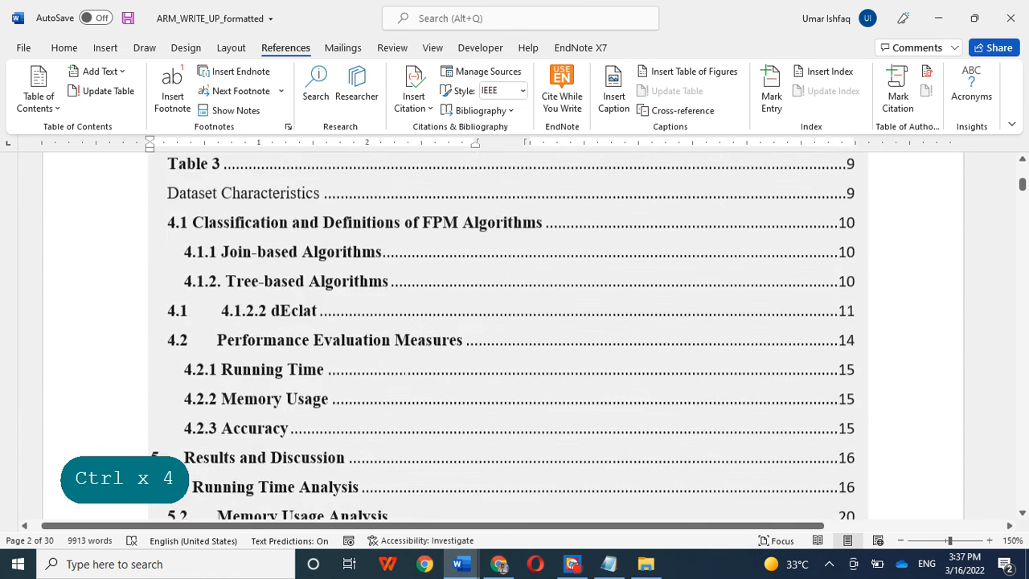
{"action": "scroll", "coordinate": [405, 374], "scroll_direction": "down", "scroll_amount": 5}
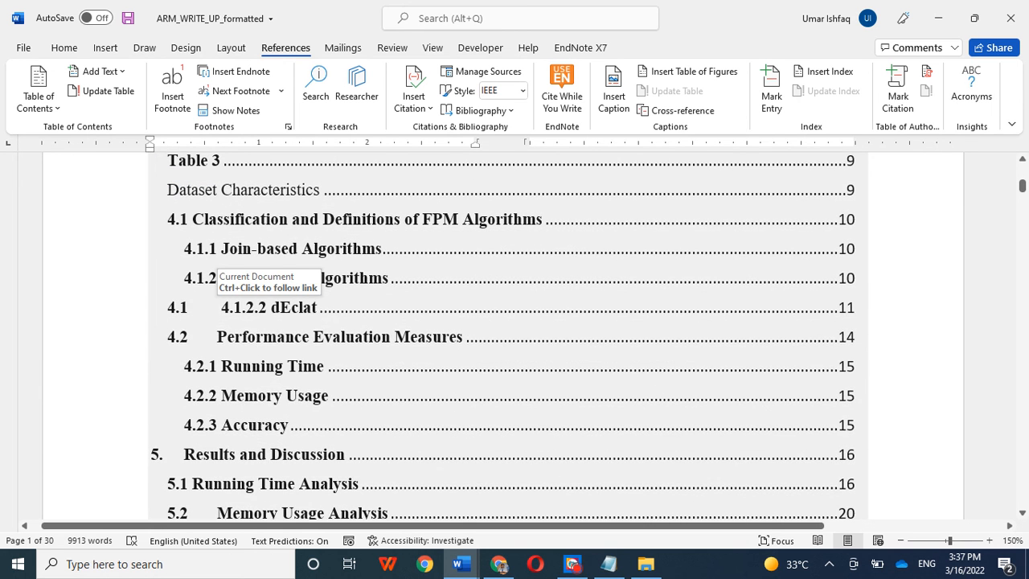
{"action": "left_click", "coordinate": [273, 305]}
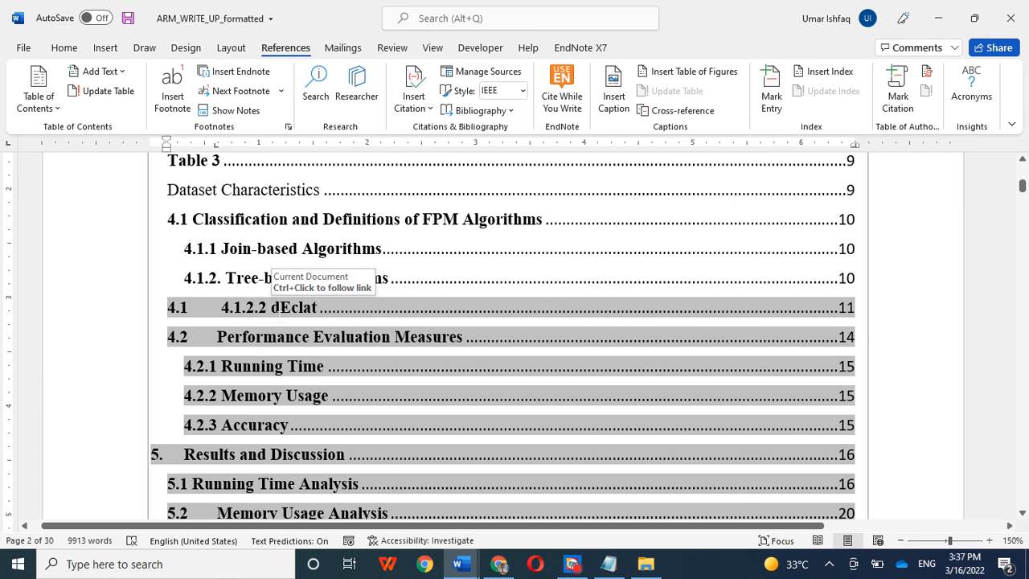
{"action": "key", "text": "BackSpace"}
{"action": "key", "text": "BackSpace"}
{"action": "key", "text": "BackSpace"}
{"action": "key", "text": "BackSpace"}
{"action": "key", "text": "BackSpace"}
{"action": "key", "text": "BackSpace"}
{"action": "key", "text": "BackSpace"}
{"action": "key", "text": "BackSpace"}
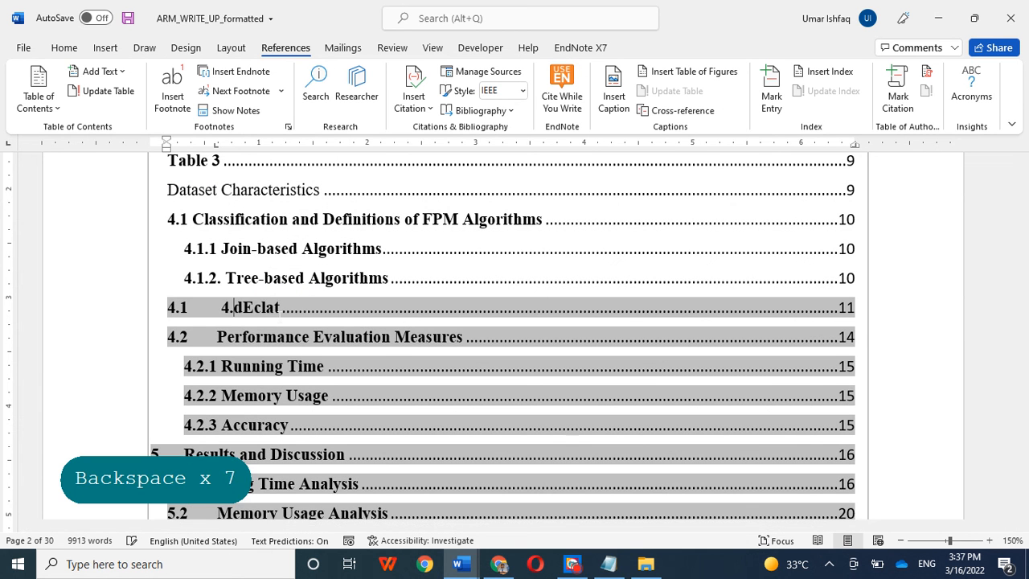
{"action": "key", "text": "BackSpace"}
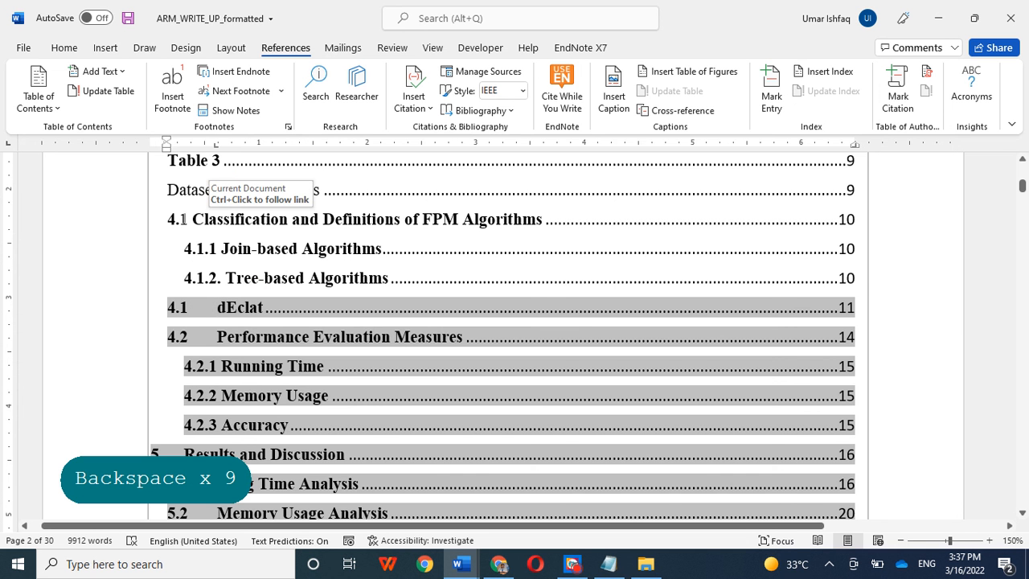
Follow the dEclat entry's link to its heading and delete the automatic 4.1 number and gap in front of 4.1.2.2 dEclat
{"action": "left_click", "coordinate": [193, 223]}
{"action": "scroll", "coordinate": [267, 275], "scroll_direction": "down", "scroll_amount": 3}
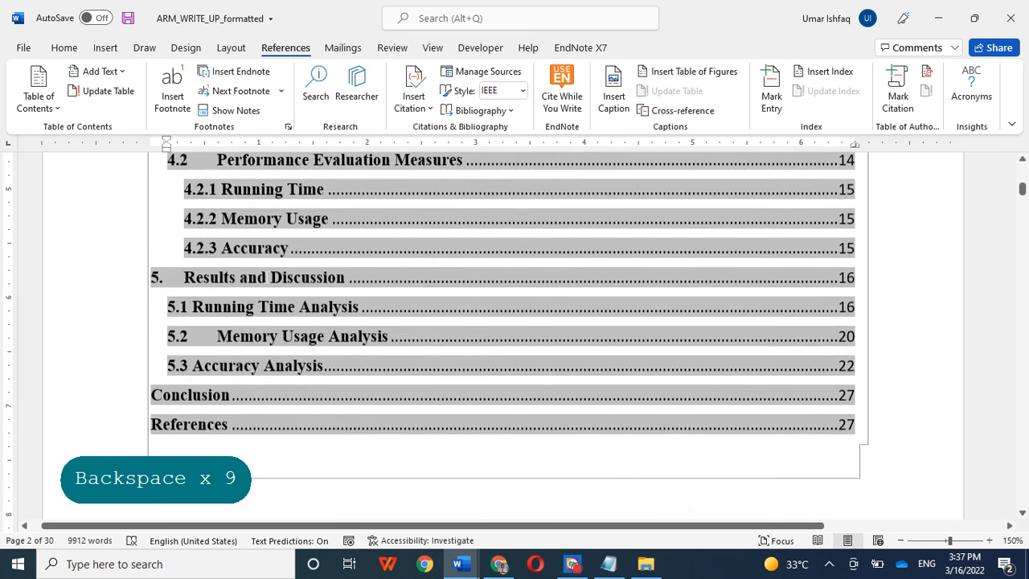
{"action": "scroll", "coordinate": [268, 274], "scroll_direction": "up", "scroll_amount": 4}
{"action": "key", "text": "ctrl"}
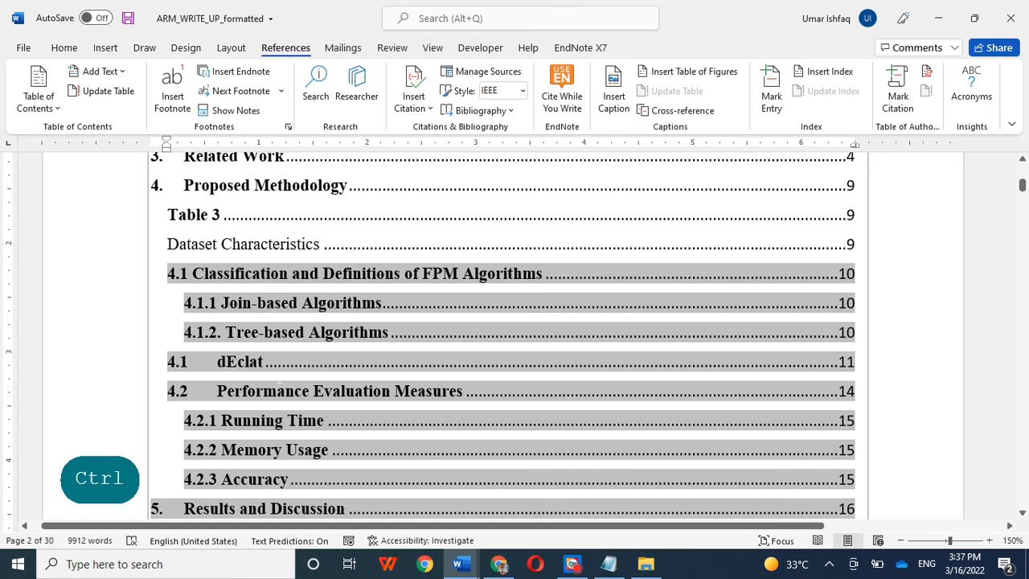
{"action": "left_click", "coordinate": [231, 366], "text": "ctrl"}
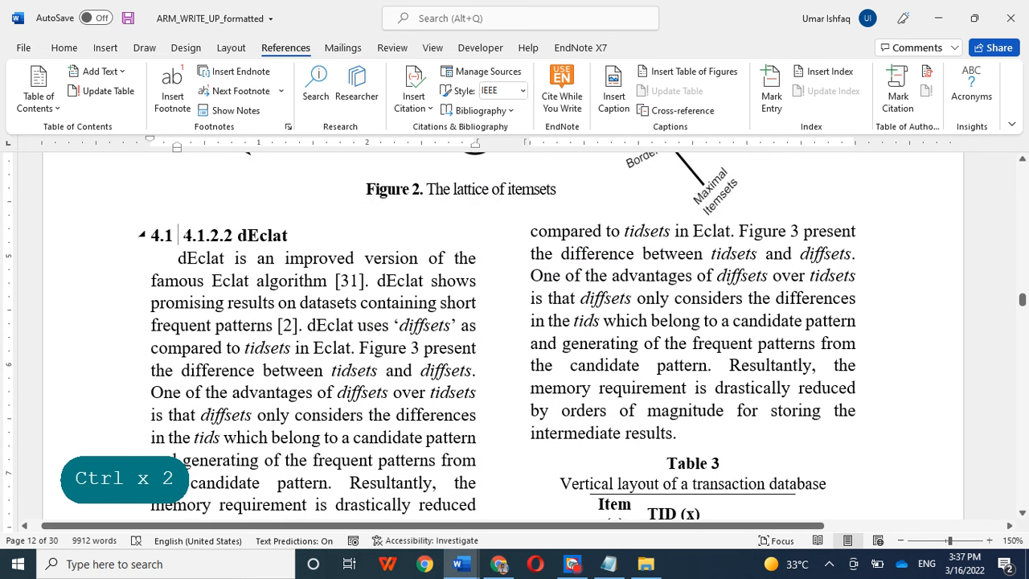
{"action": "key", "text": "BackSpace"}
{"action": "key", "text": "BackSpace"}
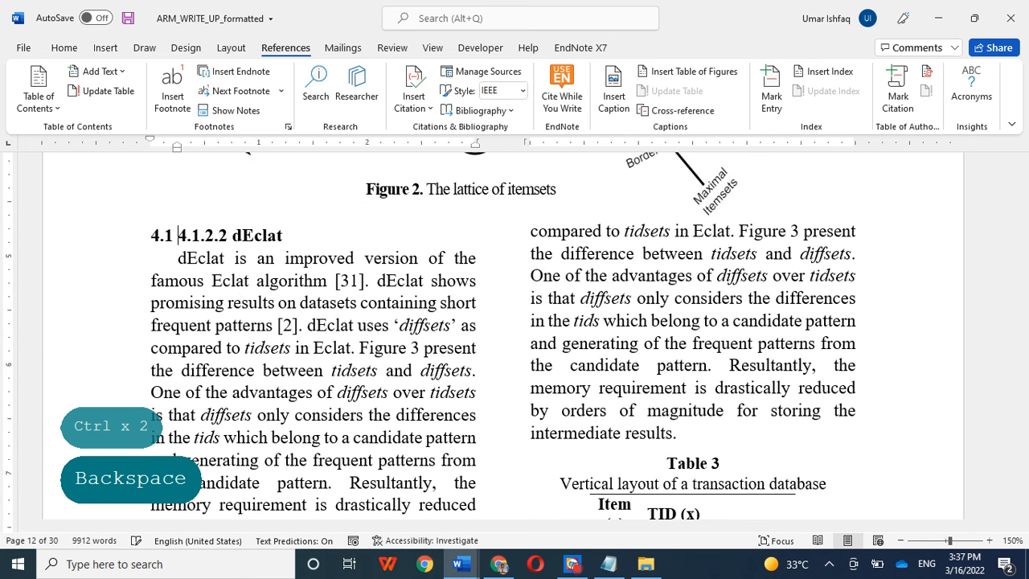
{"action": "key", "text": "BackSpace"}
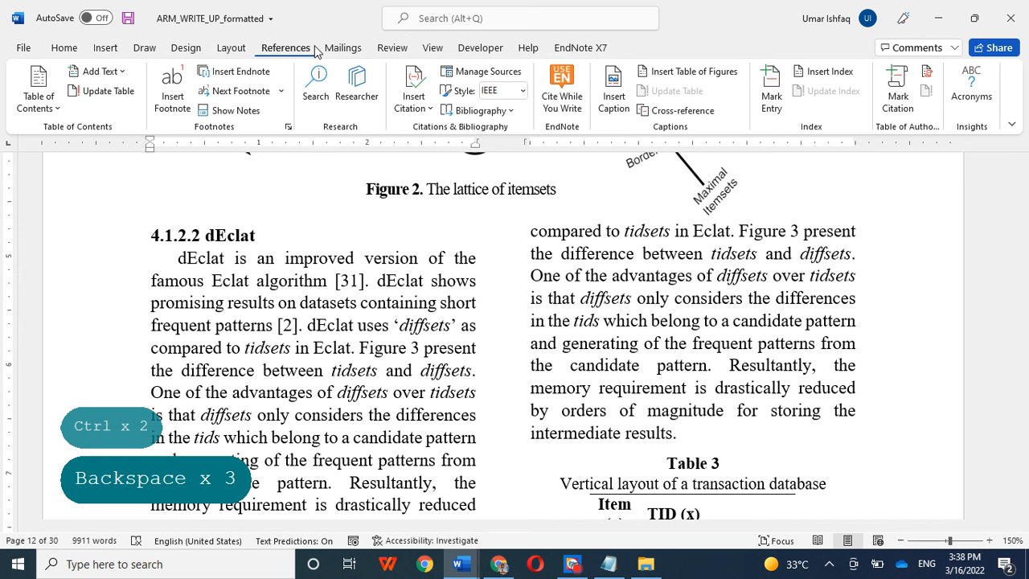
Apply the Heading 4 style to the 4.1.2.2 dEclat heading and make its text black
{"action": "left_click", "coordinate": [62, 48]}
{"action": "left_click", "coordinate": [766, 107]}
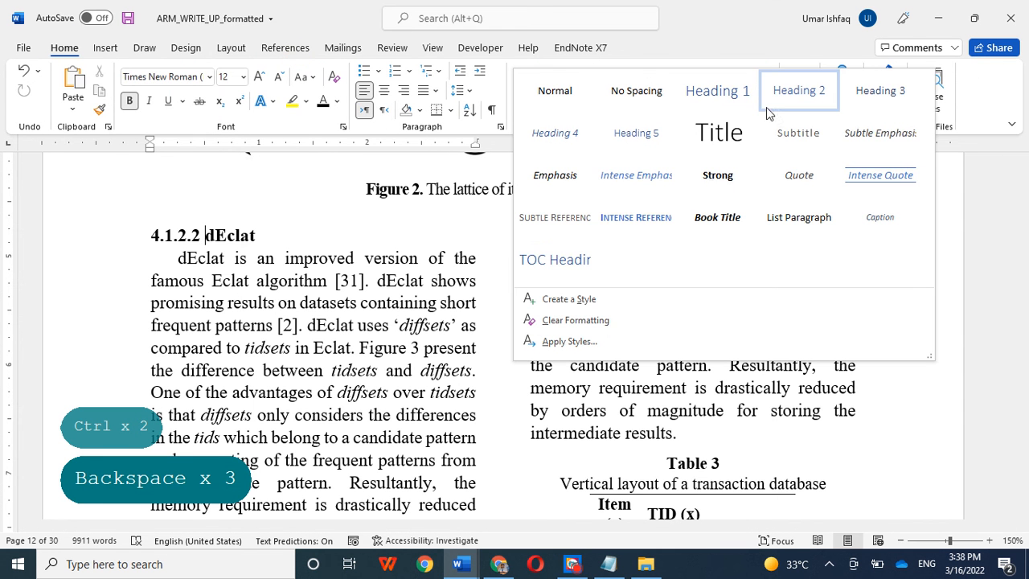
{"action": "left_click", "coordinate": [570, 138]}
{"action": "left_click_drag", "start_coordinate": [246, 233], "coordinate": [2, 230]}
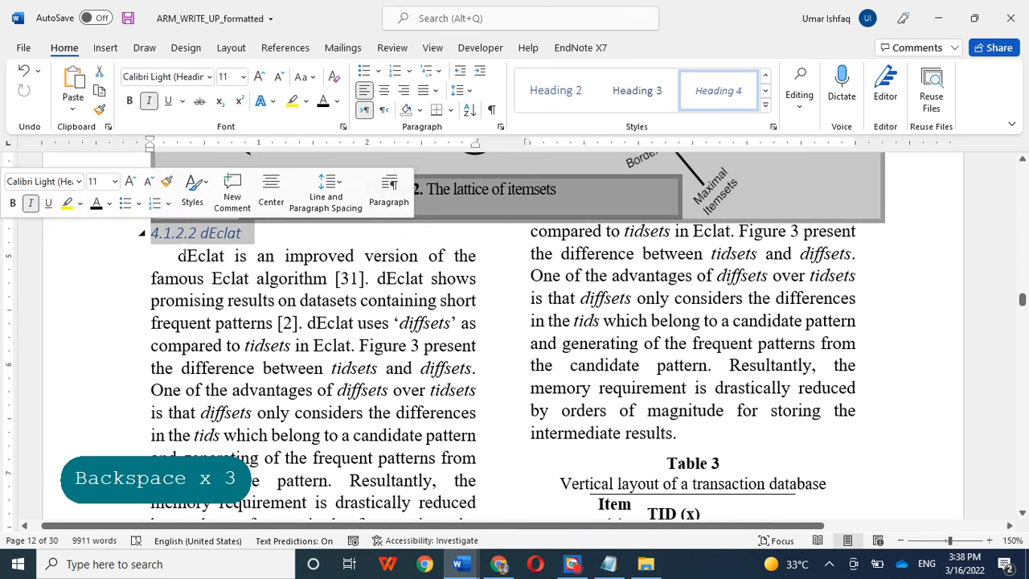
{"action": "left_click", "coordinate": [234, 254]}
{"action": "left_click", "coordinate": [121, 229]}
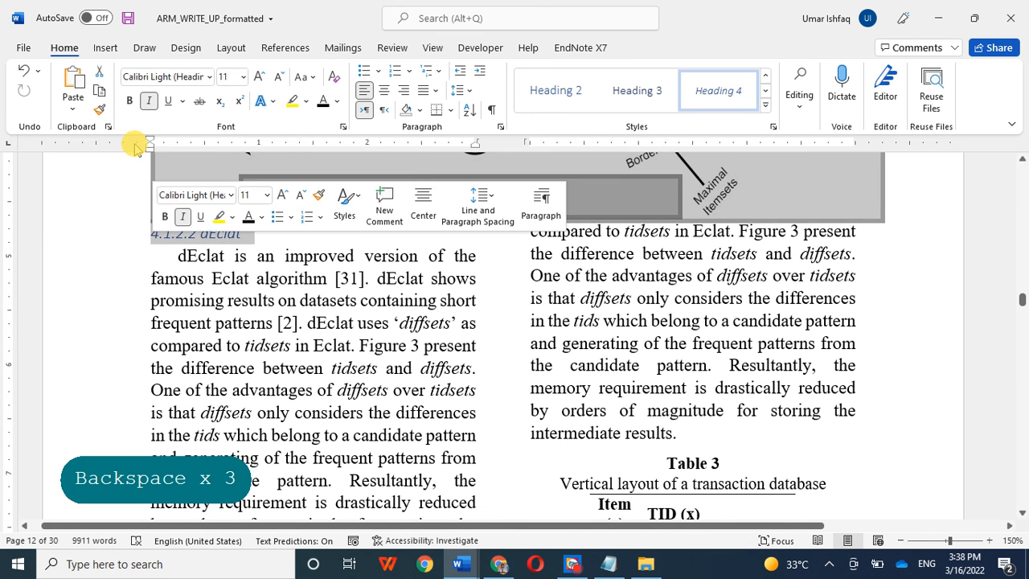
{"action": "left_click", "coordinate": [348, 278]}
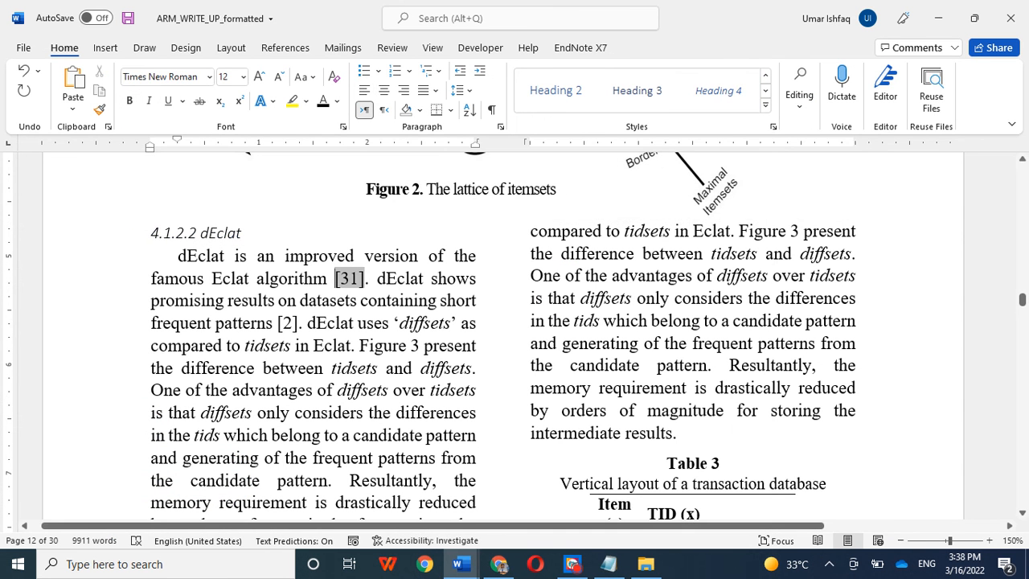
Go back to the table of contents and update the entire table
{"action": "left_click_drag", "start_coordinate": [1023, 310], "coordinate": [1010, 156]}
{"action": "scroll", "coordinate": [1010, 156], "scroll_direction": "down", "scroll_amount": 10}
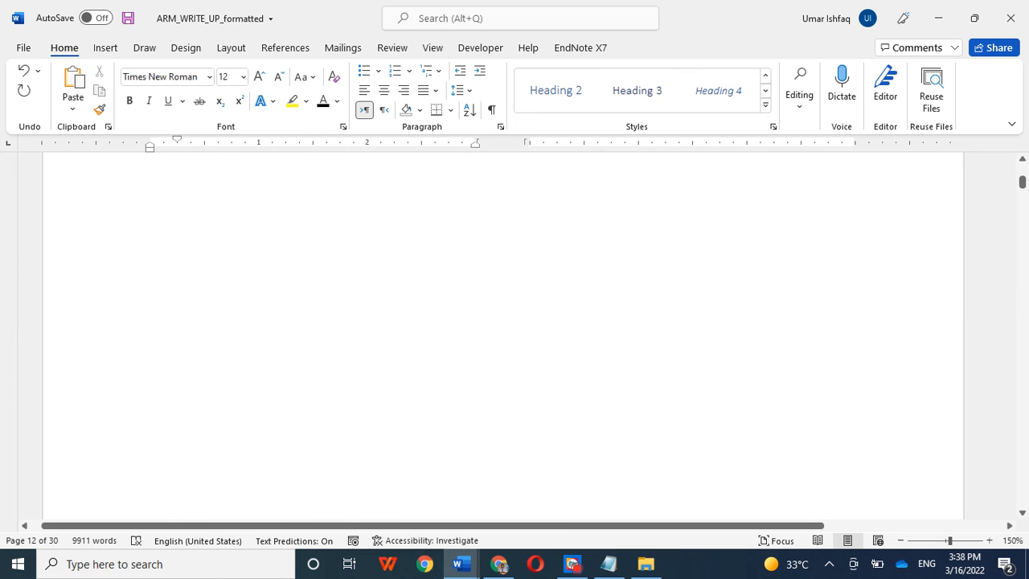
{"action": "scroll", "coordinate": [502, 336], "scroll_direction": "down", "scroll_amount": 2}
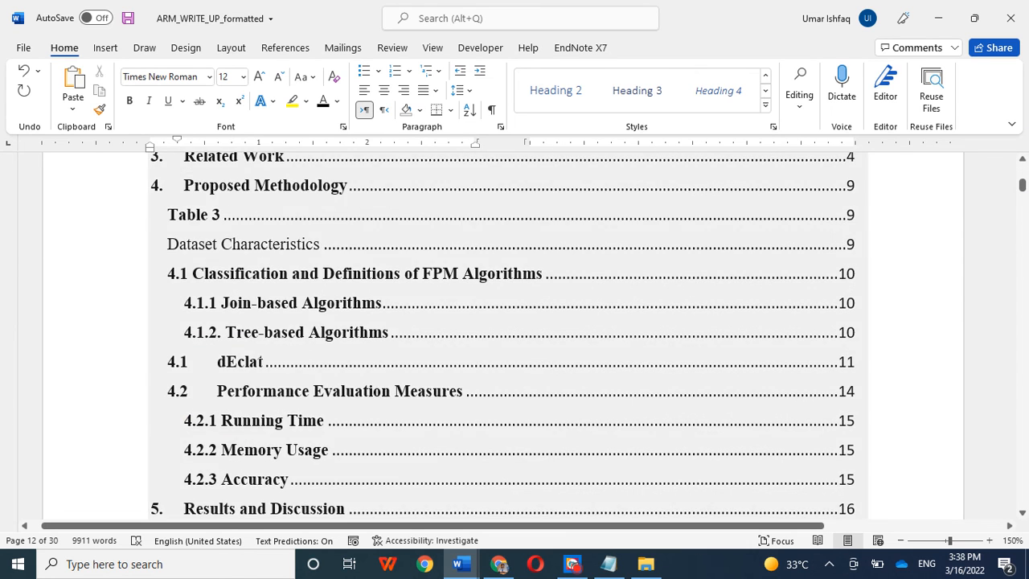
{"action": "scroll", "coordinate": [502, 335], "scroll_direction": "down", "scroll_amount": 3}
{"action": "scroll", "coordinate": [502, 335], "scroll_direction": "down", "scroll_amount": 1}
{"action": "right_click", "coordinate": [241, 256]}
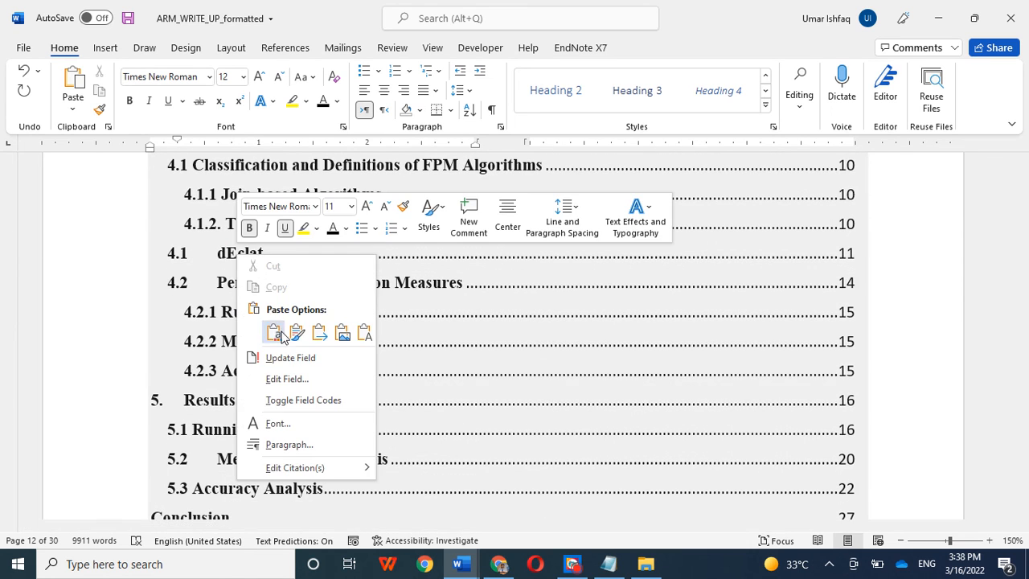
{"action": "left_click", "coordinate": [278, 354]}
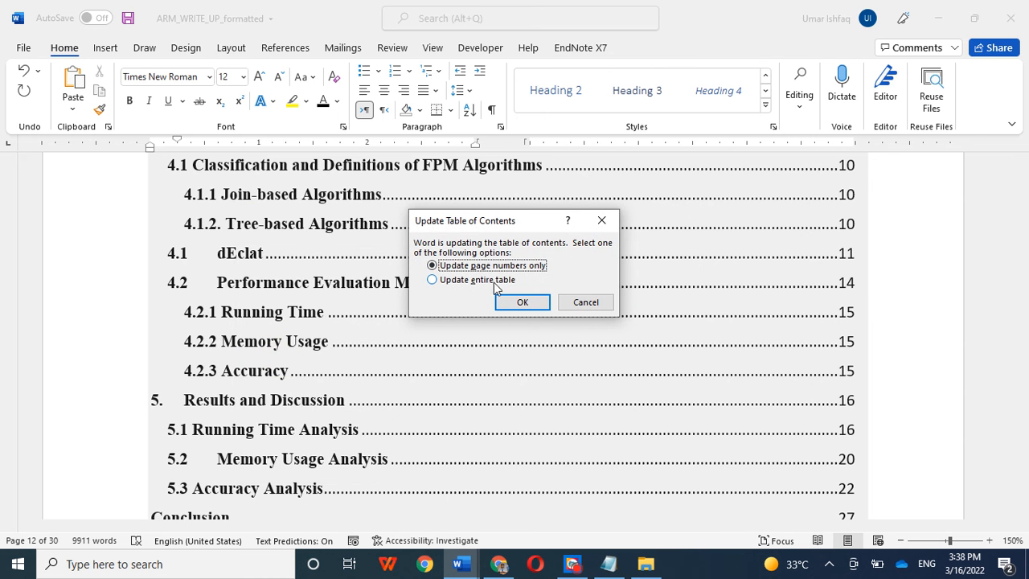
{"action": "left_click", "coordinate": [482, 279]}
{"action": "left_click", "coordinate": [521, 301]}
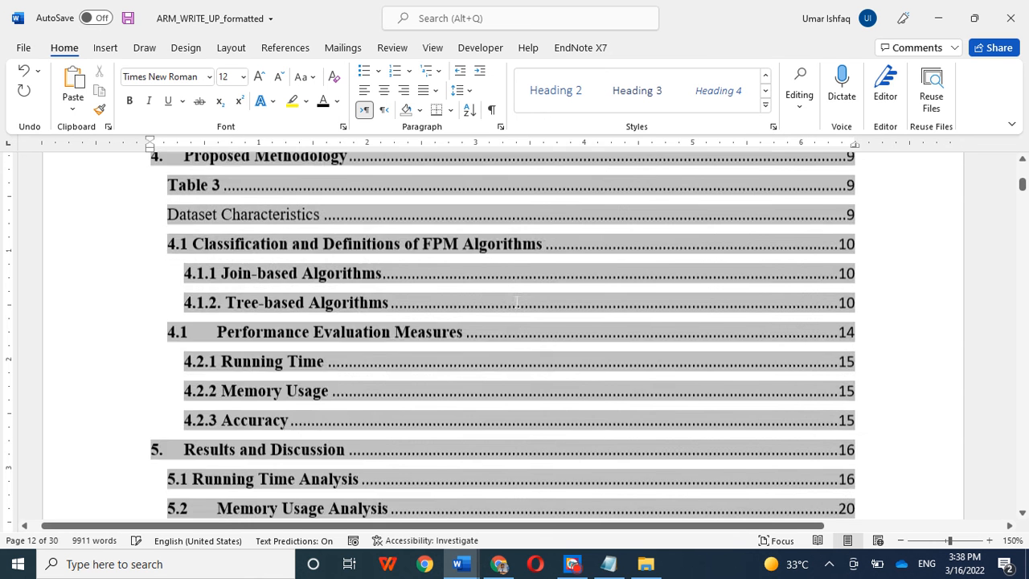
Check the section 4 entries in the updated table of contents and undo the table update
{"action": "scroll", "coordinate": [438, 330], "scroll_direction": "down", "scroll_amount": 3}
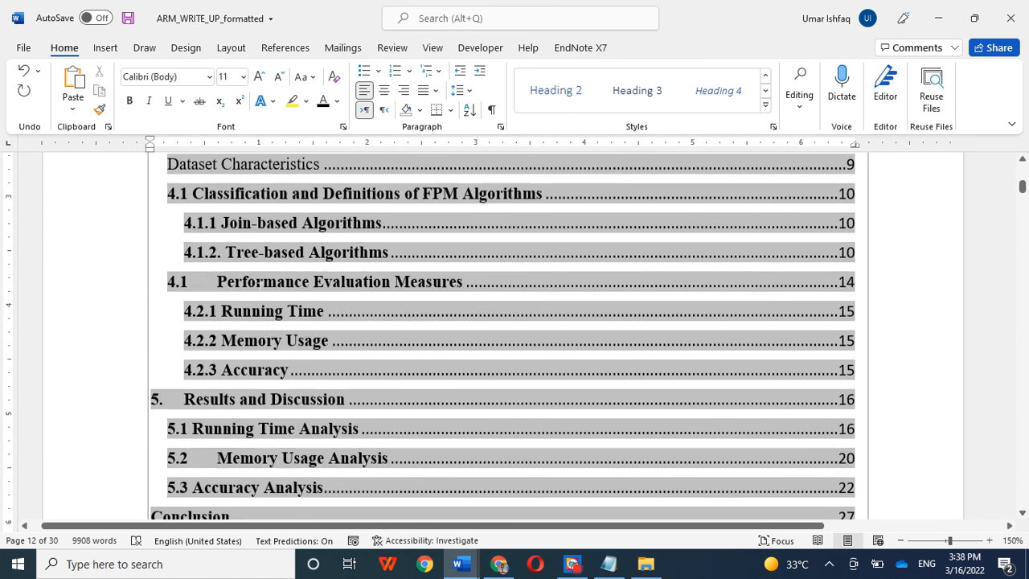
{"action": "scroll", "coordinate": [269, 294], "scroll_direction": "up", "scroll_amount": 1}
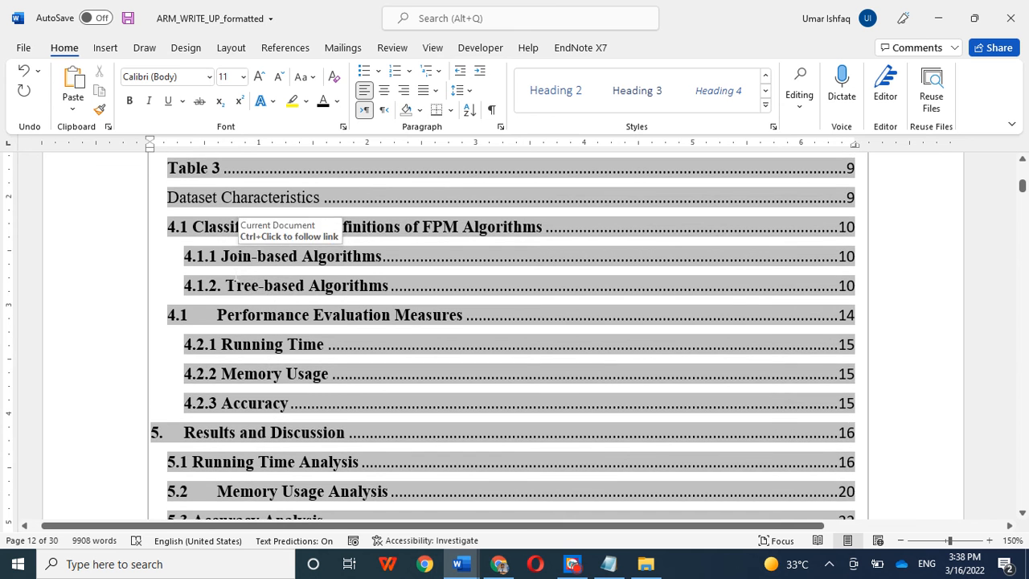
{"action": "scroll", "coordinate": [254, 323], "scroll_direction": "up", "scroll_amount": 2}
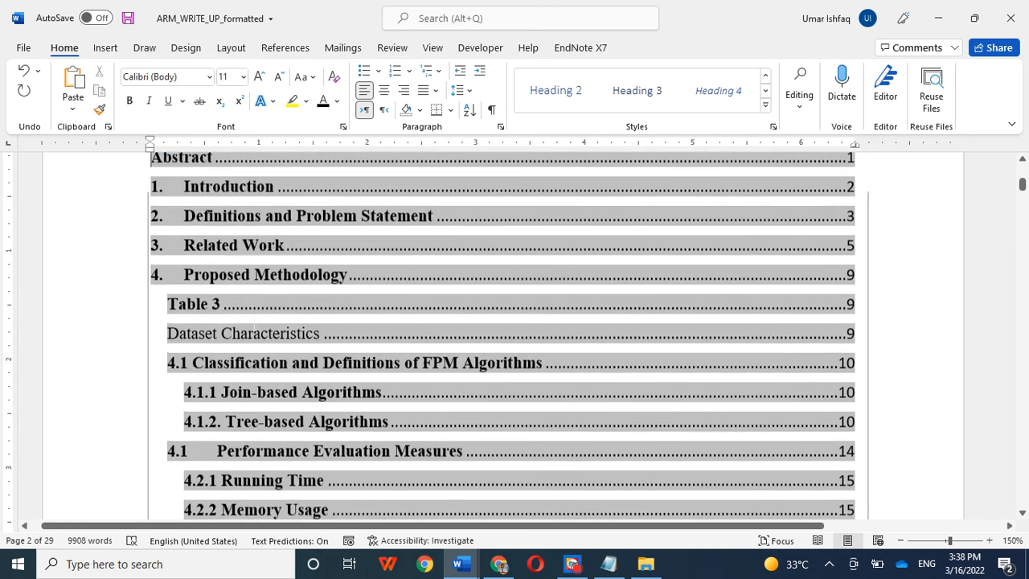
{"action": "scroll", "coordinate": [253, 324], "scroll_direction": "down", "scroll_amount": 1}
{"action": "left_click", "coordinate": [250, 312]}
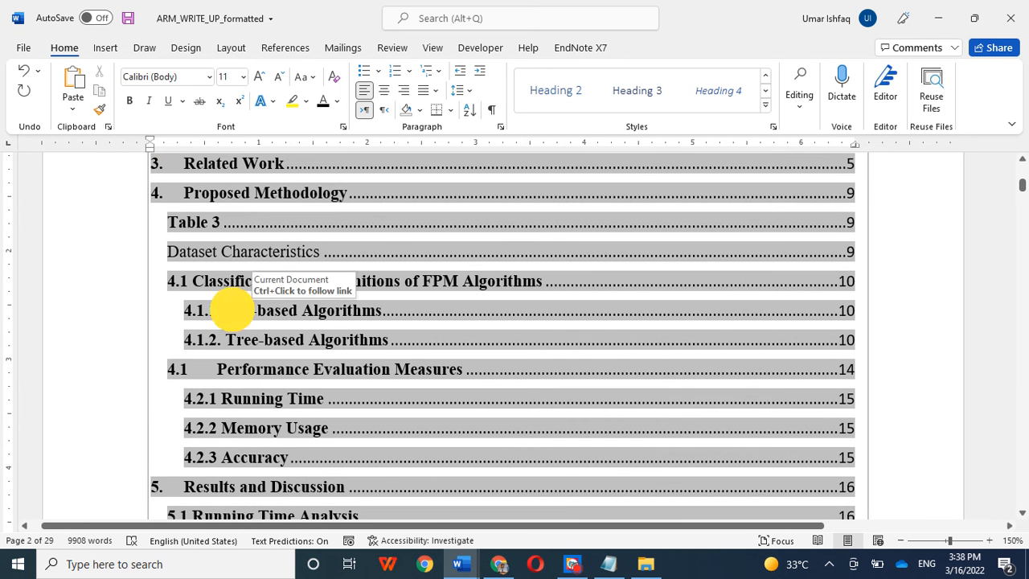
{"action": "scroll", "coordinate": [250, 311], "scroll_direction": "down", "scroll_amount": 1}
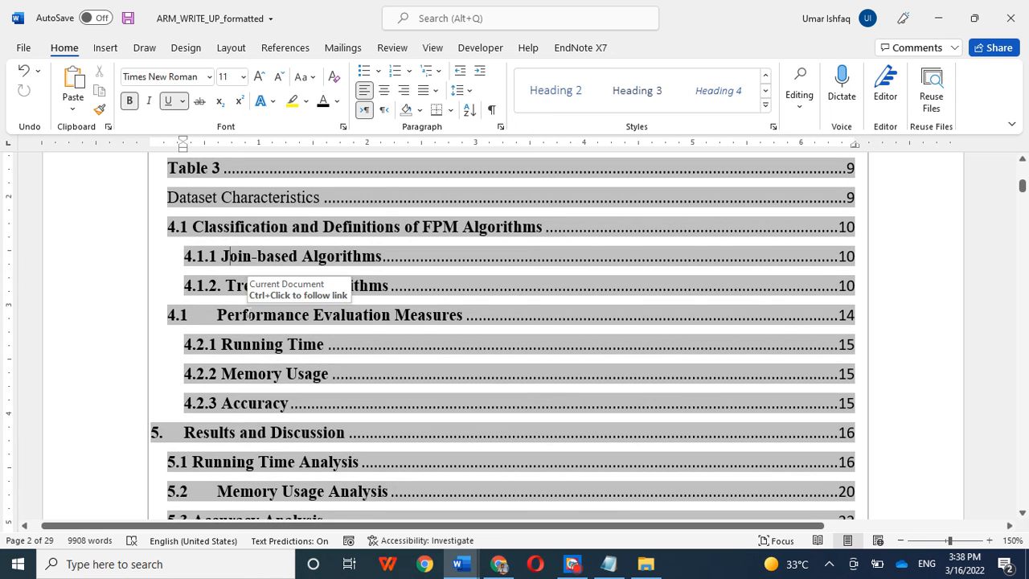
{"action": "key", "text": "ctrl+z"}
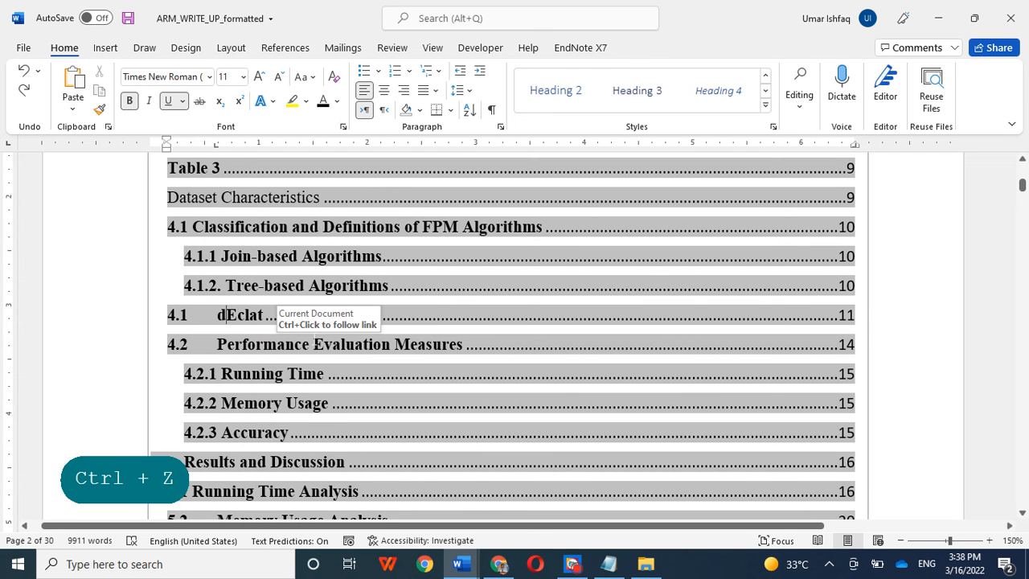
Update the entire table of contents once more, check its section 4 and 5 entries and undo that update
{"action": "right_click", "coordinate": [260, 313], "text": "ctrl"}
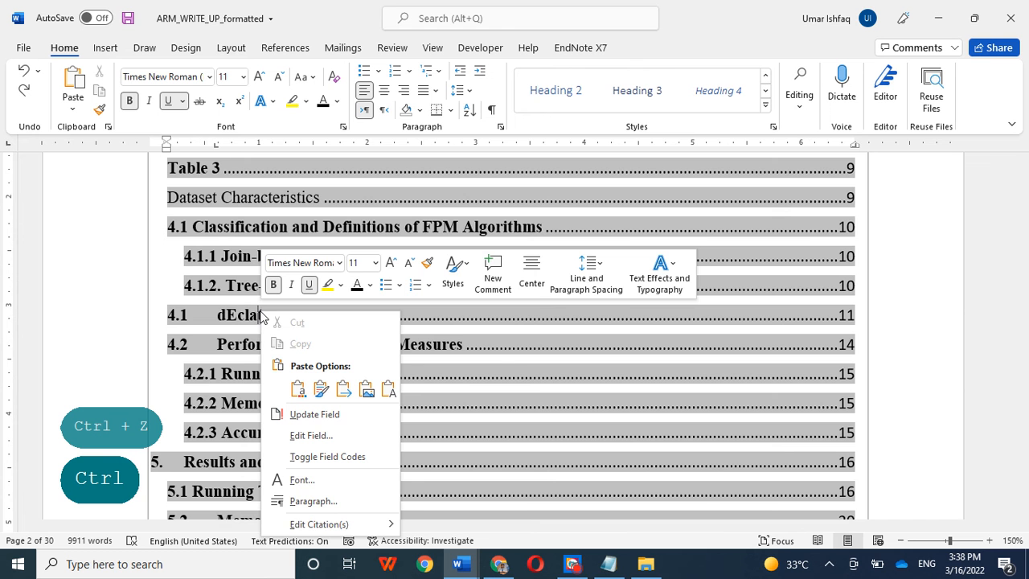
{"action": "left_click", "coordinate": [305, 414]}
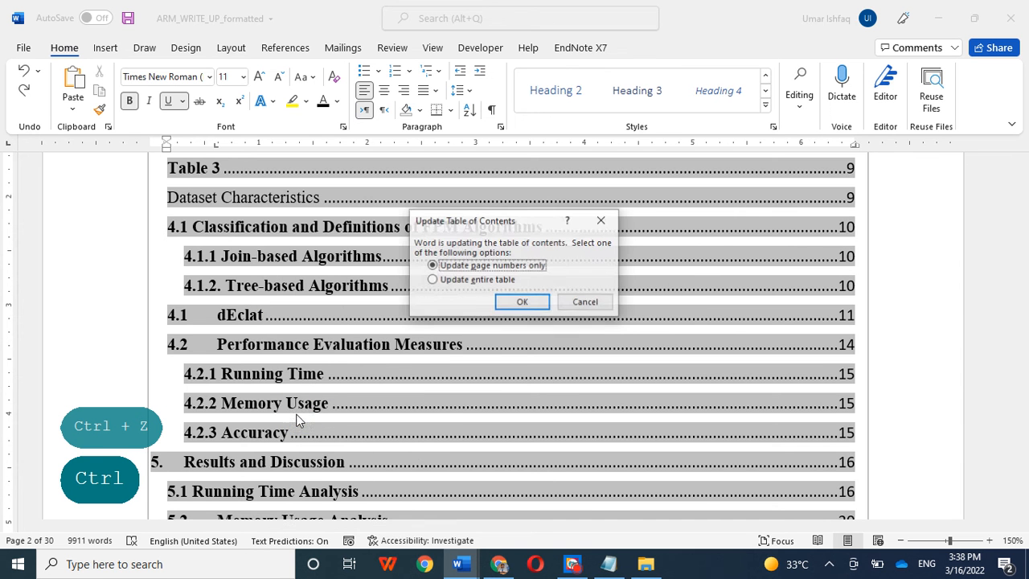
{"action": "left_click", "coordinate": [479, 280]}
{"action": "left_click", "coordinate": [520, 302]}
{"action": "scroll", "coordinate": [509, 298], "scroll_direction": "down", "scroll_amount": 5}
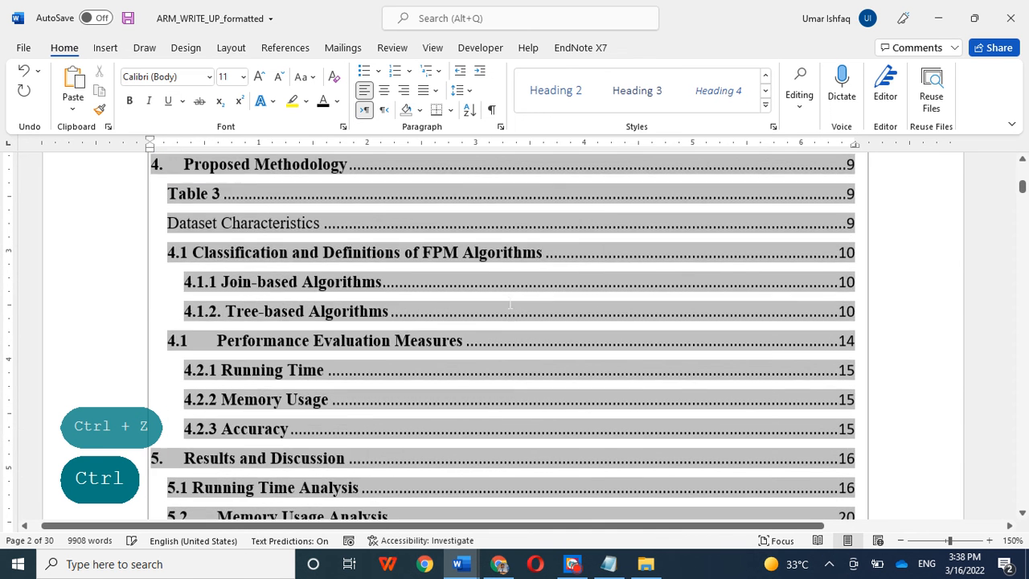
{"action": "scroll", "coordinate": [509, 302], "scroll_direction": "down", "scroll_amount": 3}
{"action": "scroll", "coordinate": [509, 302], "scroll_direction": "up", "scroll_amount": 4}
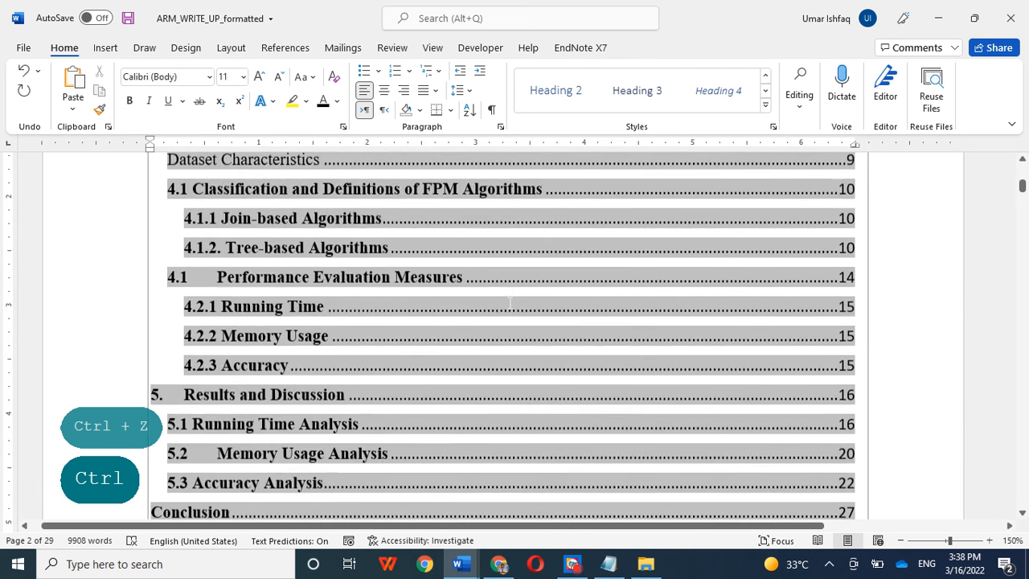
{"action": "key", "text": "ctrl+z"}
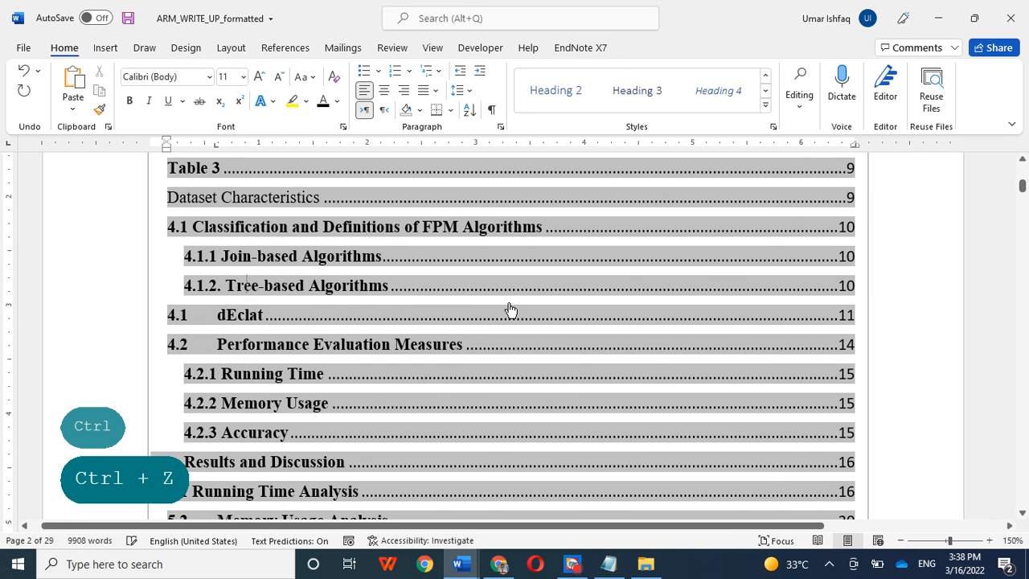
Select the gap between the number 4.1 and the dEclat title in the table of contents
{"action": "left_click", "coordinate": [395, 329]}
{"action": "left_click", "coordinate": [231, 328]}
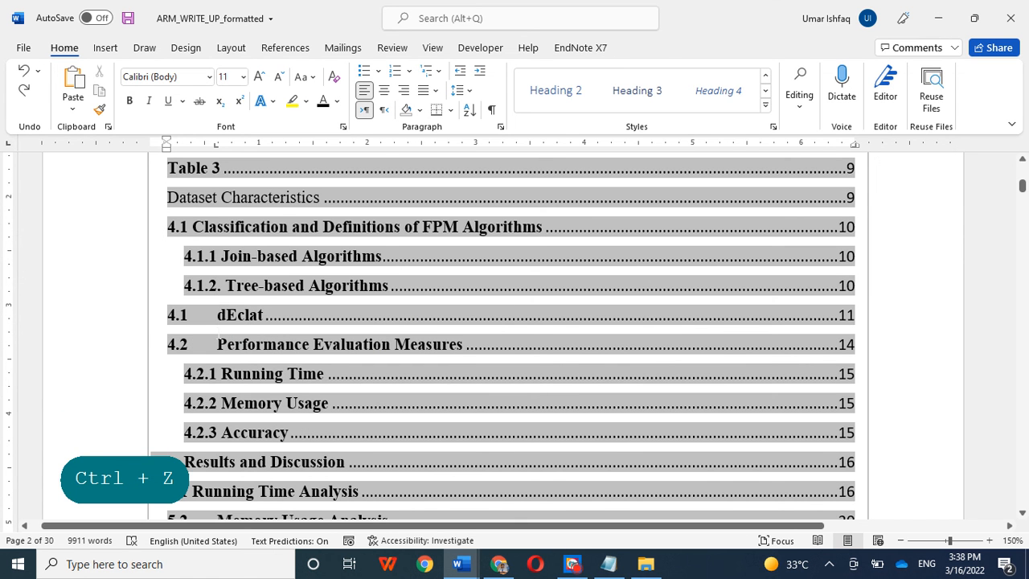
{"action": "left_click", "coordinate": [193, 315]}
{"action": "left_click_drag", "start_coordinate": [219, 315], "coordinate": [186, 321]}
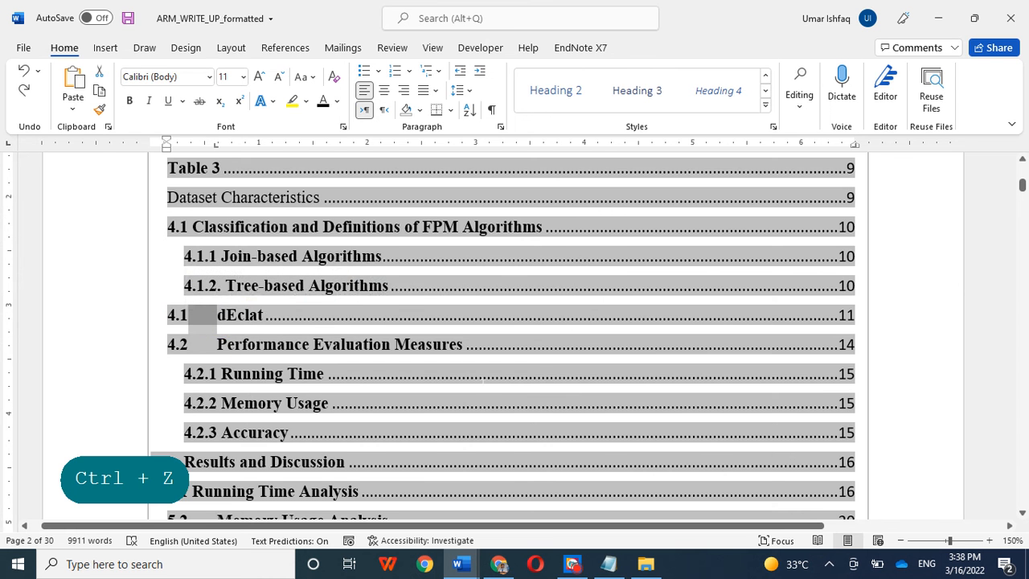
Look over the top-level contents entries and select the text of the Introduction heading below the table
{"action": "scroll", "coordinate": [482, 385], "scroll_direction": "up", "scroll_amount": 3}
{"action": "left_click", "coordinate": [196, 325]}
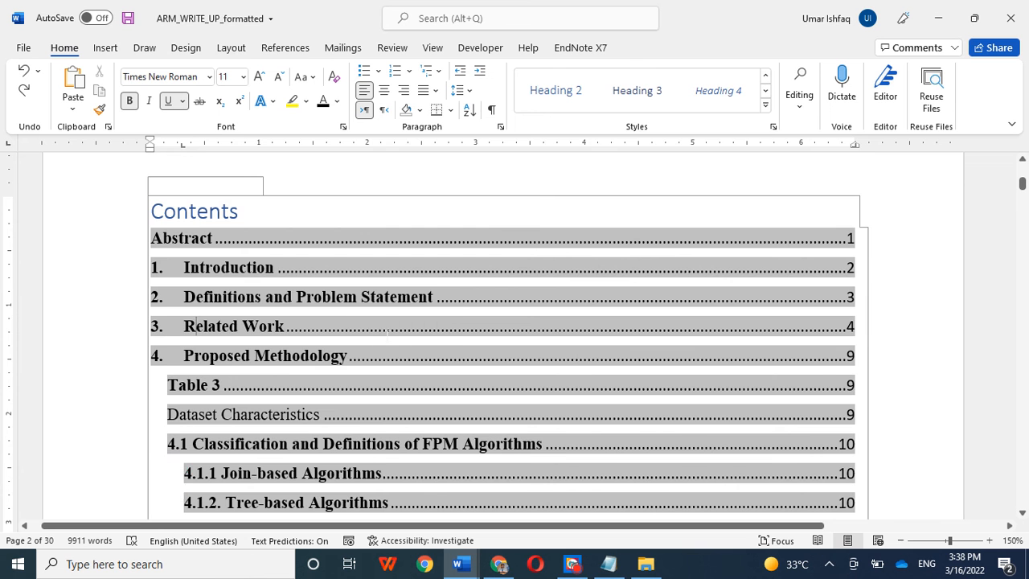
{"action": "scroll", "coordinate": [576, 355], "scroll_direction": "down", "scroll_amount": 6}
{"action": "left_click", "coordinate": [339, 339]}
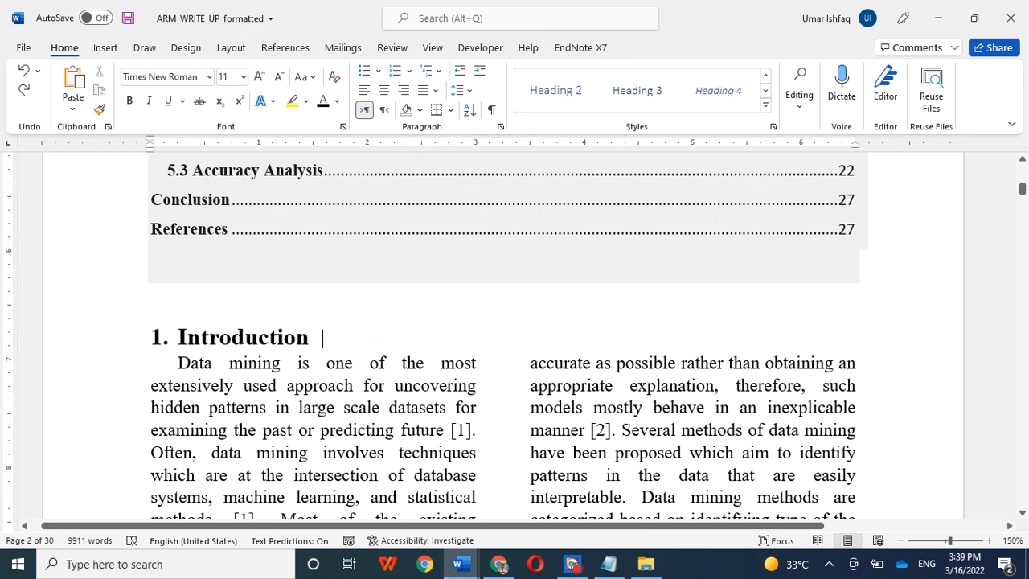
{"action": "left_click_drag", "start_coordinate": [329, 338], "coordinate": [172, 338]}
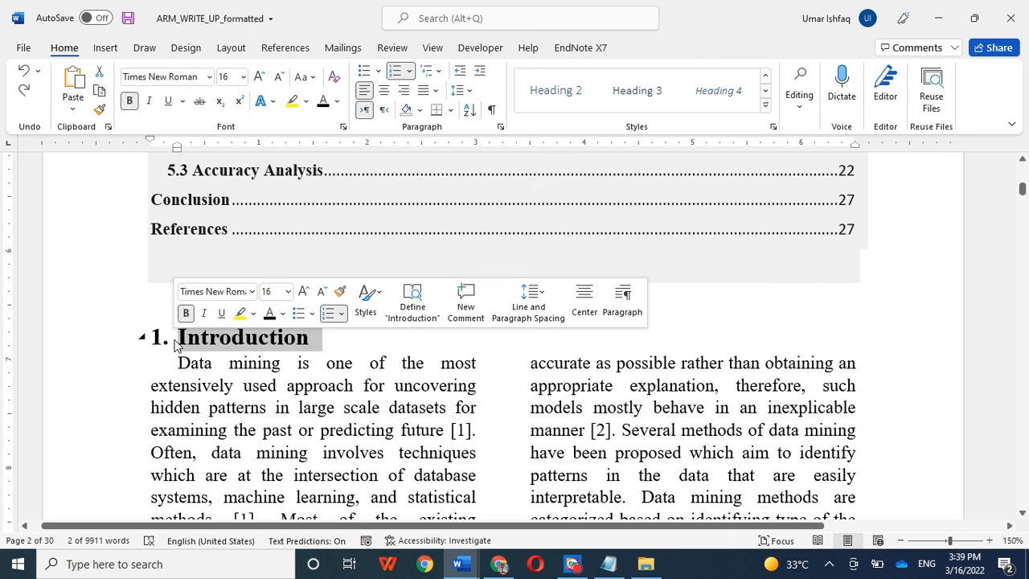
{"action": "left_click", "coordinate": [572, 562]}
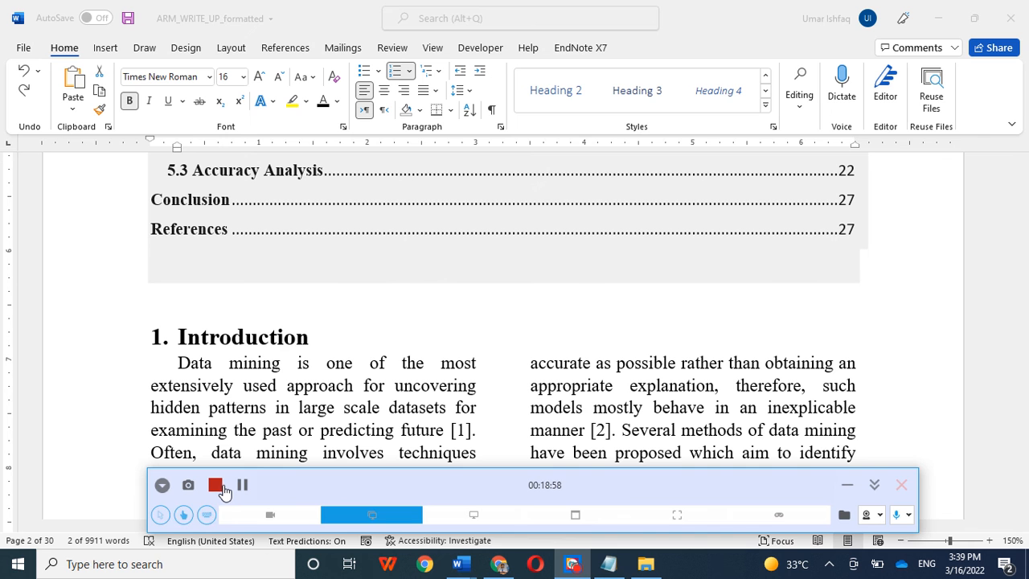